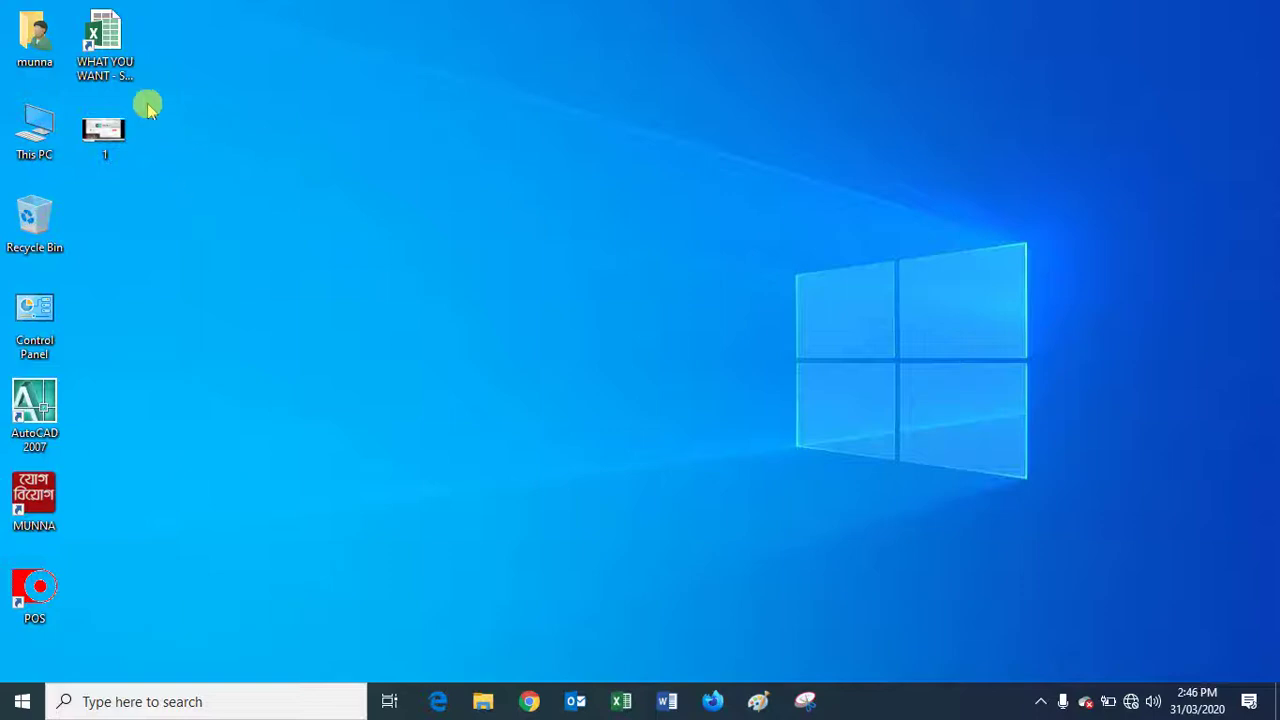
Try opening the WHAT YOU WANT workbook, dismiss the wrong-password error and close Excel.
click(119, 70)
double_click(119, 70)
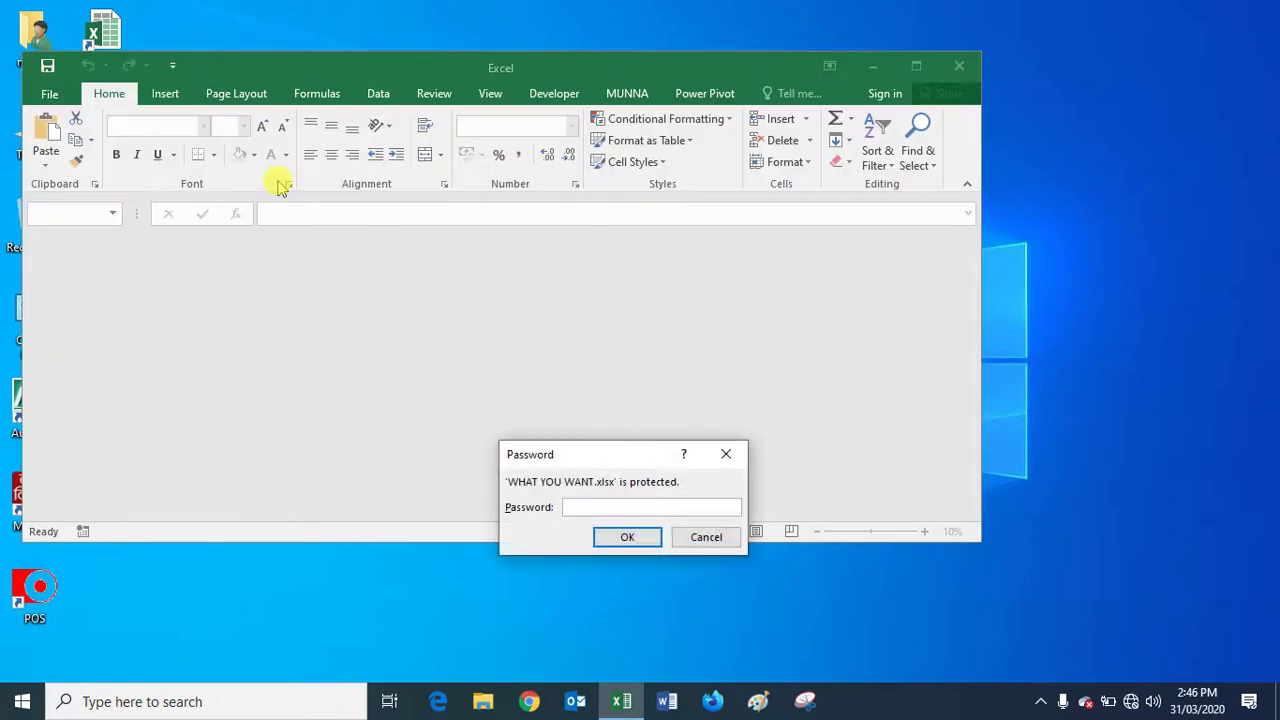
key(Return)
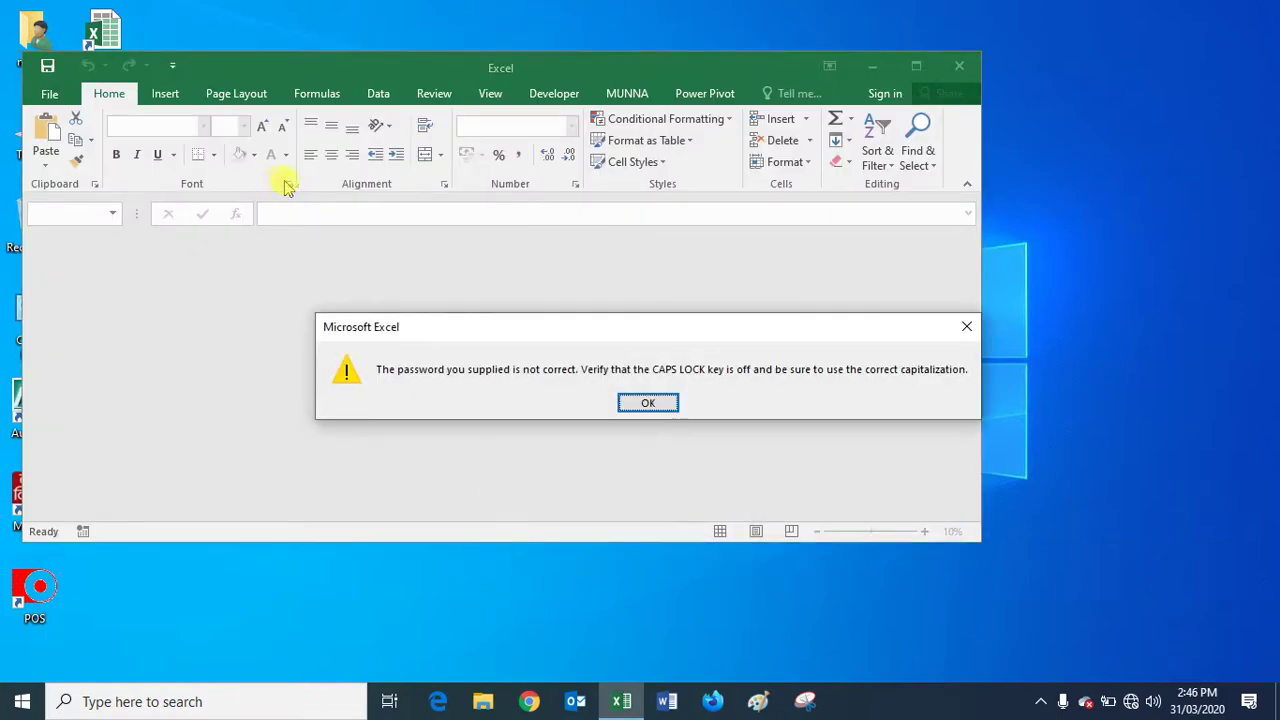
click(650, 404)
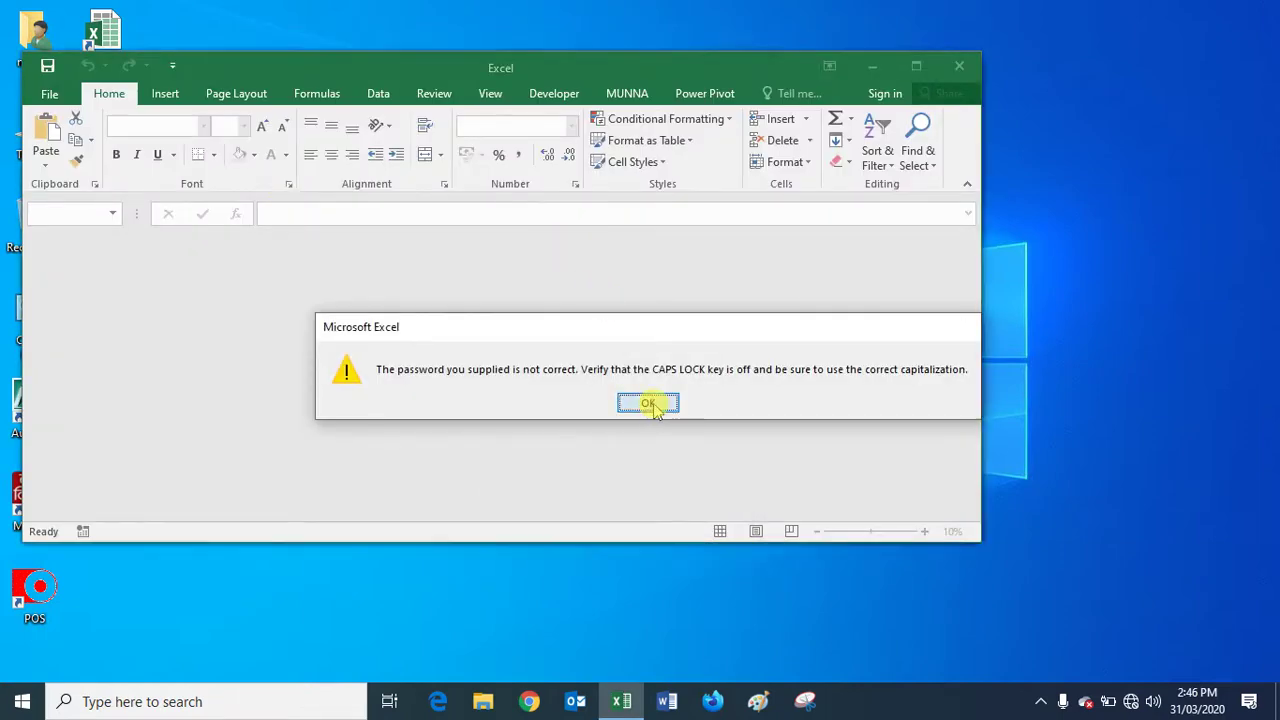
click(959, 65)
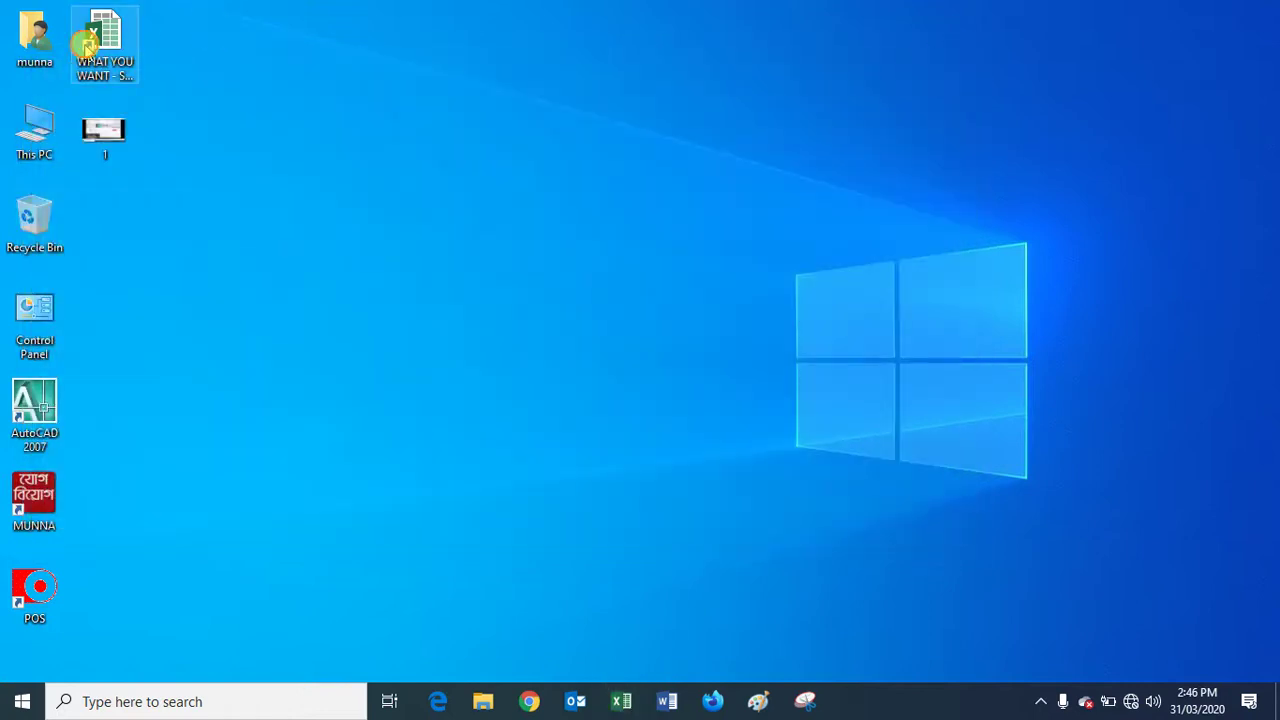
Reopen the WHAT YOU WANT workbook and unlock it with the correct password.
click(87, 46)
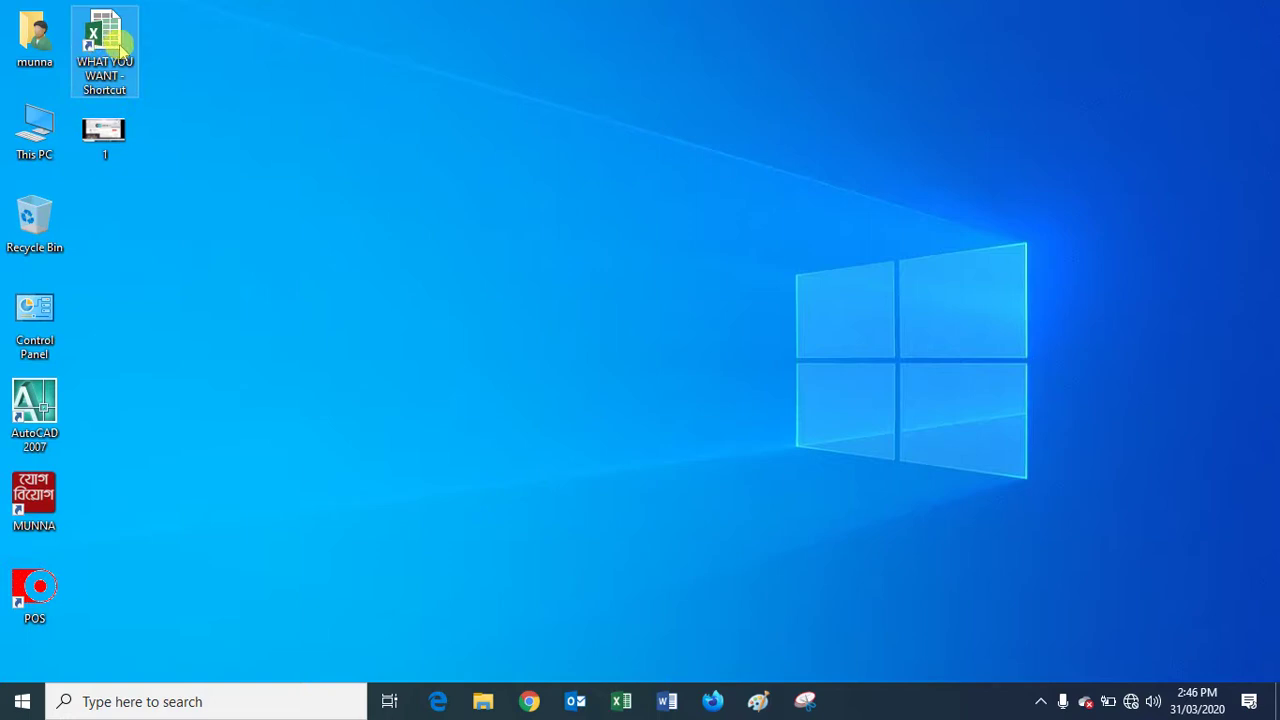
double_click(122, 45)
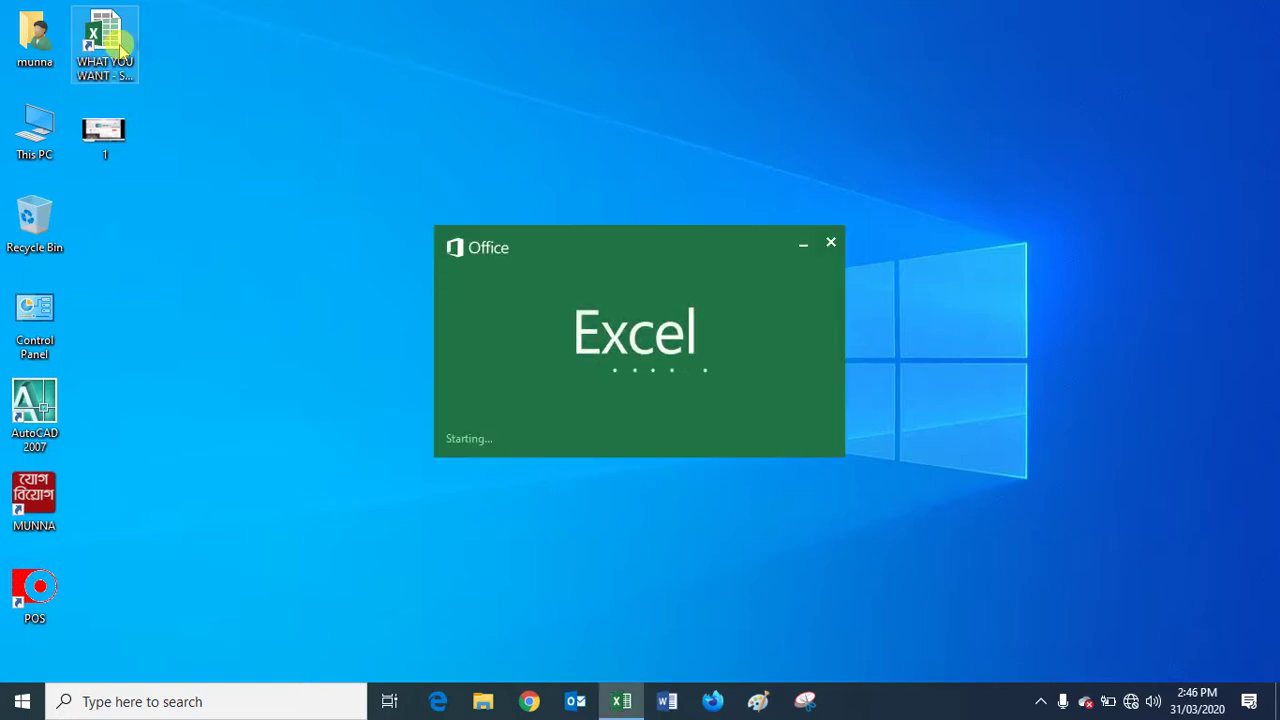
key(Return)
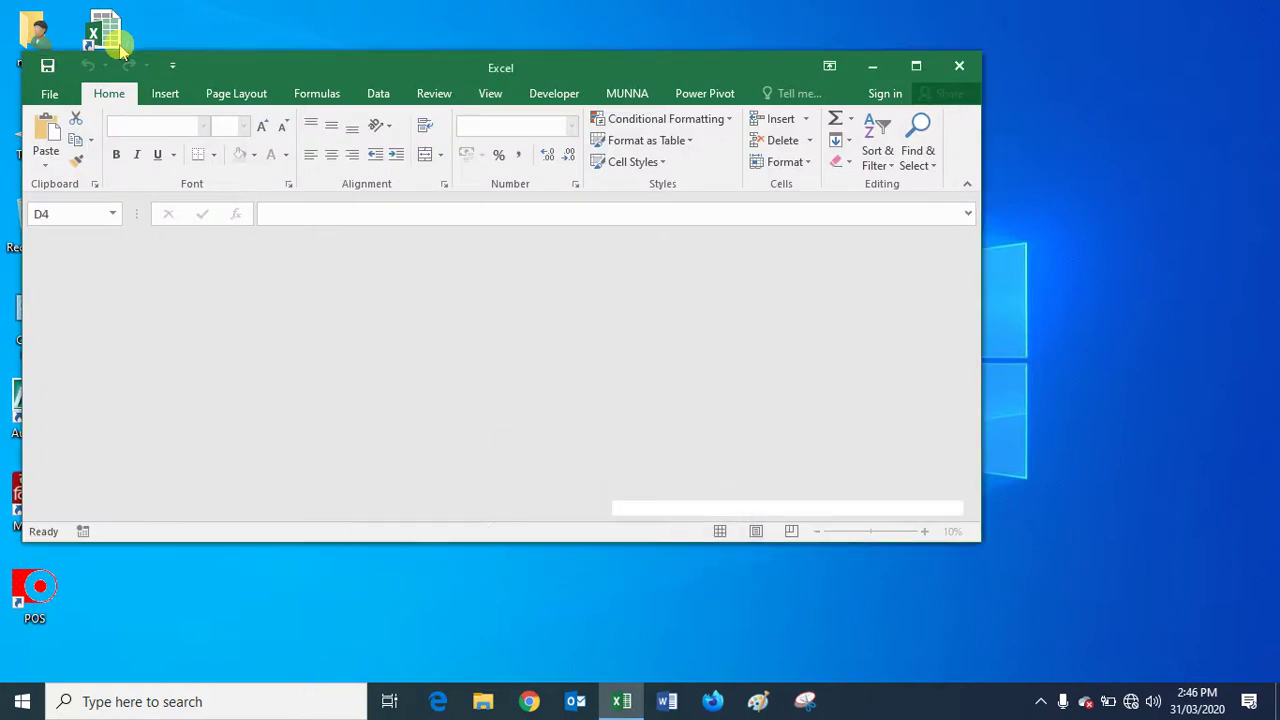
Maximize Excel, go to the MY COMPUTER sheet and follow the E:\OFFICE hyperlink in B3.
click(915, 66)
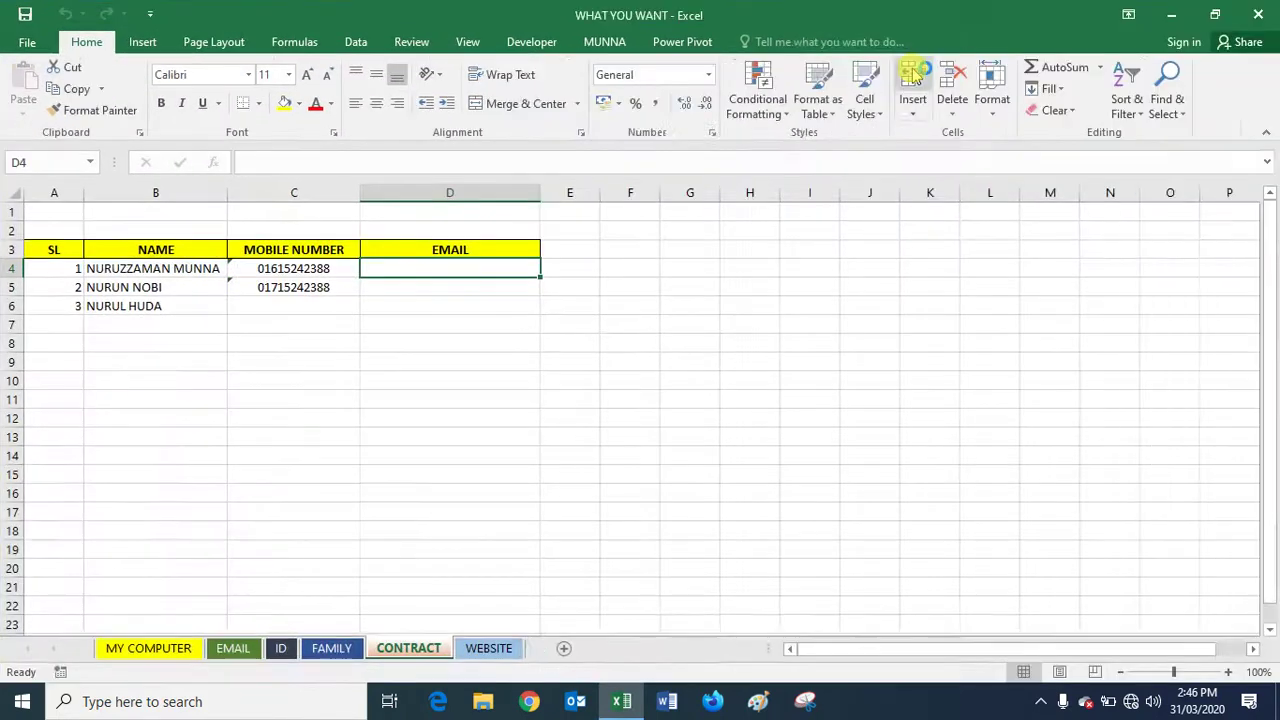
click(155, 648)
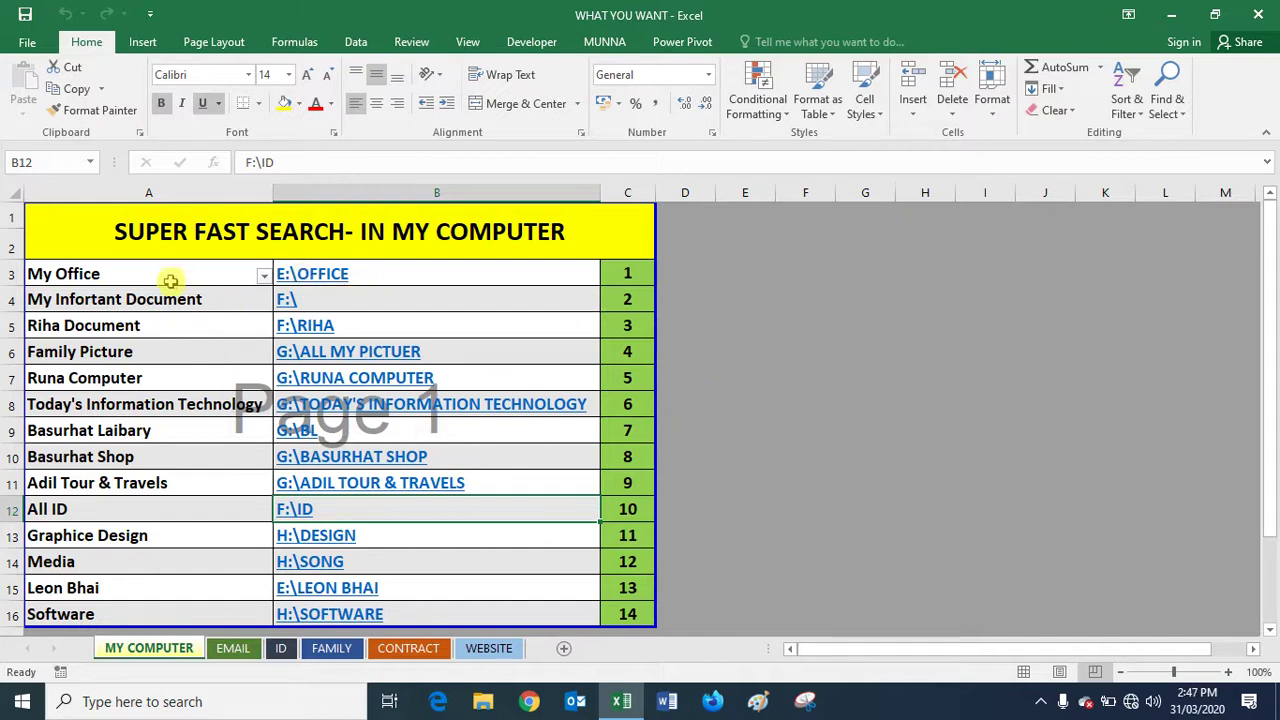
click(721, 294)
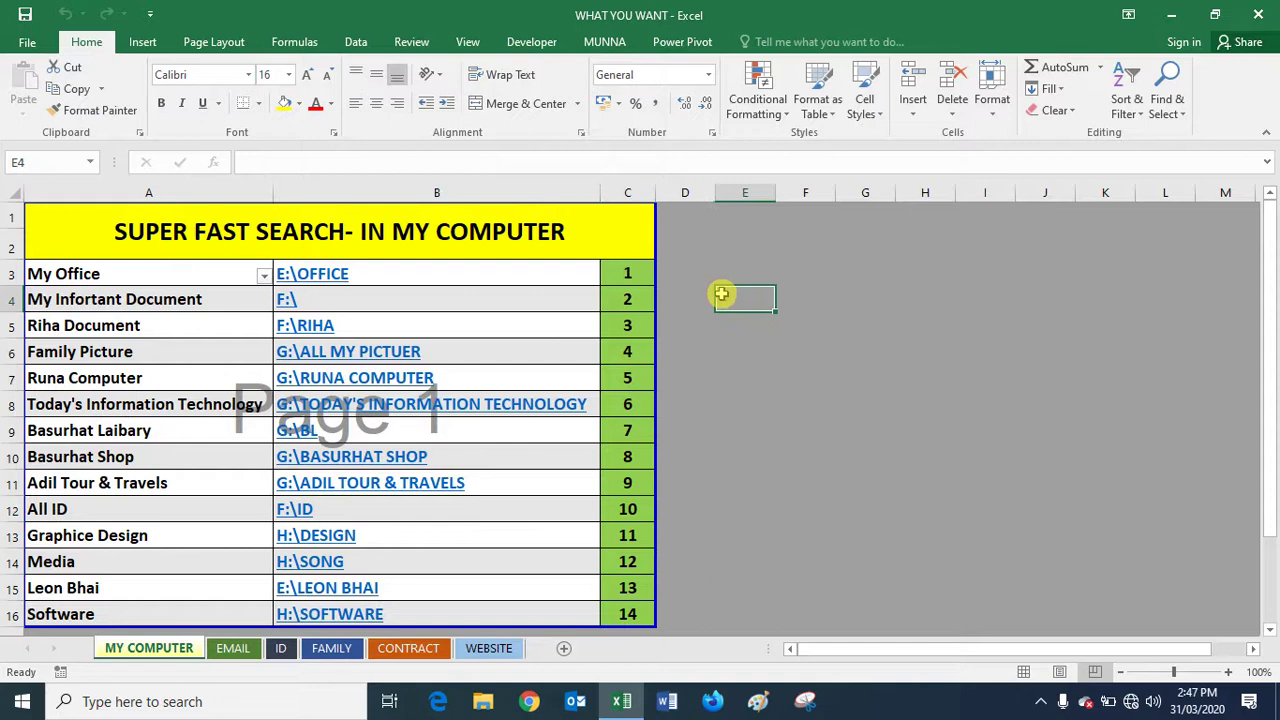
click(305, 281)
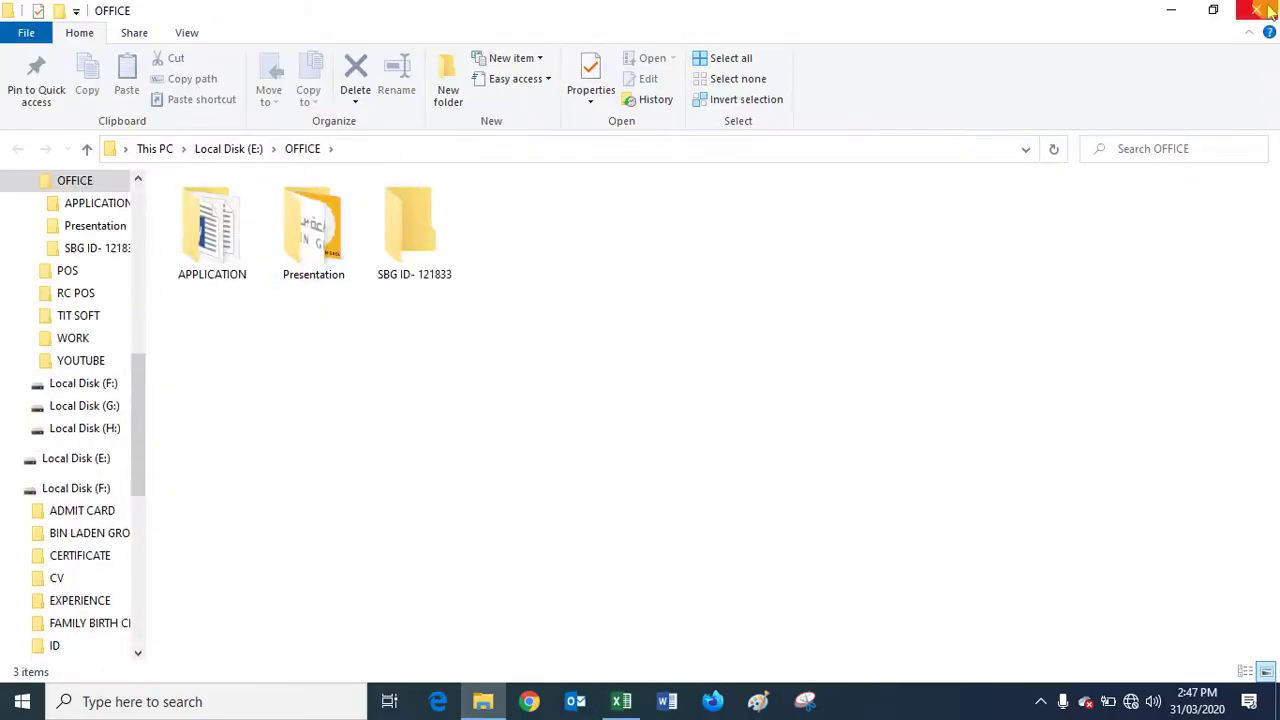
Close the OFFICE window, then open and close the G:\ALL MY PICTUER and G:\BASURHAT SHOP links.
click(1266, 10)
click(381, 358)
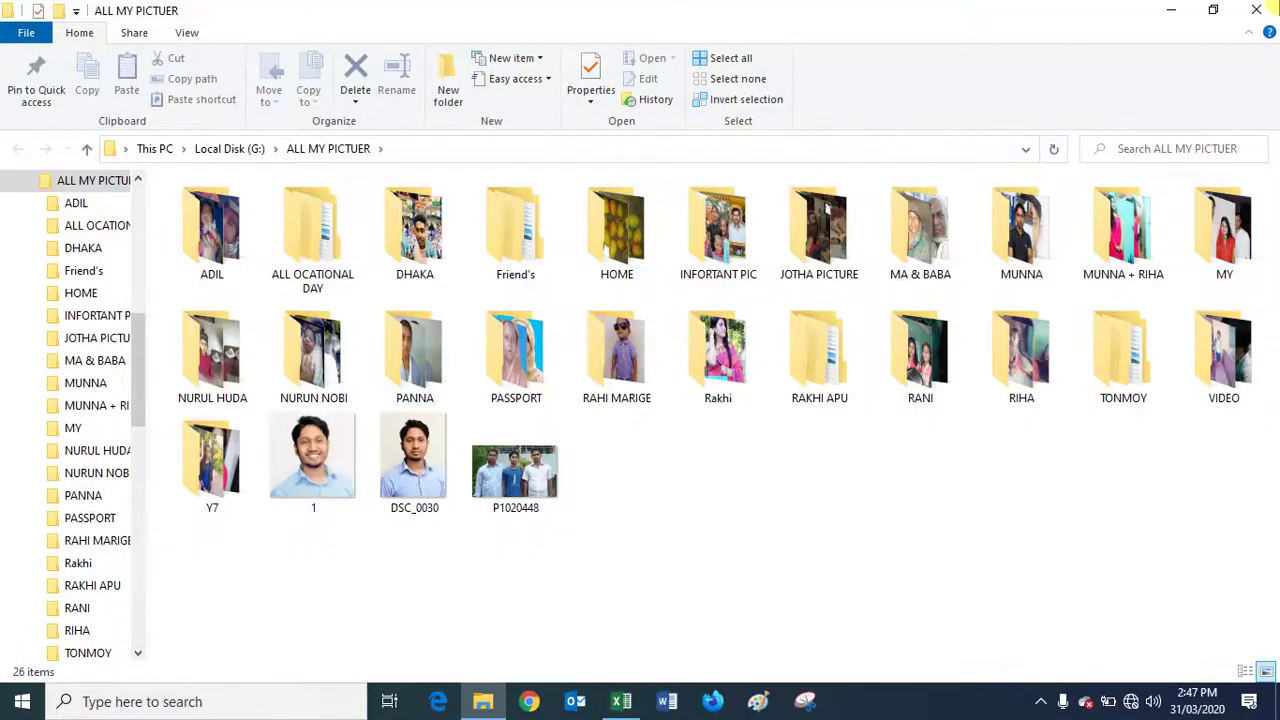
click(1262, 10)
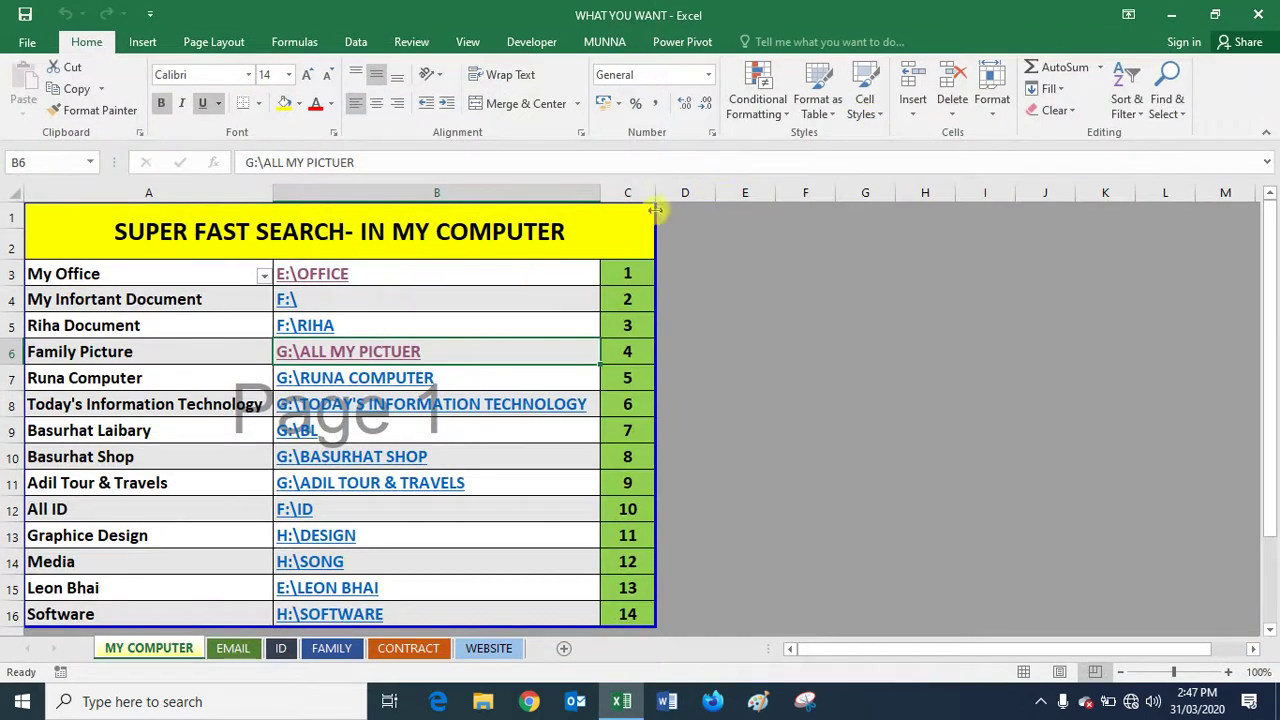
click(347, 465)
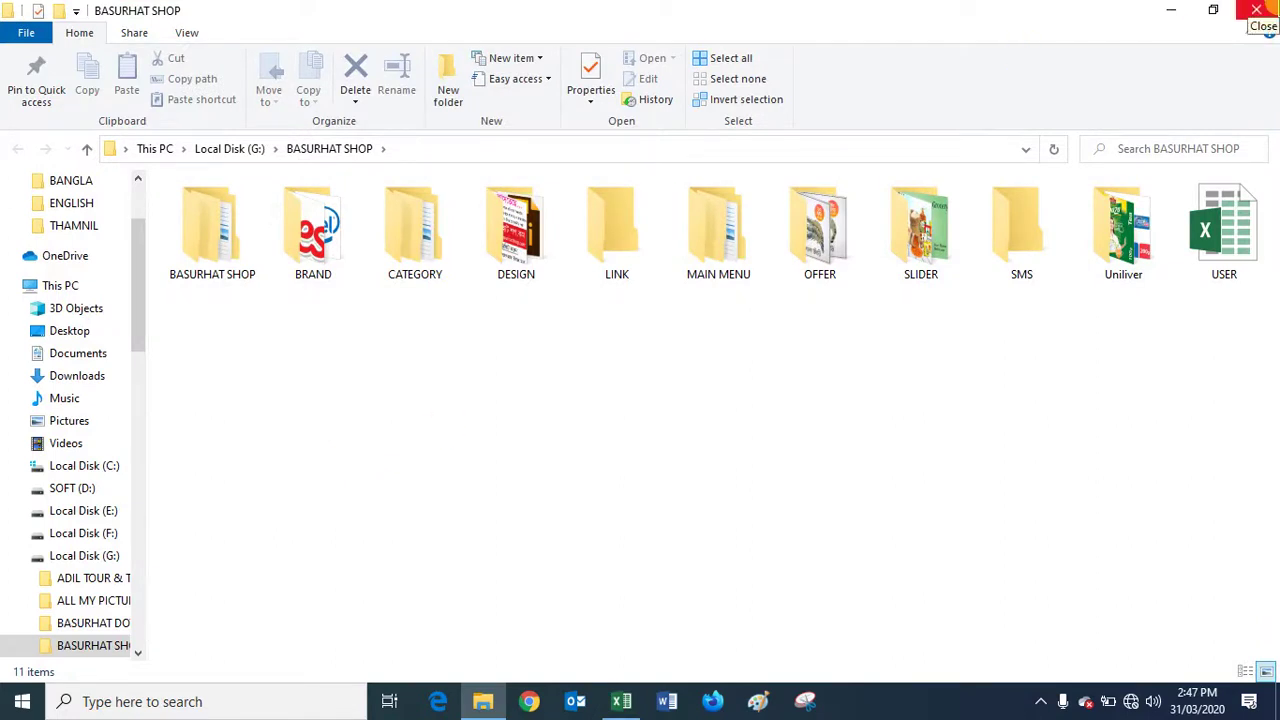
click(1260, 9)
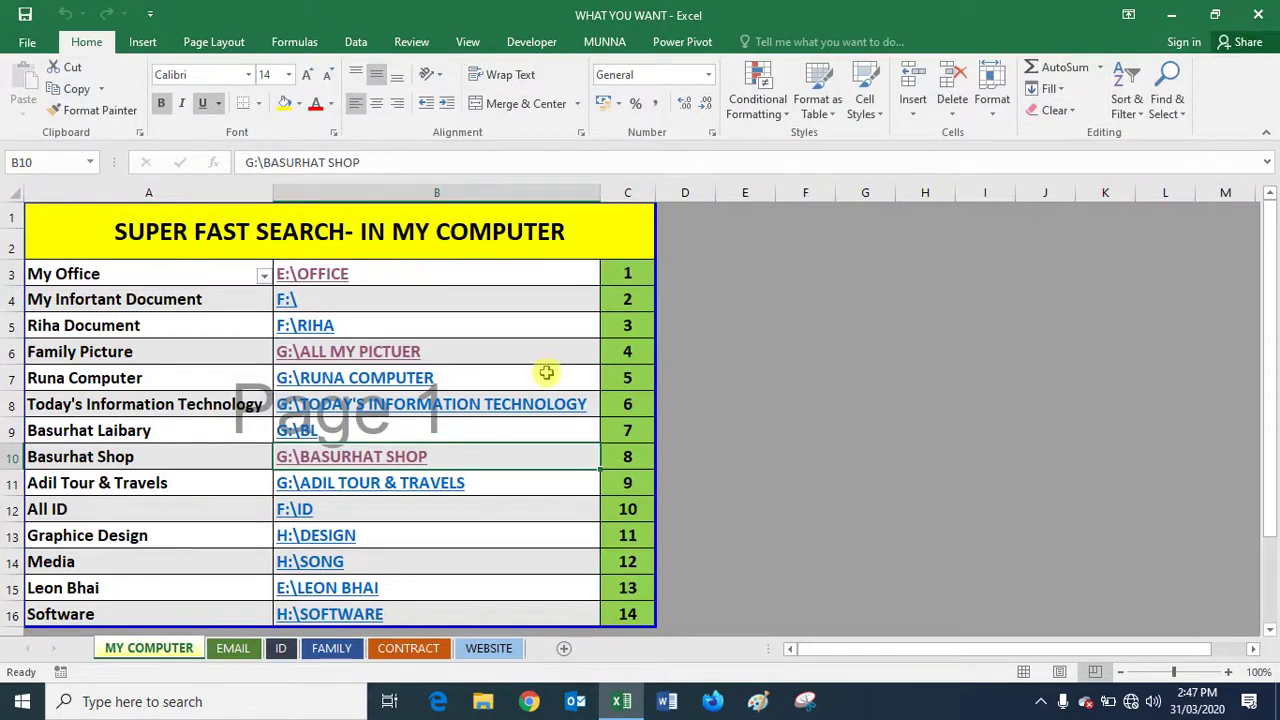
Open the H:\SOFTWARE link, browse into RUNA SOFT, then close the Explorer window.
click(330, 614)
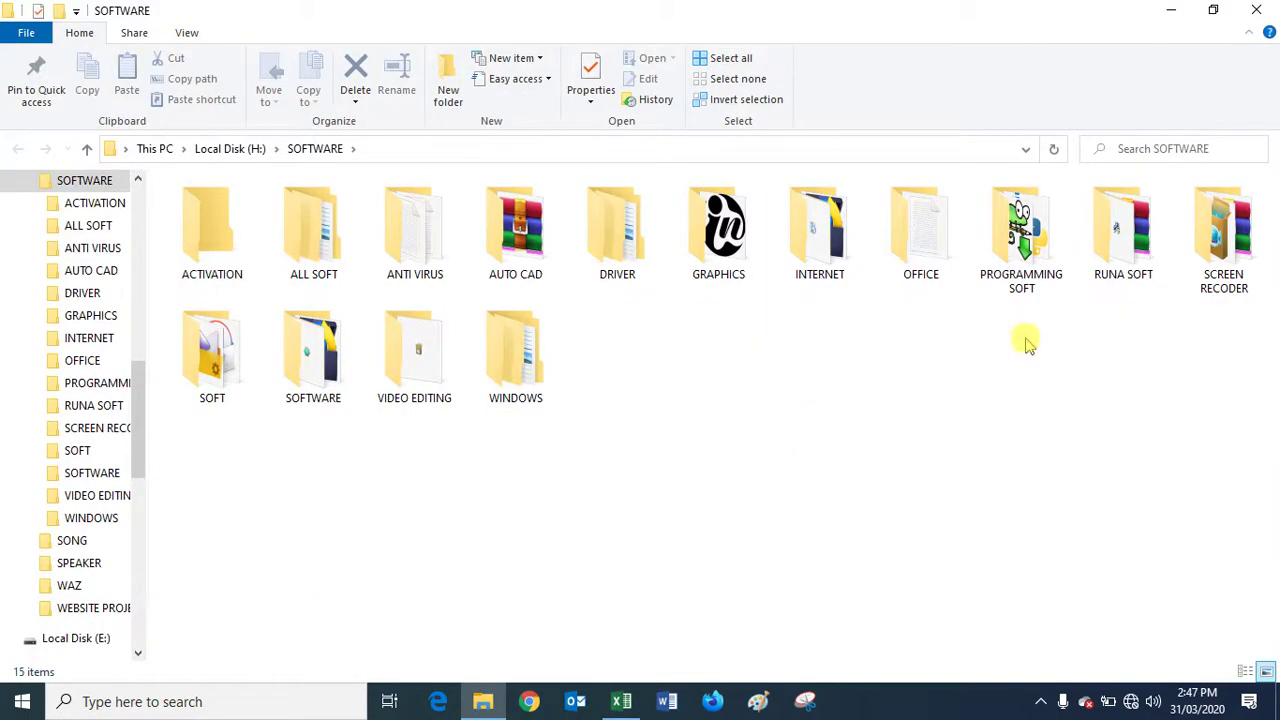
double_click(1125, 215)
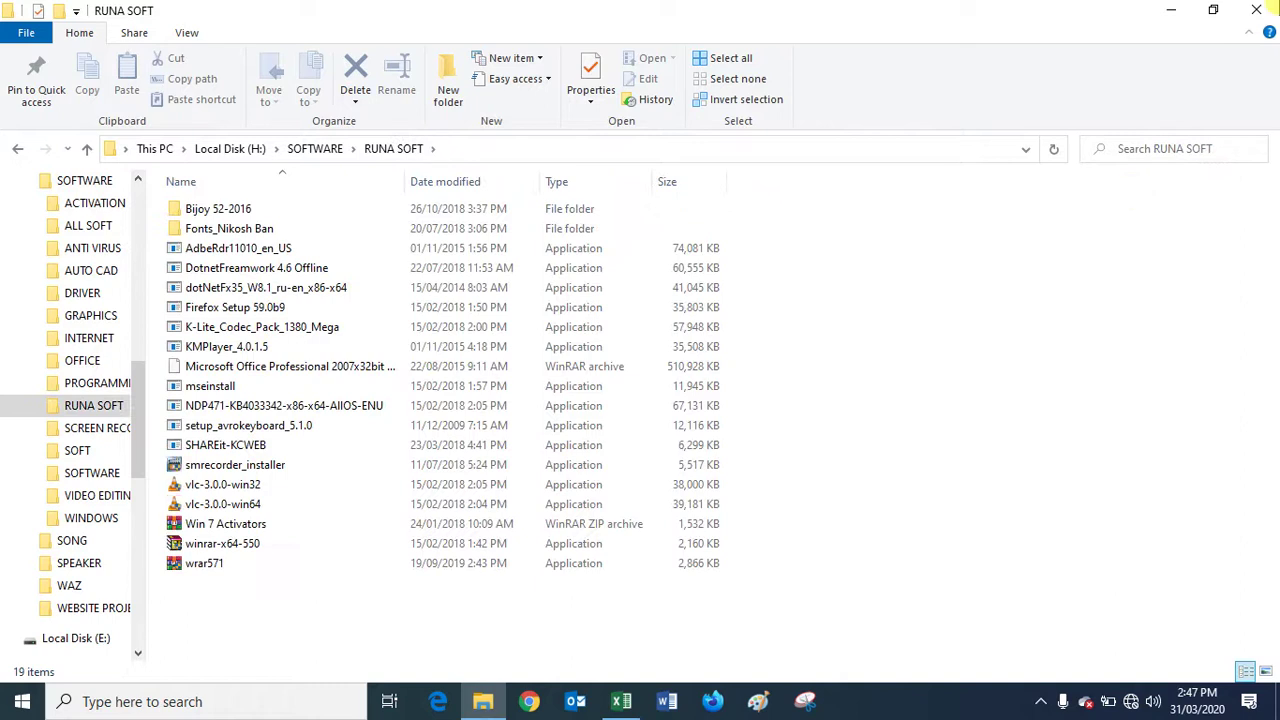
click(1256, 10)
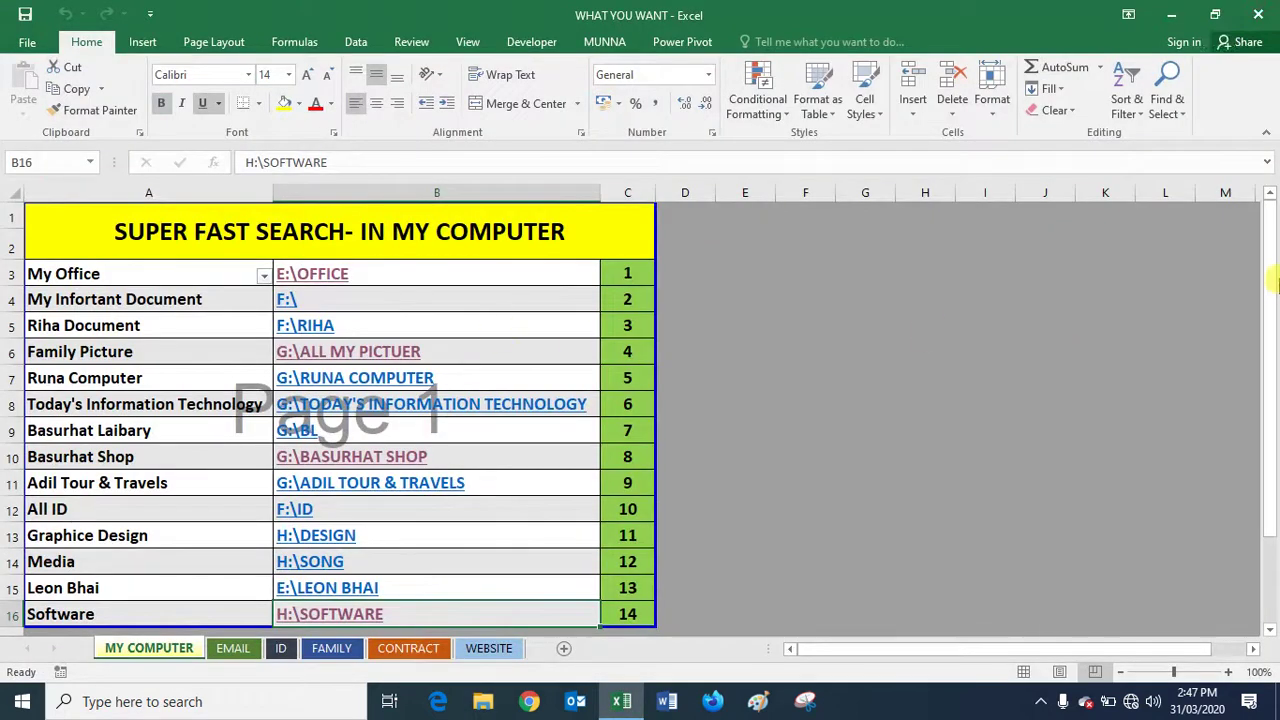
drag(1268, 278, 1252, 366)
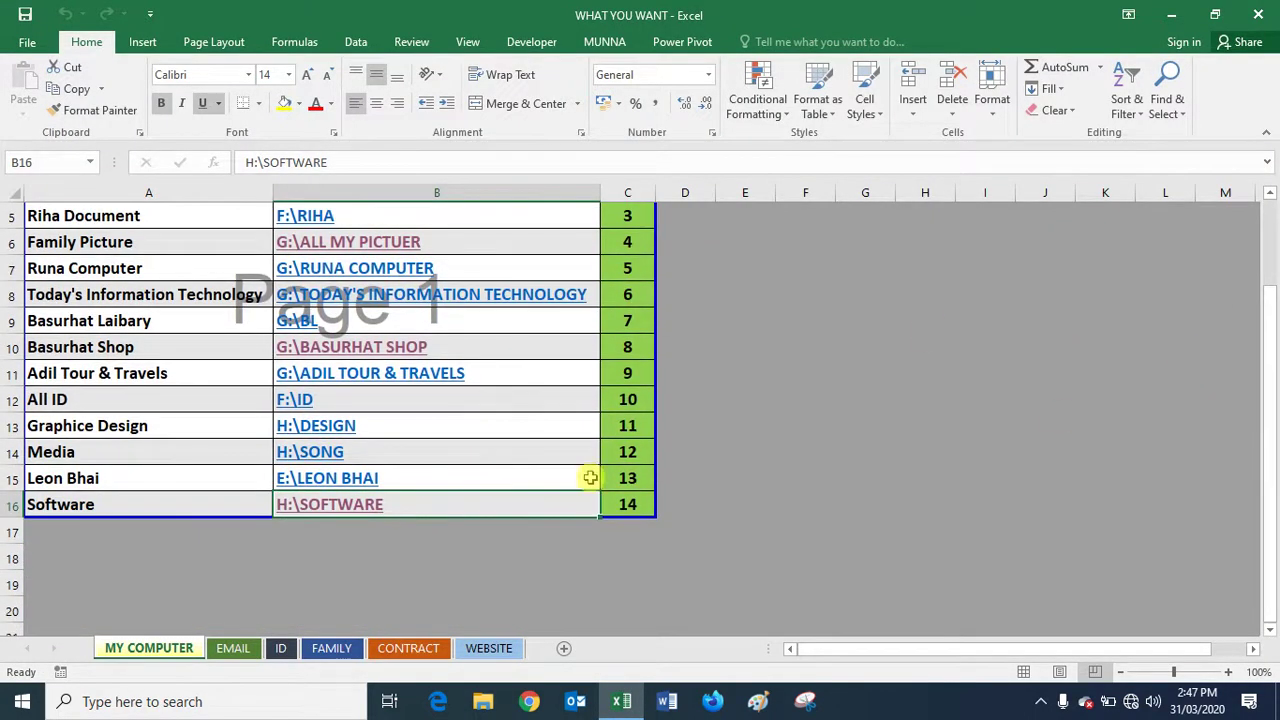
drag(1271, 430, 1272, 232)
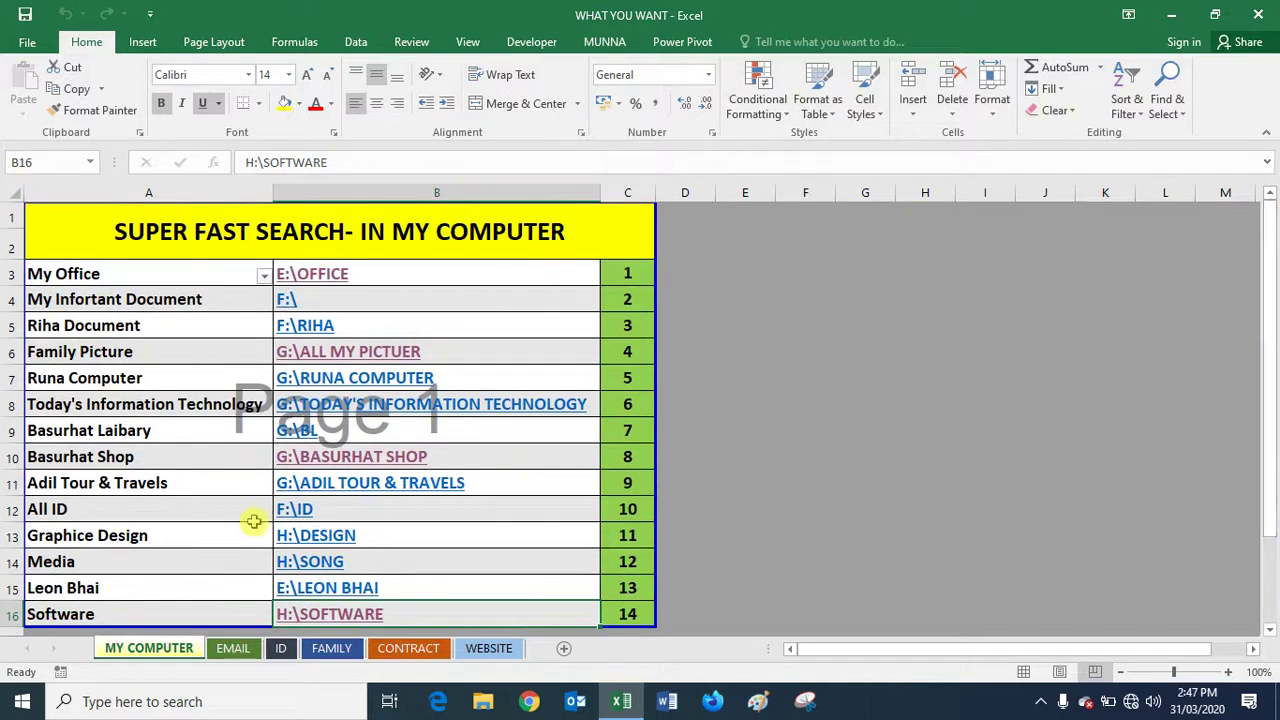
Browse the EMAIL, ID, FAMILY, CONTRACT and WEBSITE sheets.
click(233, 650)
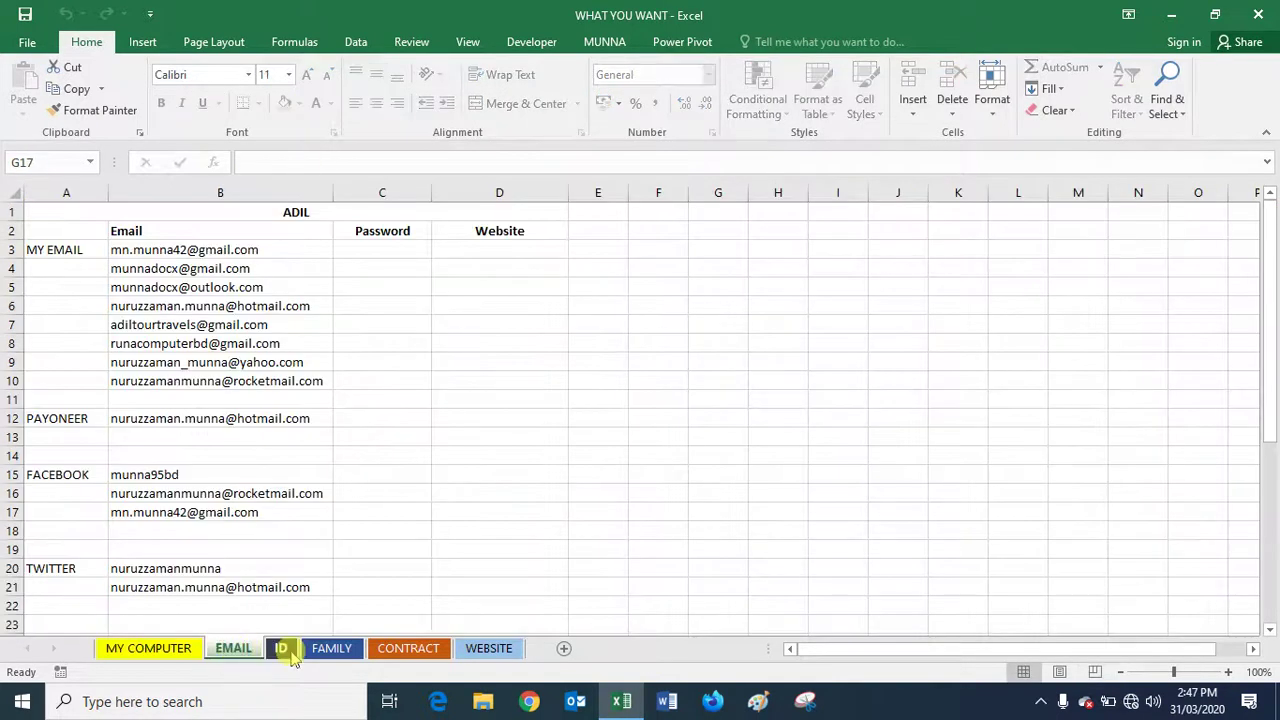
click(285, 650)
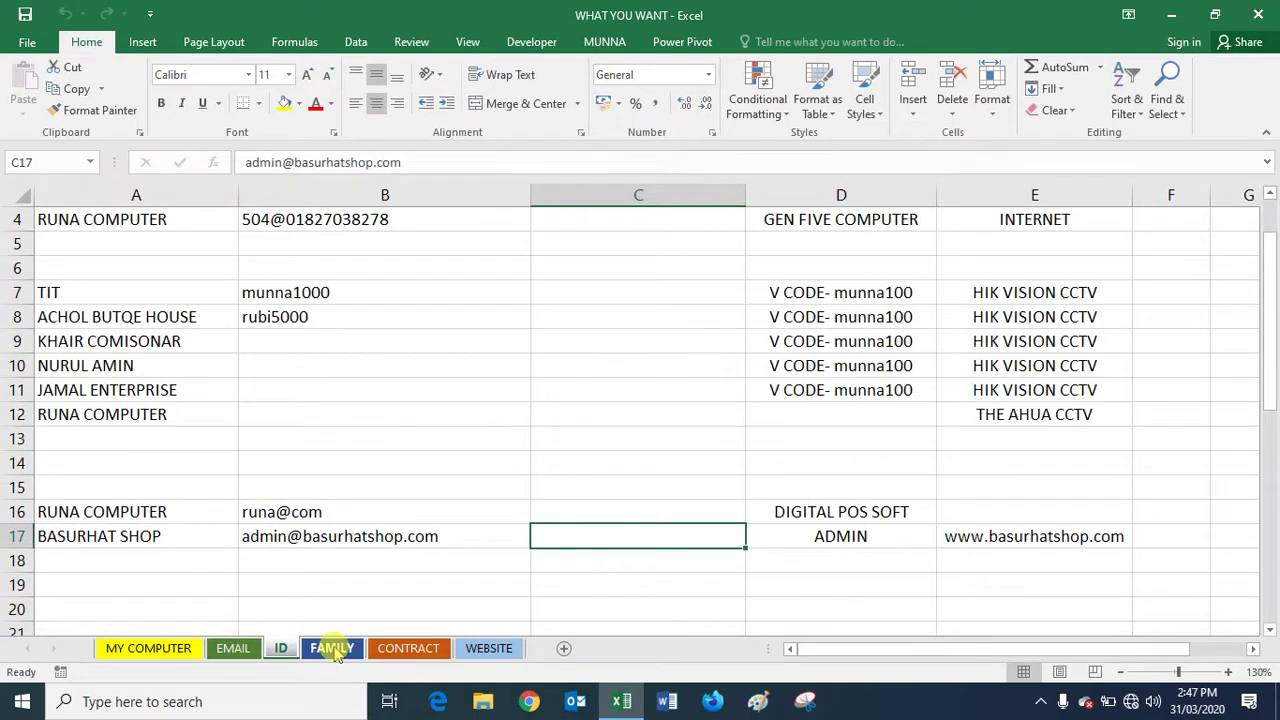
click(334, 650)
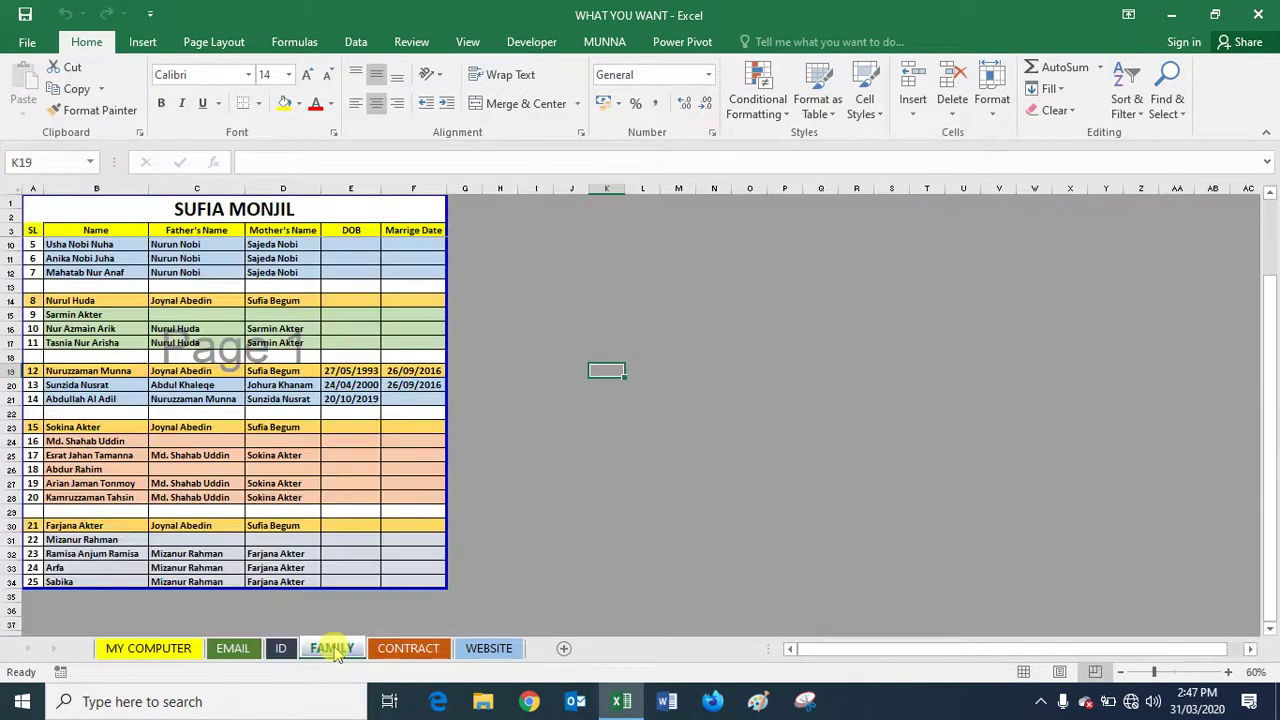
click(406, 649)
click(484, 649)
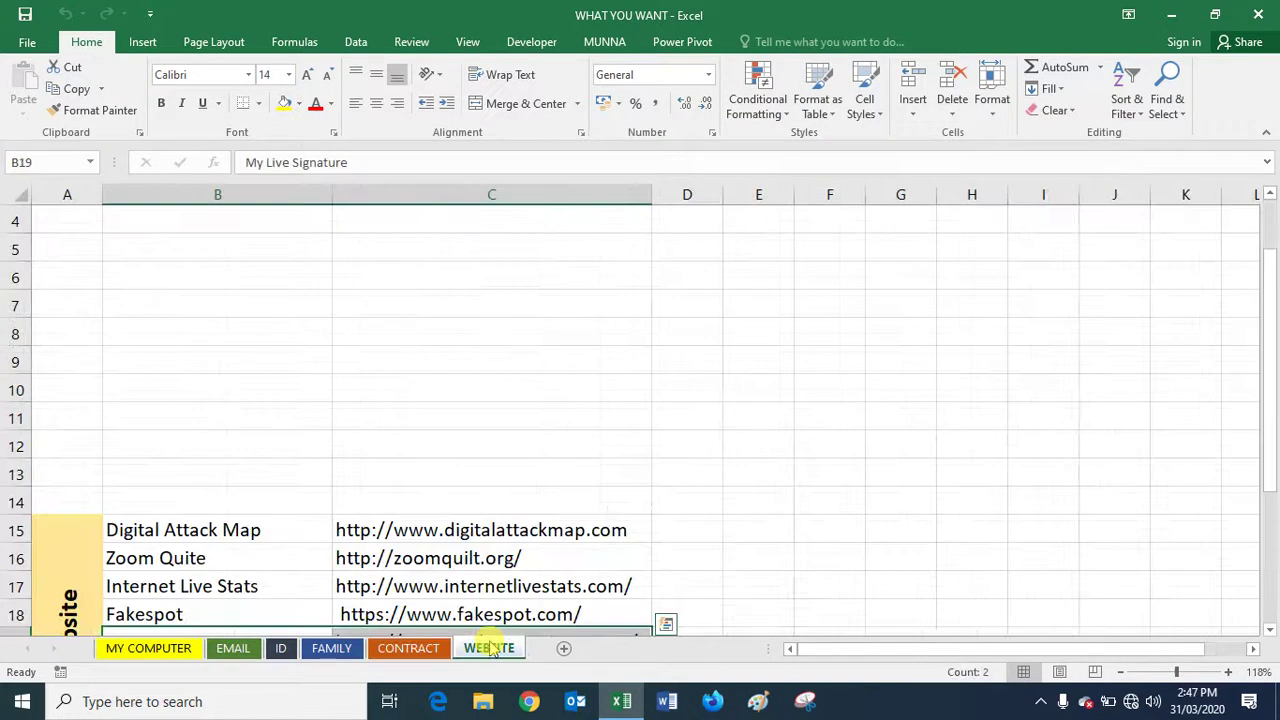
drag(1268, 333, 1263, 471)
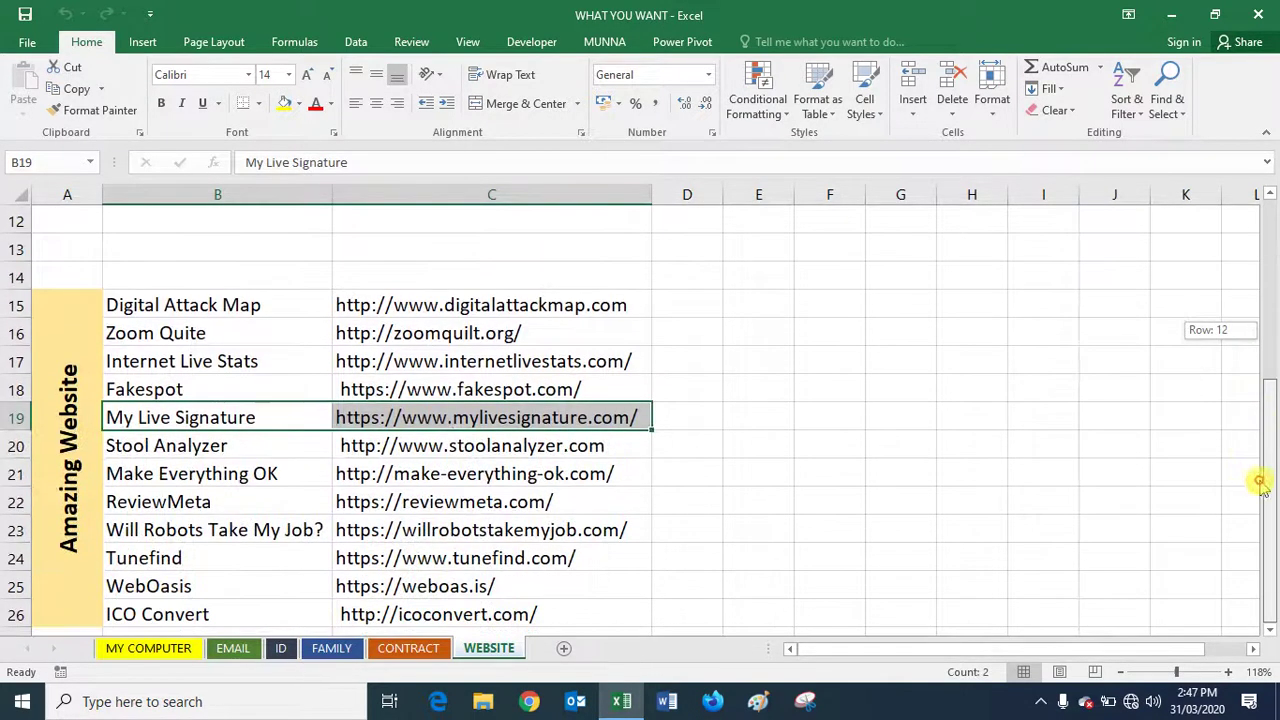
click(706, 469)
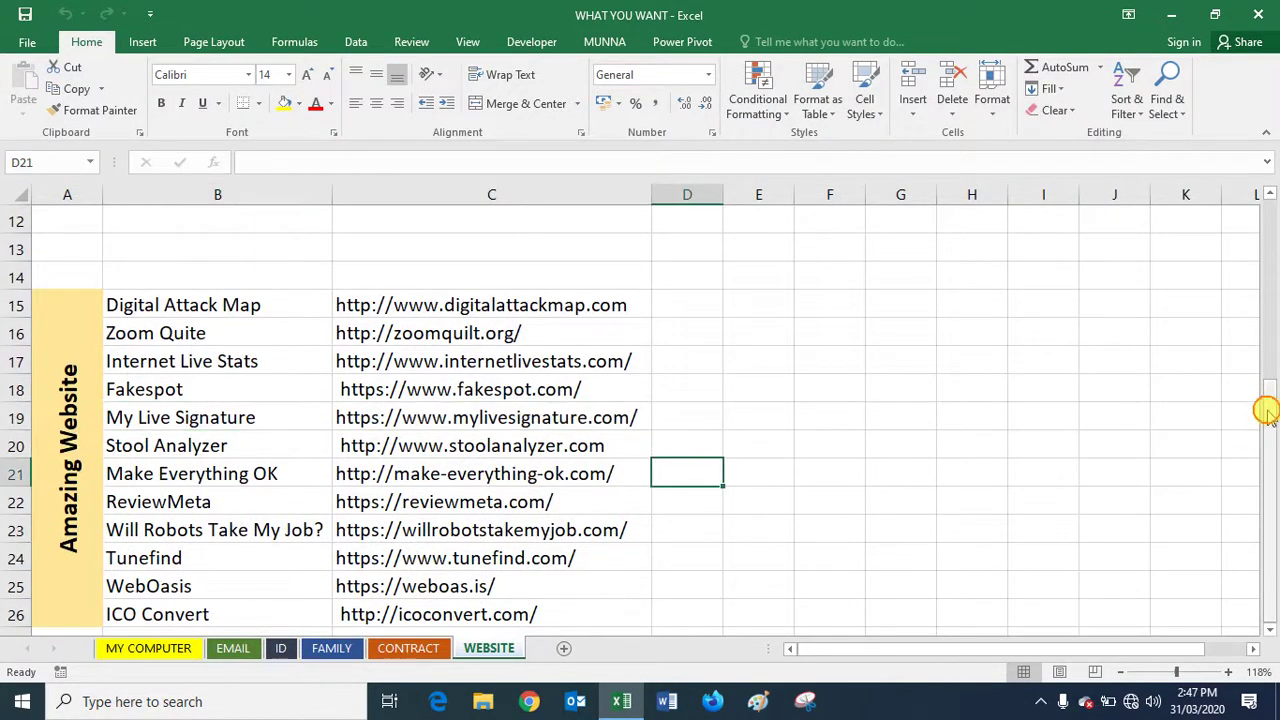
drag(1266, 425, 1270, 243)
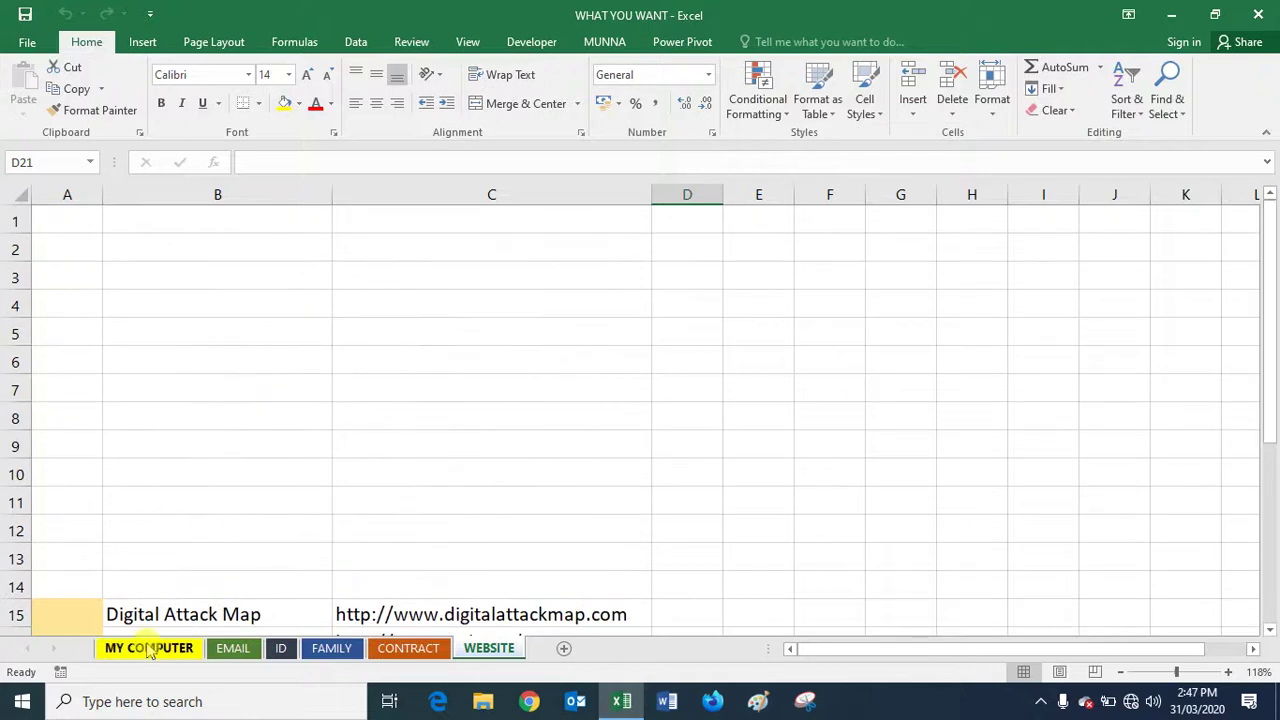
Return to the MY COMPUTER sheet, save the workbook and close Excel.
click(148, 648)
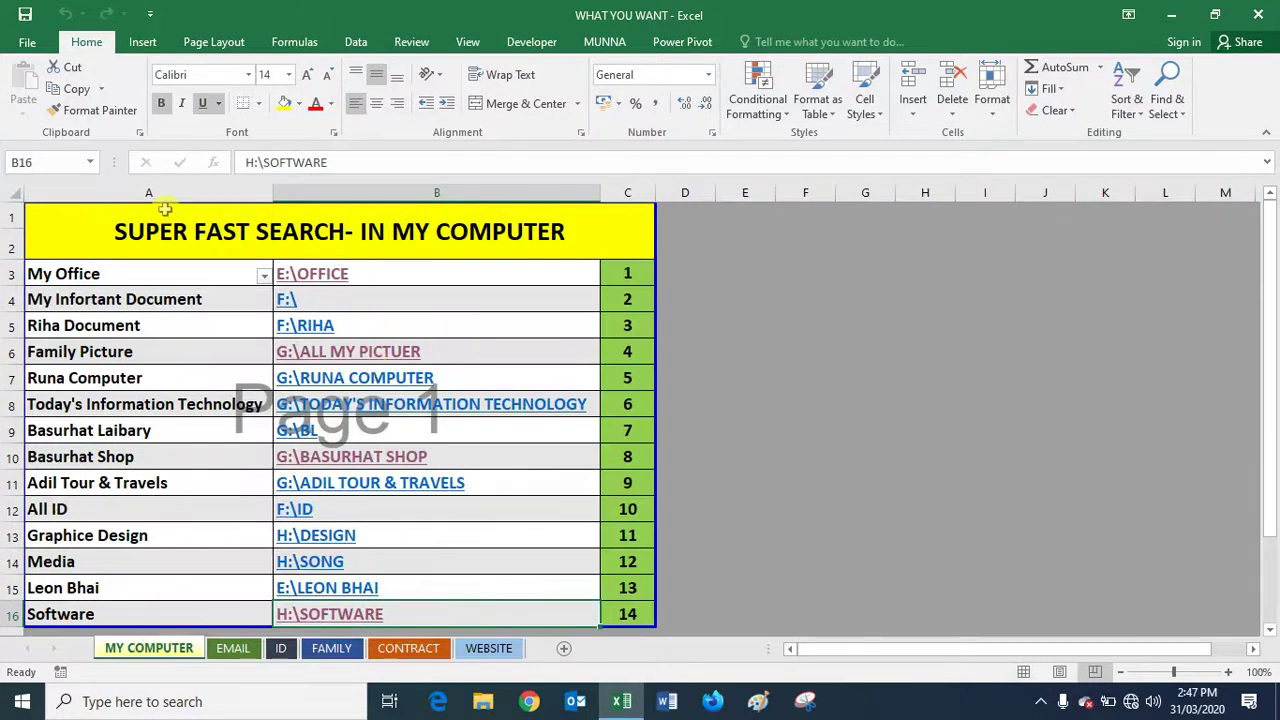
click(28, 20)
click(1262, 12)
Refresh the desktop and create a new blank Excel workbook.
right_click(535, 289)
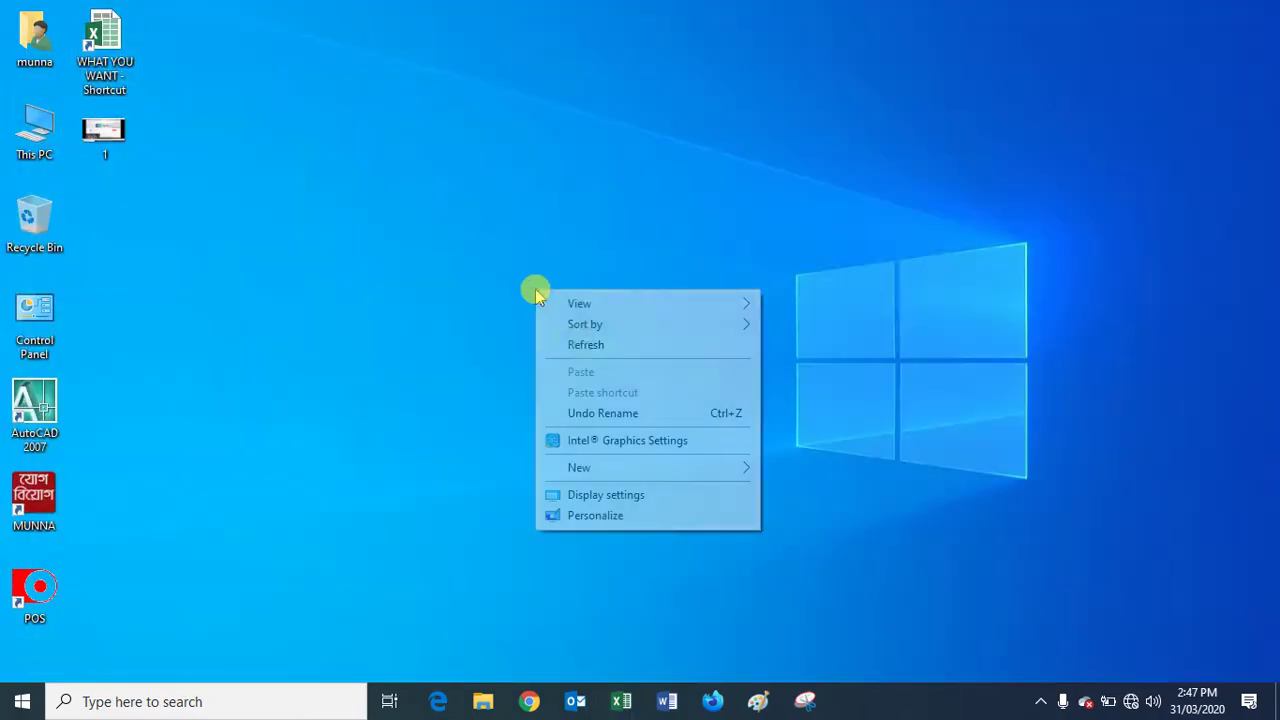
click(585, 344)
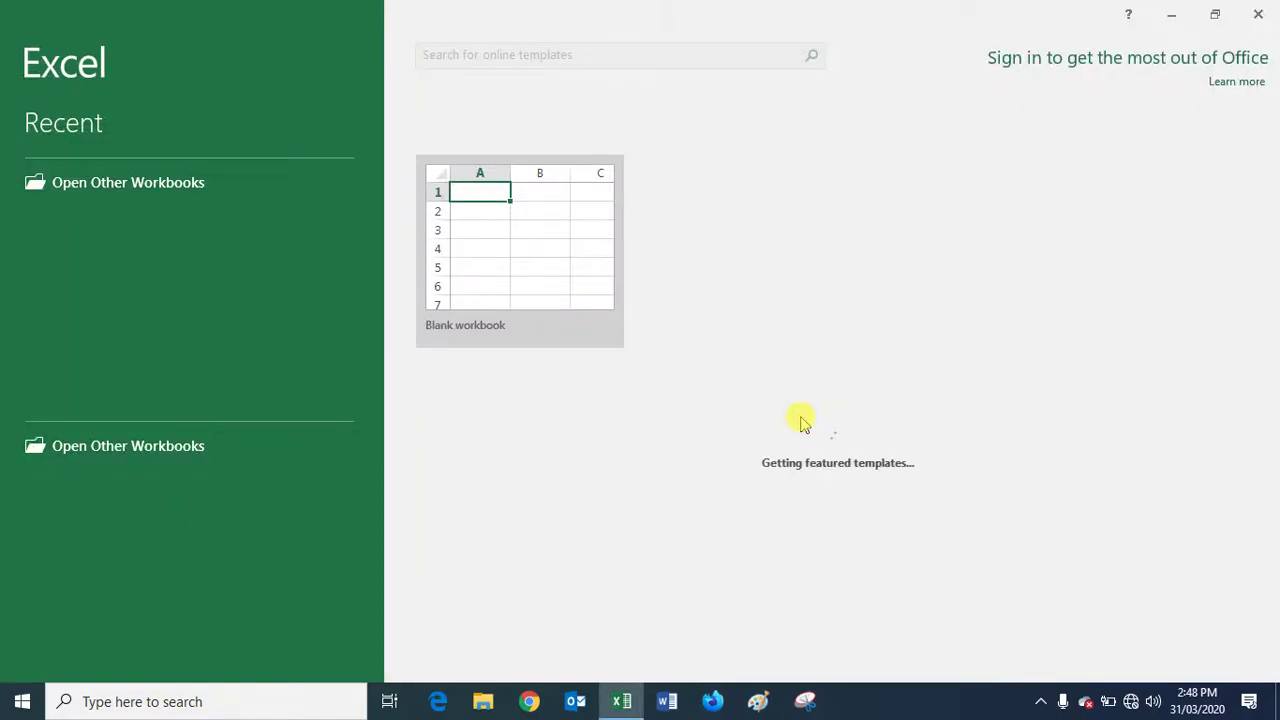
click(527, 240)
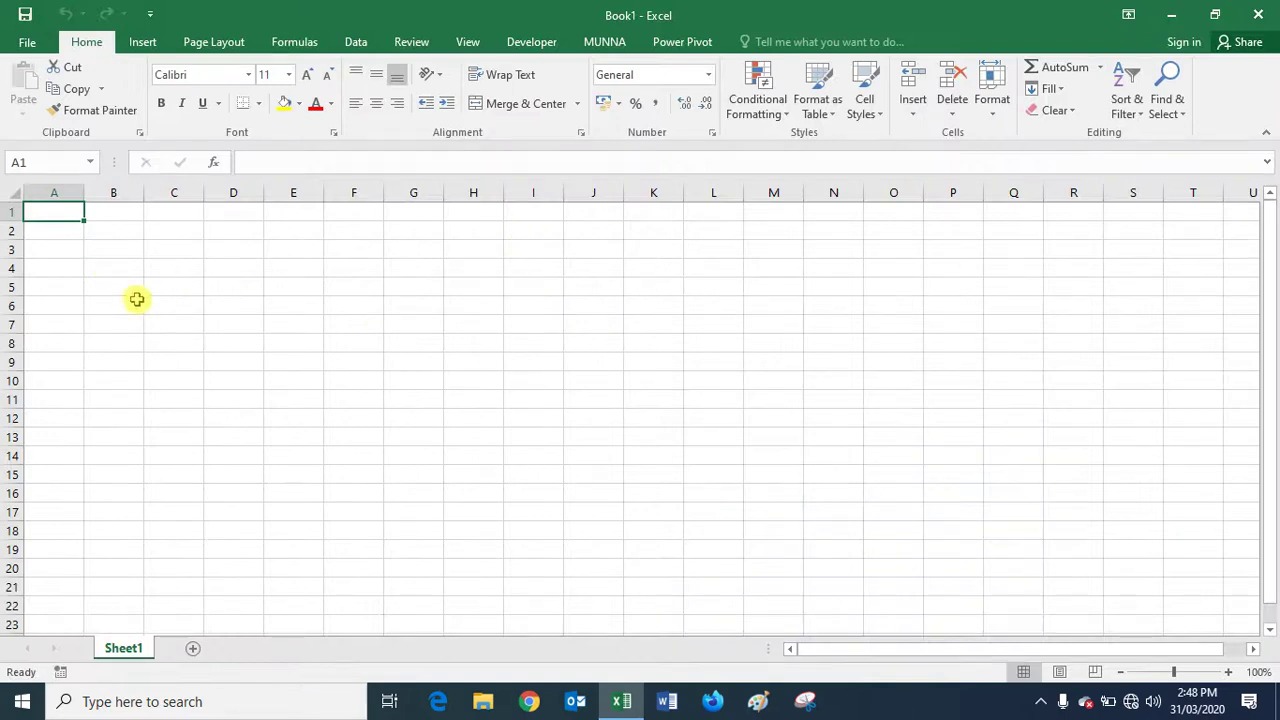
Save the new workbook to the Documents folder as WHAT YOU WANT.
click(30, 43)
click(38, 43)
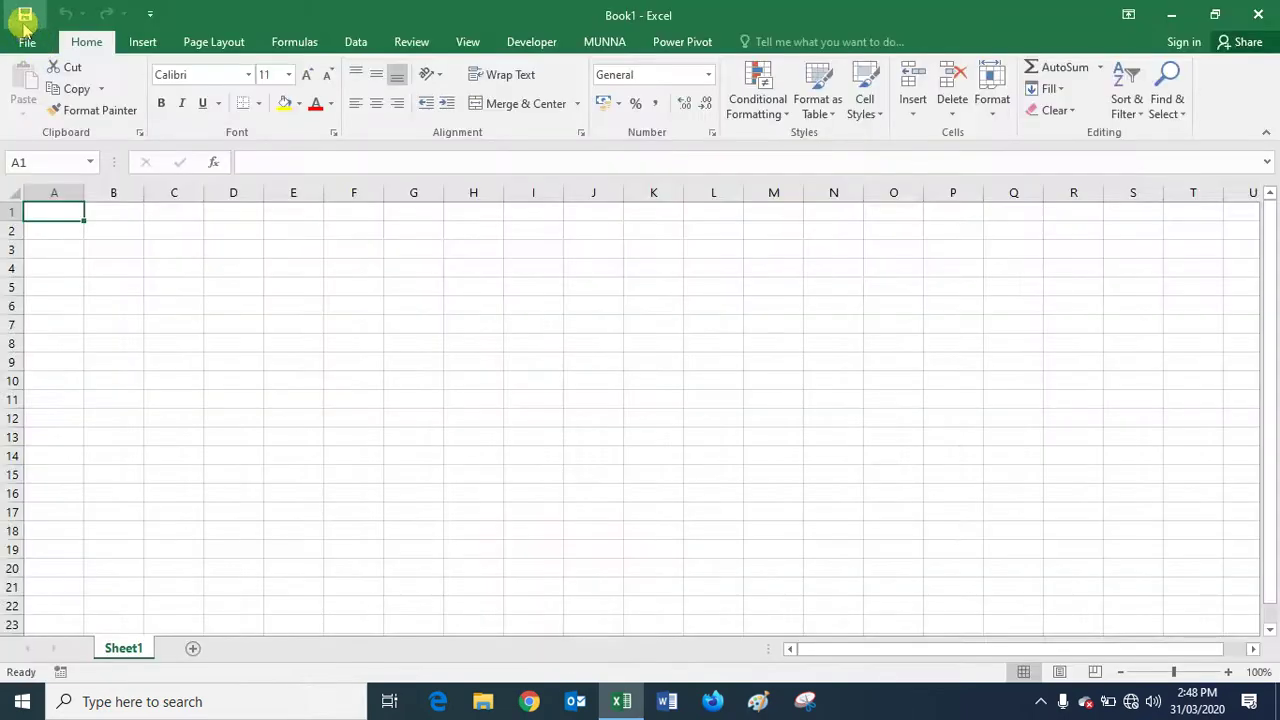
click(12, 12)
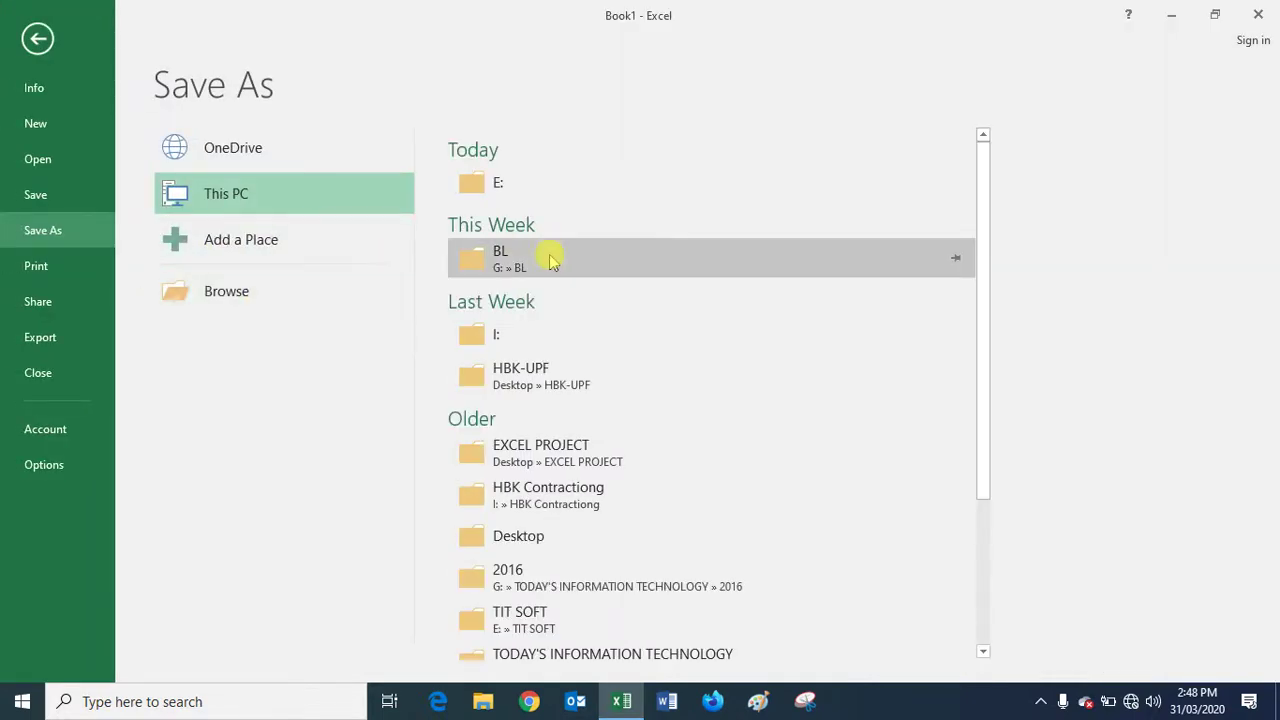
click(297, 300)
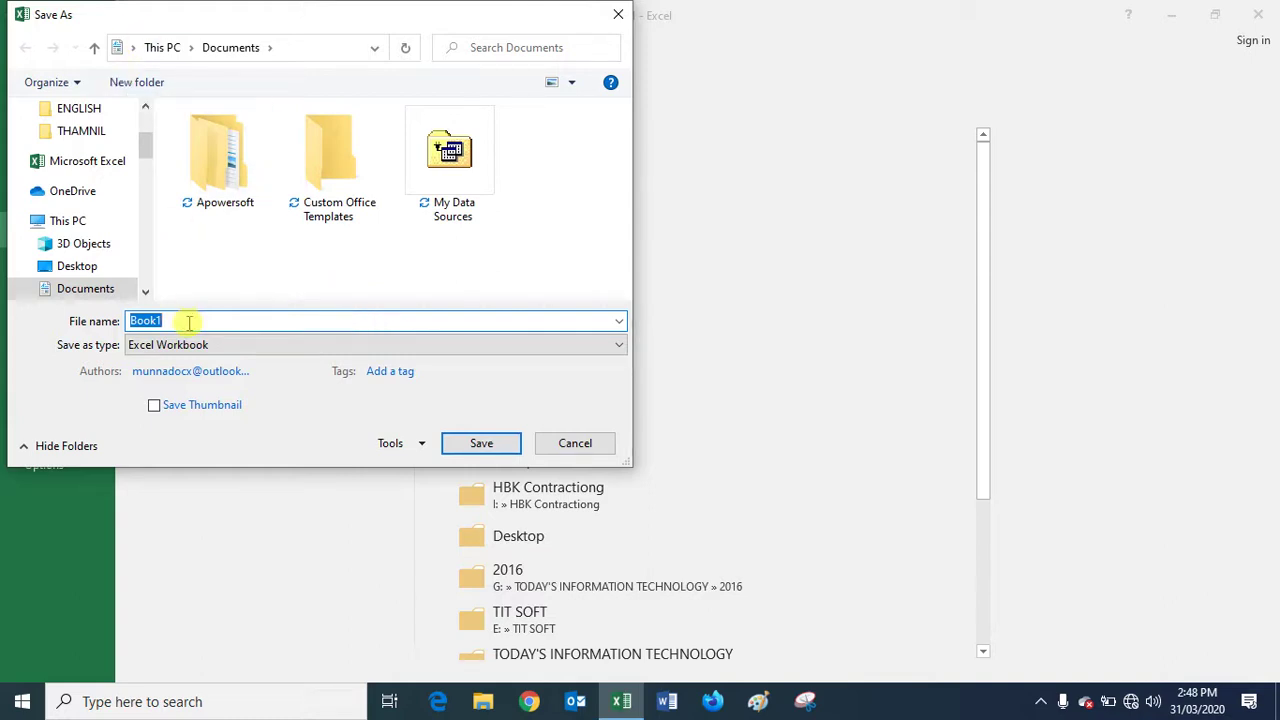
text(w)
text(W)
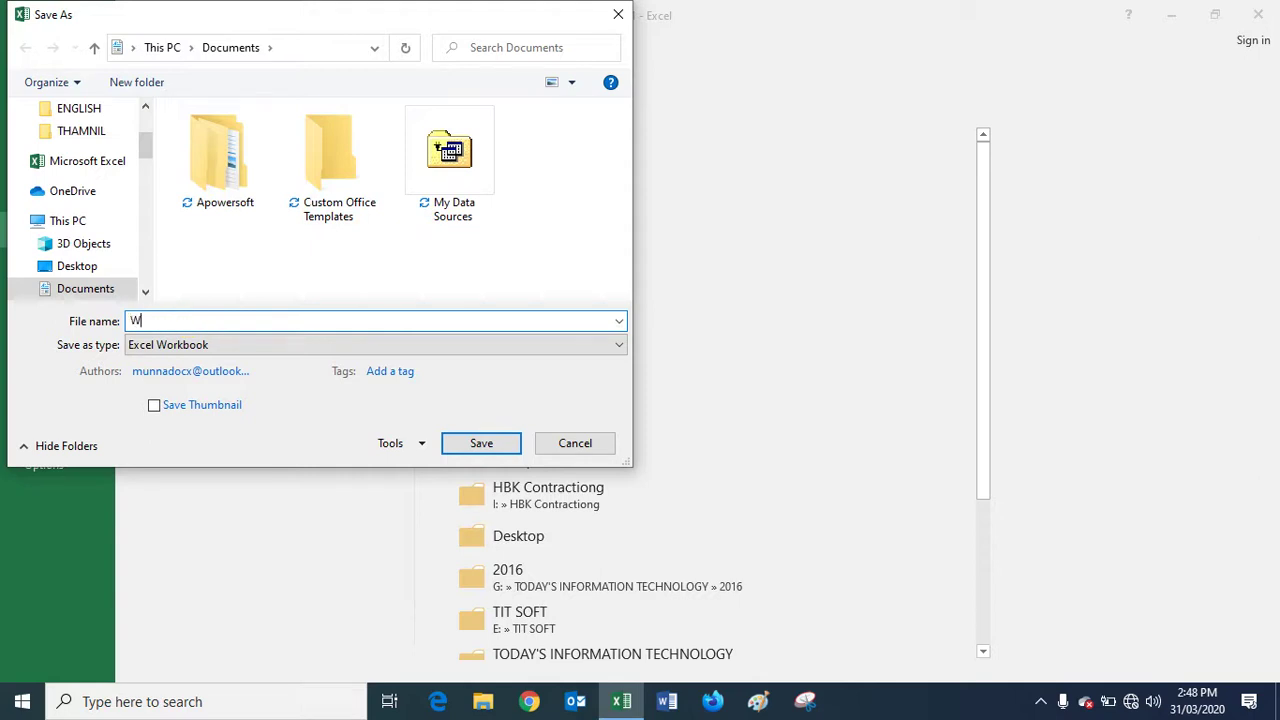
text(HA)
text(NT)
key(Return)
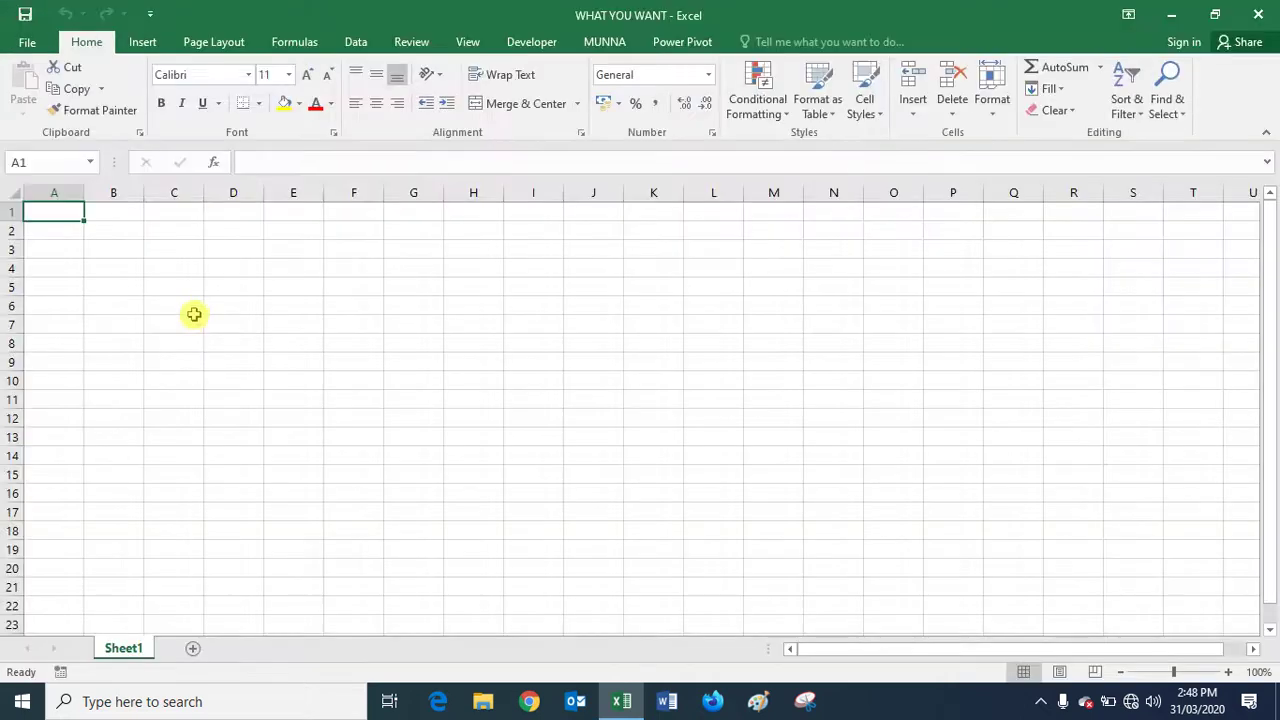
Enter the label MY OFFICE FILE in cell B4.
drag(85, 216, 587, 306)
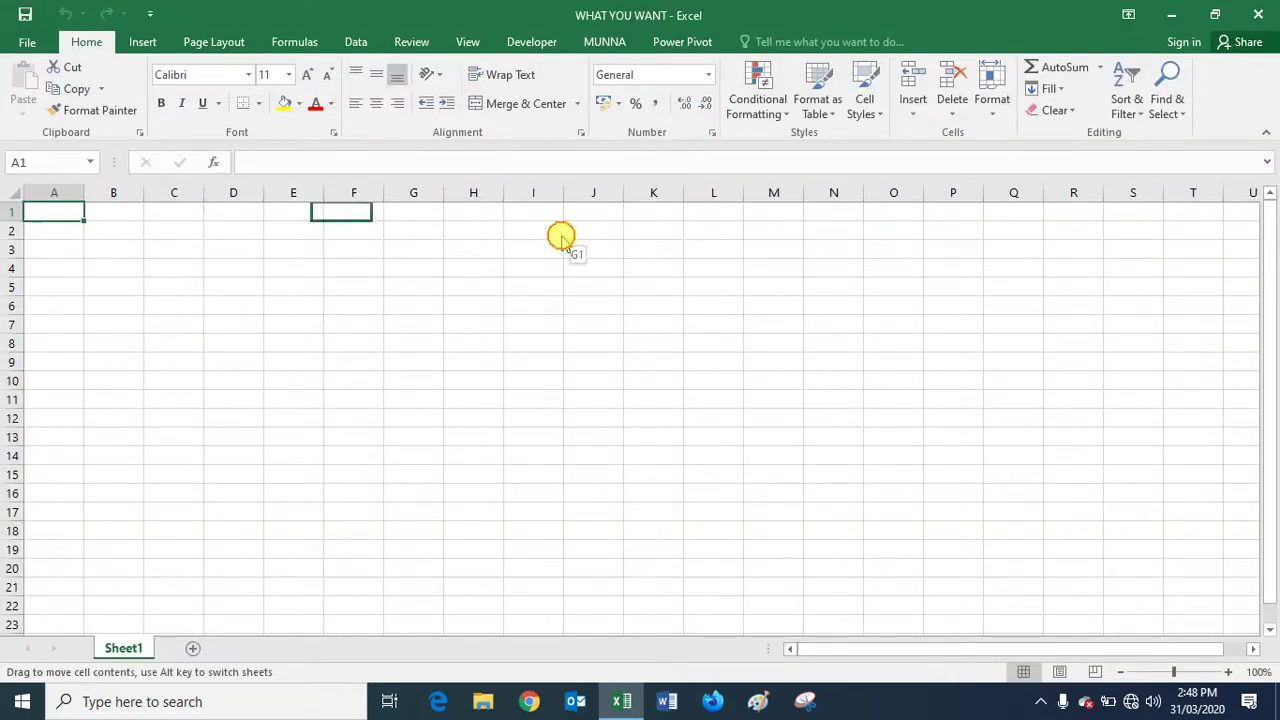
mouse_move(51, 211)
mouse_down()
mouse_move(1212, 604)
mouse_move(1197, 624)
mouse_up()
click(1000, 437)
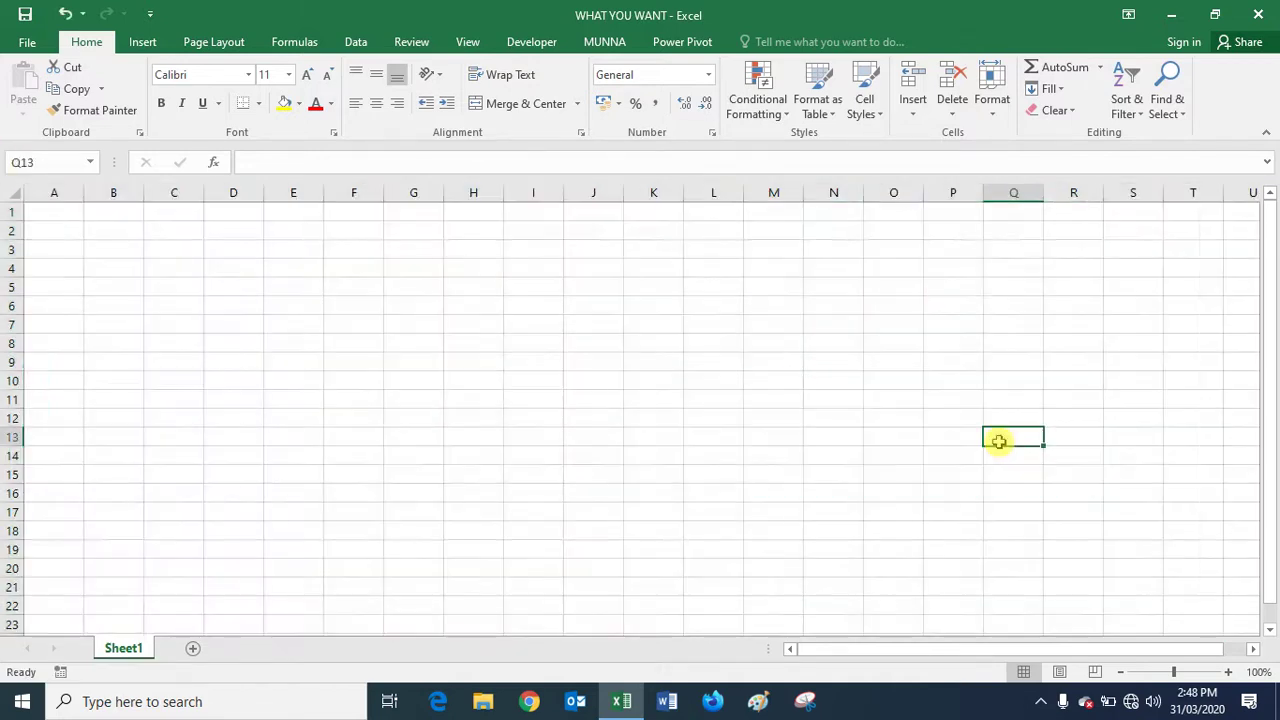
click(104, 272)
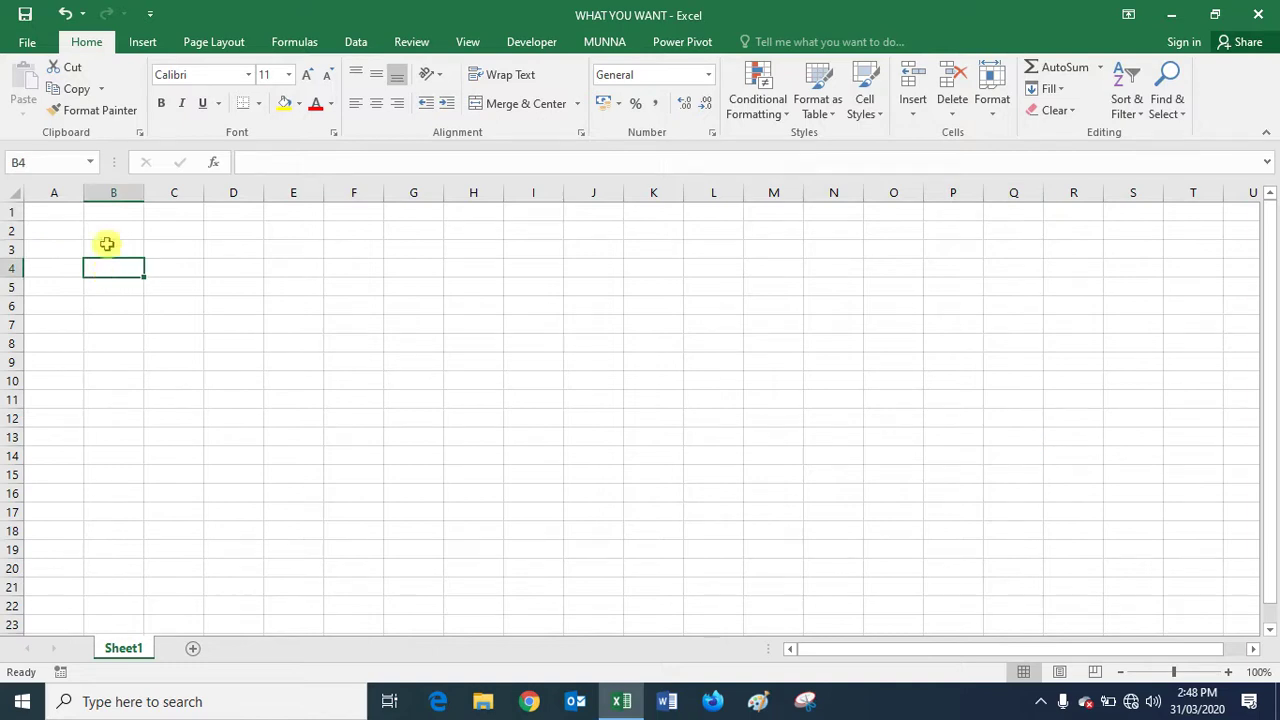
click(171, 281)
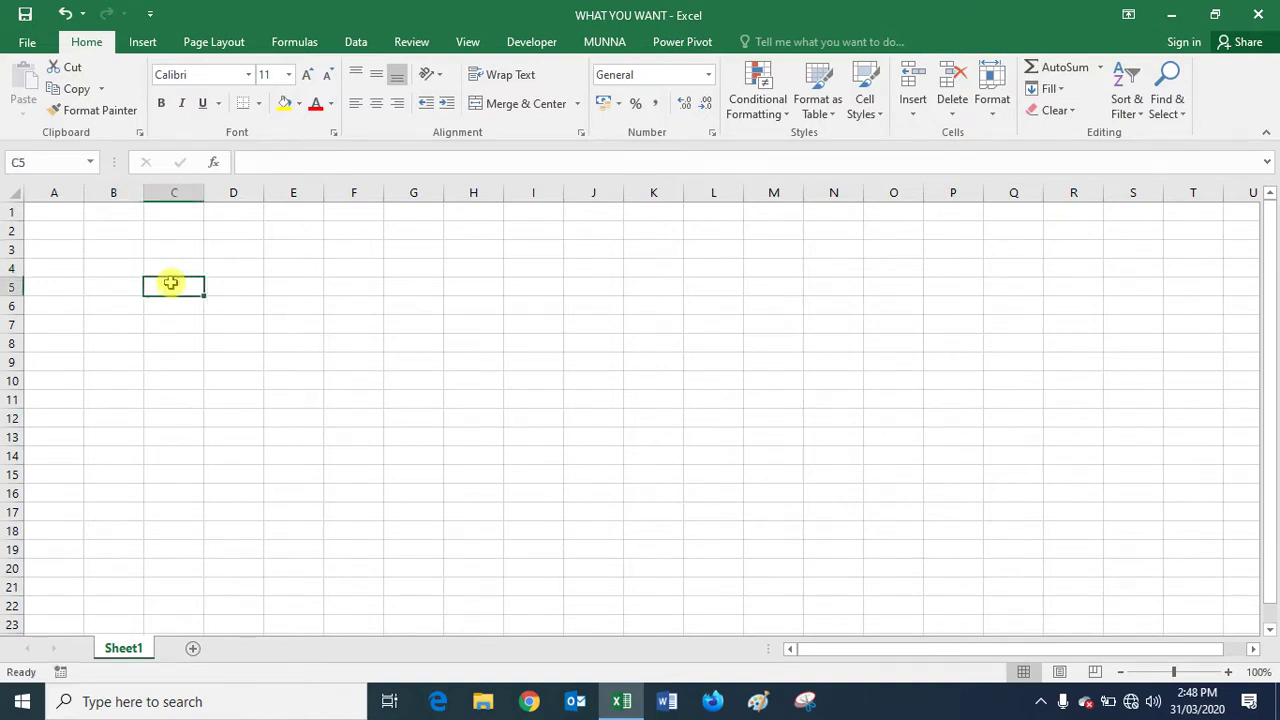
click(112, 270)
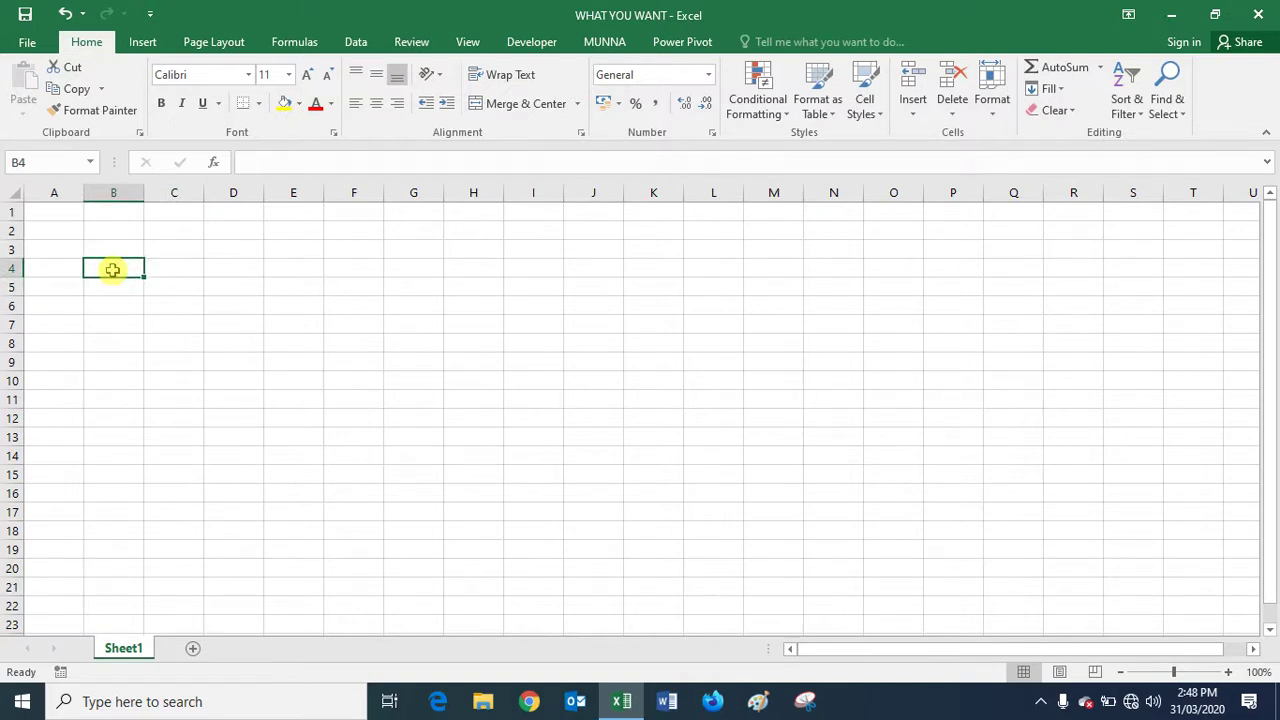
text(M)
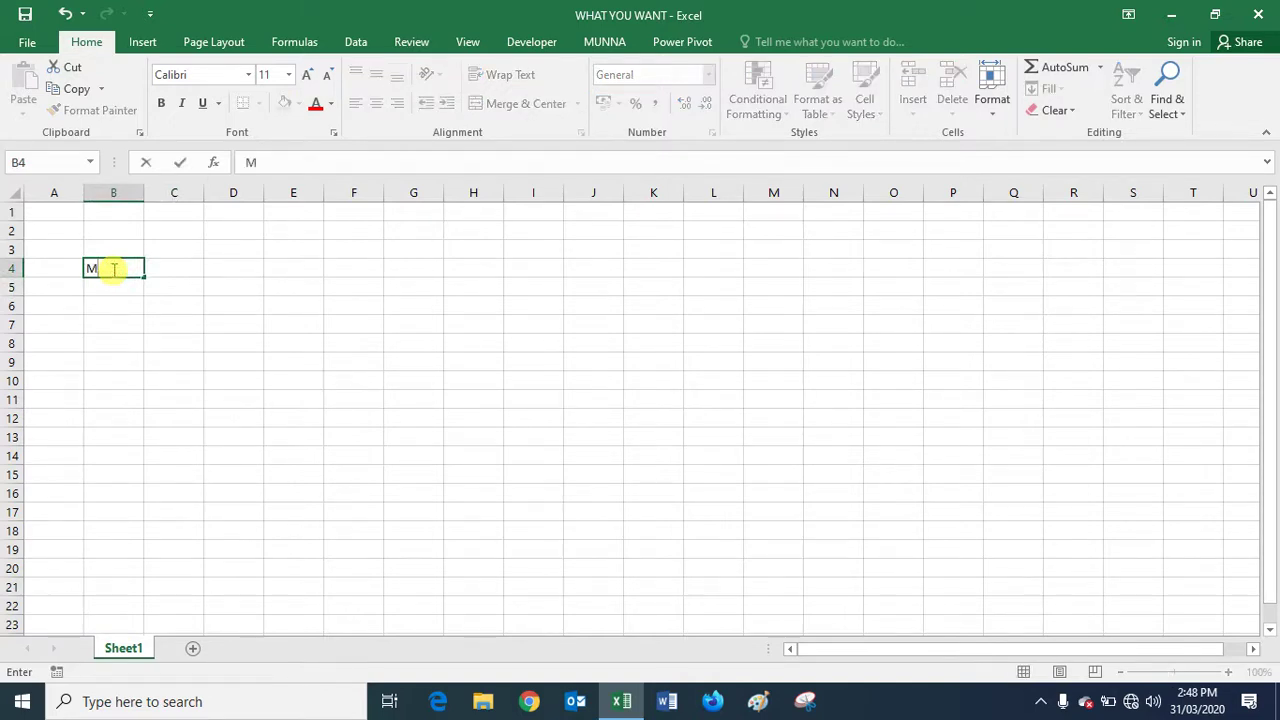
text(Y OFF)
text(ICE I)
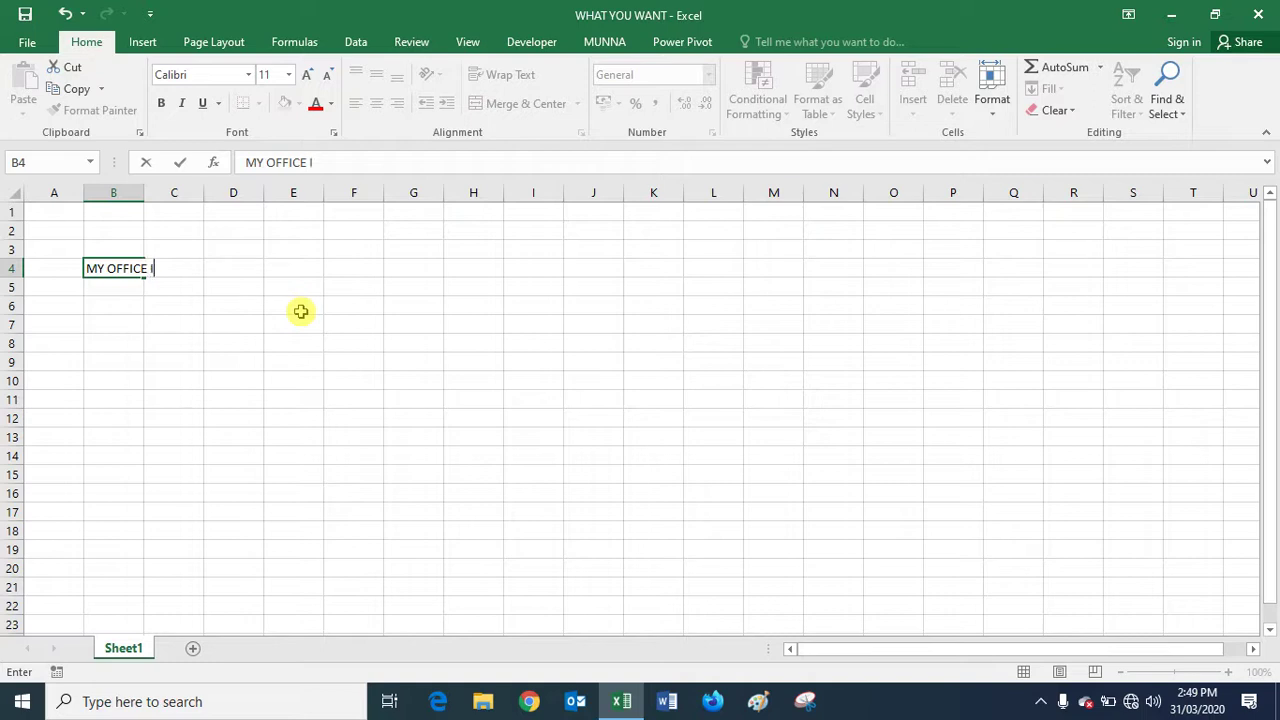
key(BackSpace)
text(FILE)
key(Return)
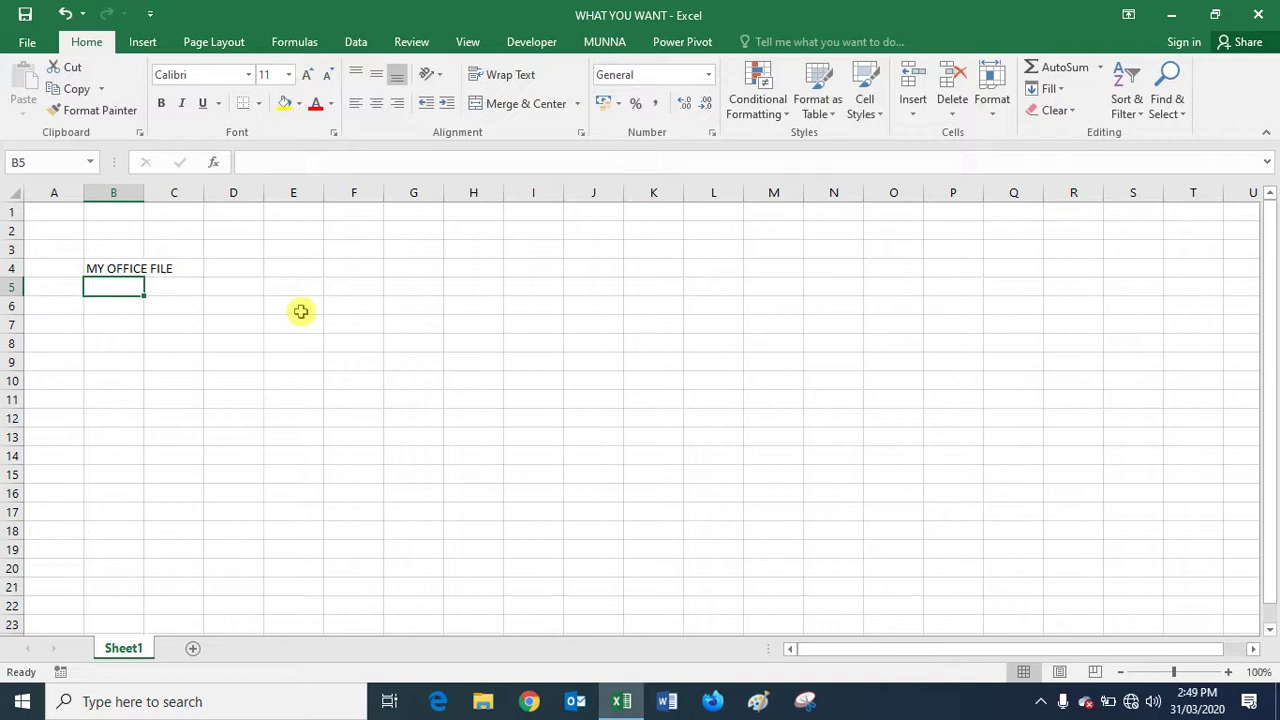
Enter MY PICTURE in cell B5, correcting the misspelled entry.
text(MY PI)
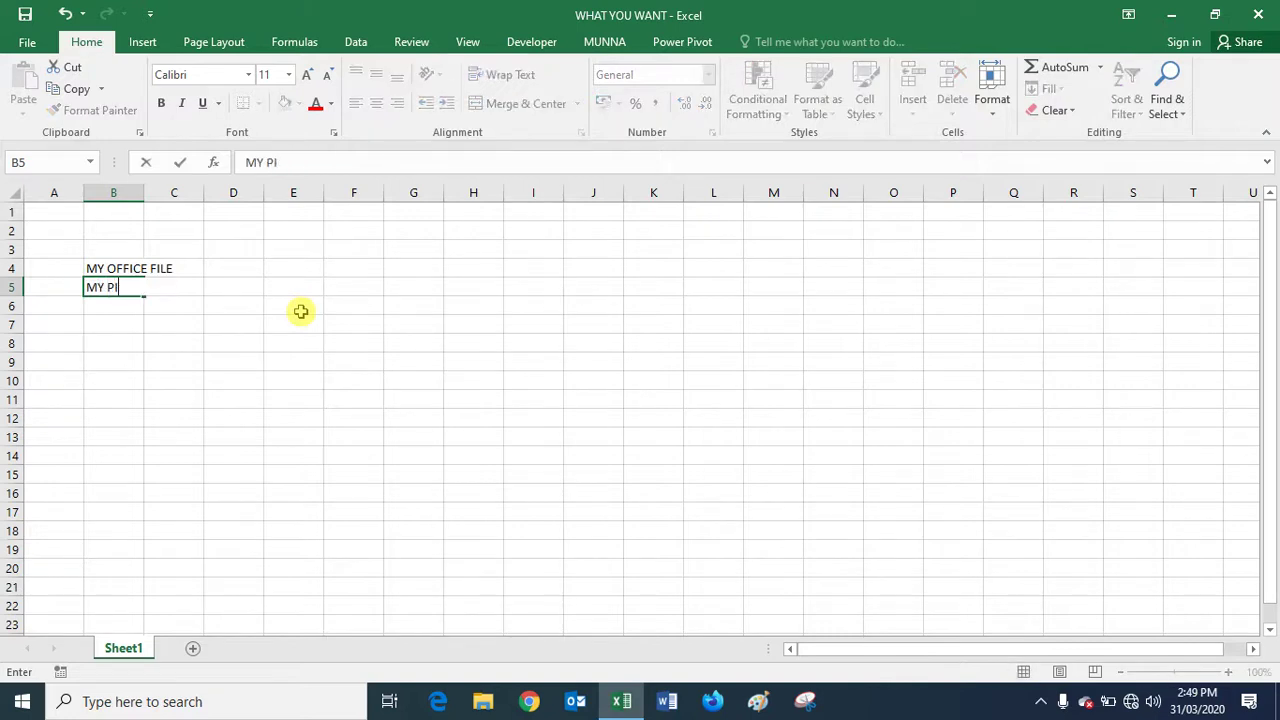
text(CTURE)
key(Return)
key(Up)
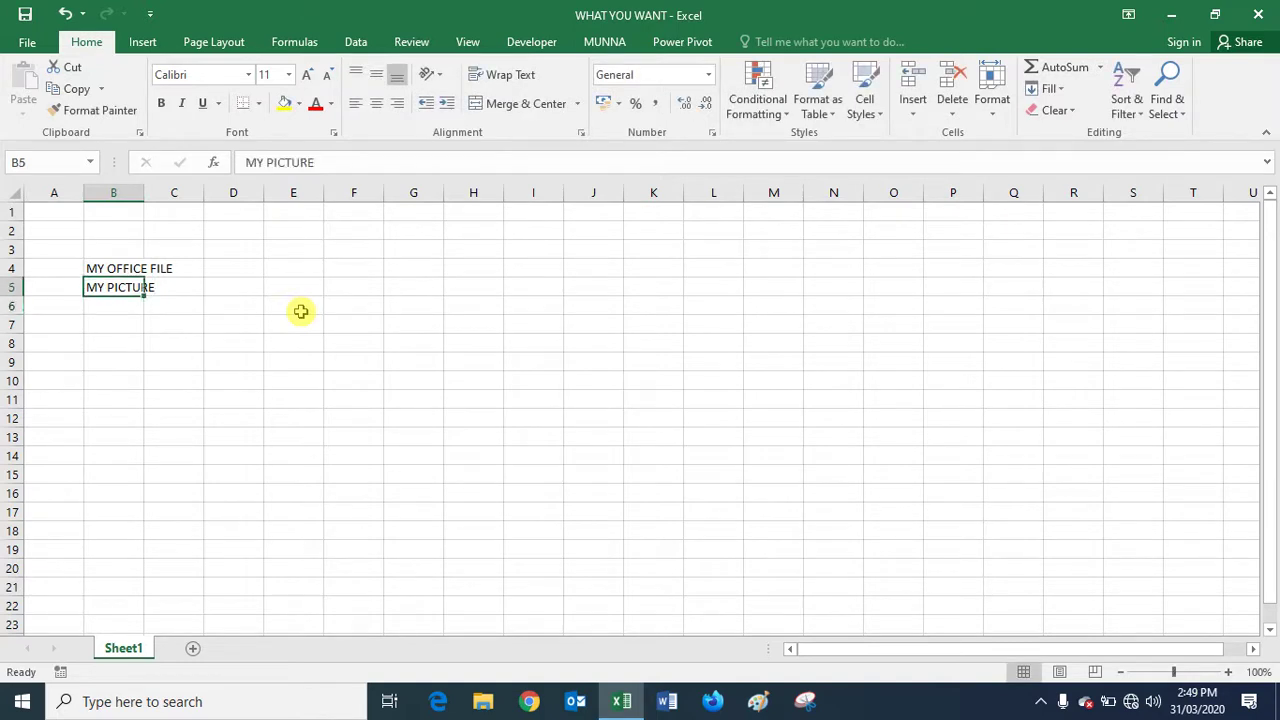
text(MY PIC)
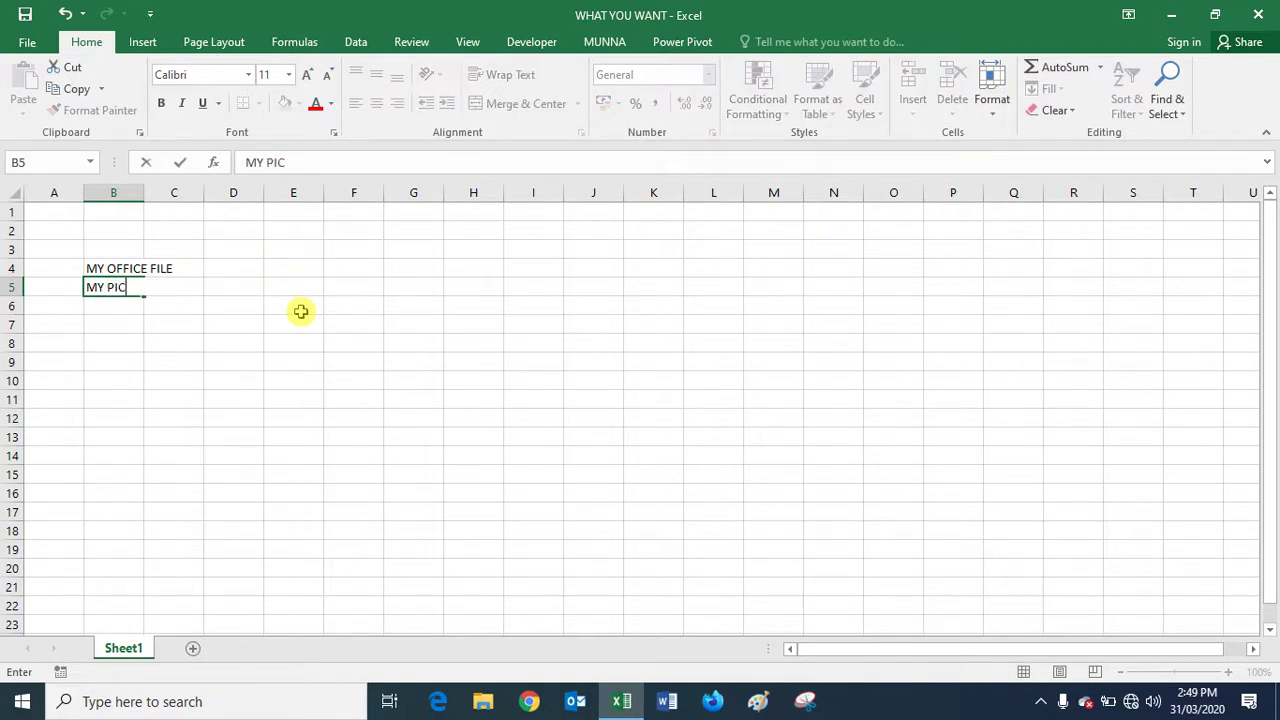
text(TUER)
key(BackSpace)
key(BackSpace)
text(RE)
key(Return)
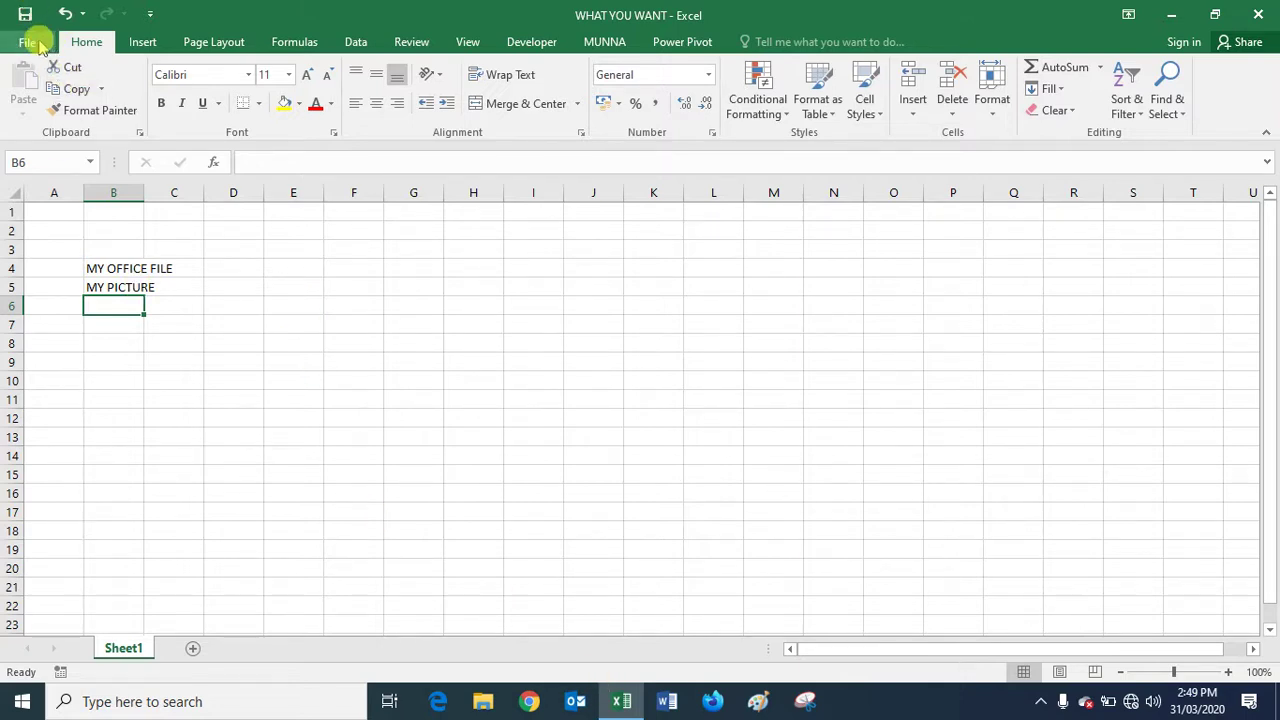
Try opening the drive-E WHAT YOU WANT workbook from Recent and dismiss the duplicate-name error.
click(28, 42)
click(46, 122)
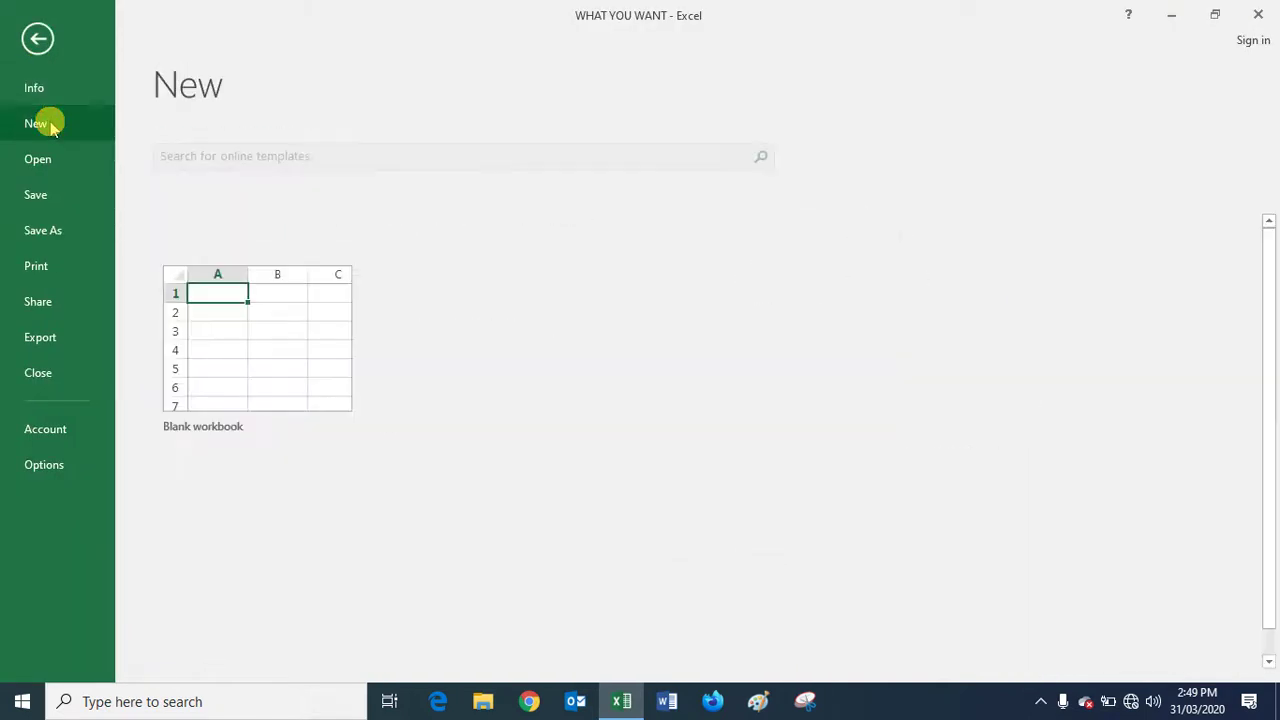
click(55, 158)
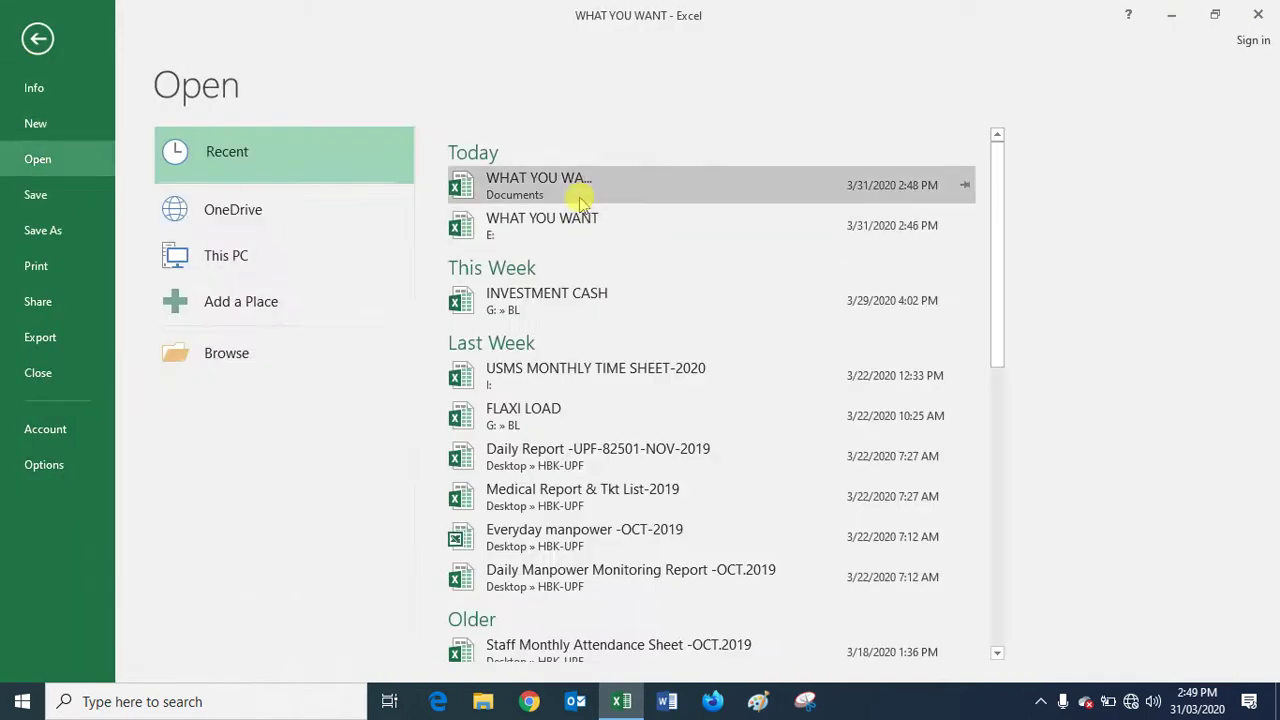
click(585, 235)
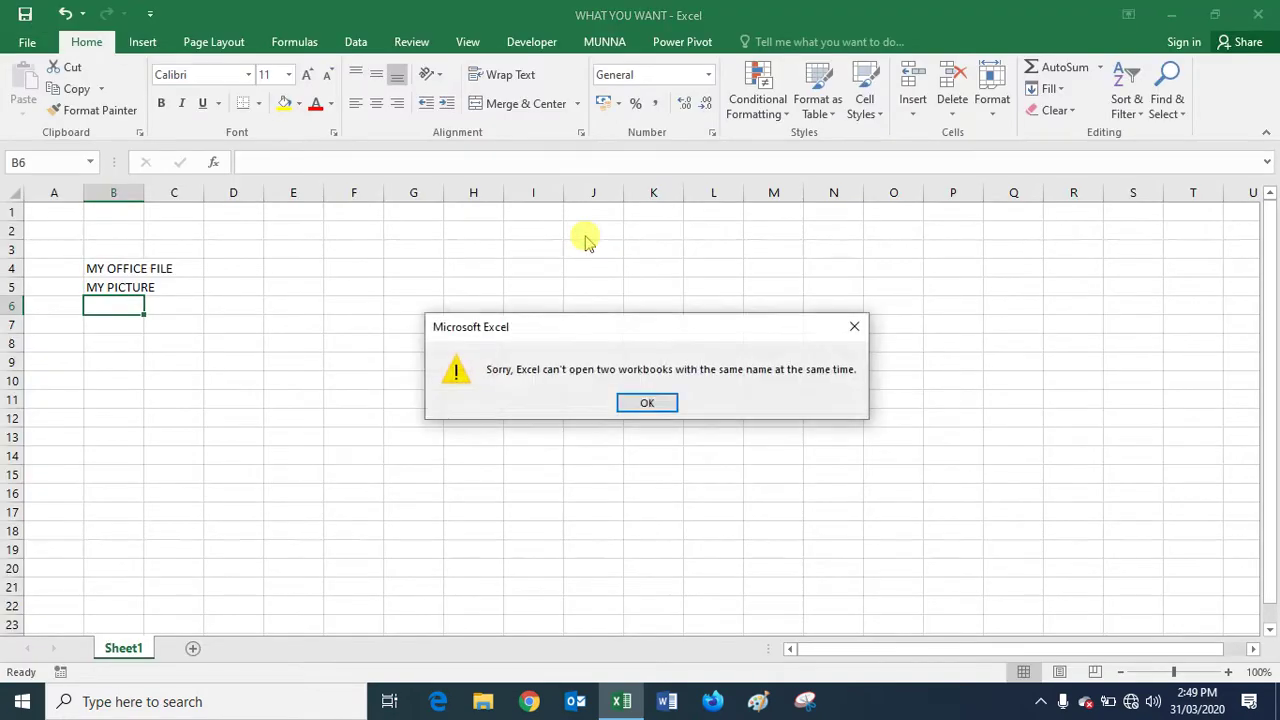
key(Return)
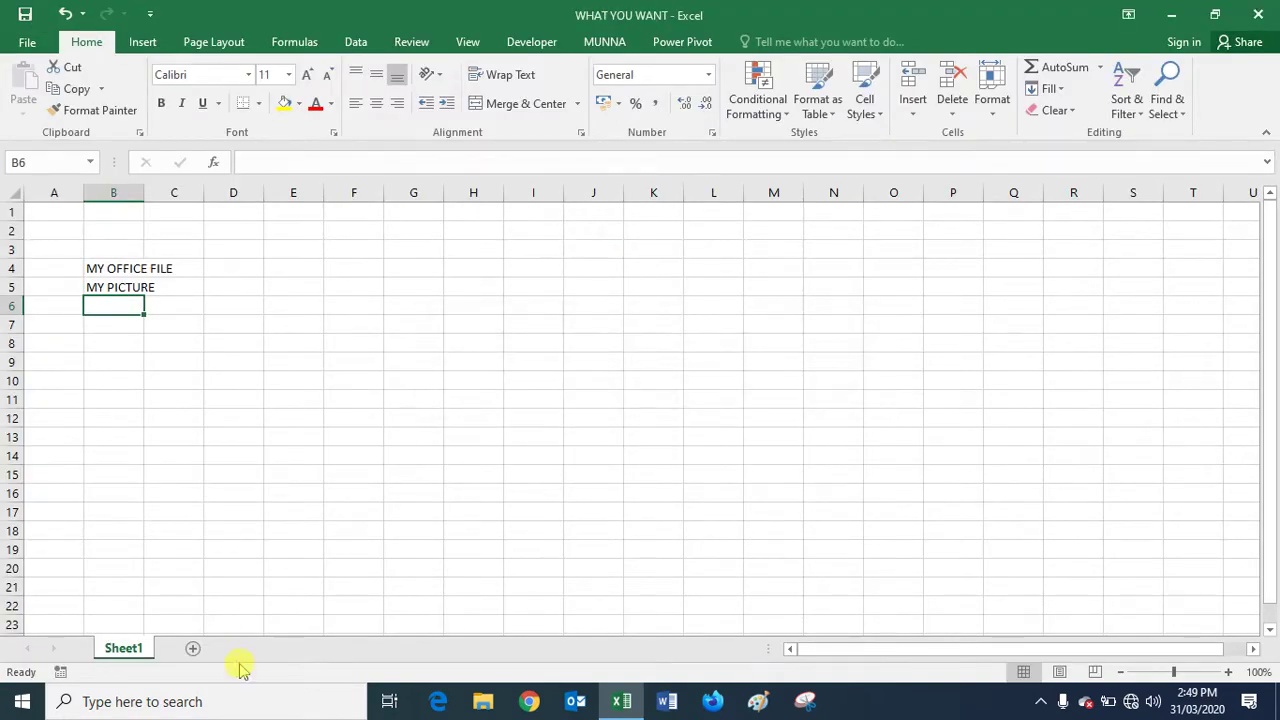
Retry opening it from File Explorer, dismiss the error, then close Excel saving changes.
click(480, 701)
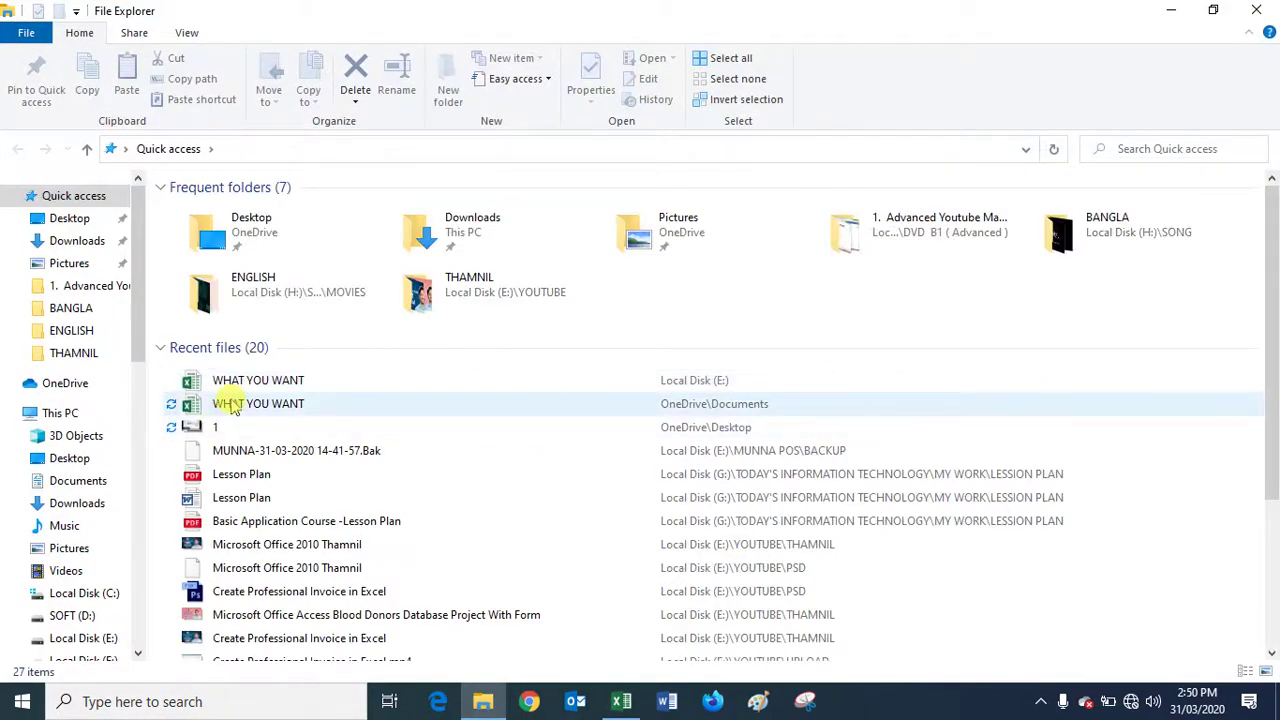
click(252, 380)
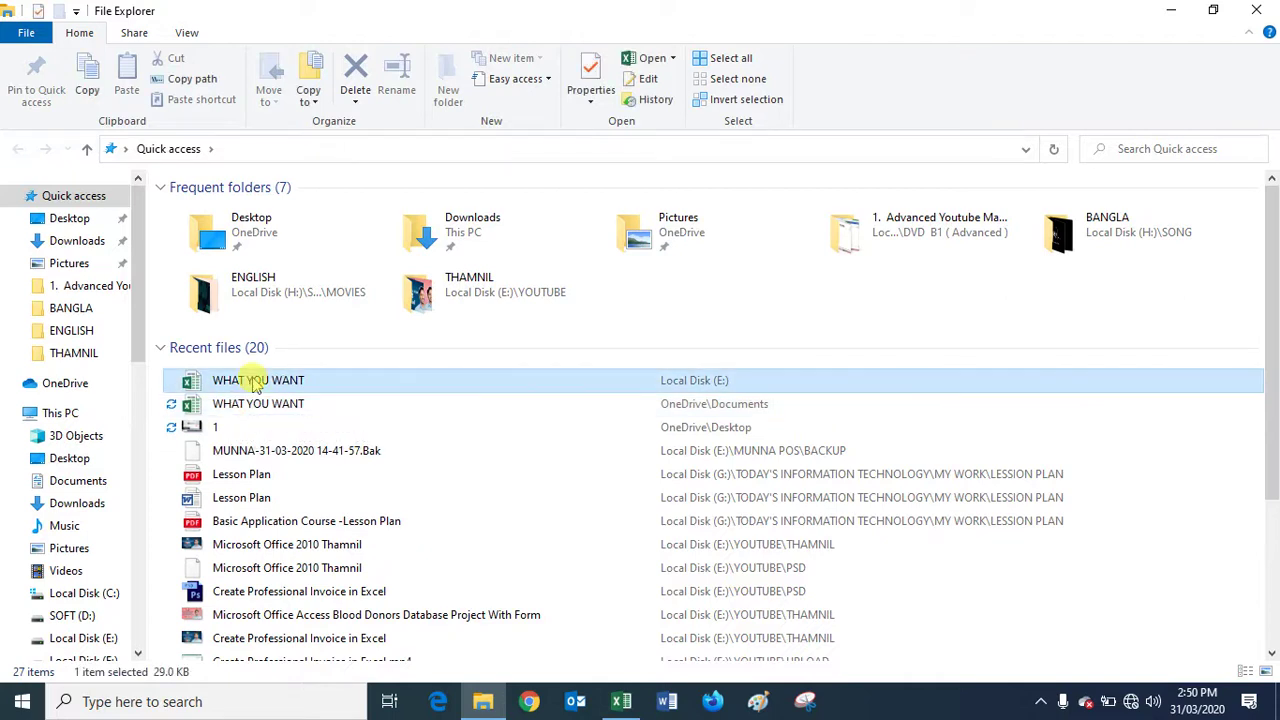
double_click(236, 385)
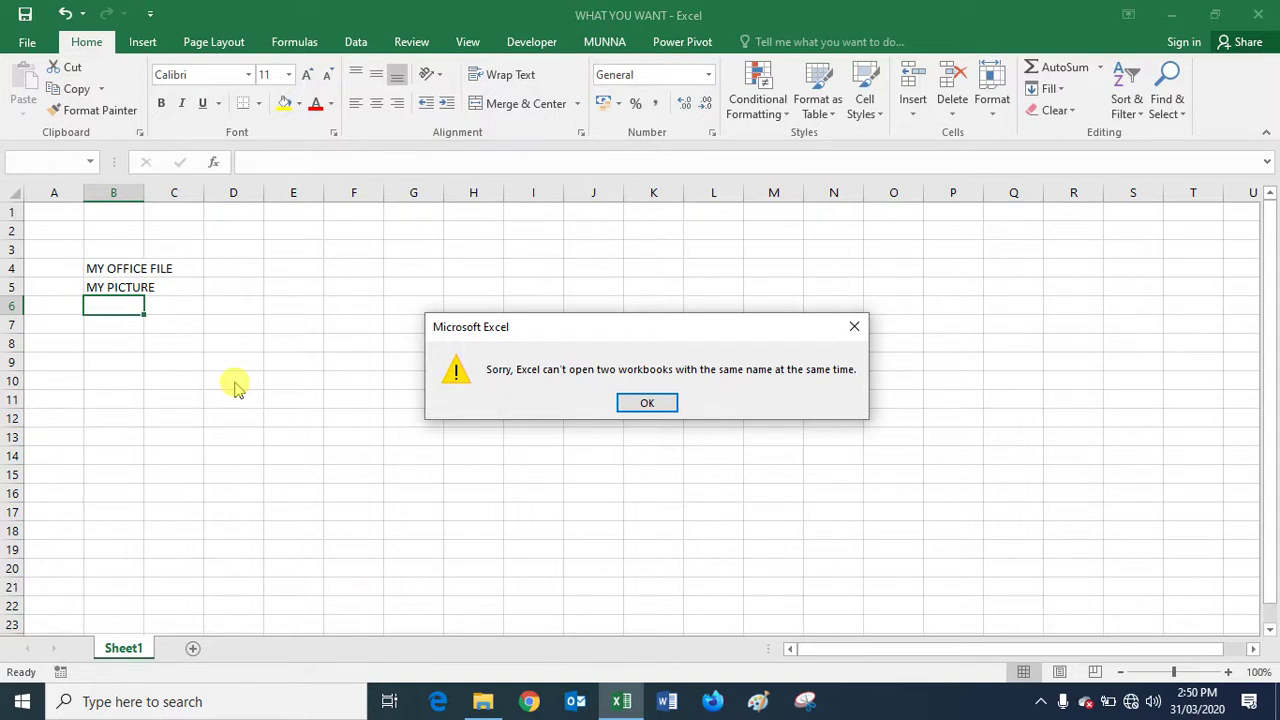
key(Return)
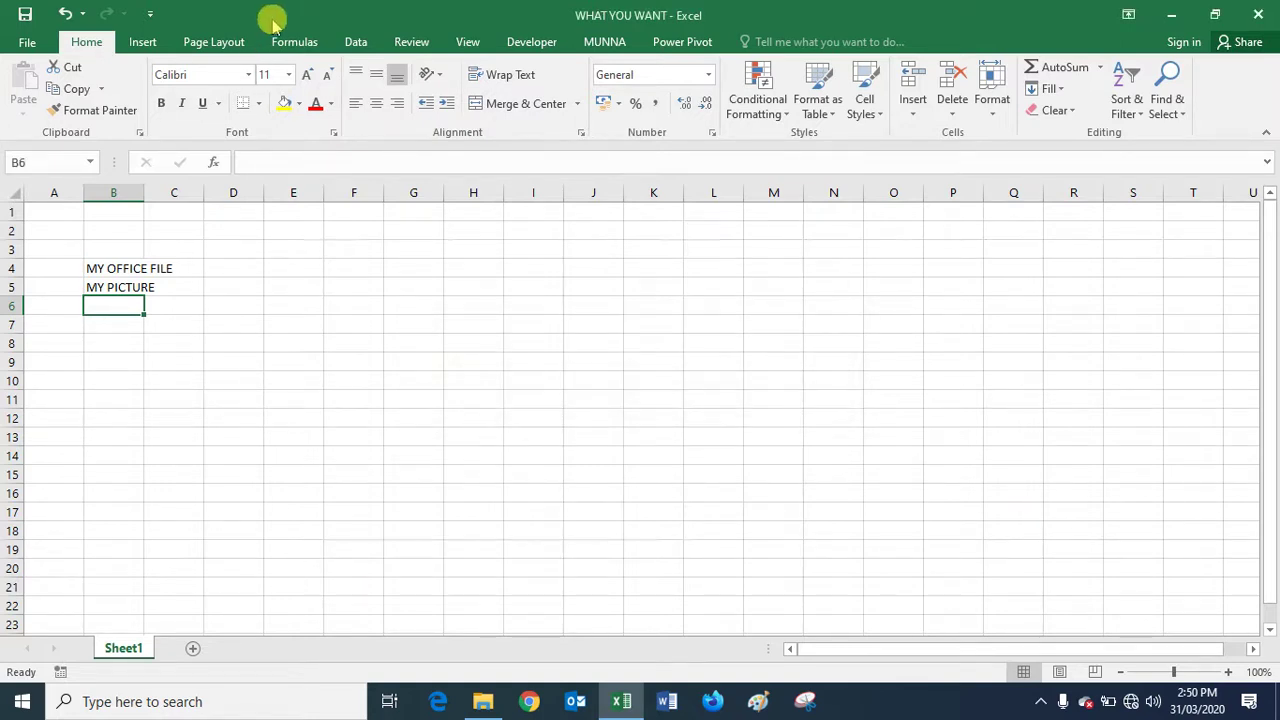
click(1260, 10)
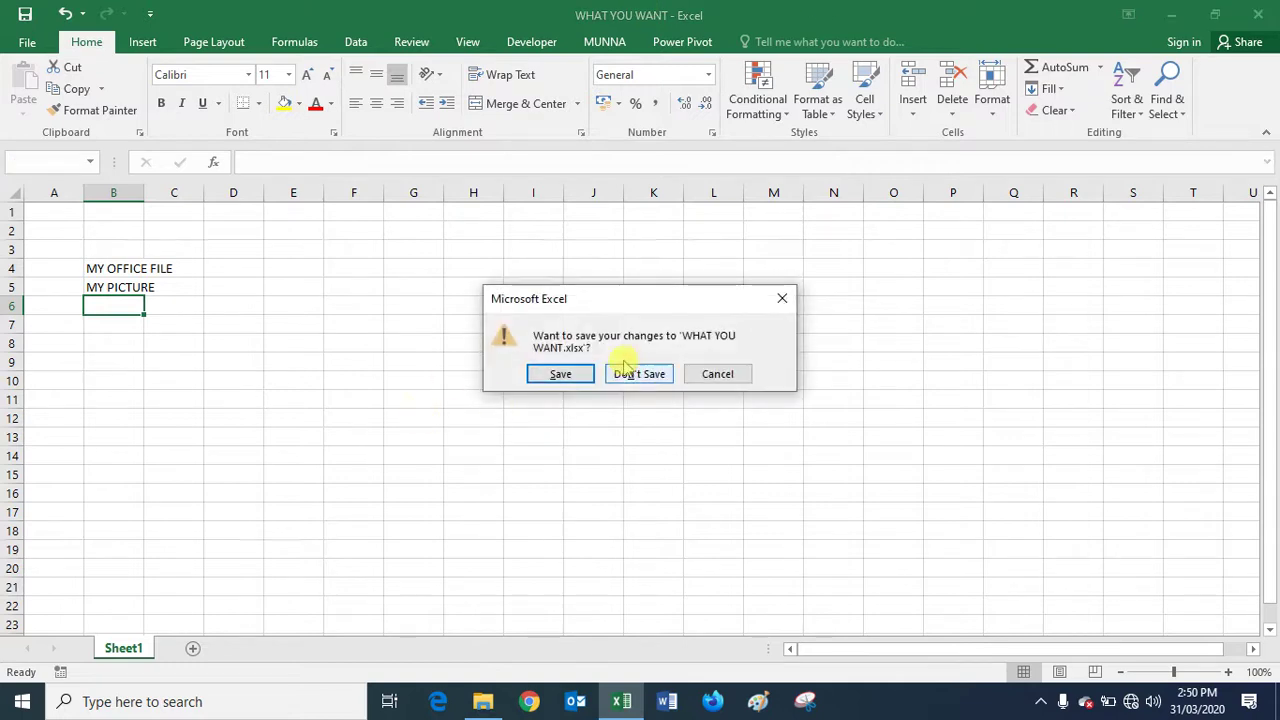
click(572, 371)
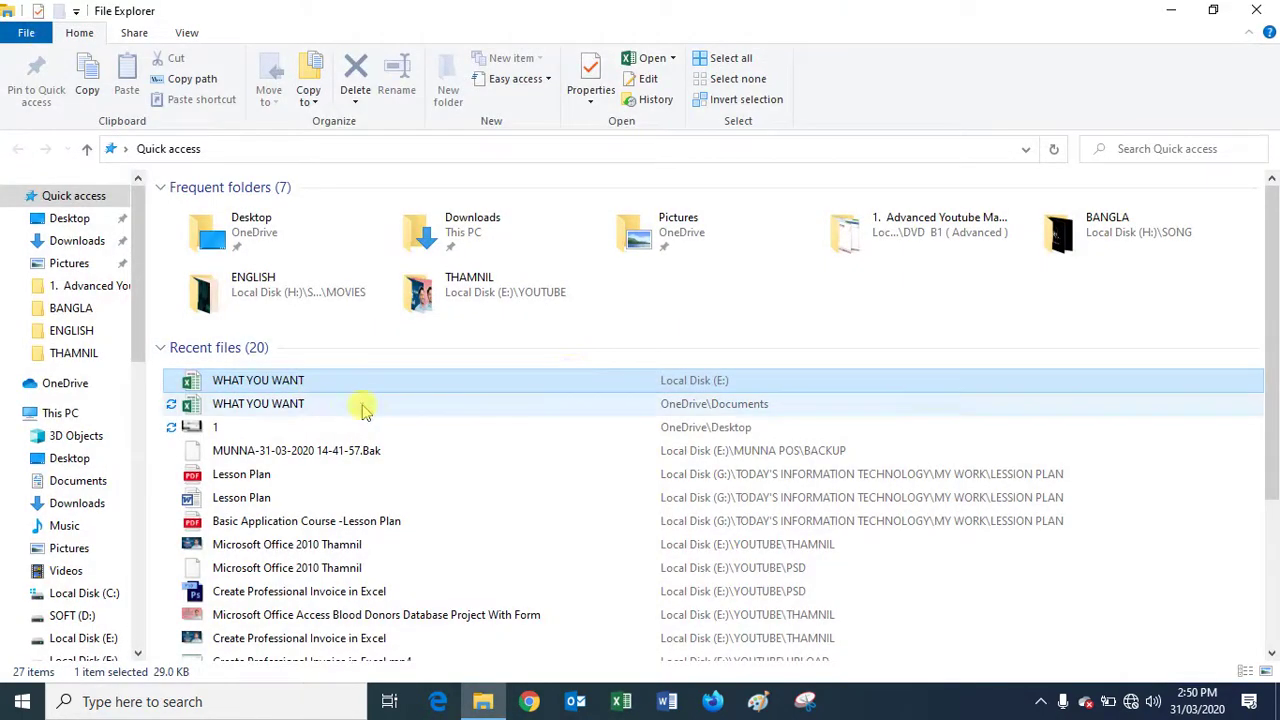
Rename the WHAT YOU WANT workbook in Documents to WHAT YOU WANT......II.
click(76, 482)
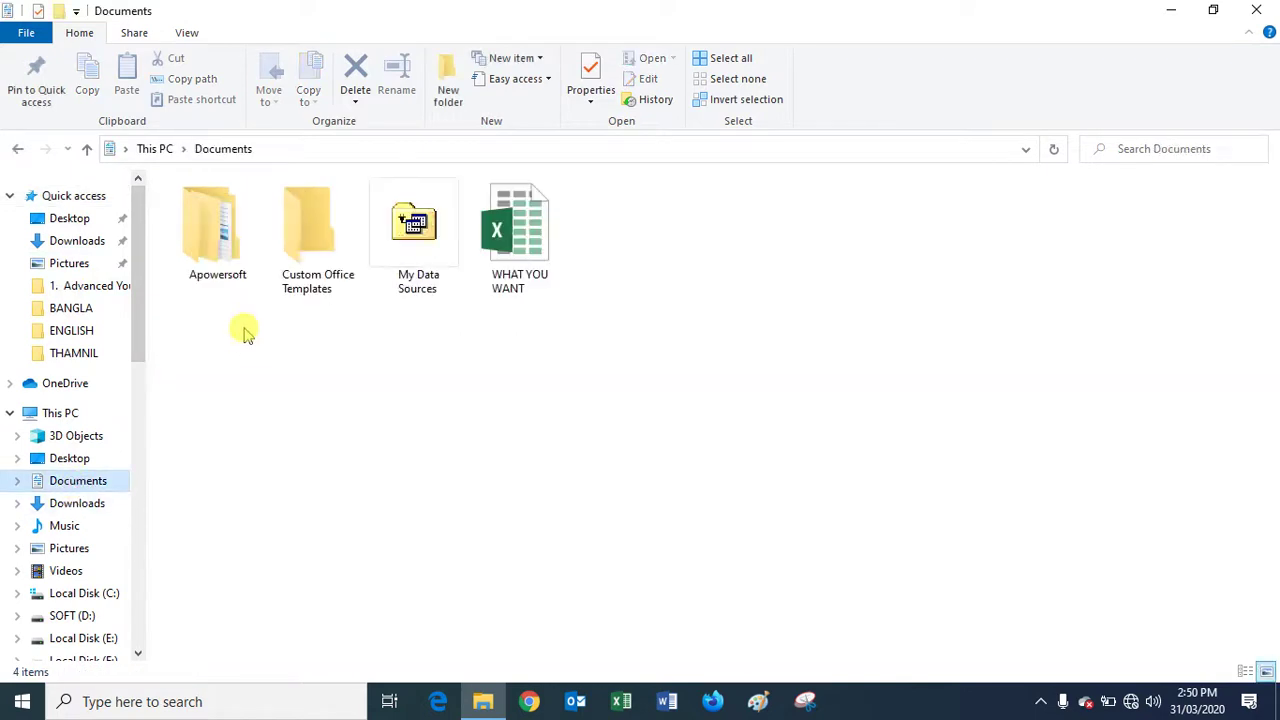
click(521, 238)
right_click(524, 234)
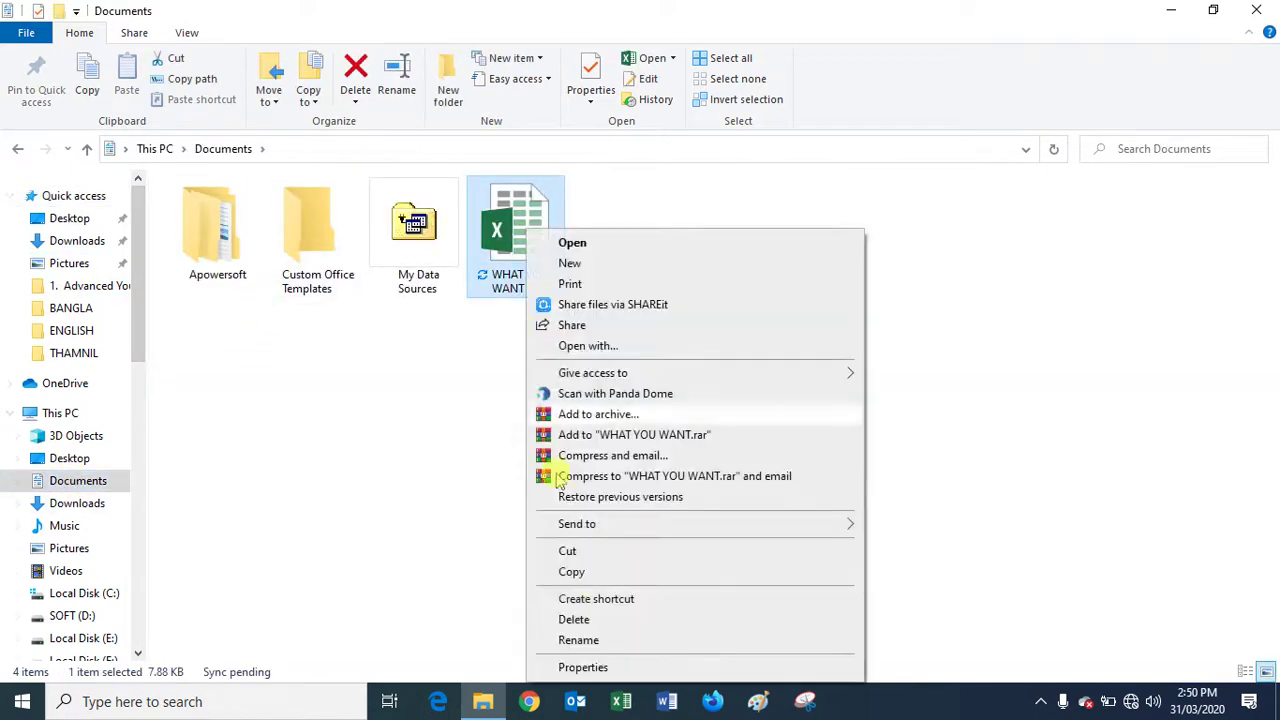
click(579, 641)
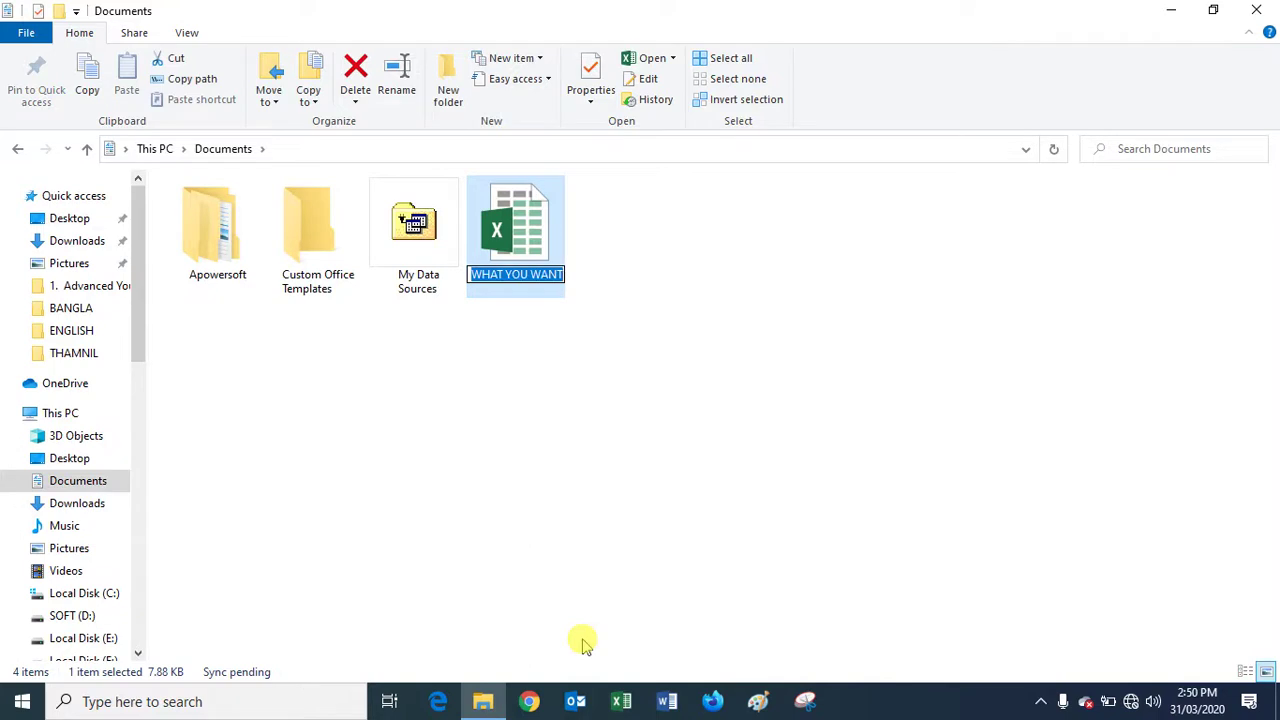
key(End)
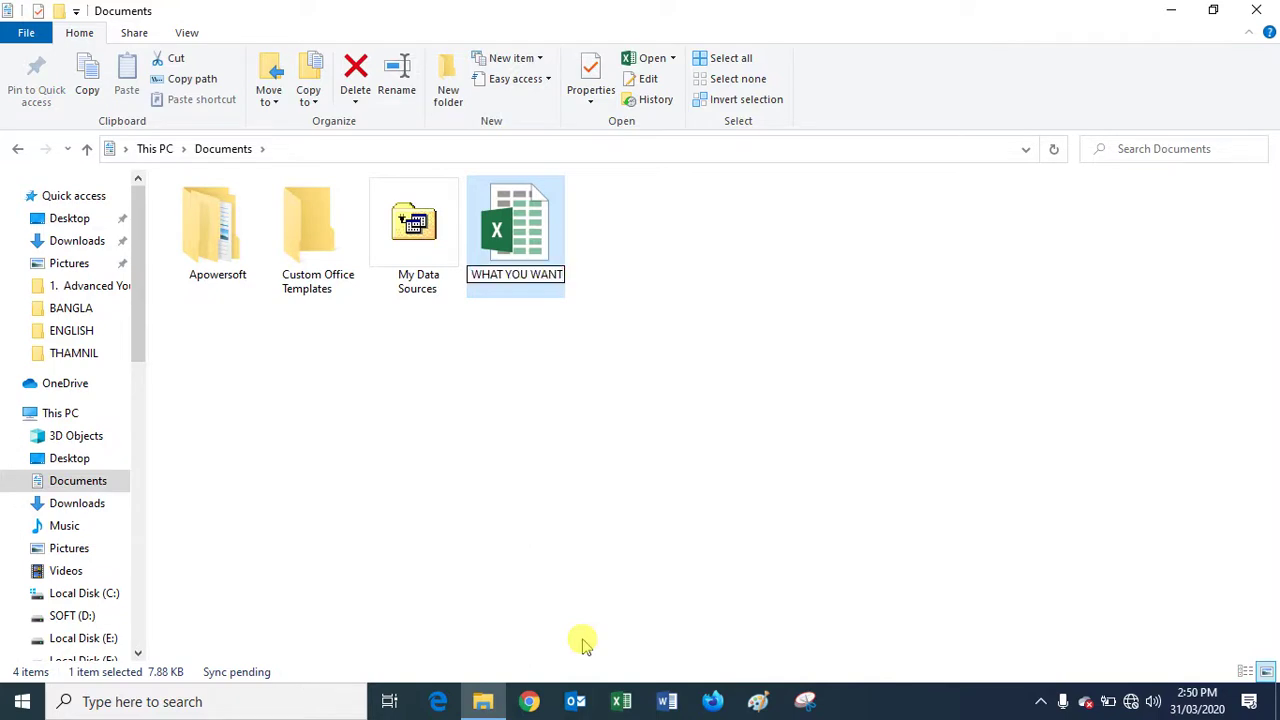
text(......)
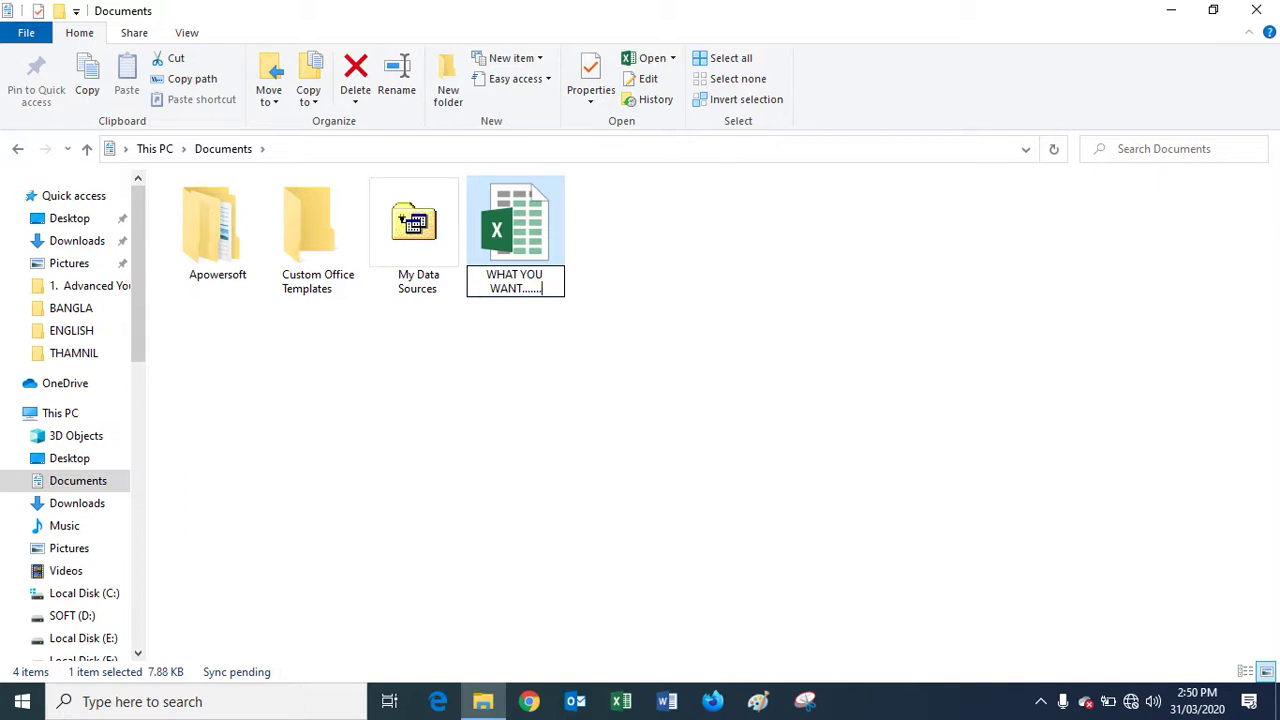
text(?)
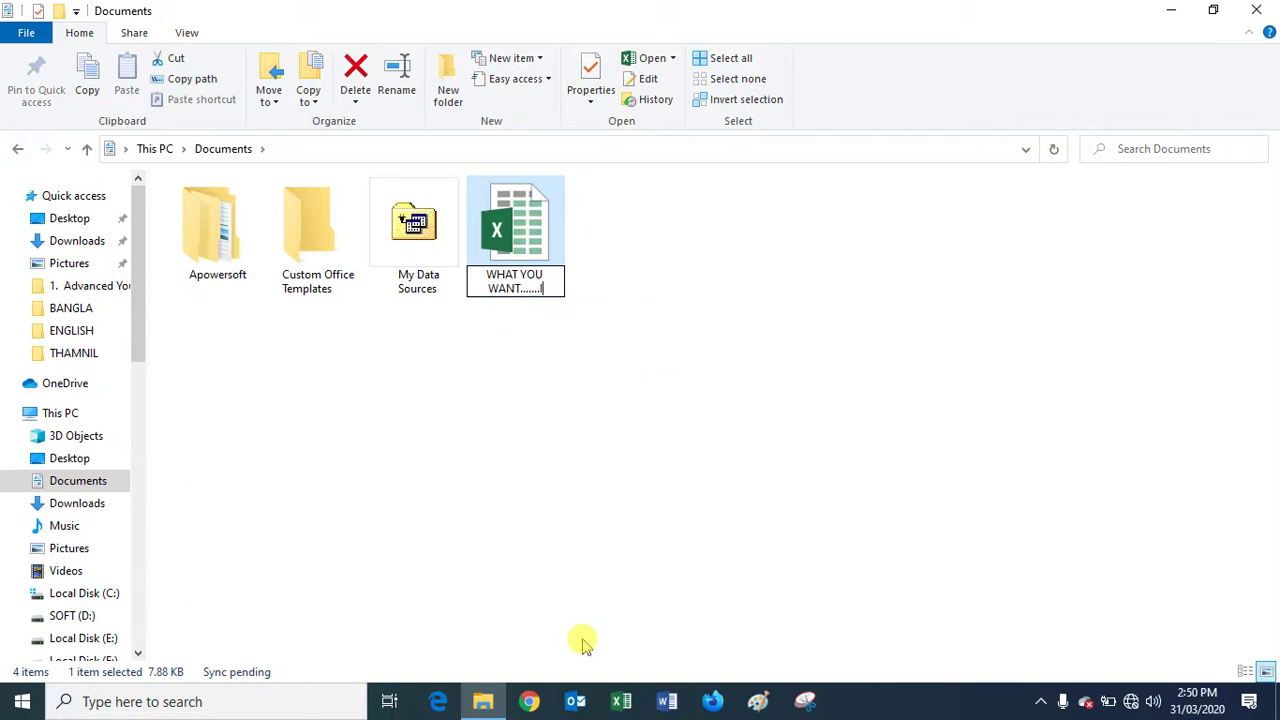
click(451, 390)
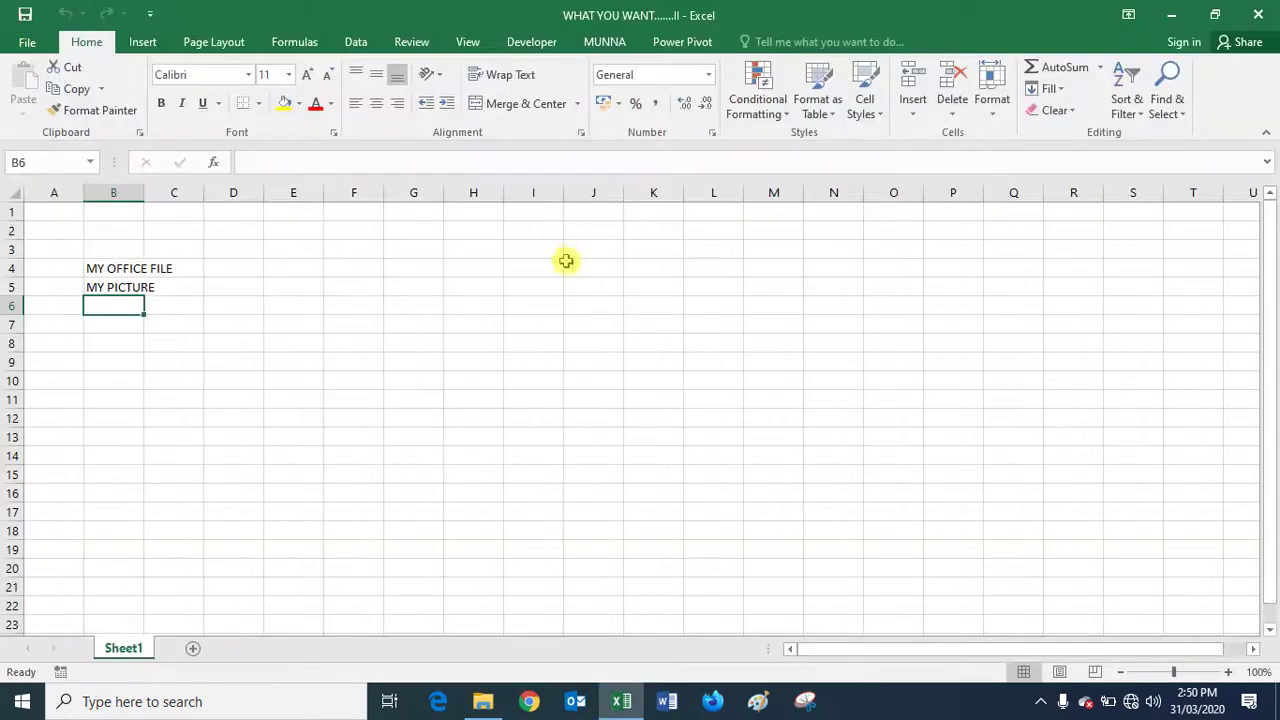
Open the password-protected WHAT YOU WANT workbook on drive E from the Recent list.
click(30, 42)
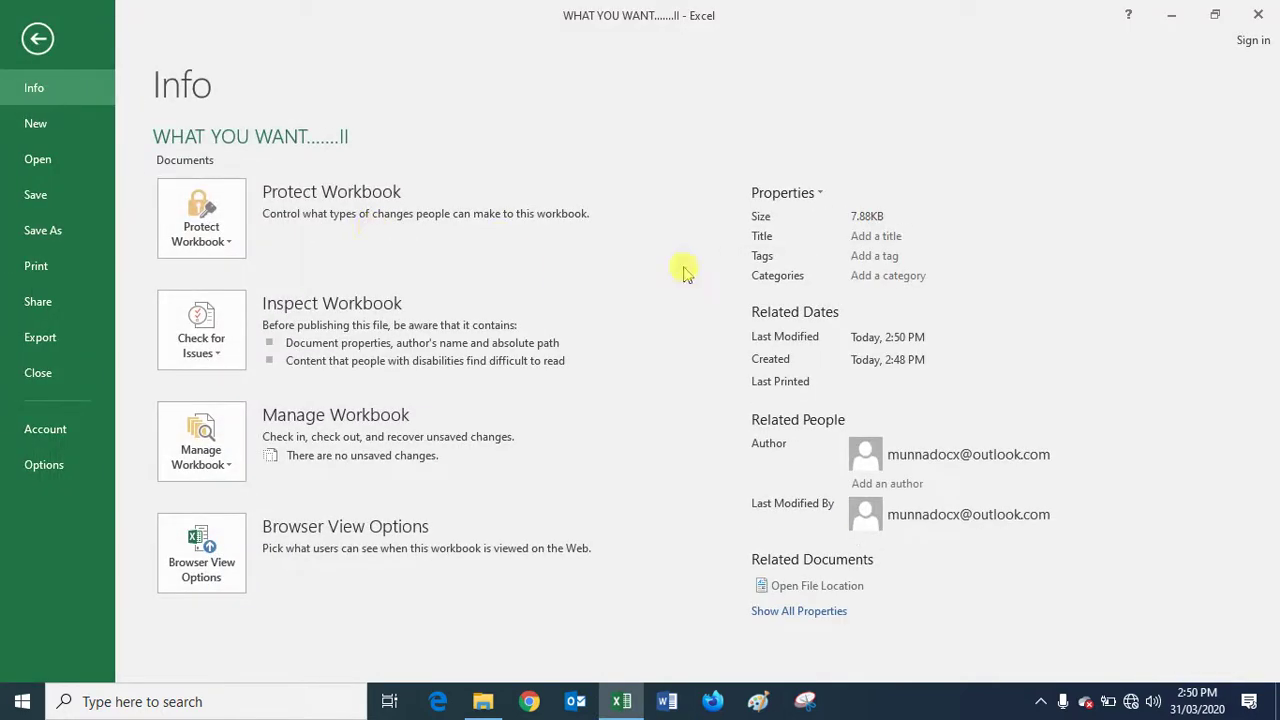
click(74, 166)
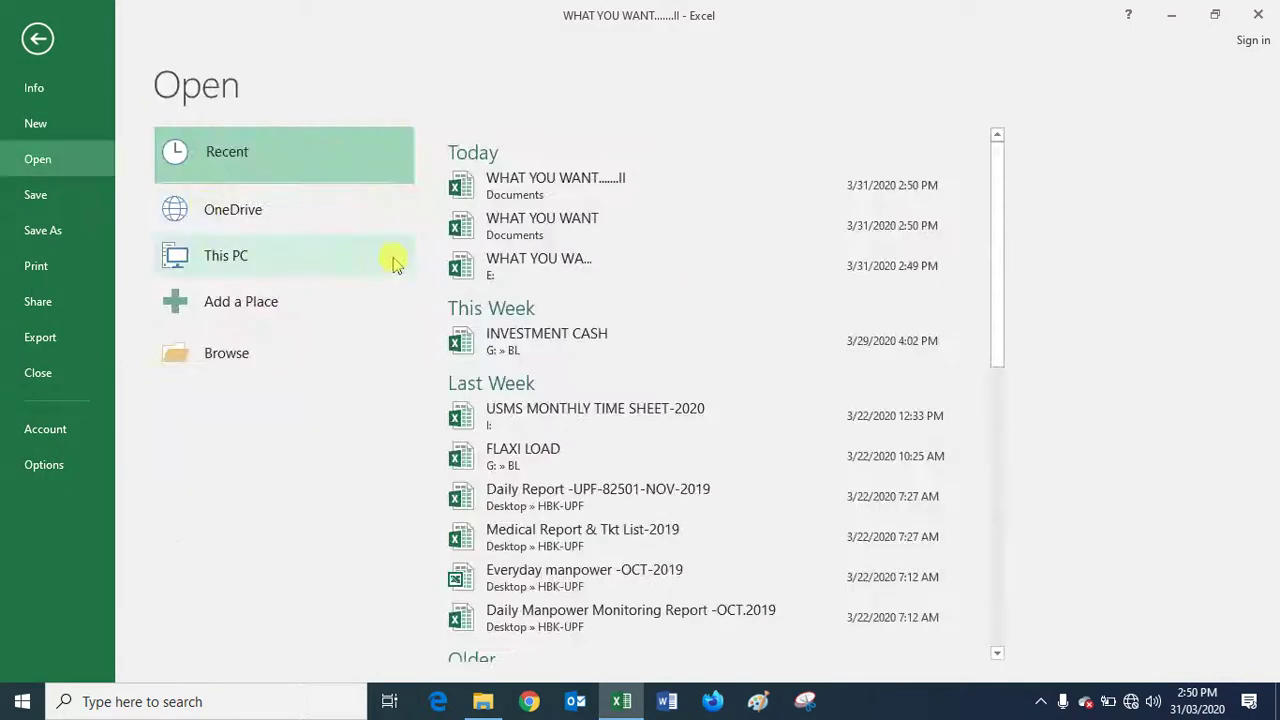
click(570, 265)
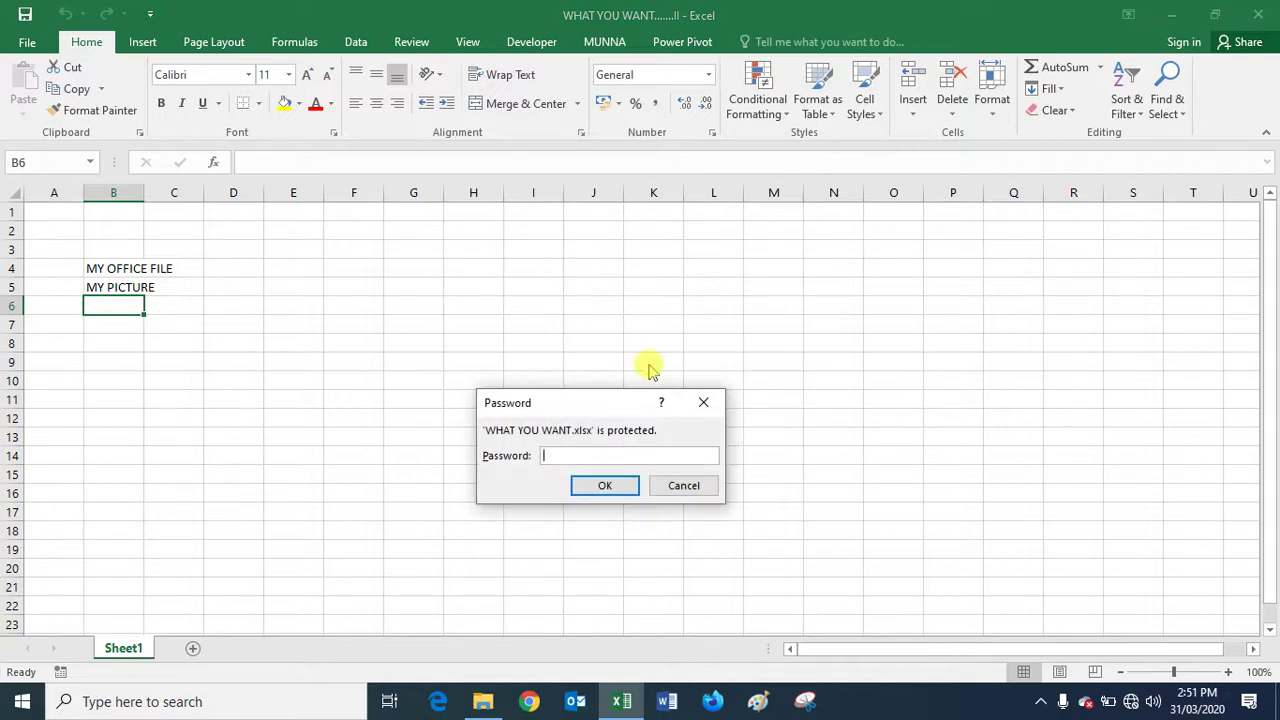
key(Return)
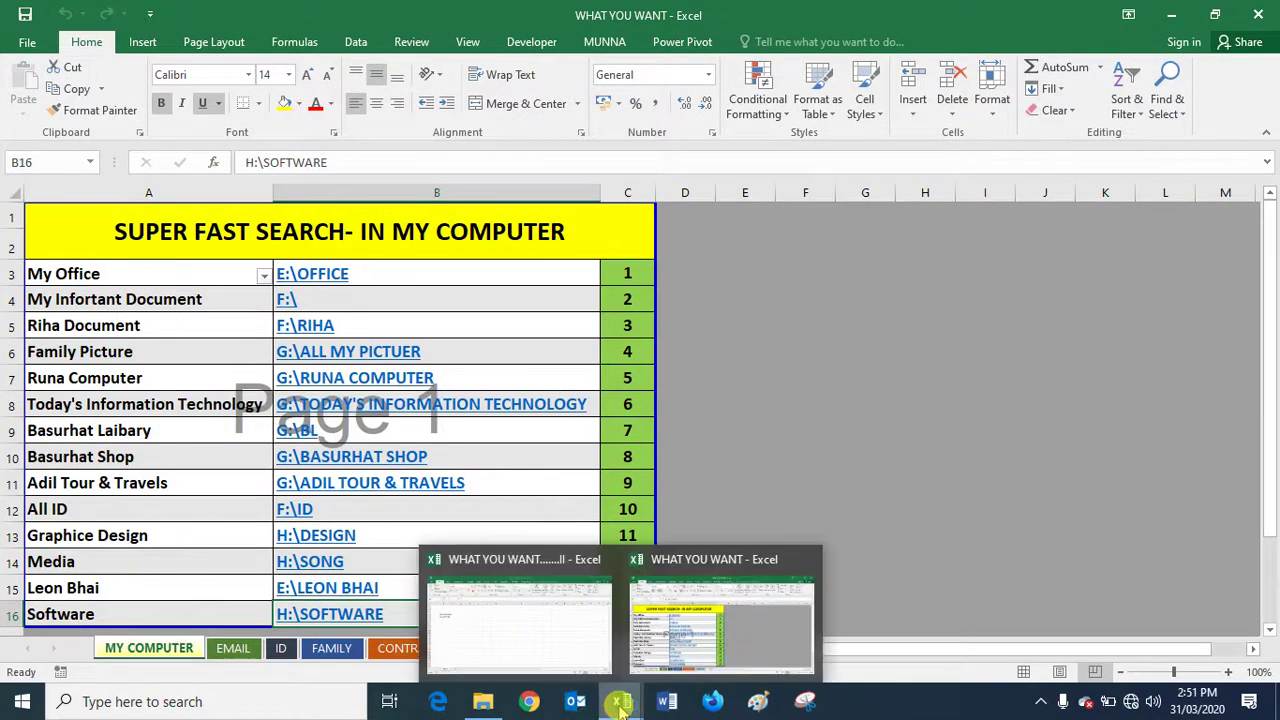
mouse_move(621, 701)
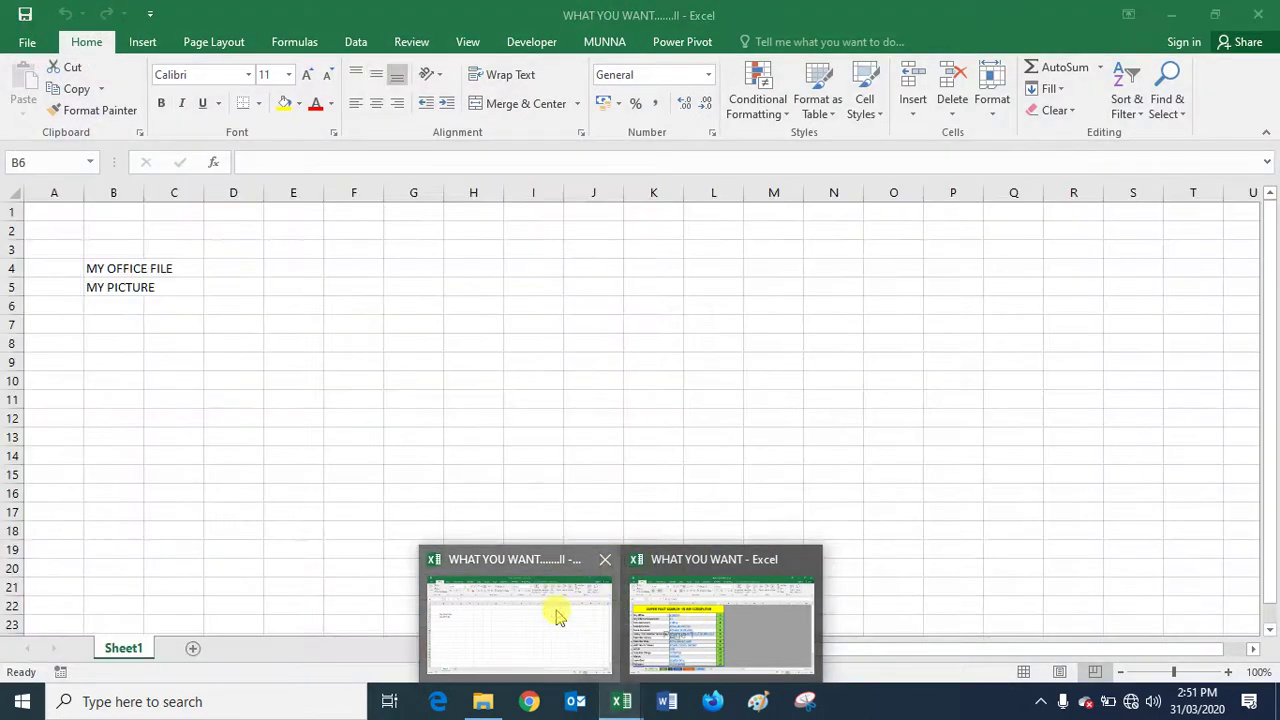
Enter MY FAMILY in B6 and YOUTUBE in B7, then autofit column B.
click(557, 608)
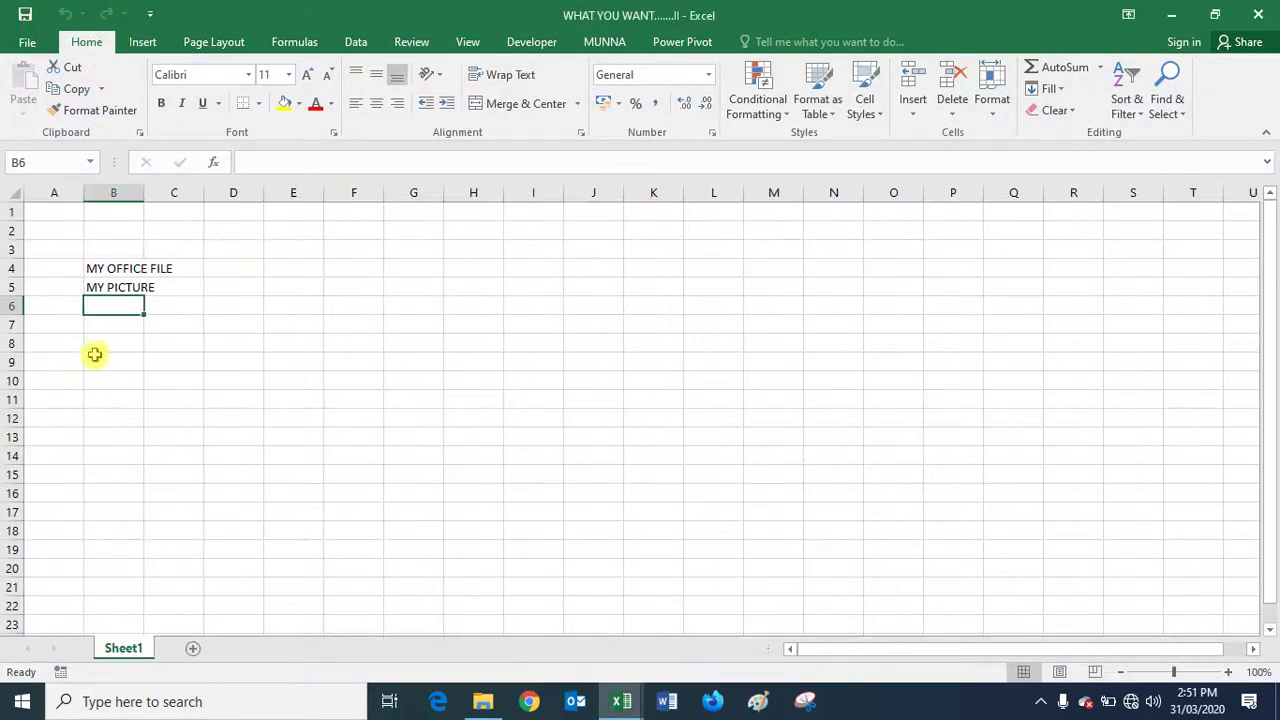
text(my)
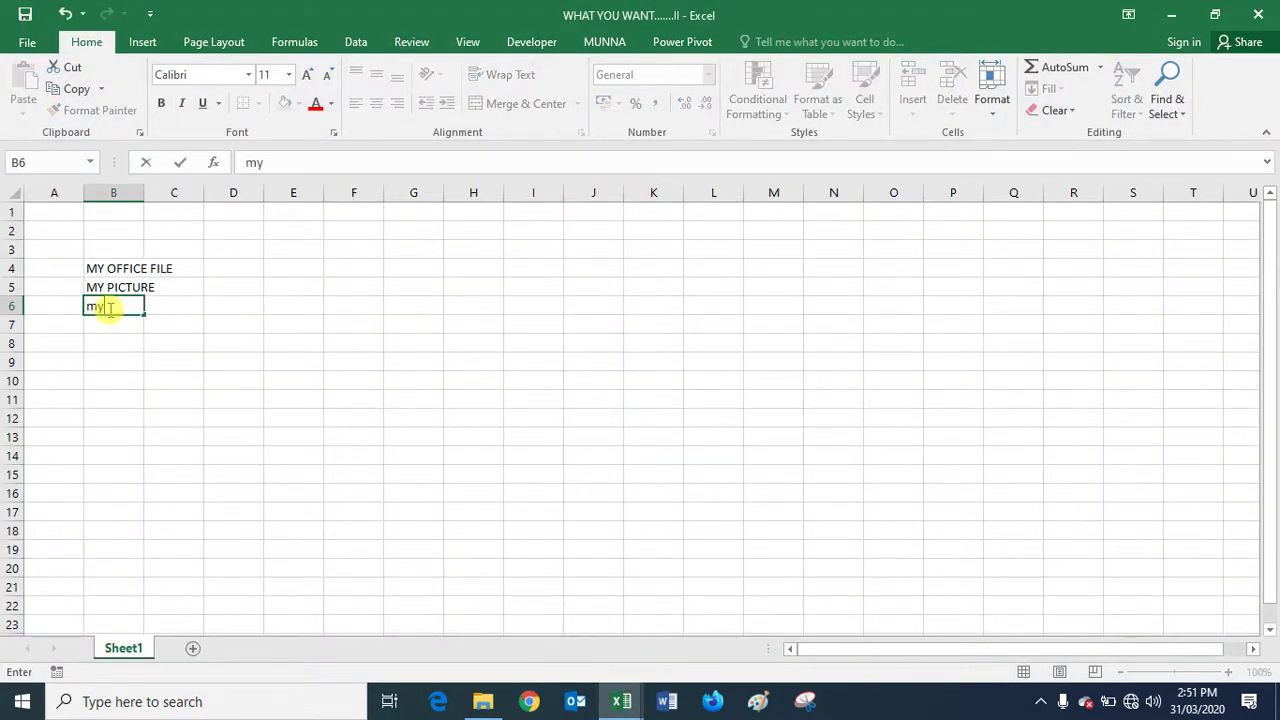
text( f)
key(BackSpace)
text(M)
key(BackSpace)
key(BackSpace)
text(FAMI)
key(Tab)
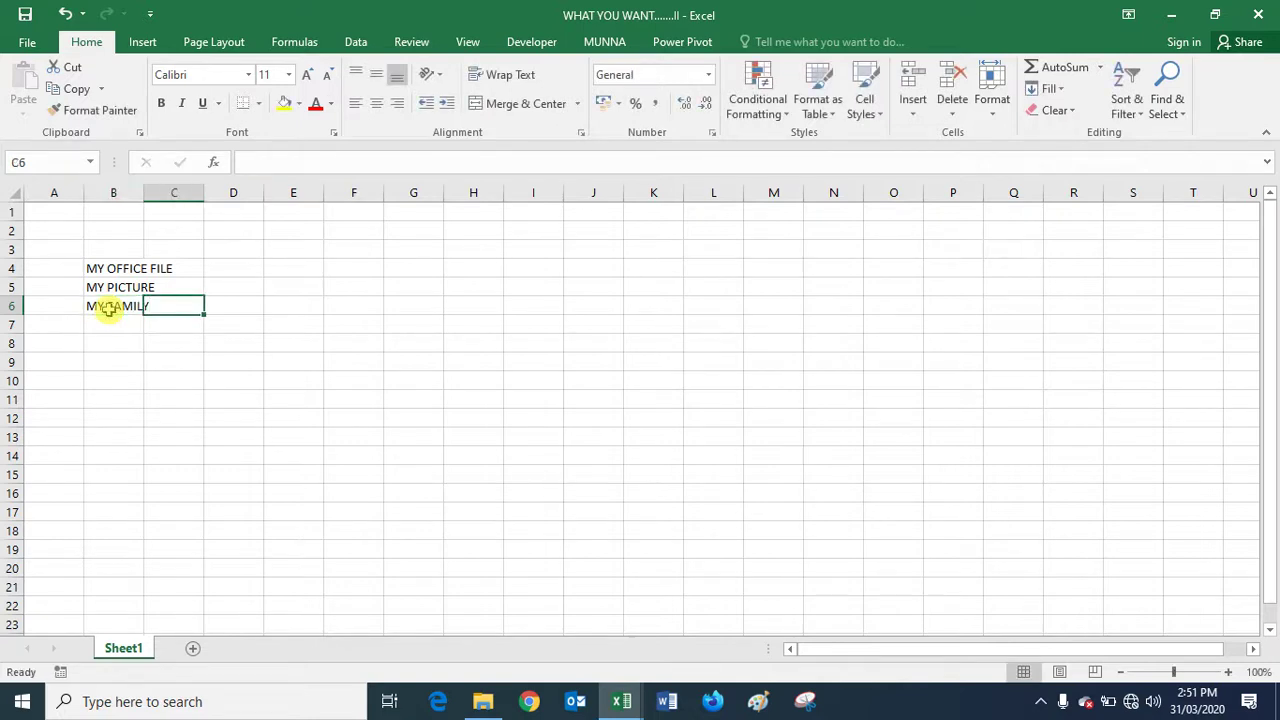
key(Return)
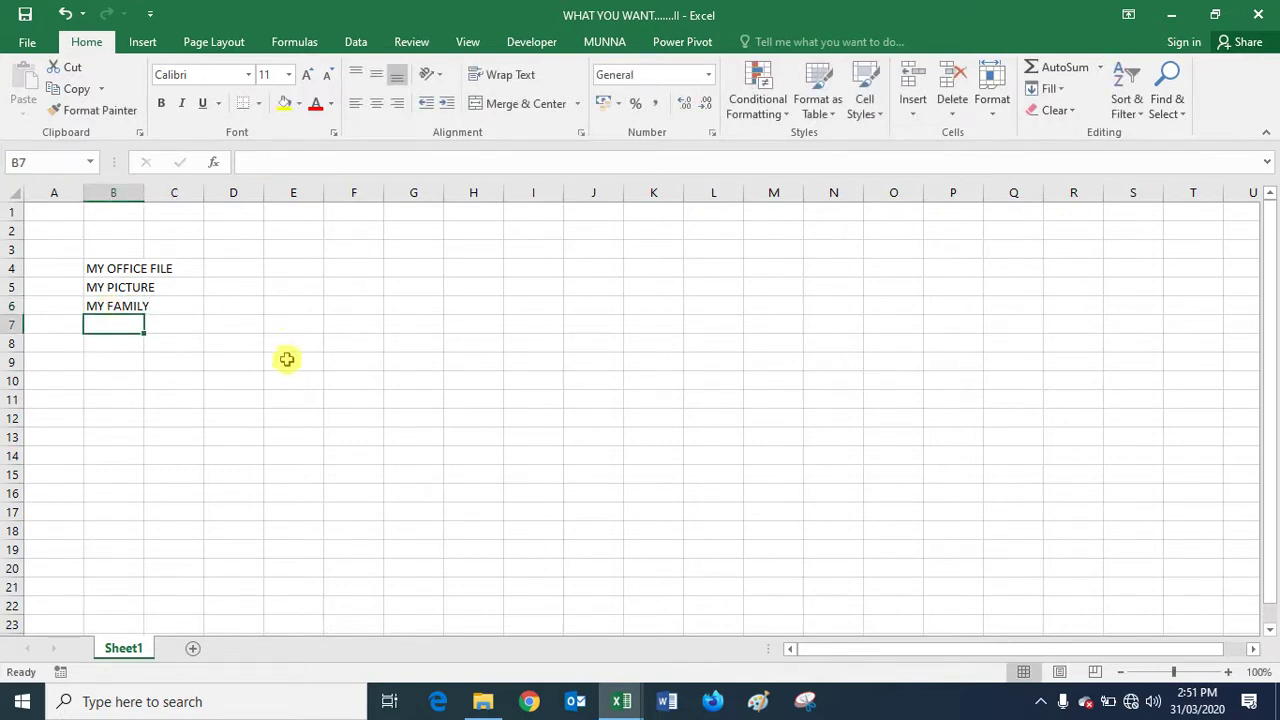
text(MY)
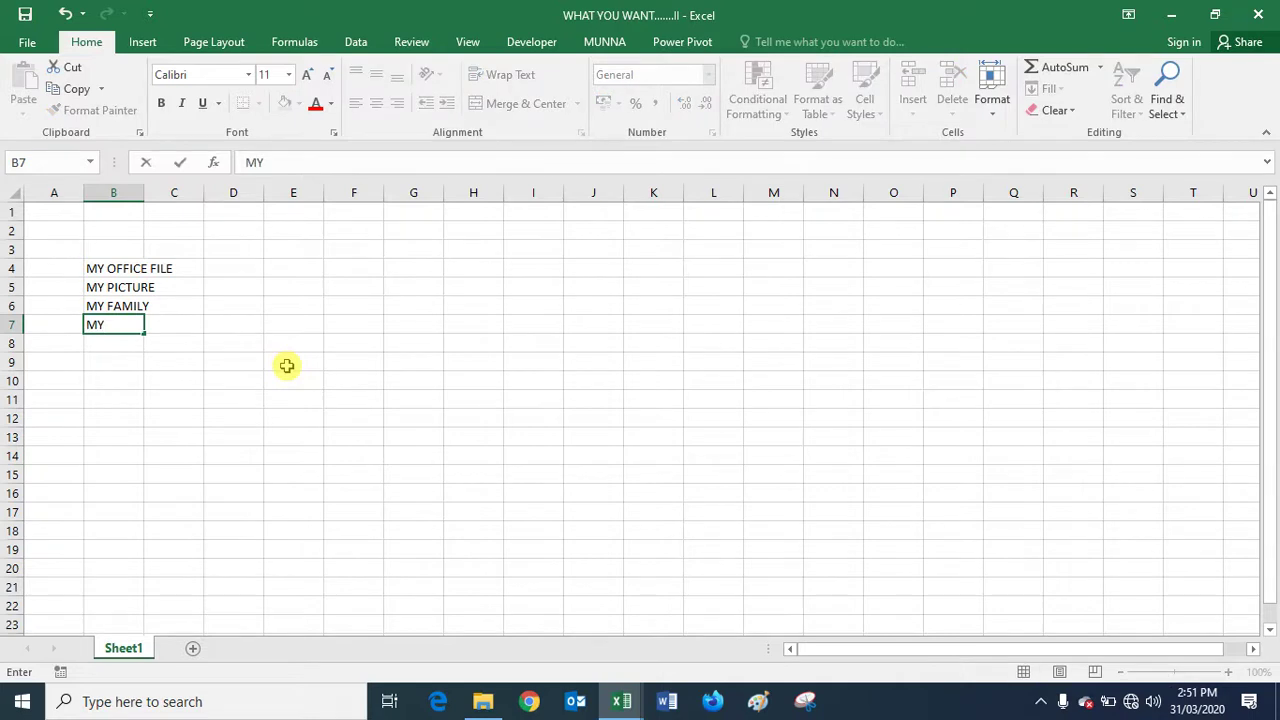
key(BackSpace)
text(UBE)
key(Return)
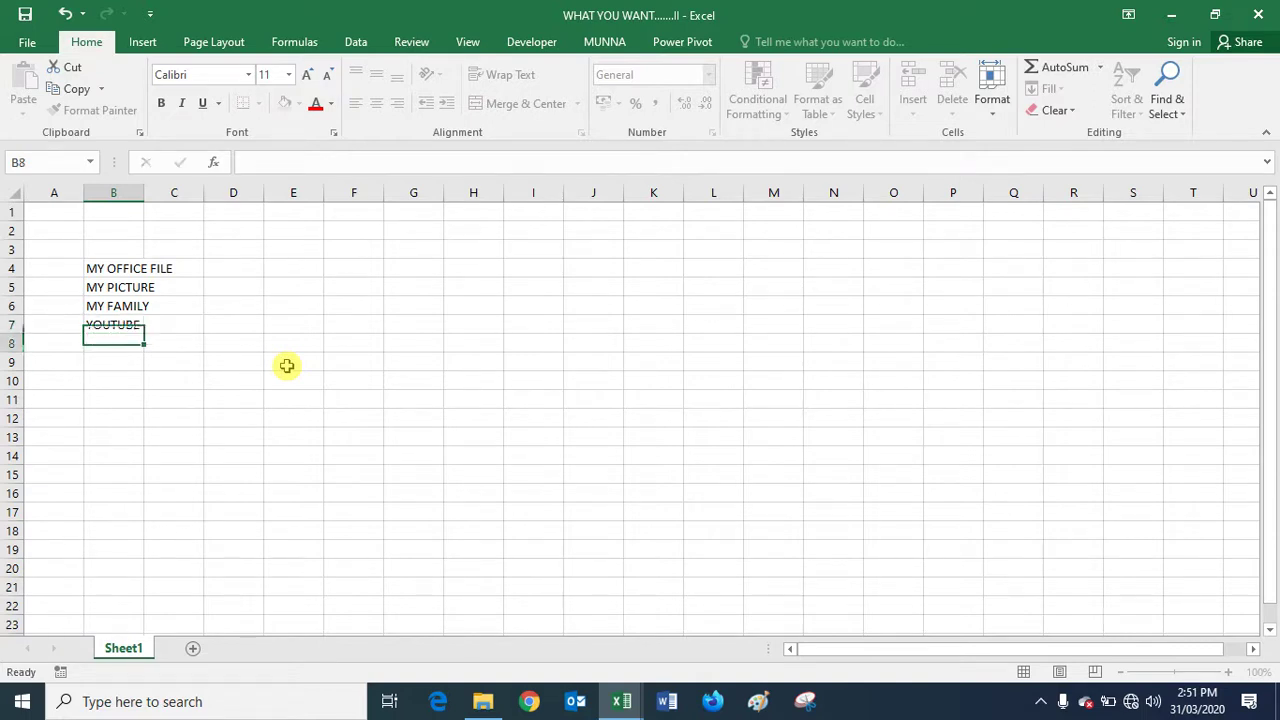
double_click(144, 192)
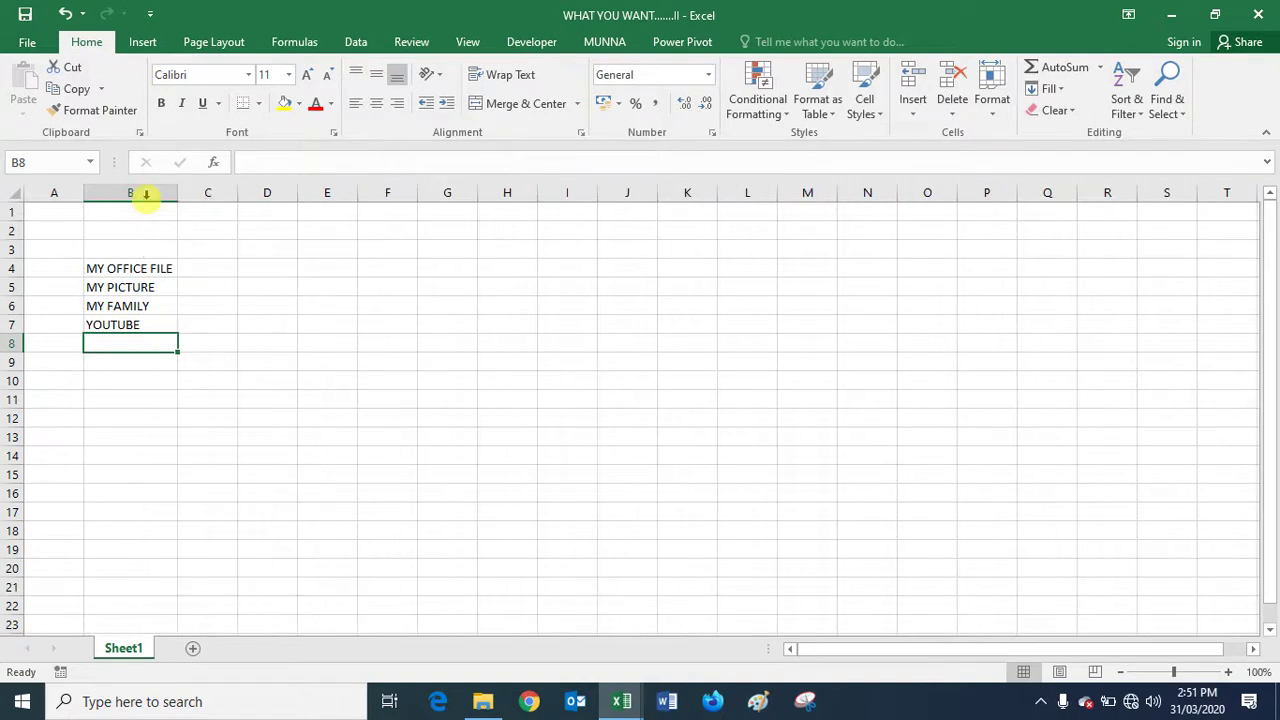
Switch to the SUPER FAST SEARCH workbook and back to the Sheet1 list workbook.
click(624, 702)
click(670, 652)
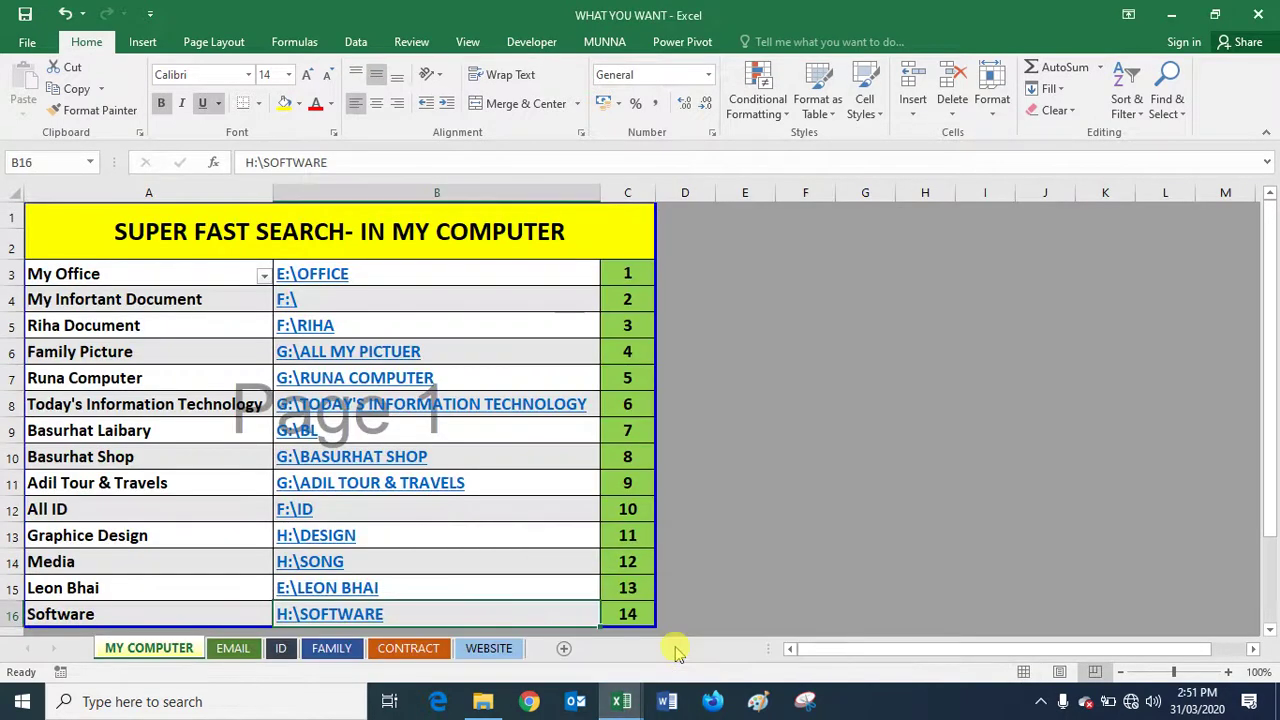
click(622, 700)
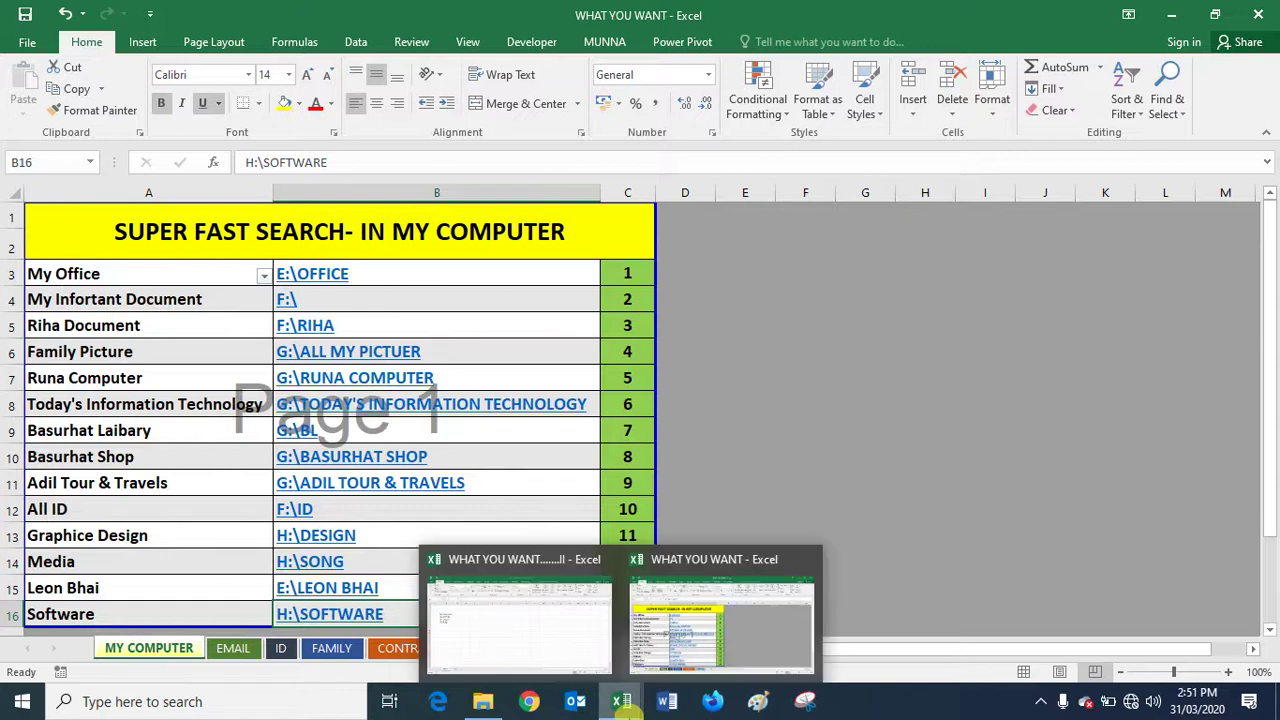
click(478, 612)
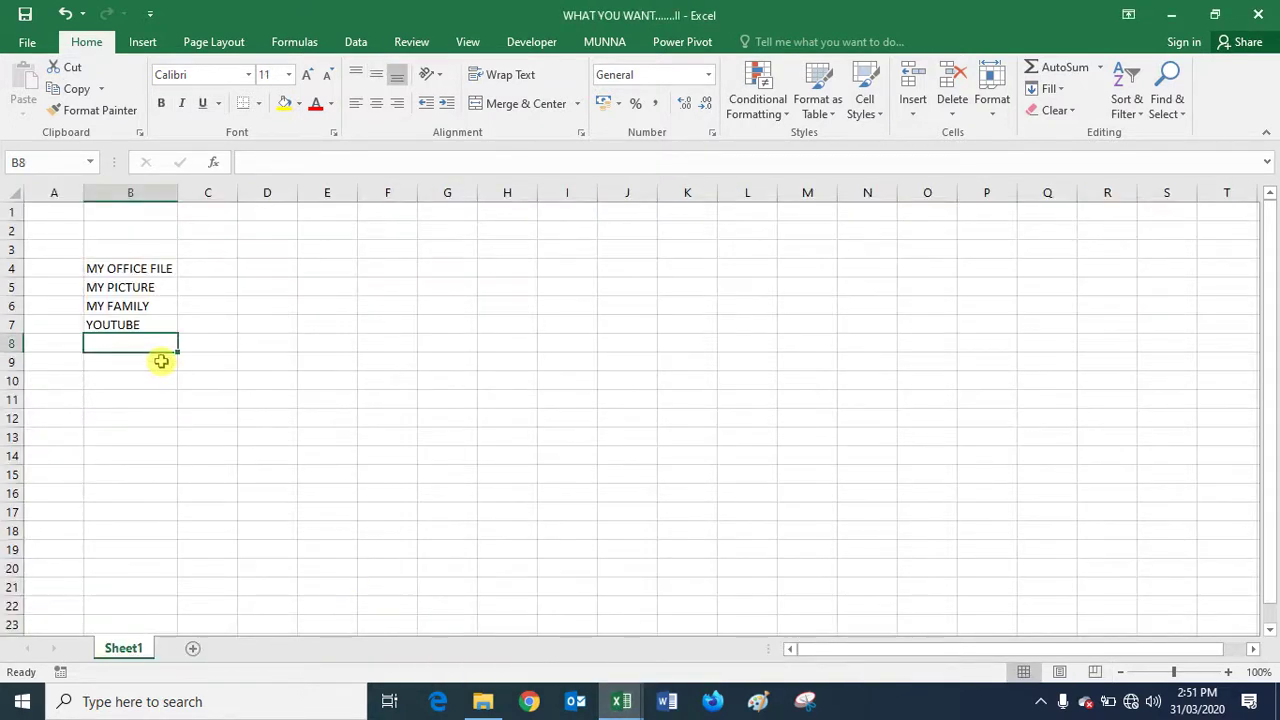
Enter GRAPHICE DESIGN, SOFTWARE, SONG and MUVIE in B8:B11 and widen column B to about 13.57.
text(g)
text(GRA)
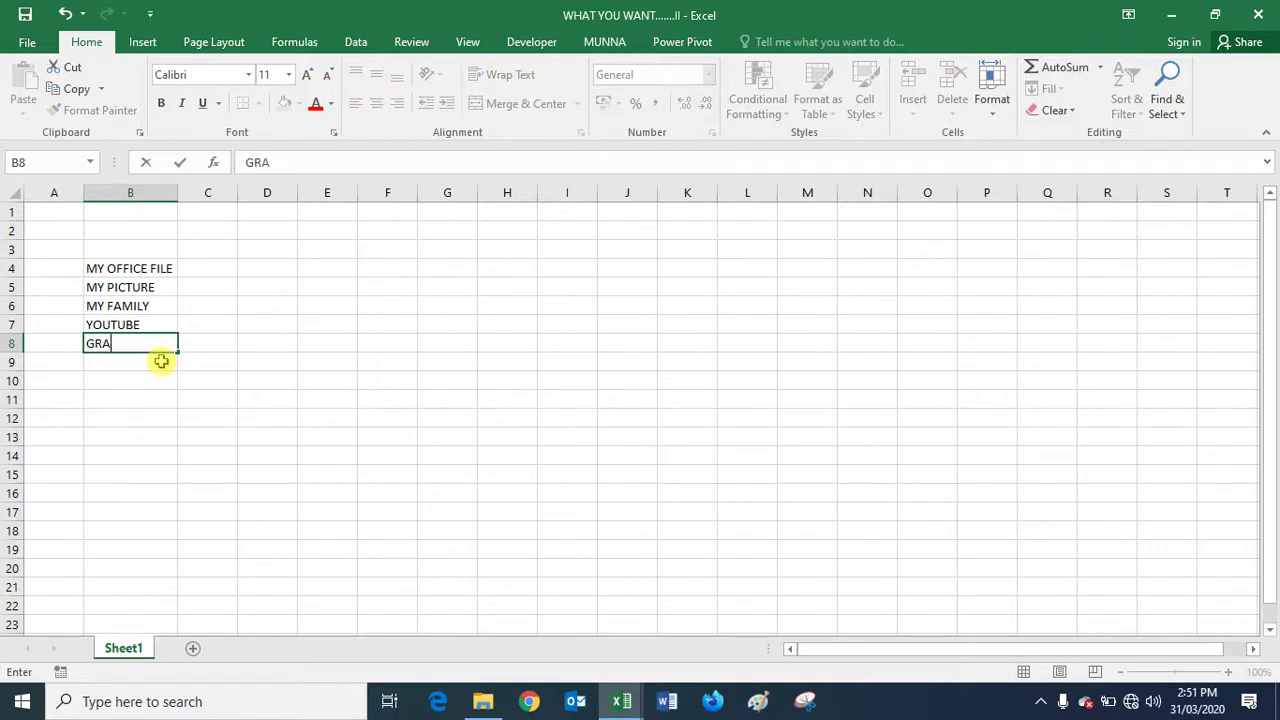
text(PHICE)
text( DESI)
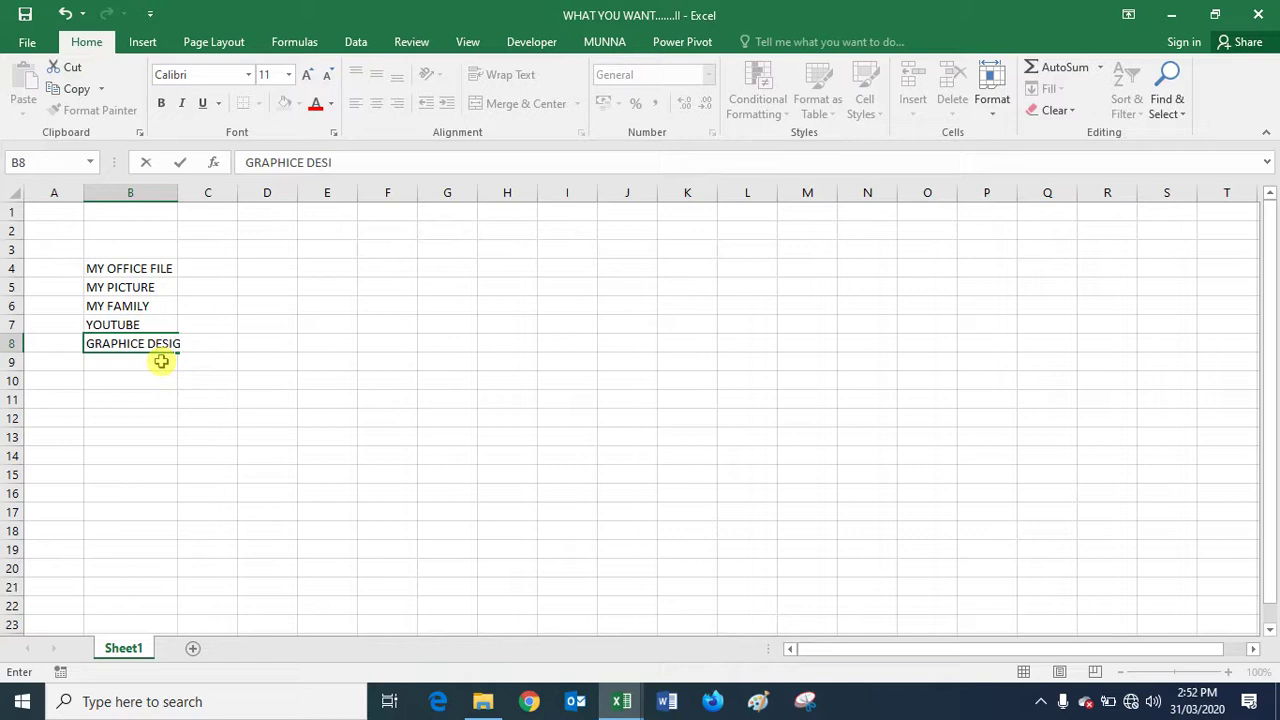
text(GN)
key(Return)
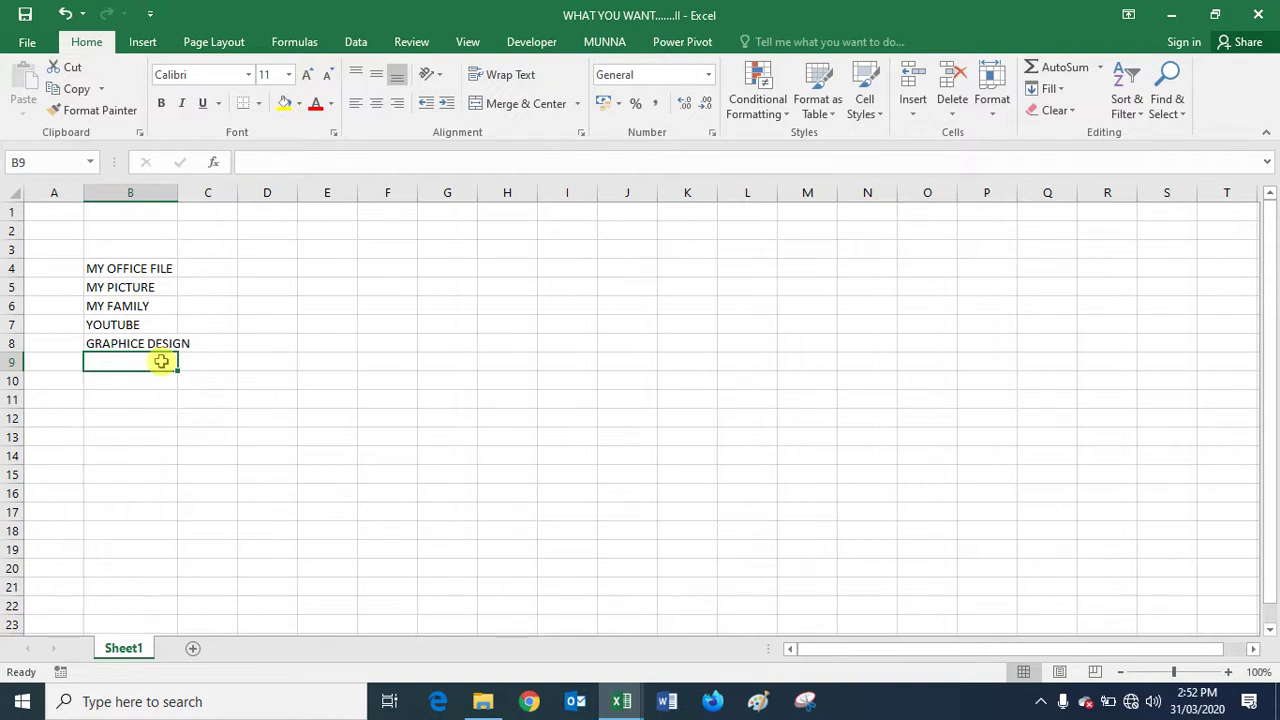
text(SOF)
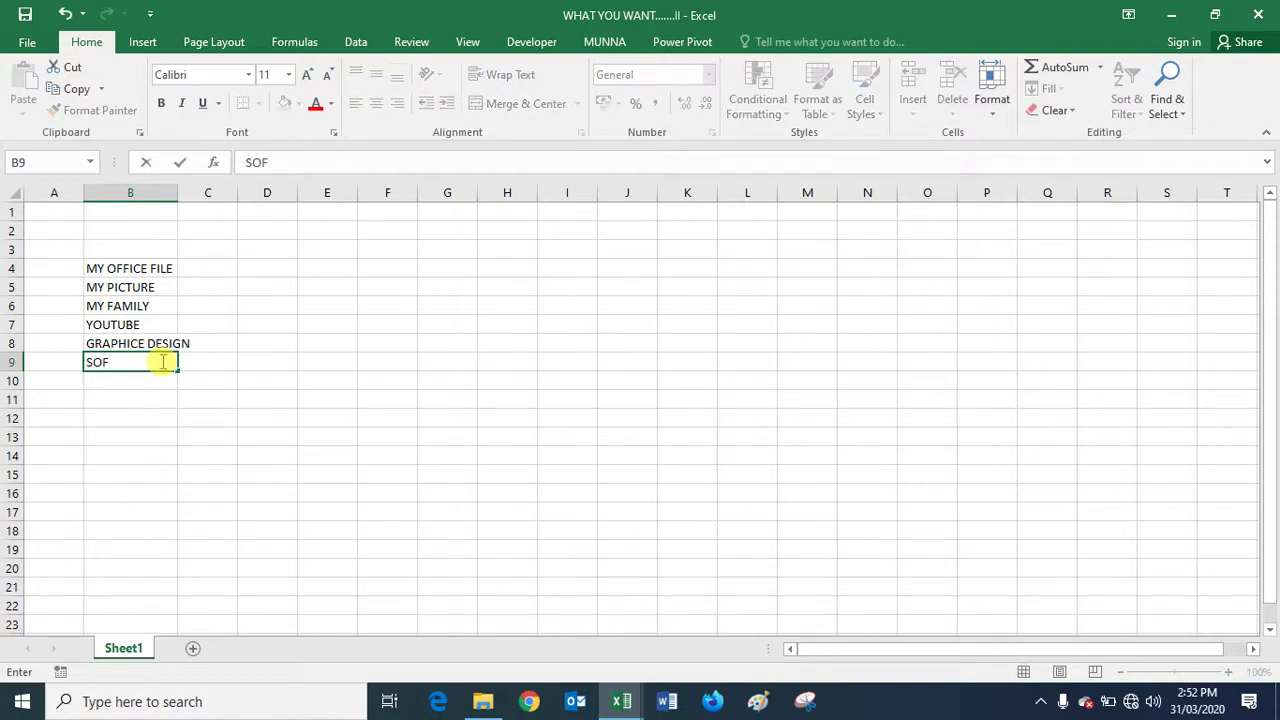
text(TWARE)
key(Return)
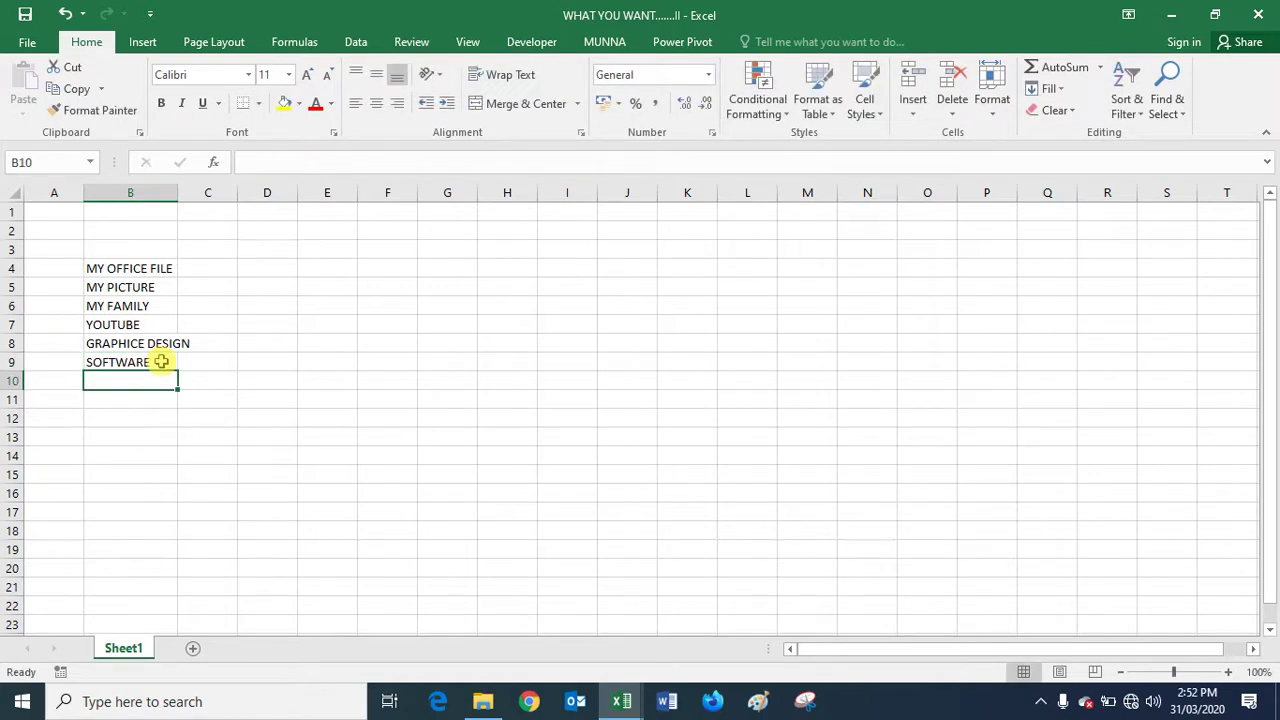
text(SONG)
key(Return)
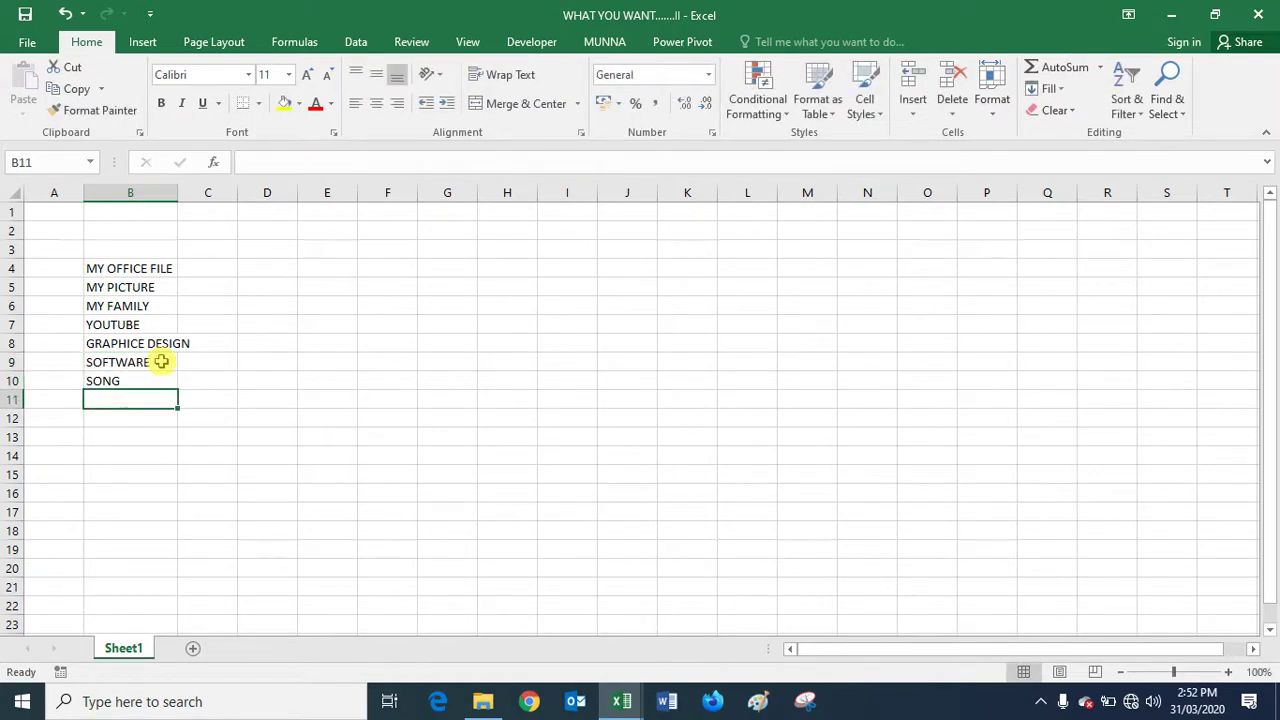
text(MUVIE)
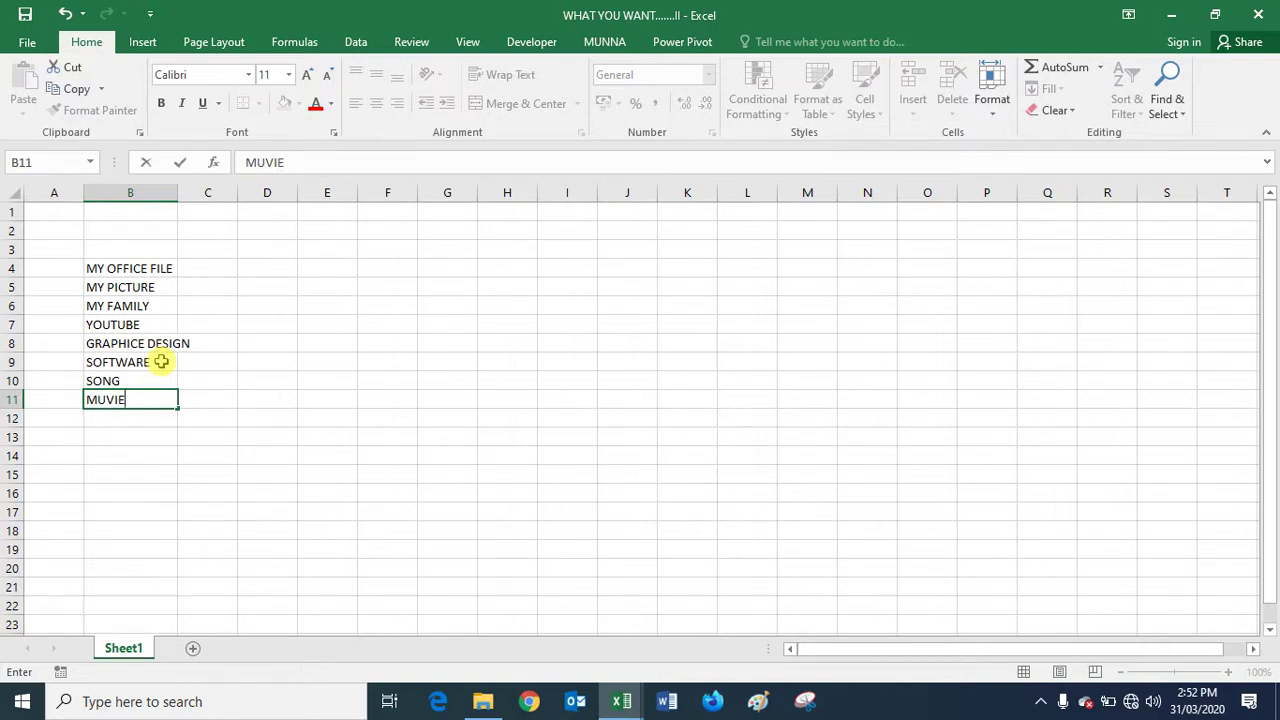
key(Return)
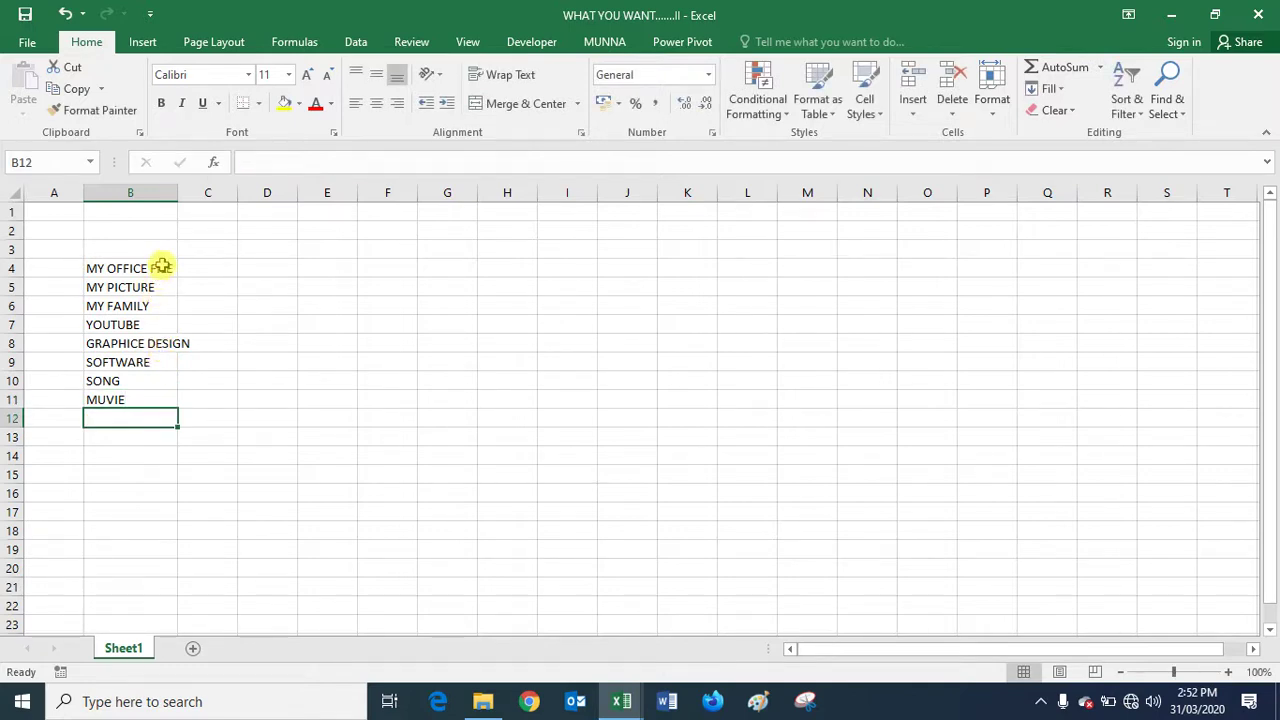
drag(178, 193, 229, 194)
click(233, 398)
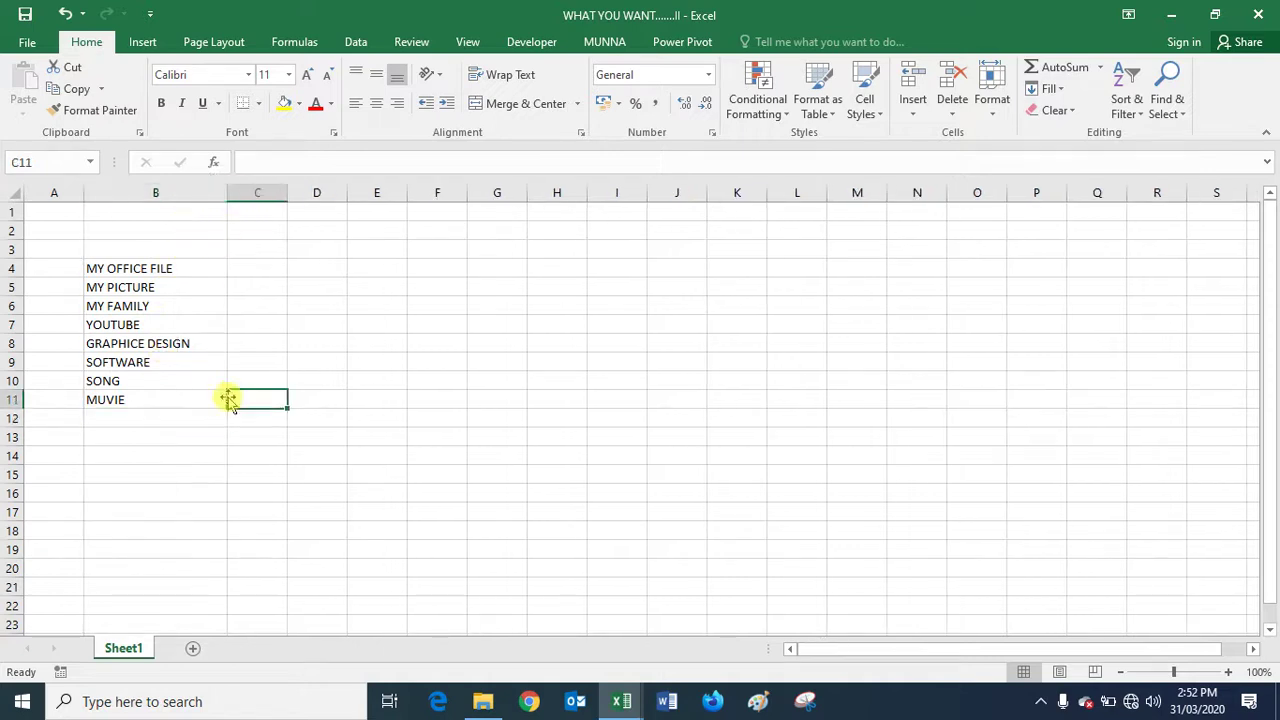
Bring File Explorer forward and open Local Disk (E:) from This PC to review its folders.
click(484, 701)
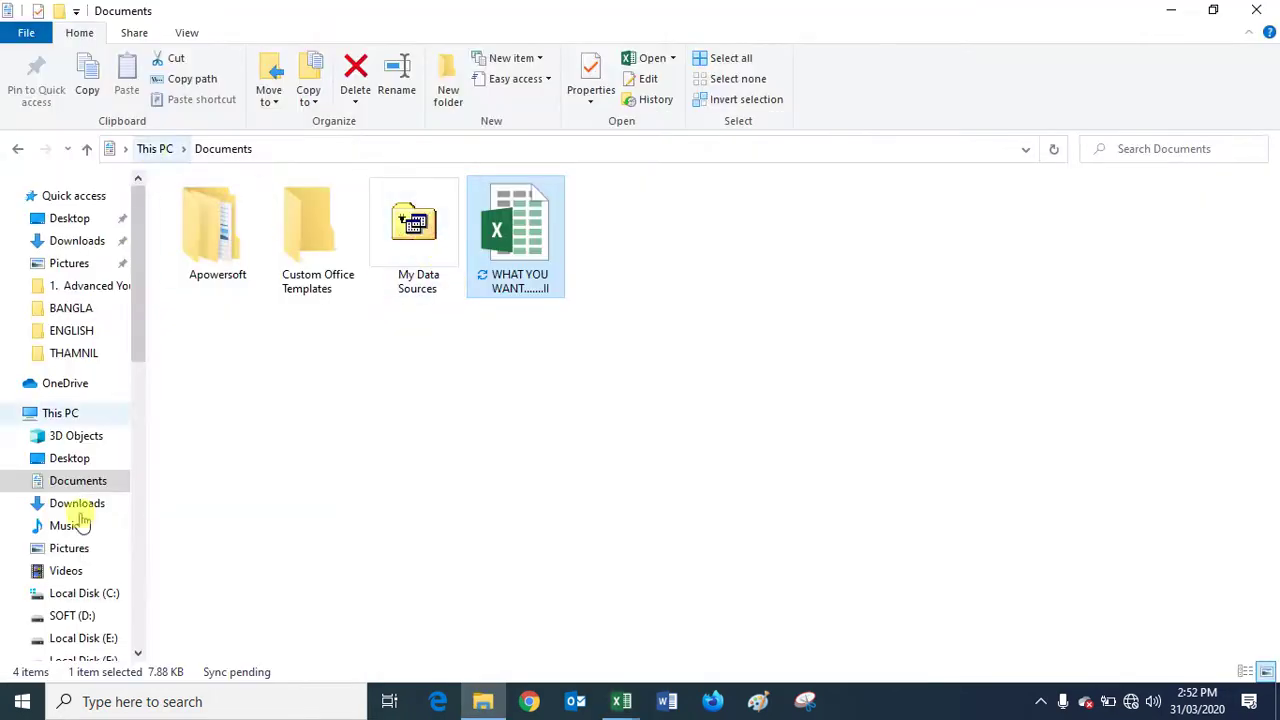
click(72, 414)
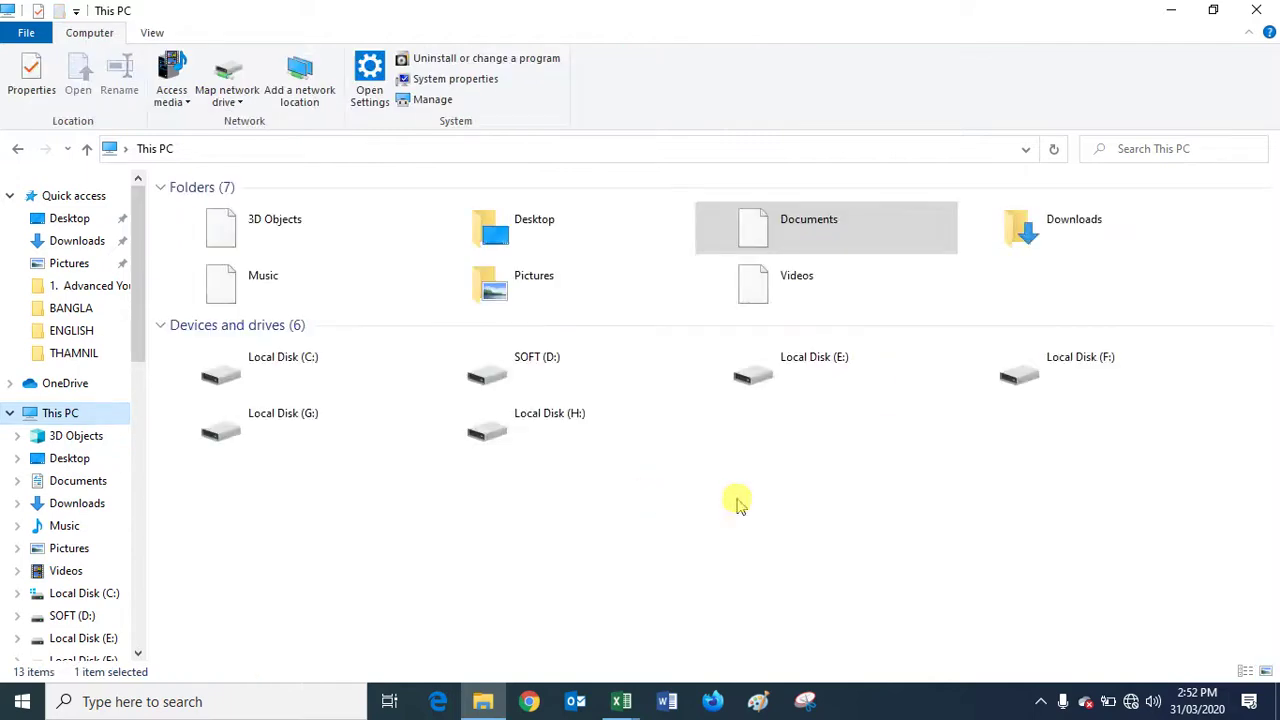
double_click(768, 372)
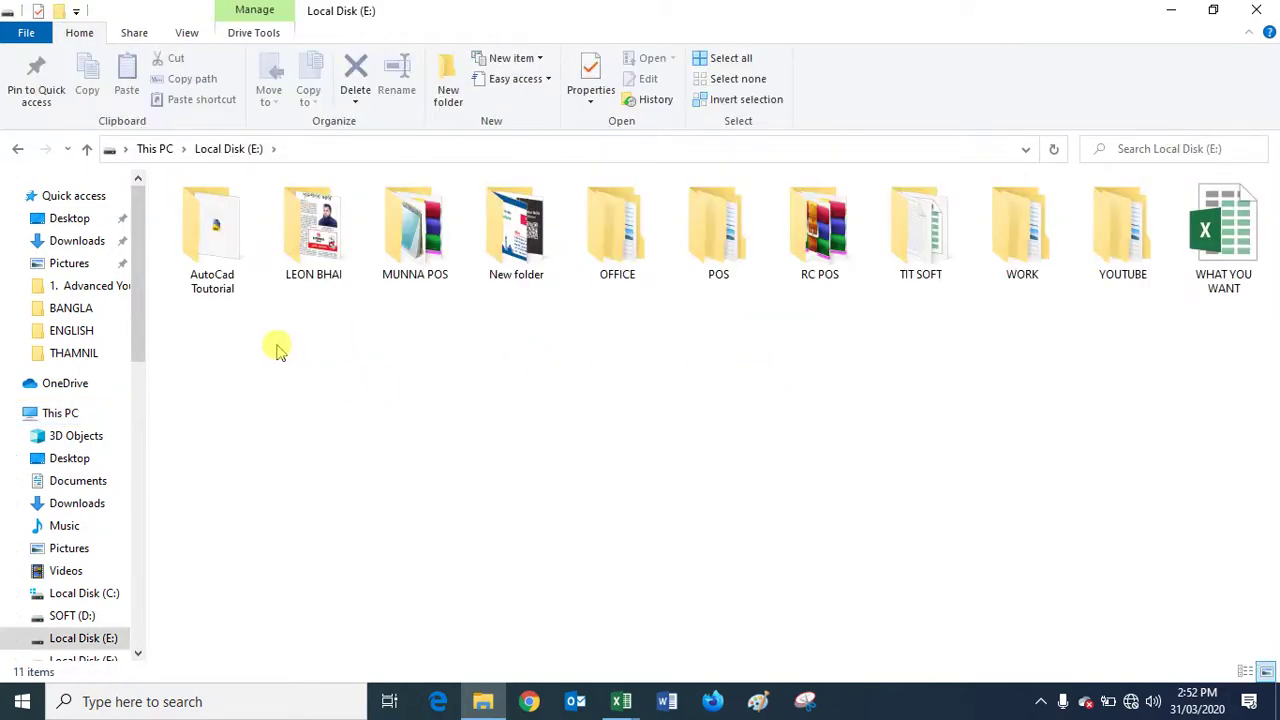
drag(277, 345, 1248, 268)
click(1130, 420)
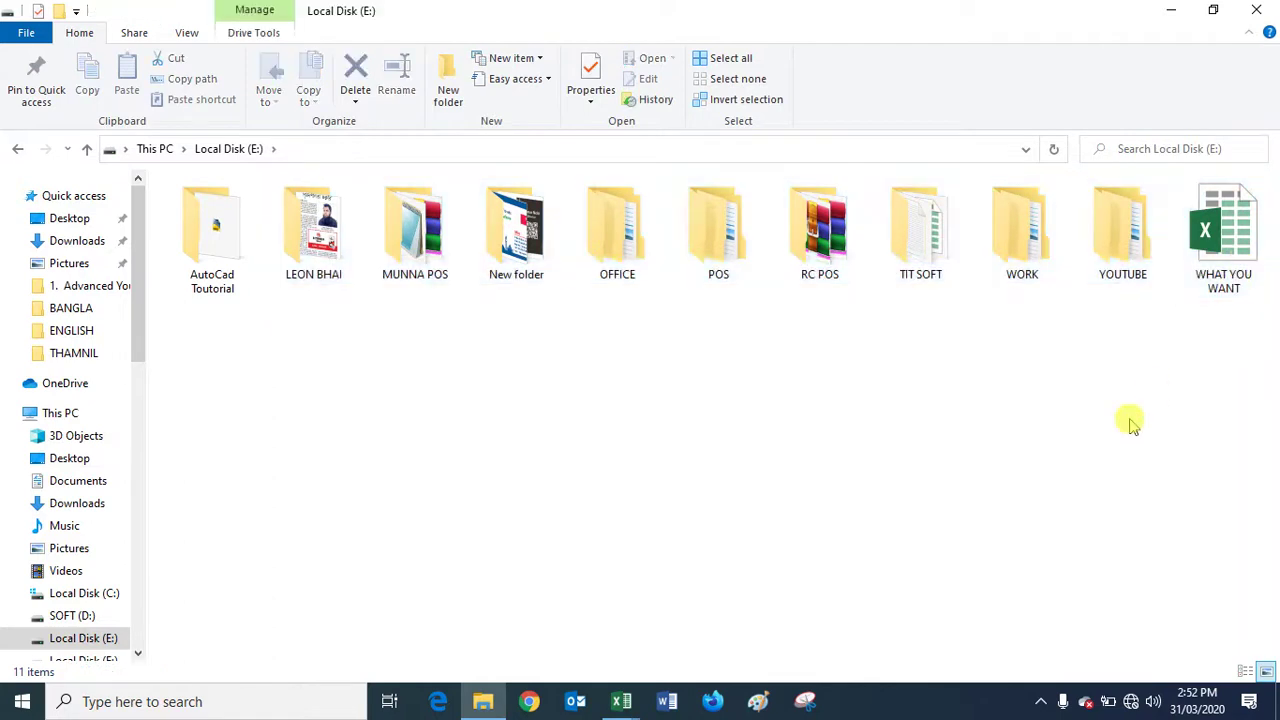
Browse the folders on Local Disk (F:) and then the eight folders on Local Disk (G:).
click(85, 660)
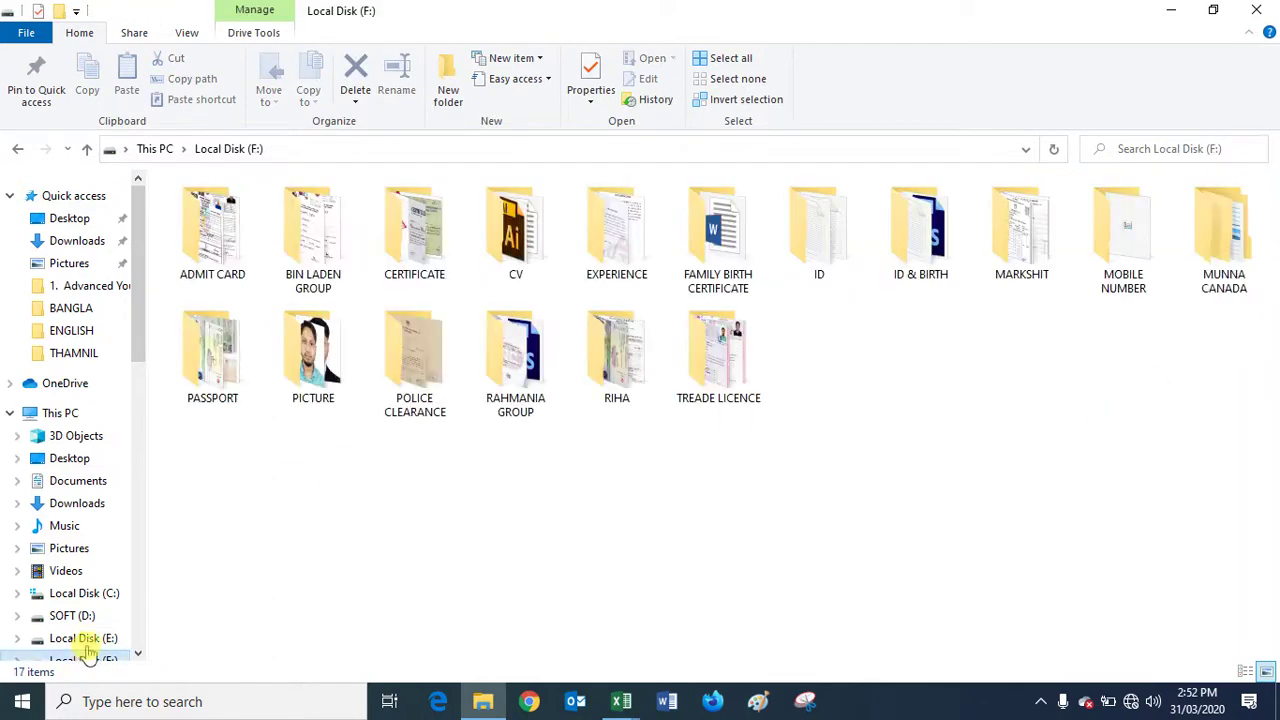
mouse_move(212, 430)
mouse_down()
mouse_move(1105, 175)
mouse_move(1109, 366)
mouse_up()
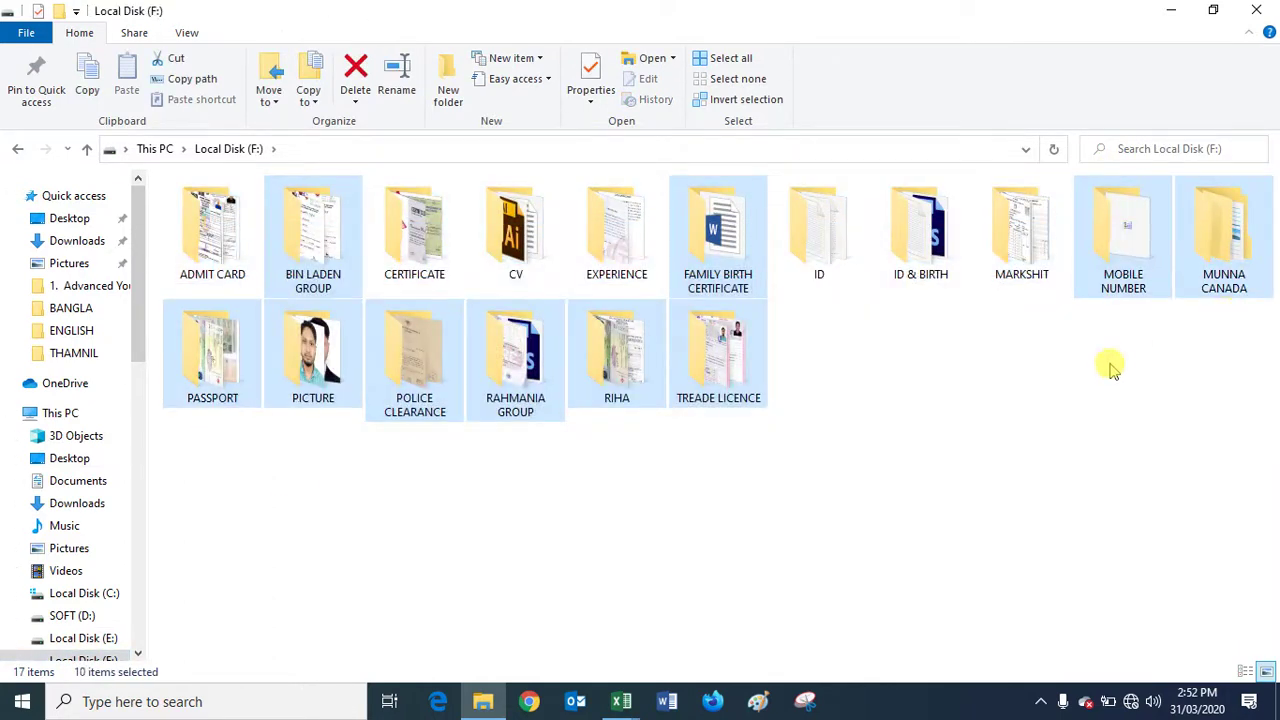
click(1109, 366)
click(138, 653)
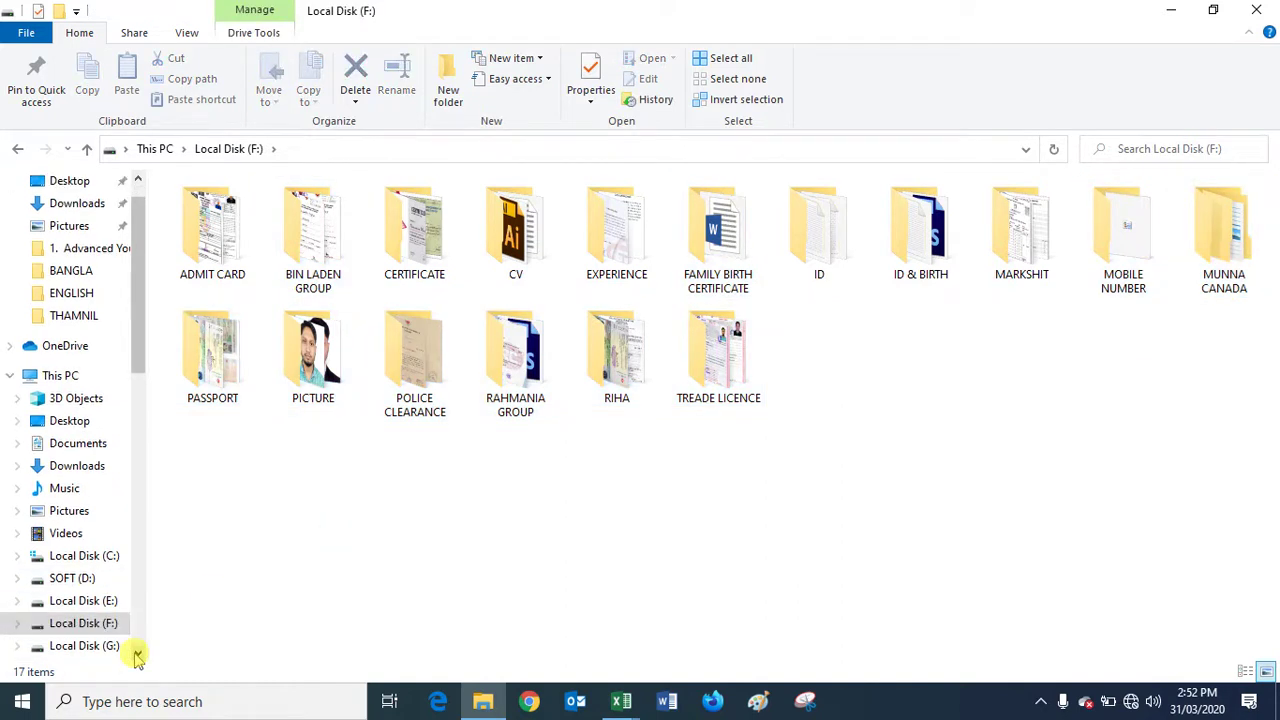
click(108, 648)
drag(186, 325, 1065, 140)
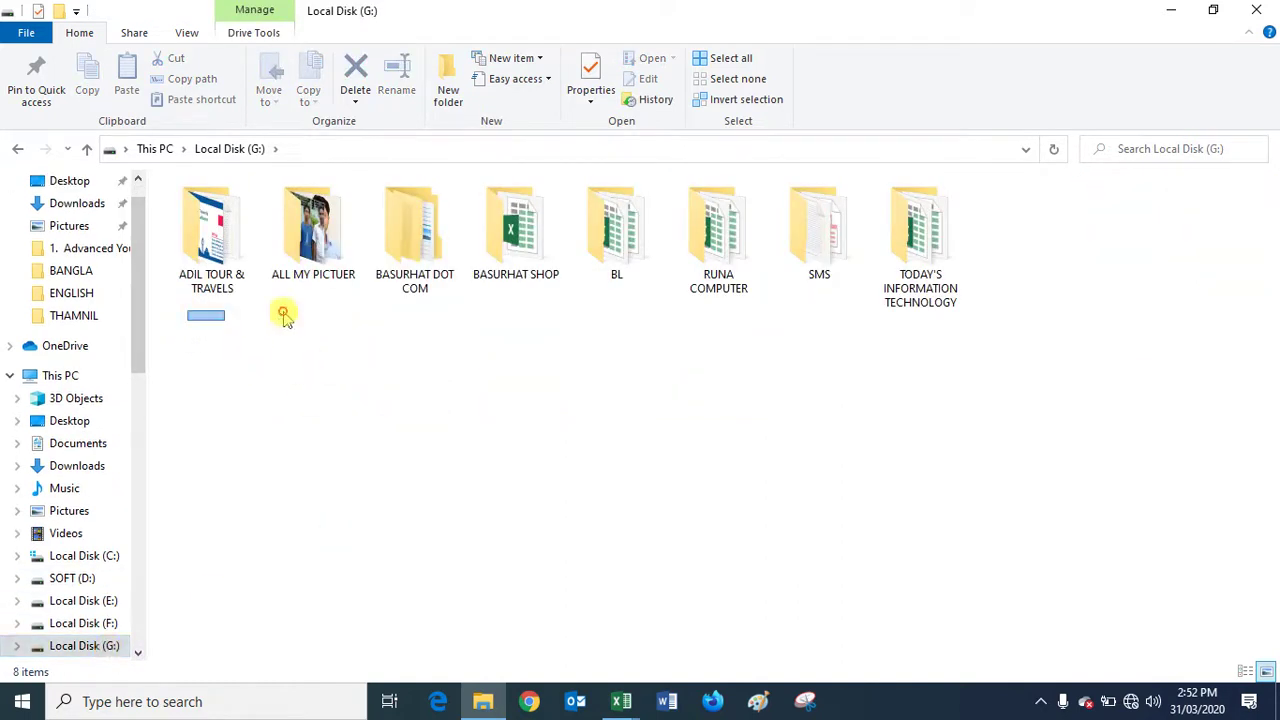
click(792, 462)
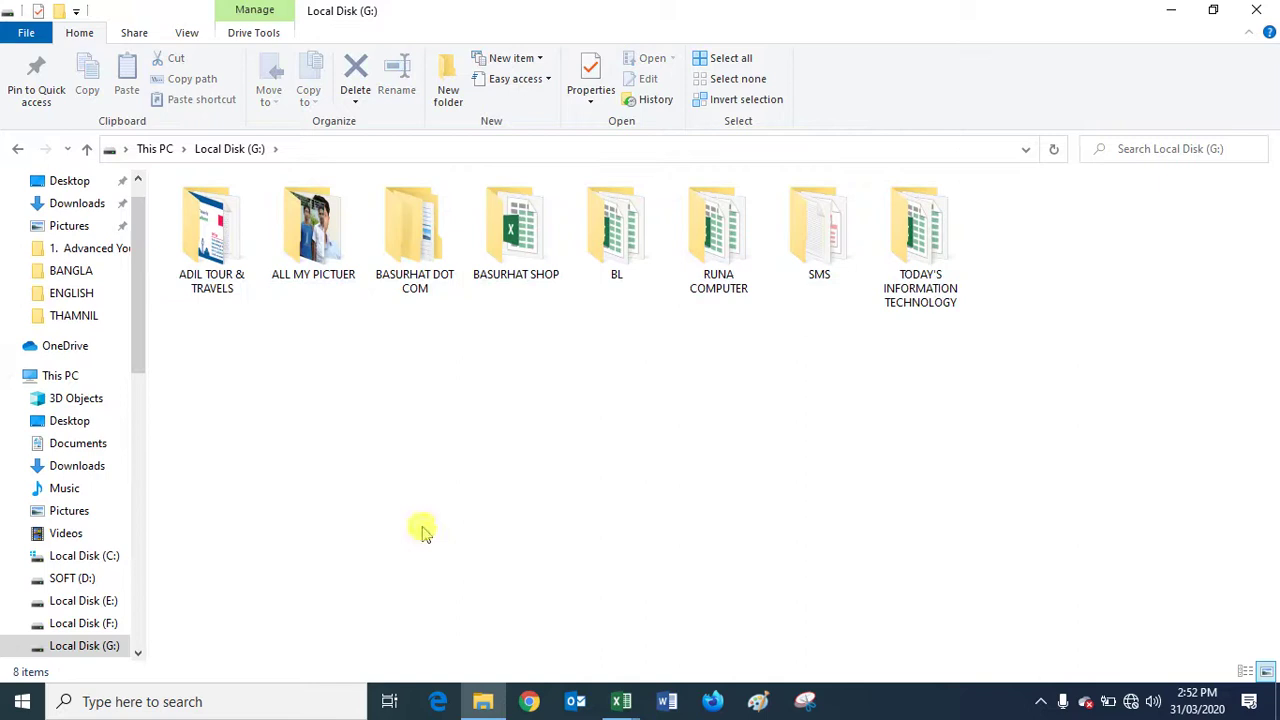
Open Local Disk (H:) and pick out the OUTSOURSING folder among its 13 folders.
click(138, 653)
click(138, 653)
click(112, 623)
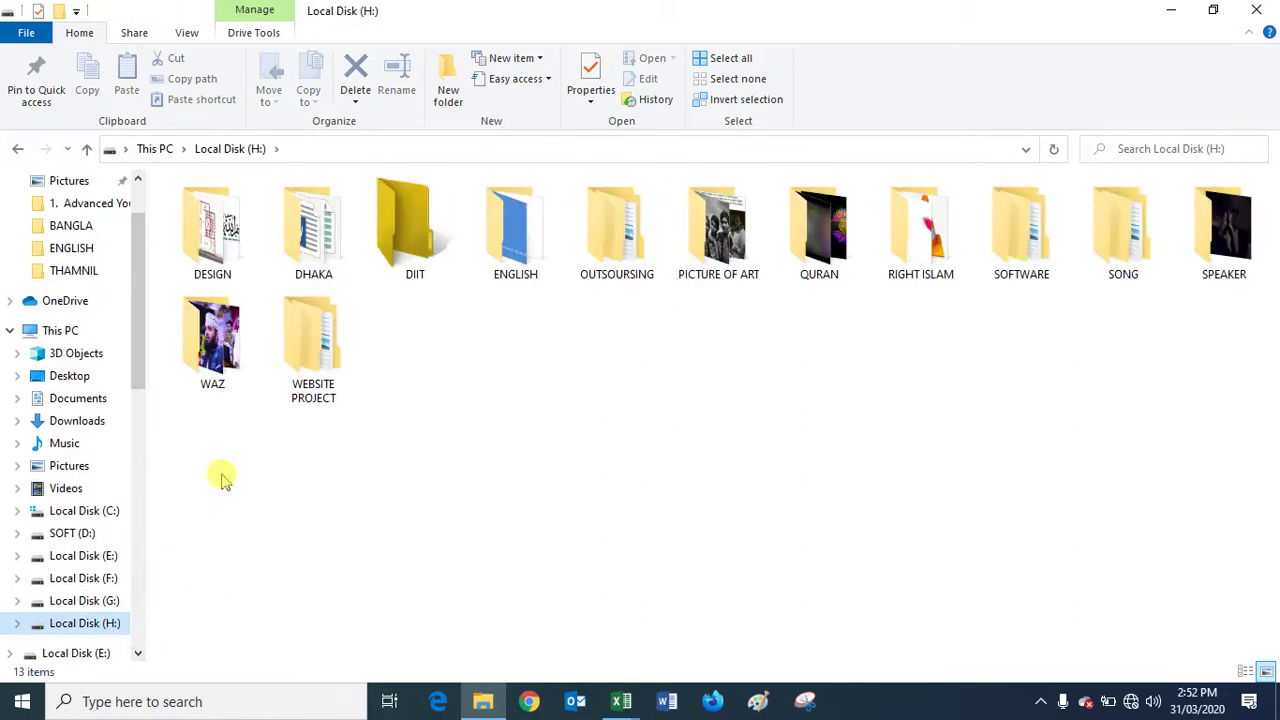
drag(222, 472, 1276, 190)
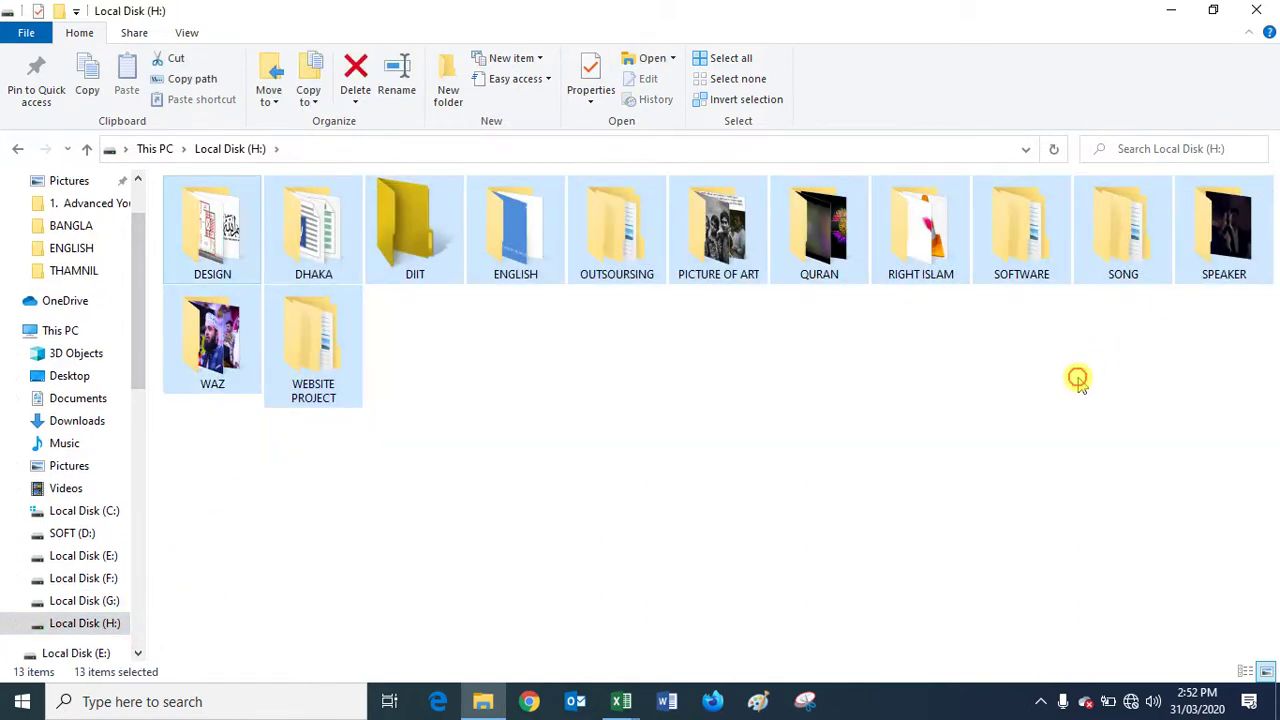
click(1075, 375)
click(596, 286)
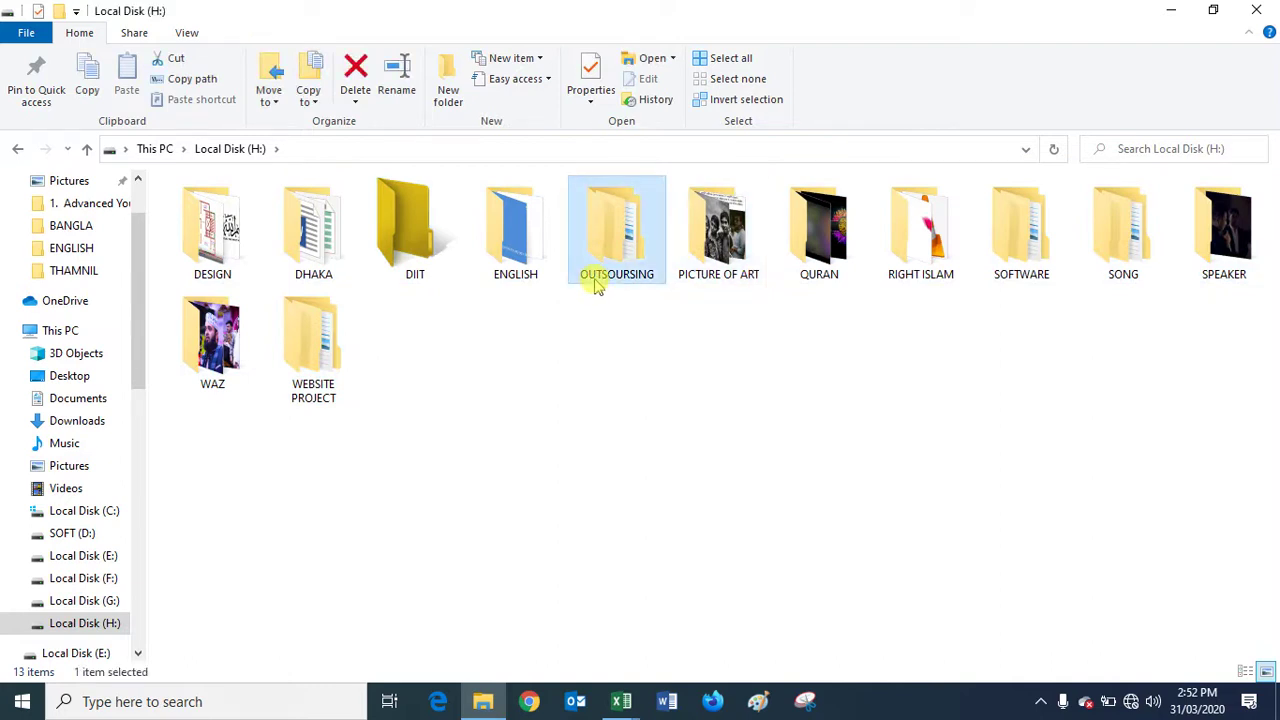
mouse_move(620, 701)
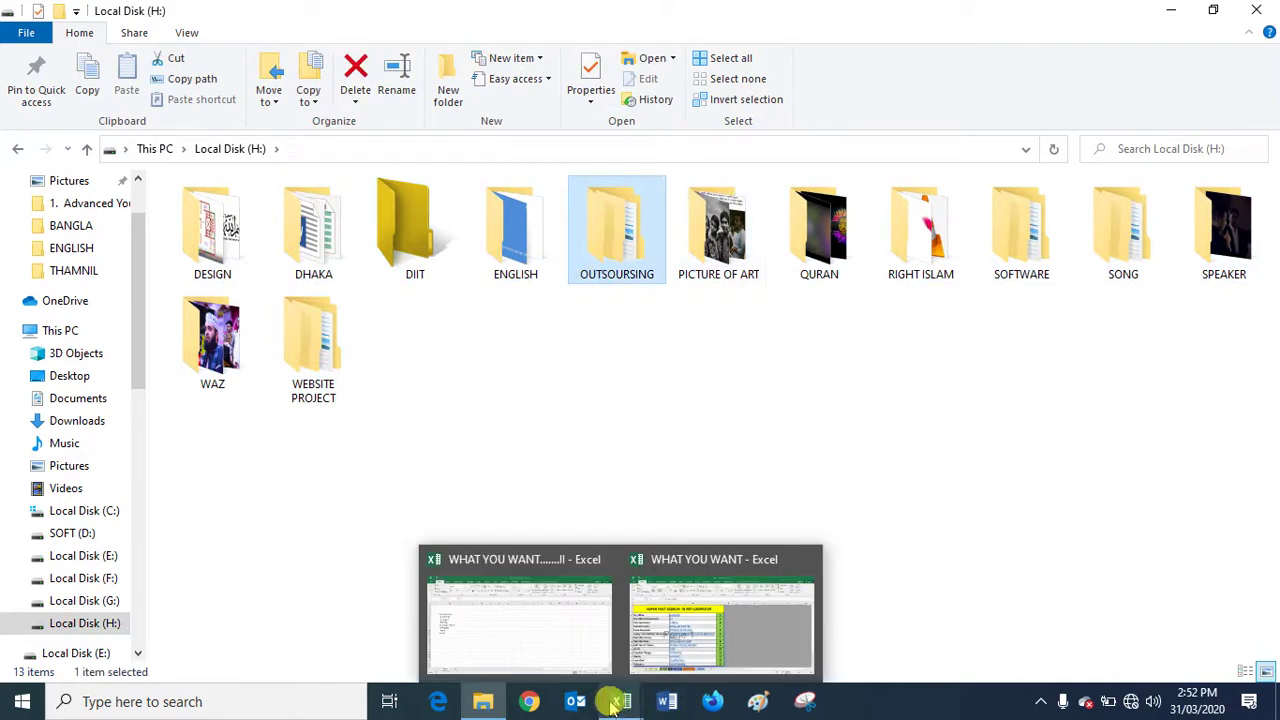
Back in Excel, enter OUTSOOURSING in cell B12 below the folder list.
click(543, 654)
click(162, 414)
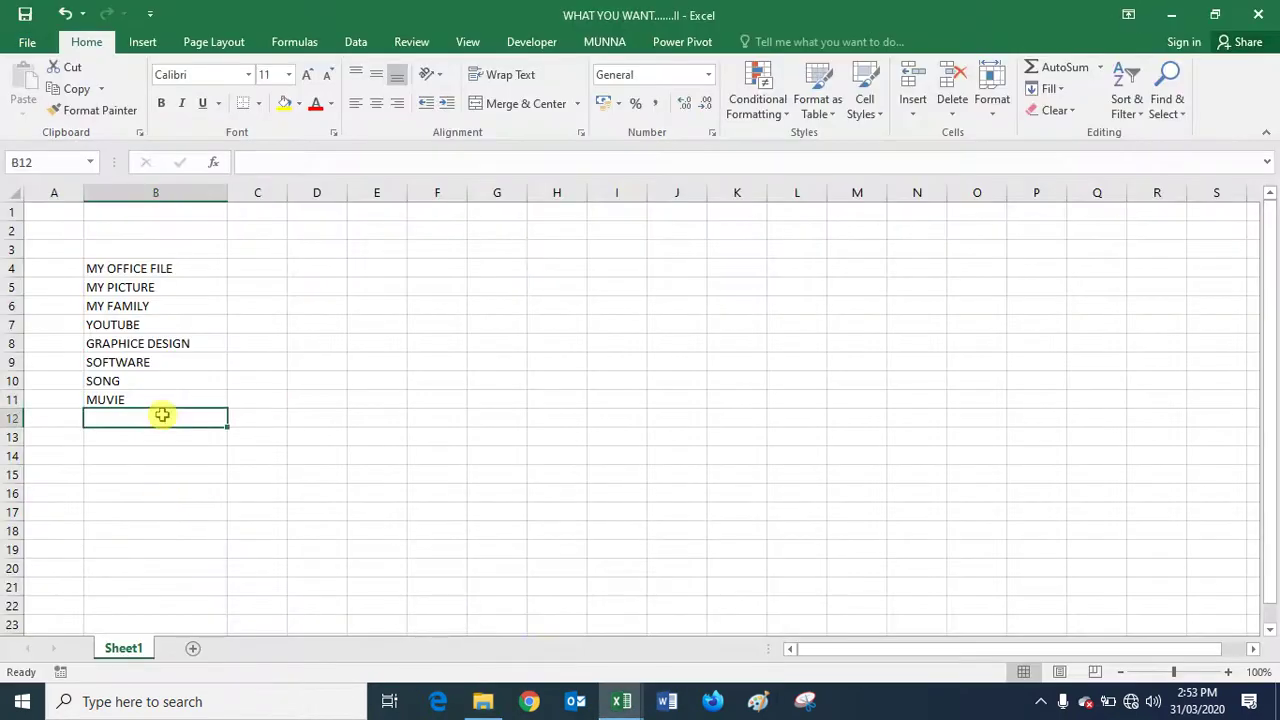
text(OUTS)
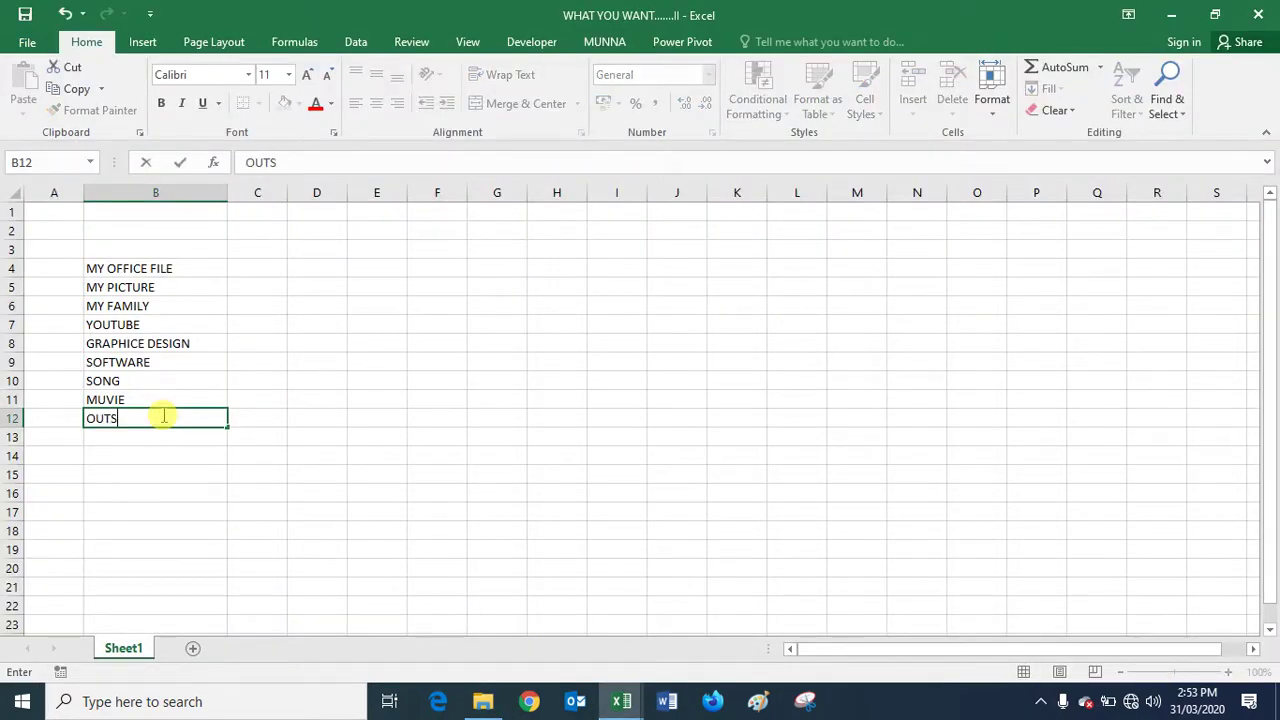
text(OOURSING)
key(Return)
Widen column B to fit the folder names and select the whole worksheet.
click(298, 414)
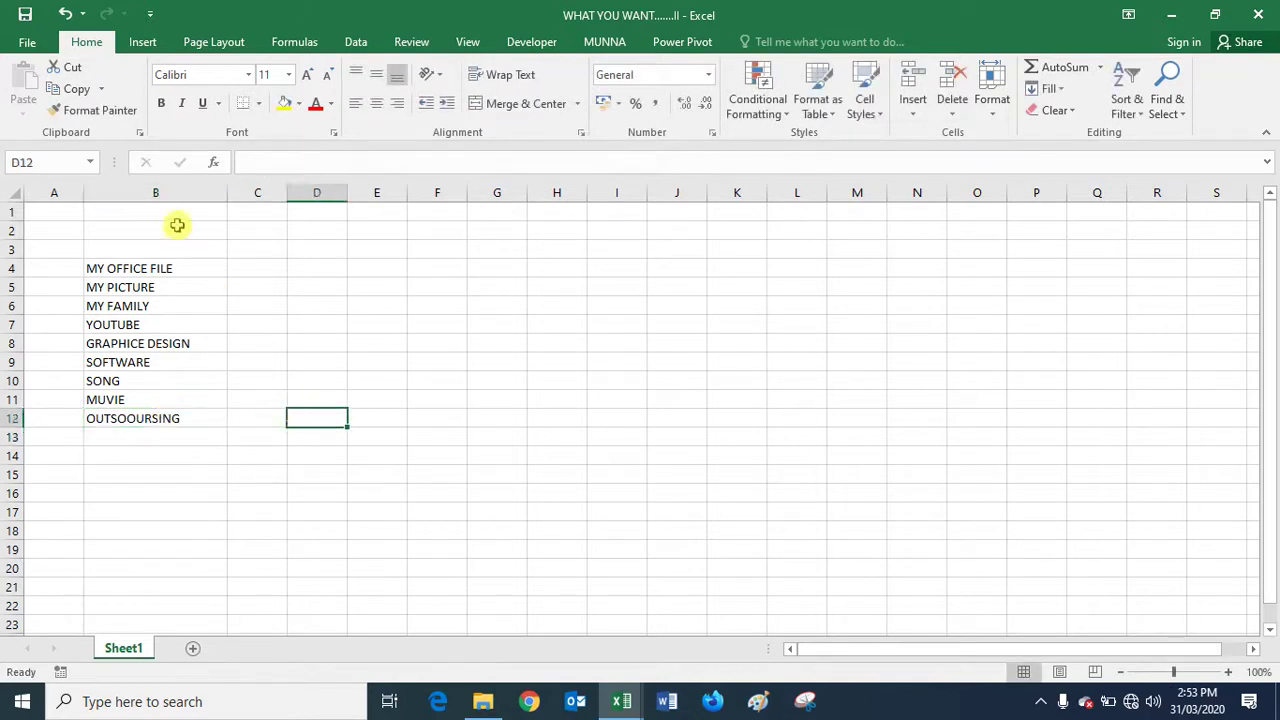
drag(224, 196, 254, 196)
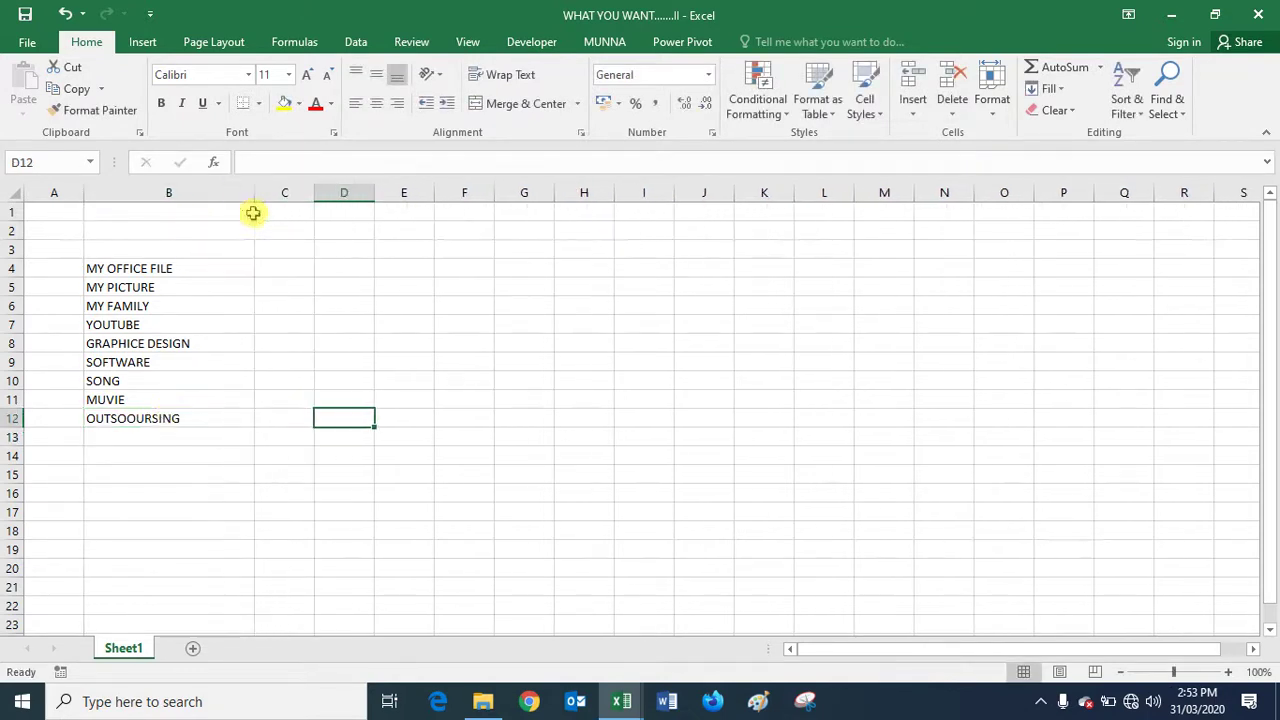
click(440, 358)
click(197, 330)
key(ctrl+a)
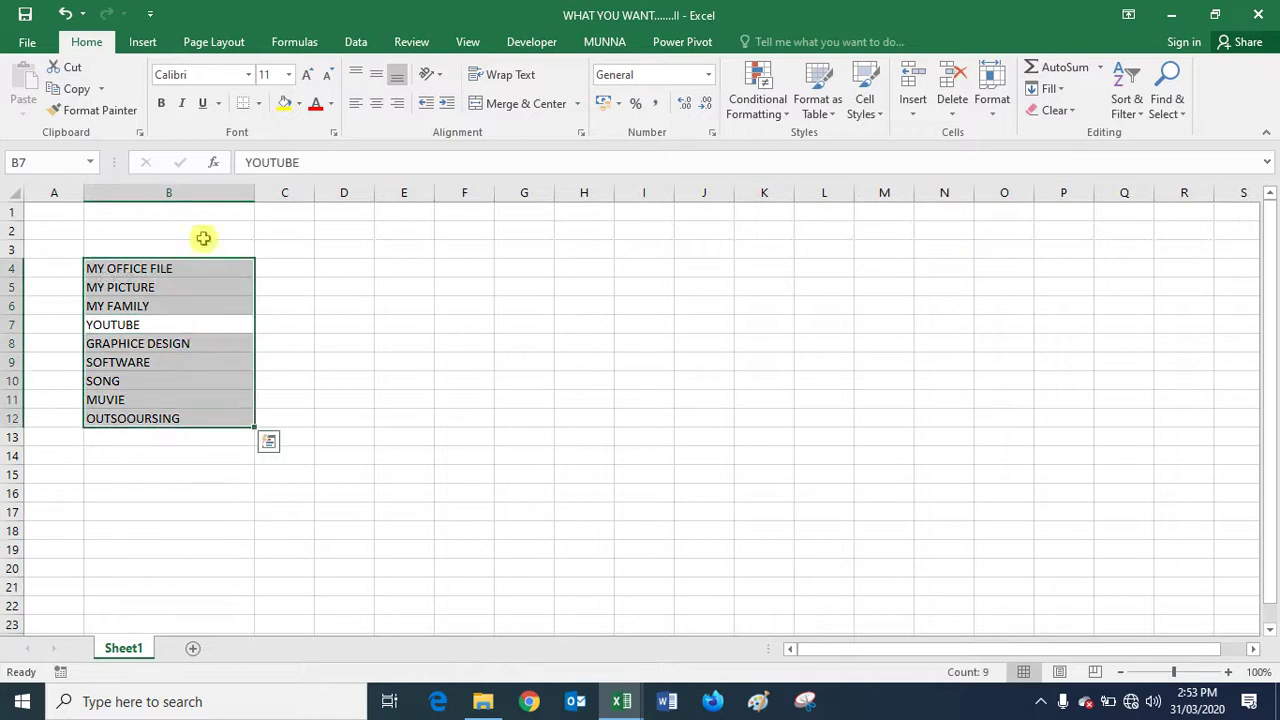
click(398, 511)
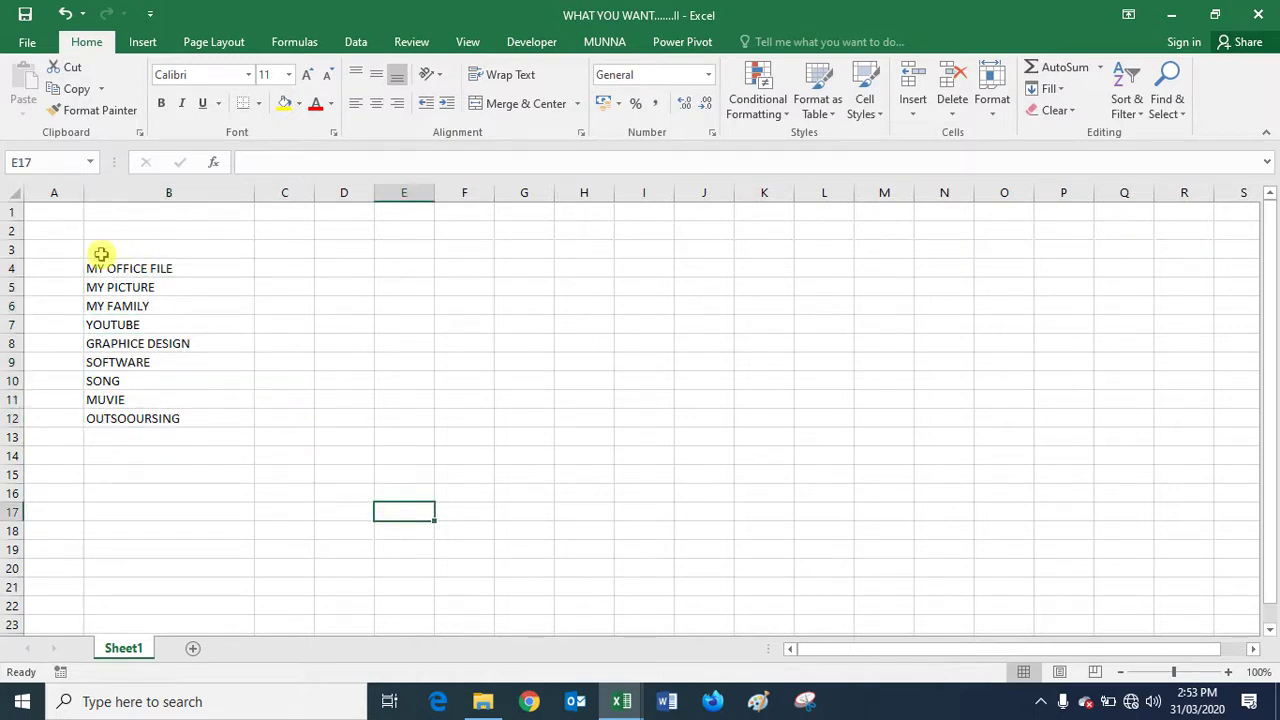
key(ctrl+a)
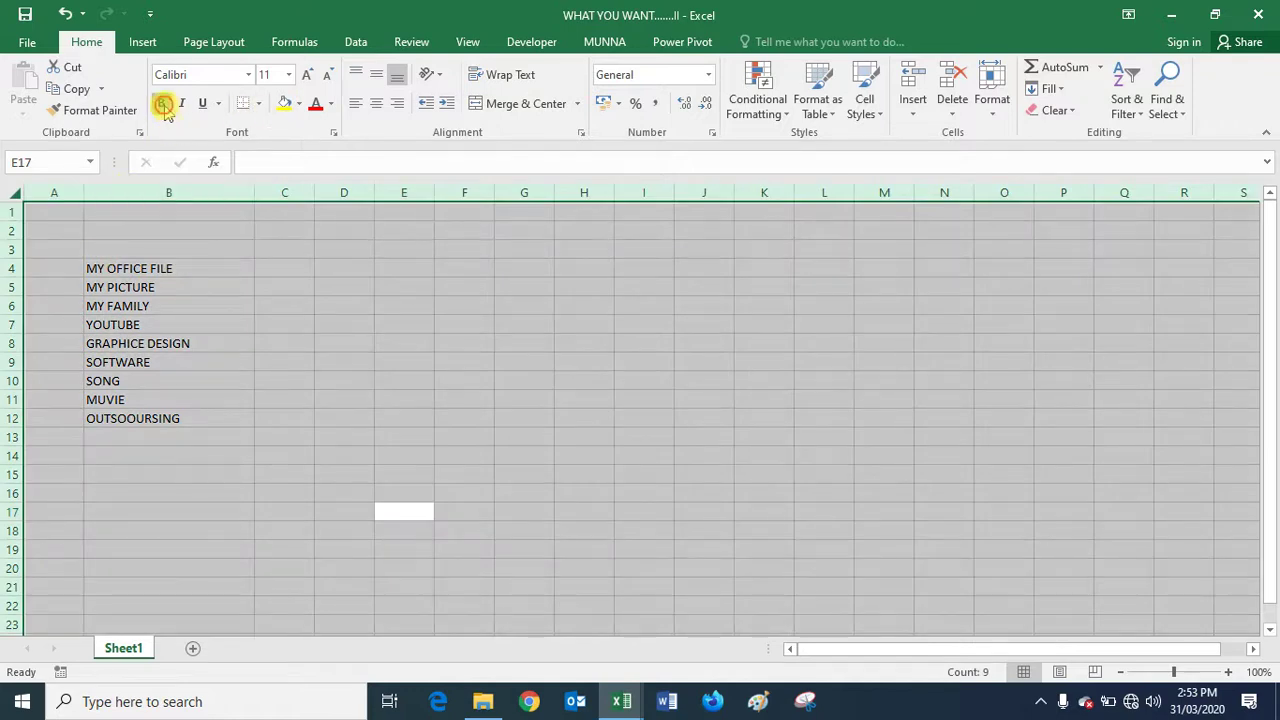
Make the worksheet text bold and raise the font size to 18.
click(162, 104)
click(307, 77)
click(307, 77)
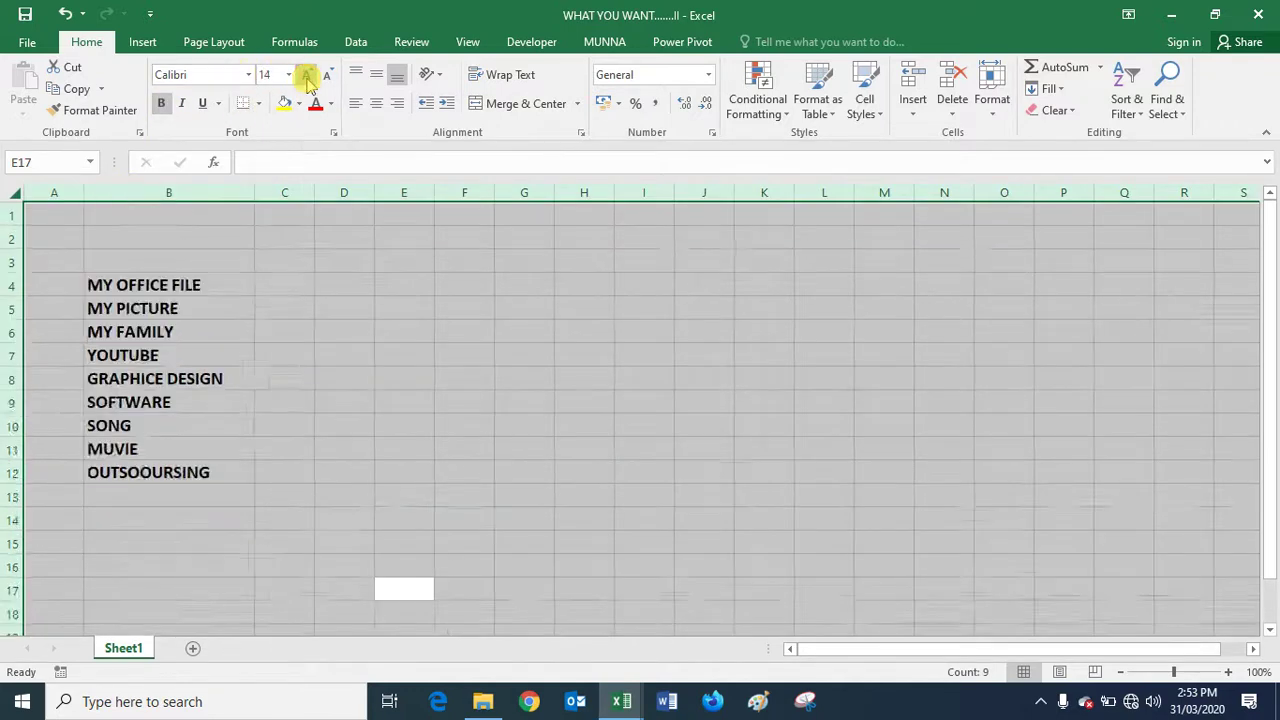
click(307, 77)
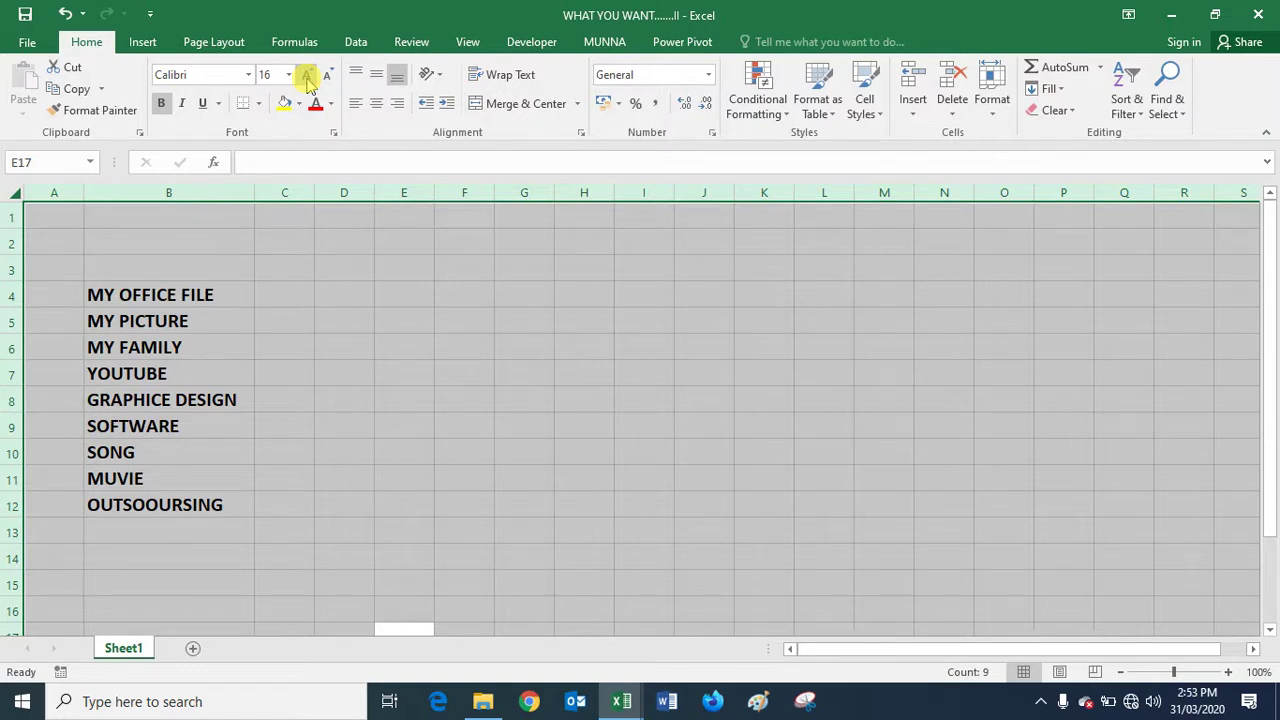
click(307, 76)
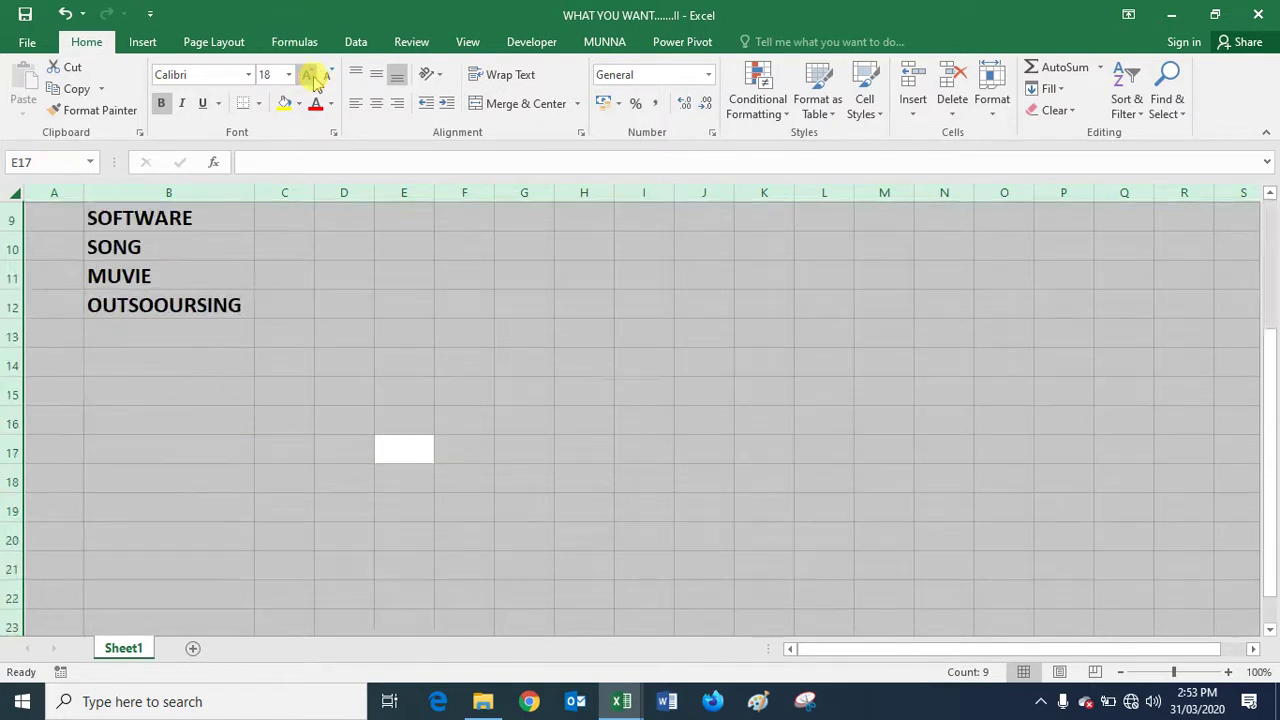
drag(1270, 505, 1270, 345)
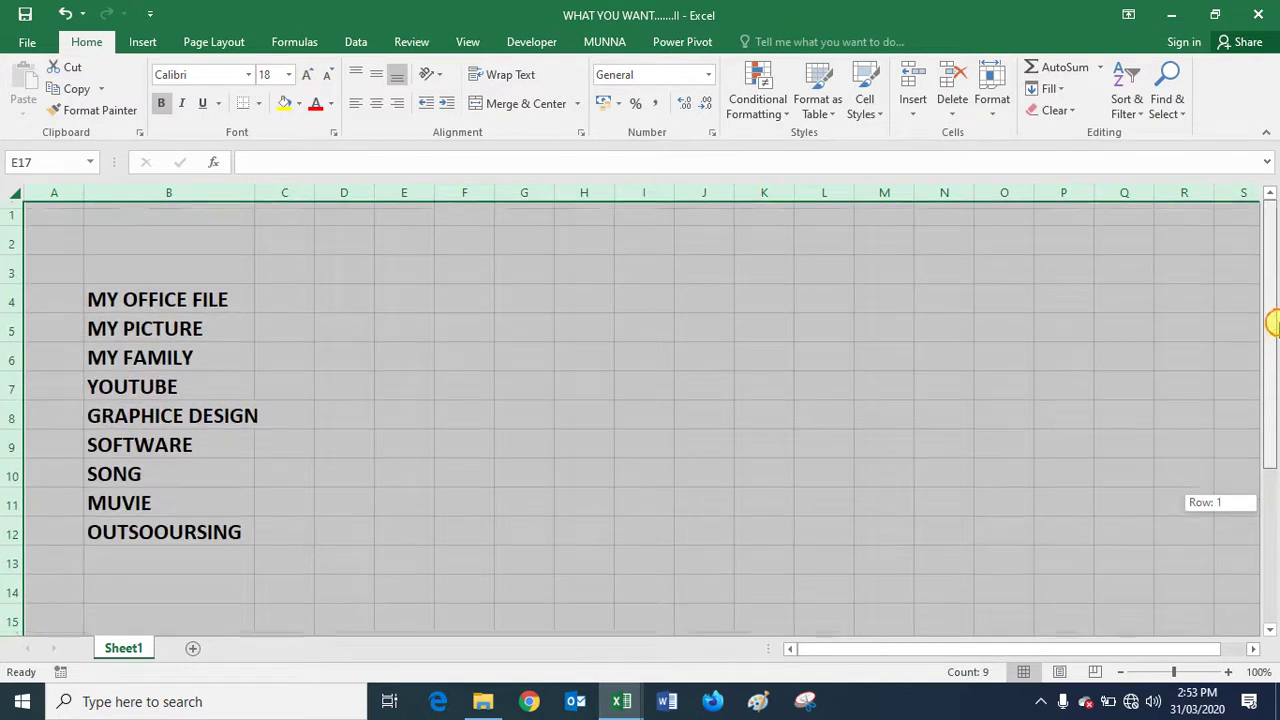
Widen column C considerably and column B slightly, then select B2:C3 for a title.
click(316, 300)
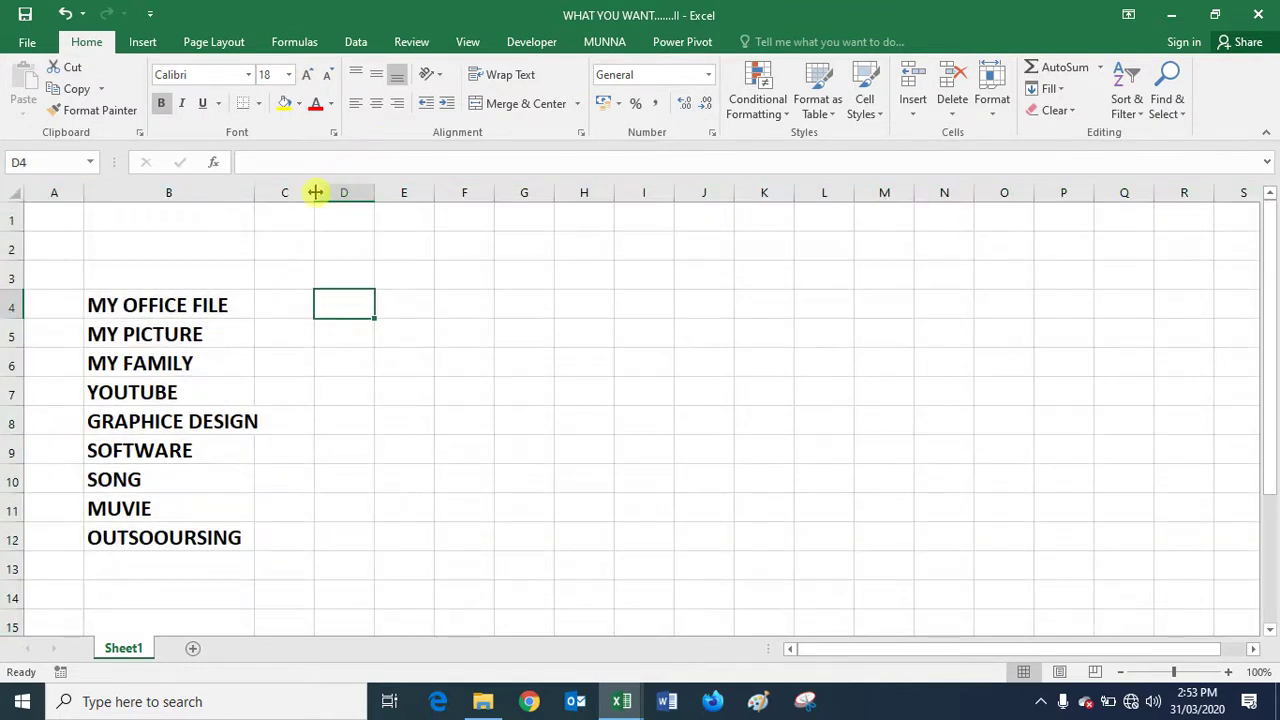
drag(309, 197, 669, 199)
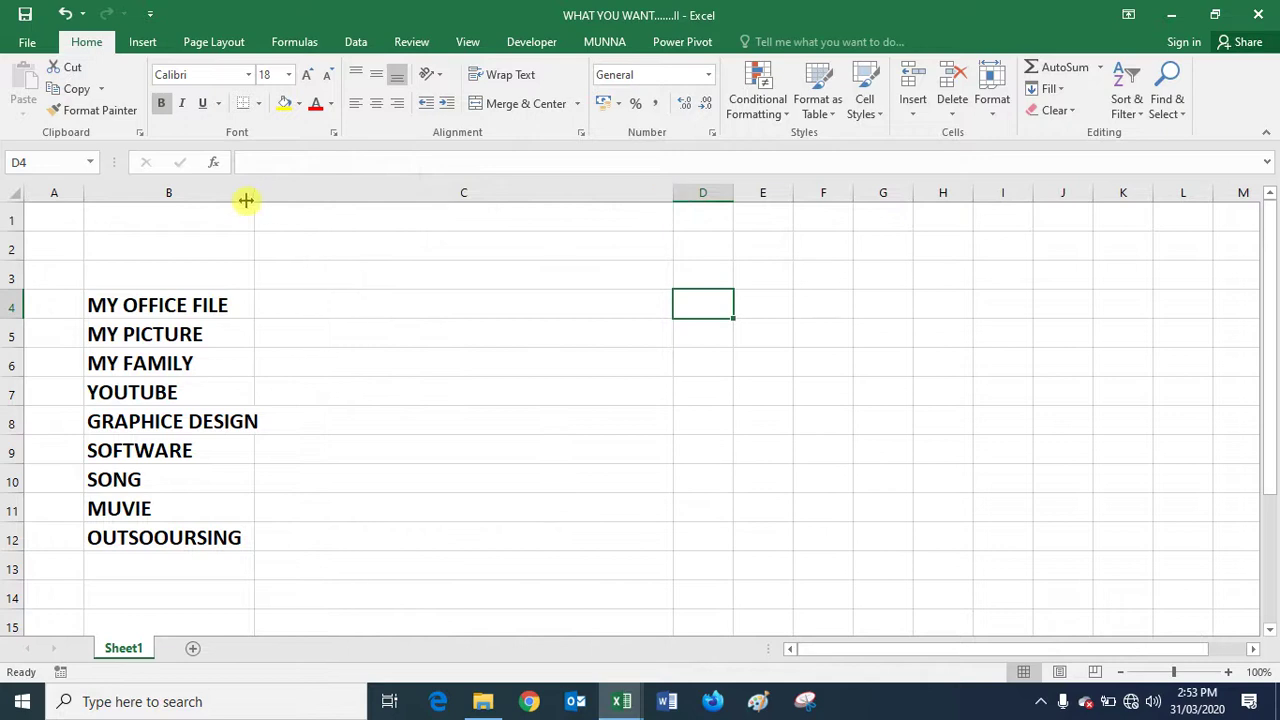
drag(246, 200, 301, 197)
click(360, 266)
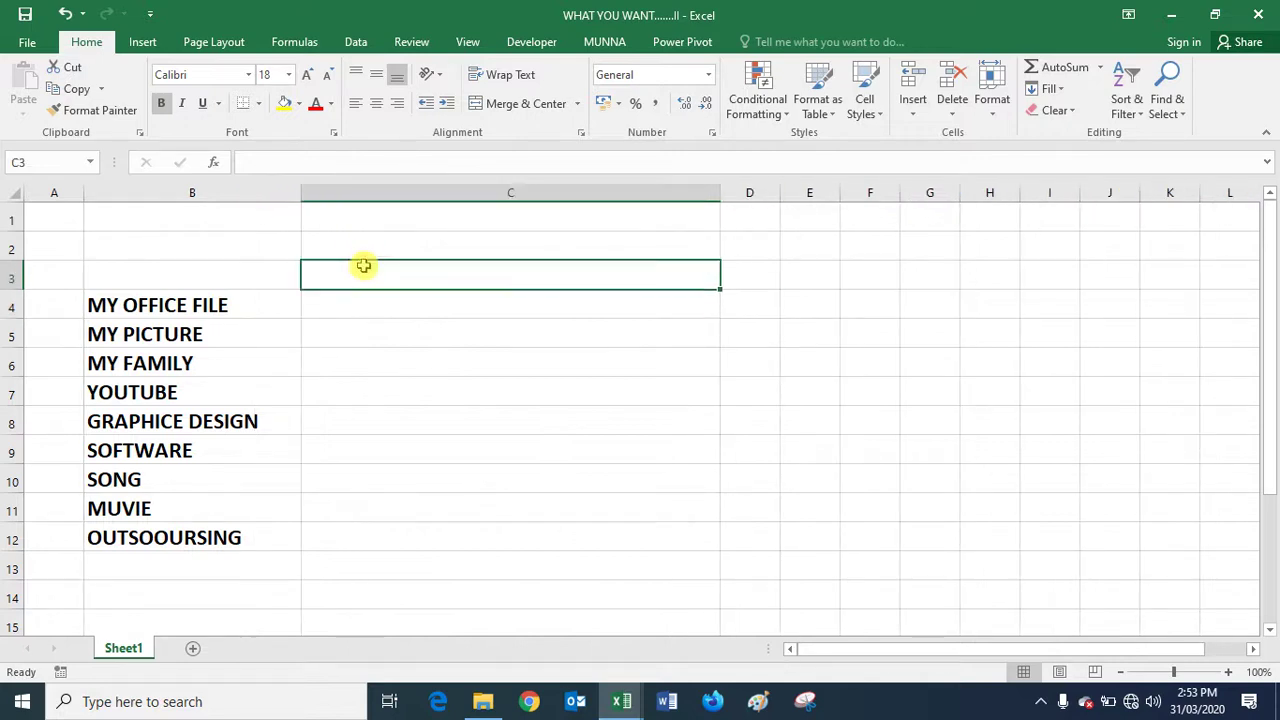
click(344, 298)
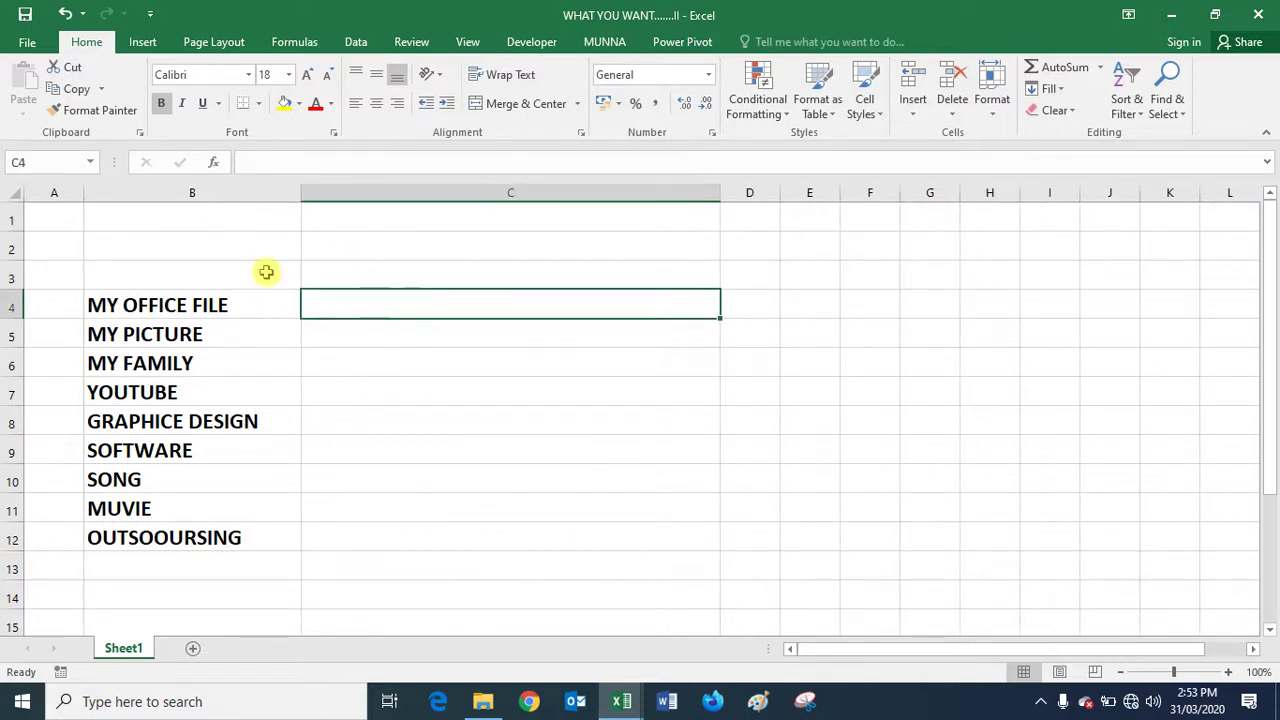
drag(143, 231, 408, 266)
Merge and centre B2:C3 and enter the title SUPER FAST COMPUTER.
right_click(409, 267)
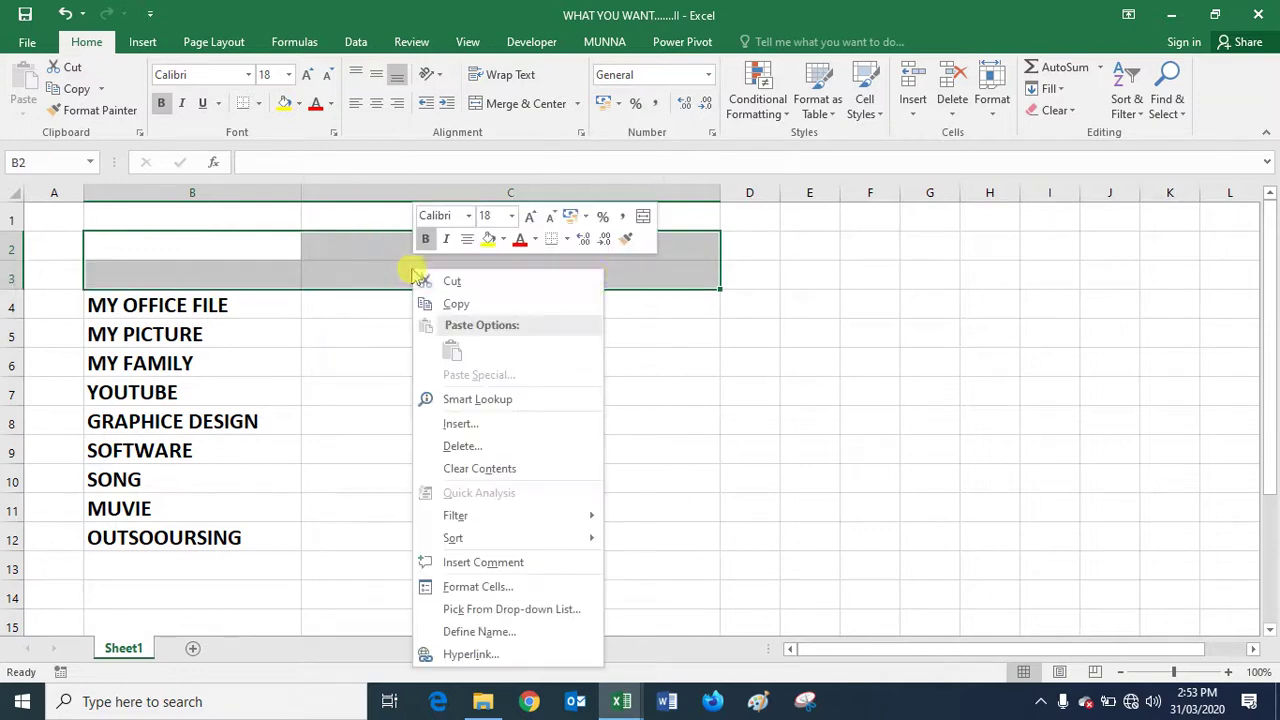
click(642, 220)
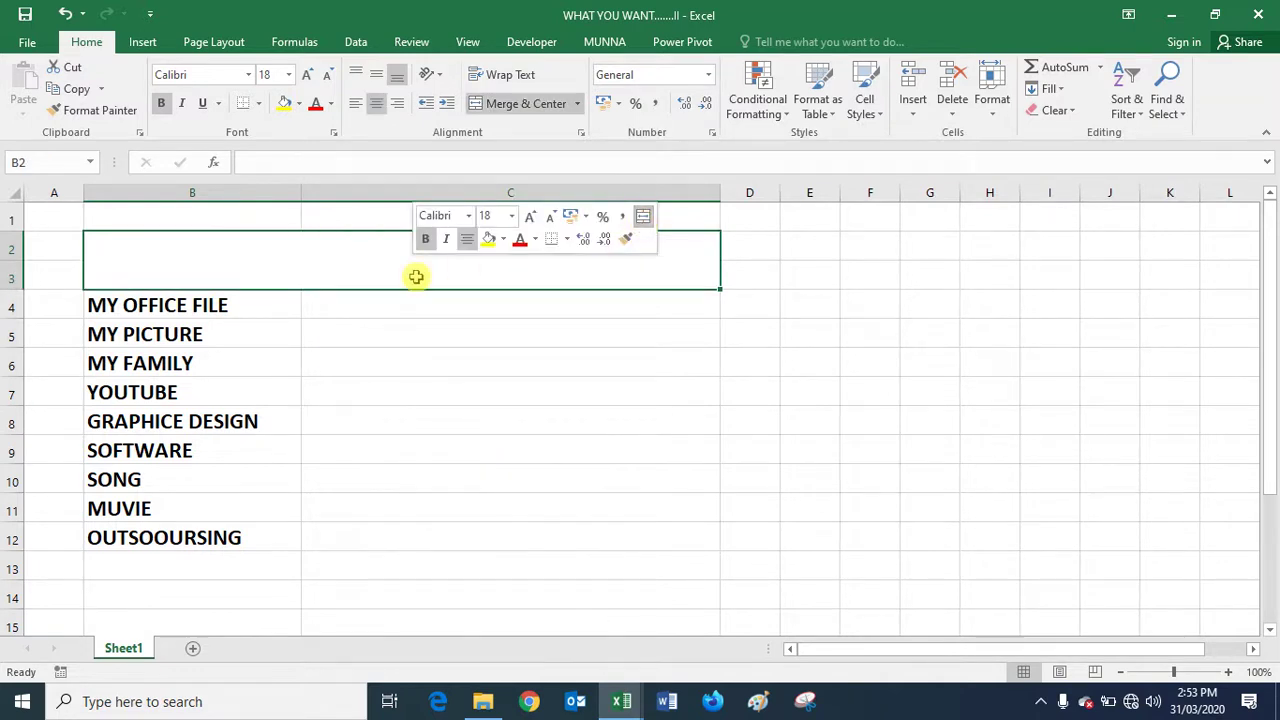
text(MY)
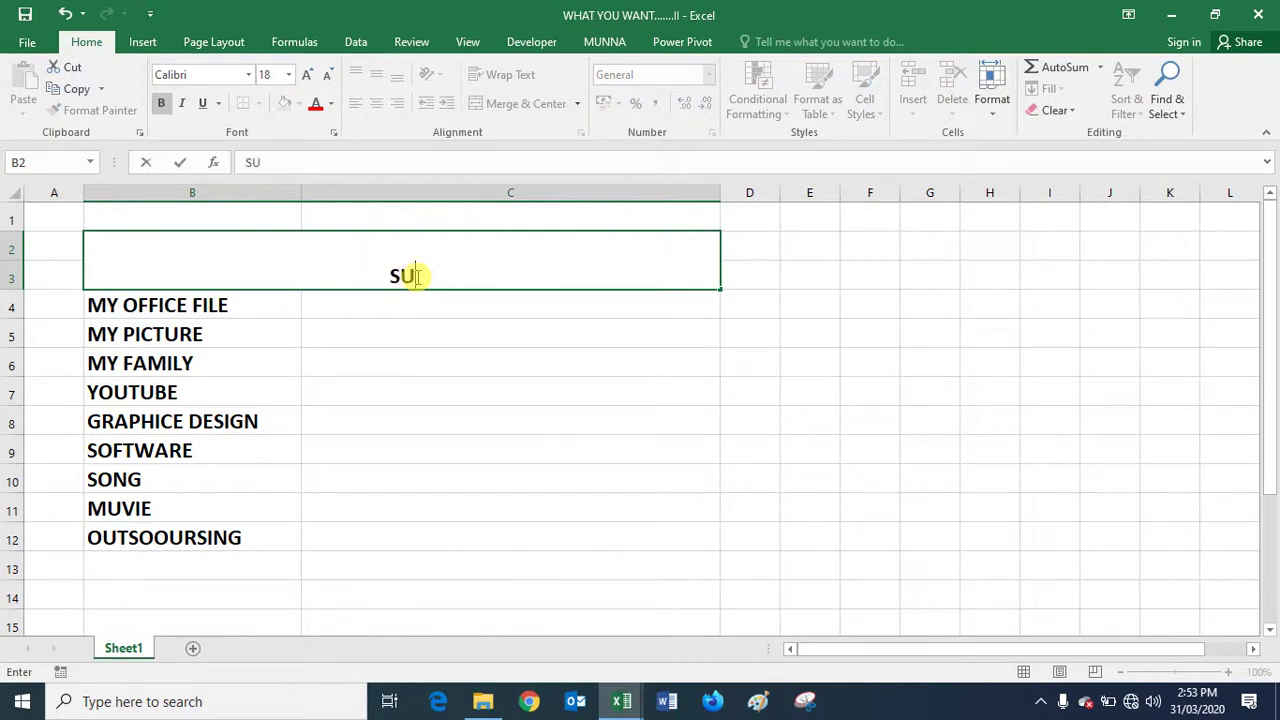
text(AS)
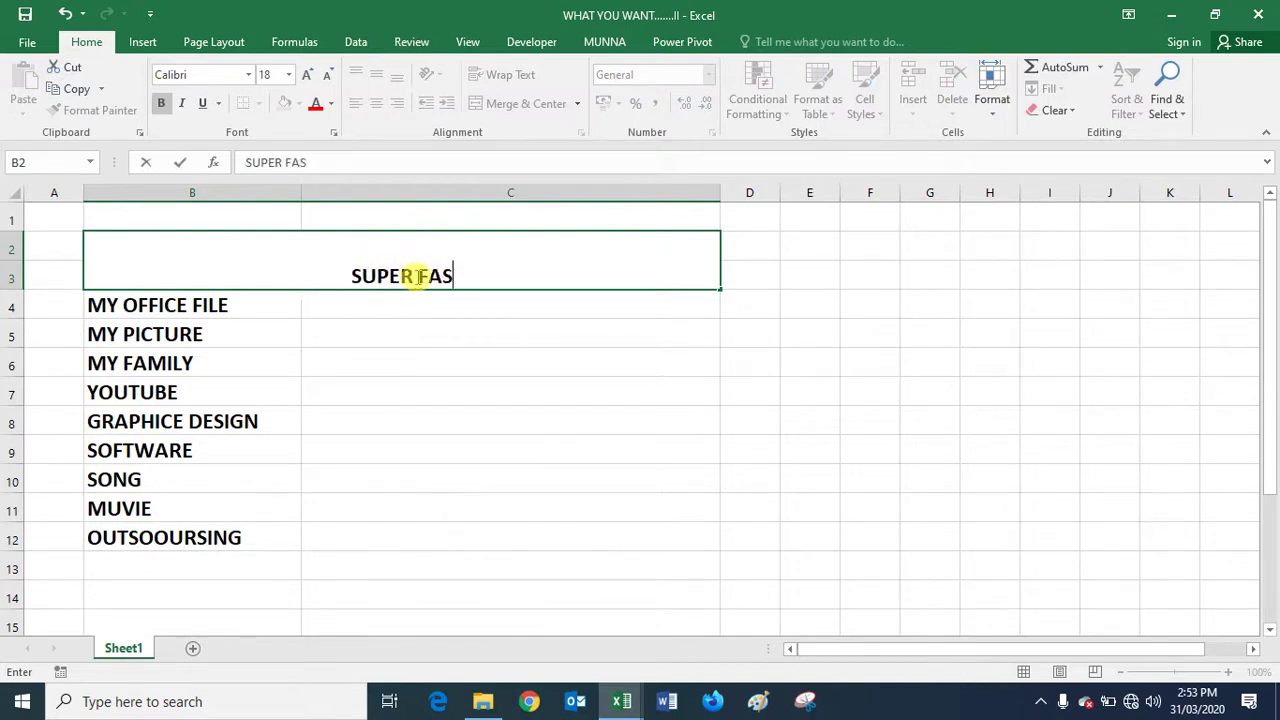
text(T COMP)
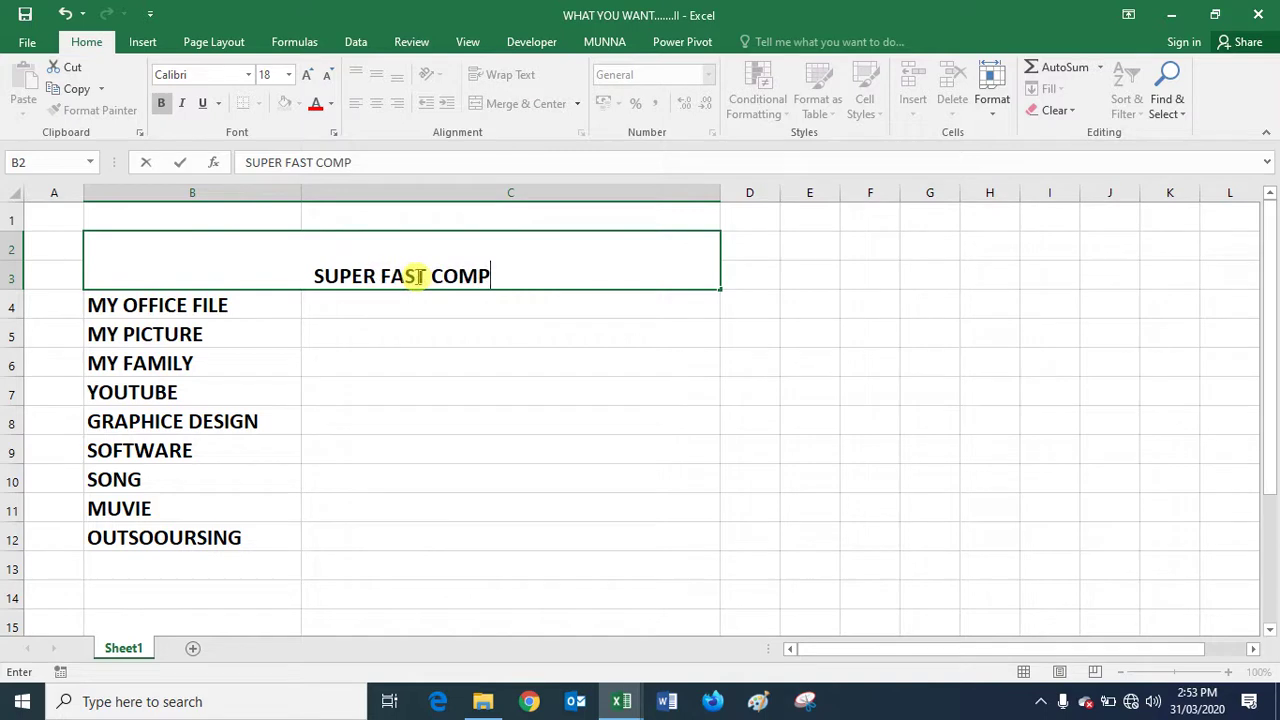
text(UTER)
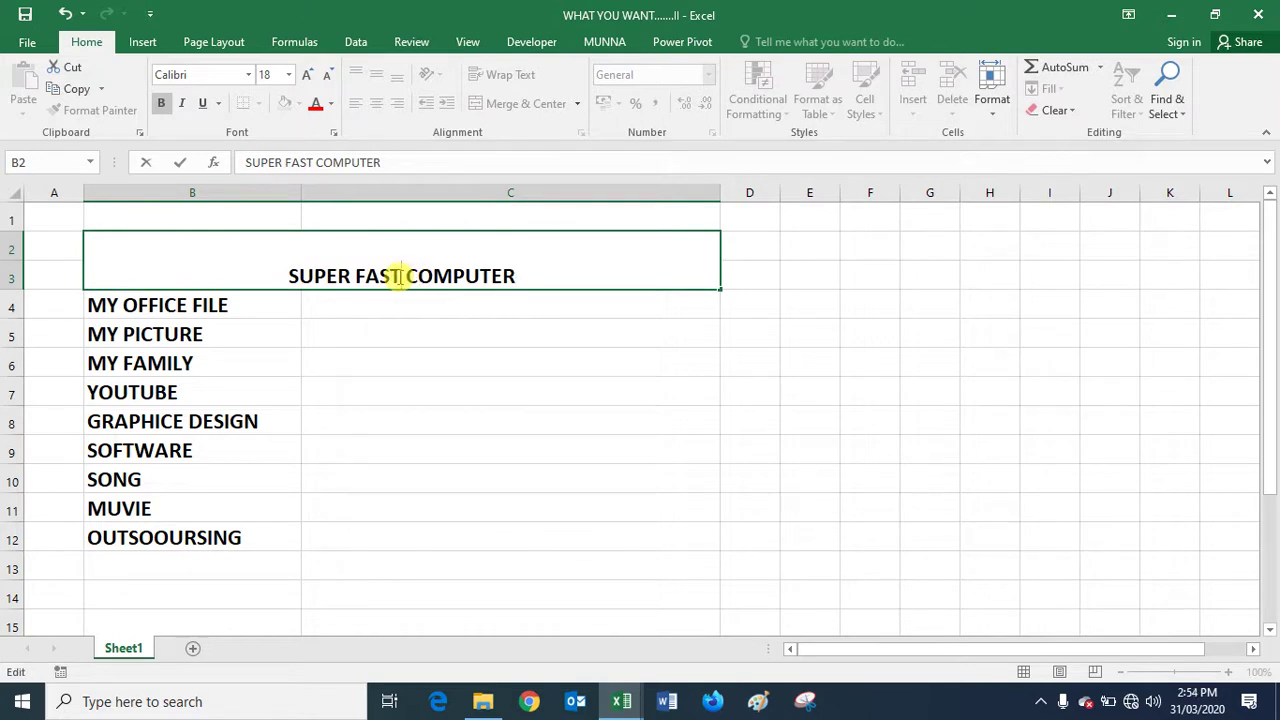
key(Return)
Middle-align the title, enlarge it to 28 points, and give it a yellow fill.
click(372, 273)
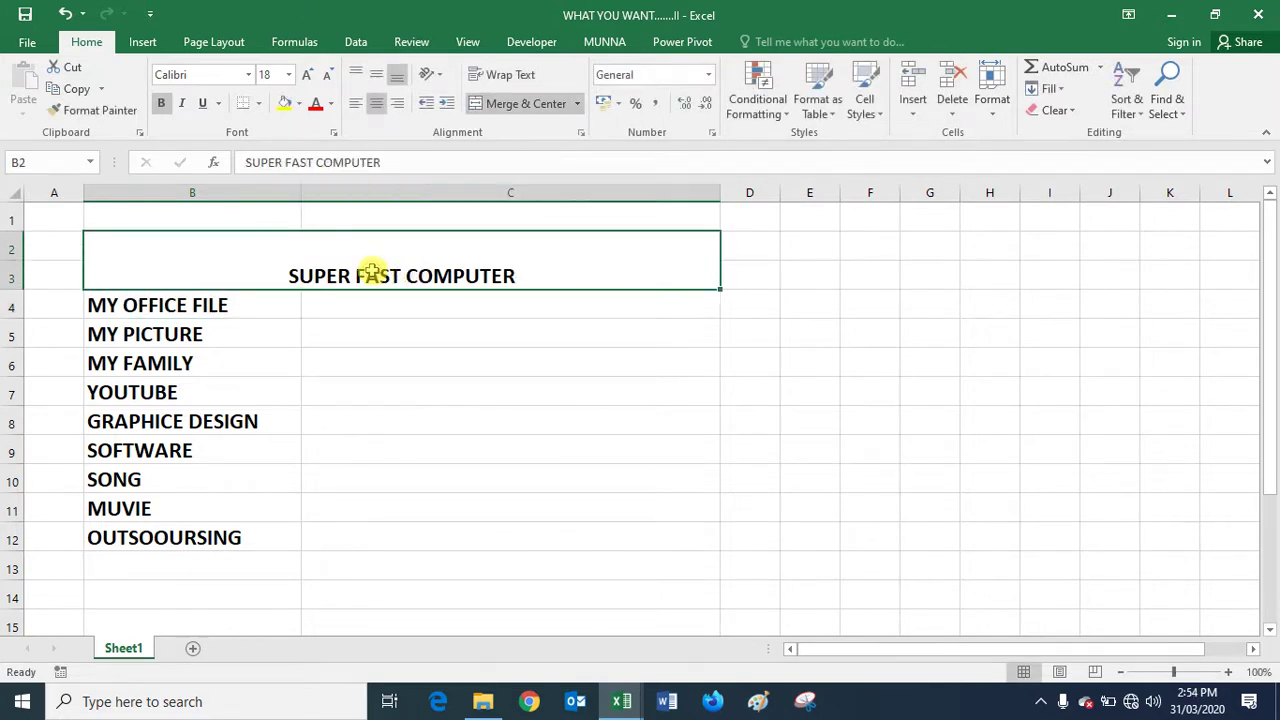
click(376, 74)
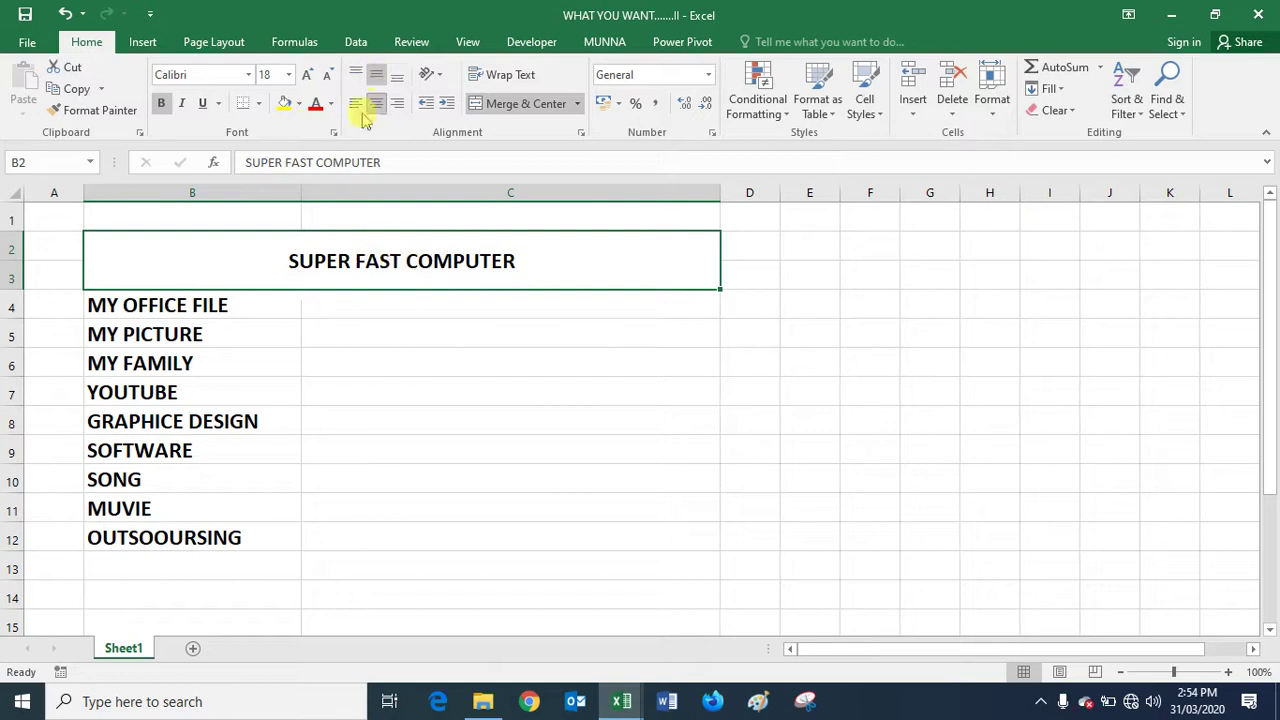
click(306, 76)
click(306, 76)
click(306, 76)
click(306, 76)
click(306, 76)
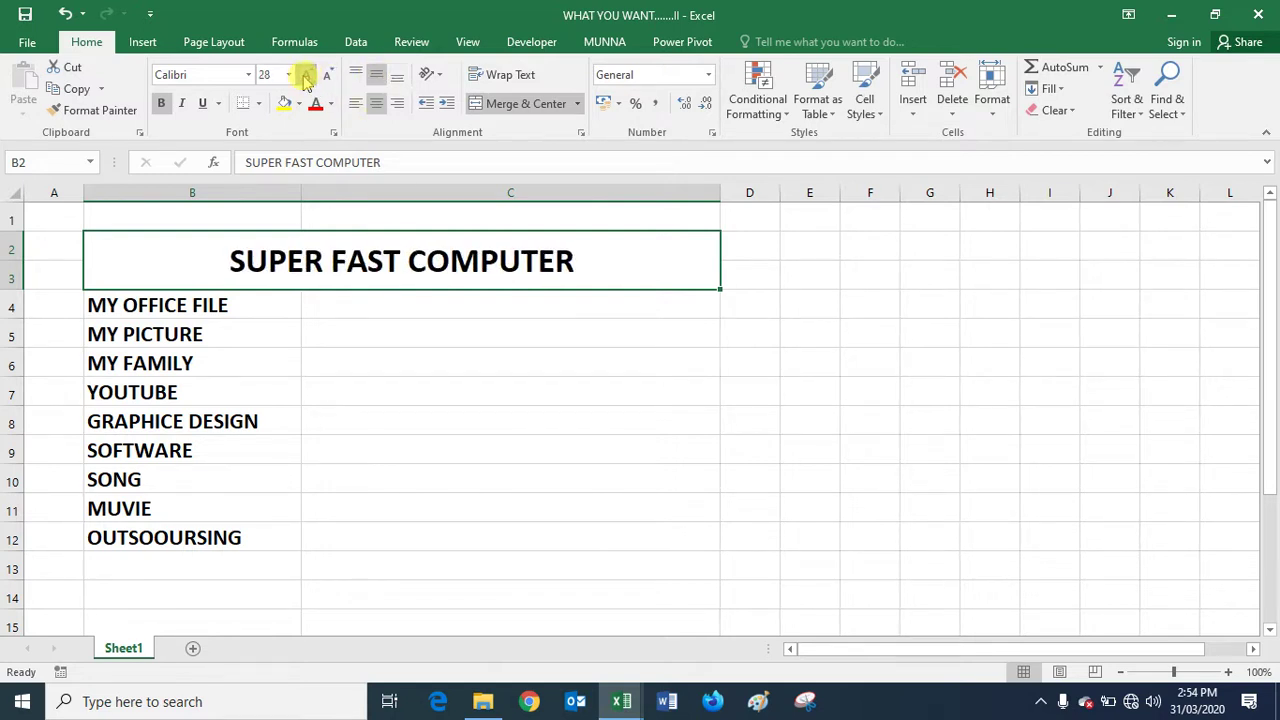
click(283, 107)
click(457, 340)
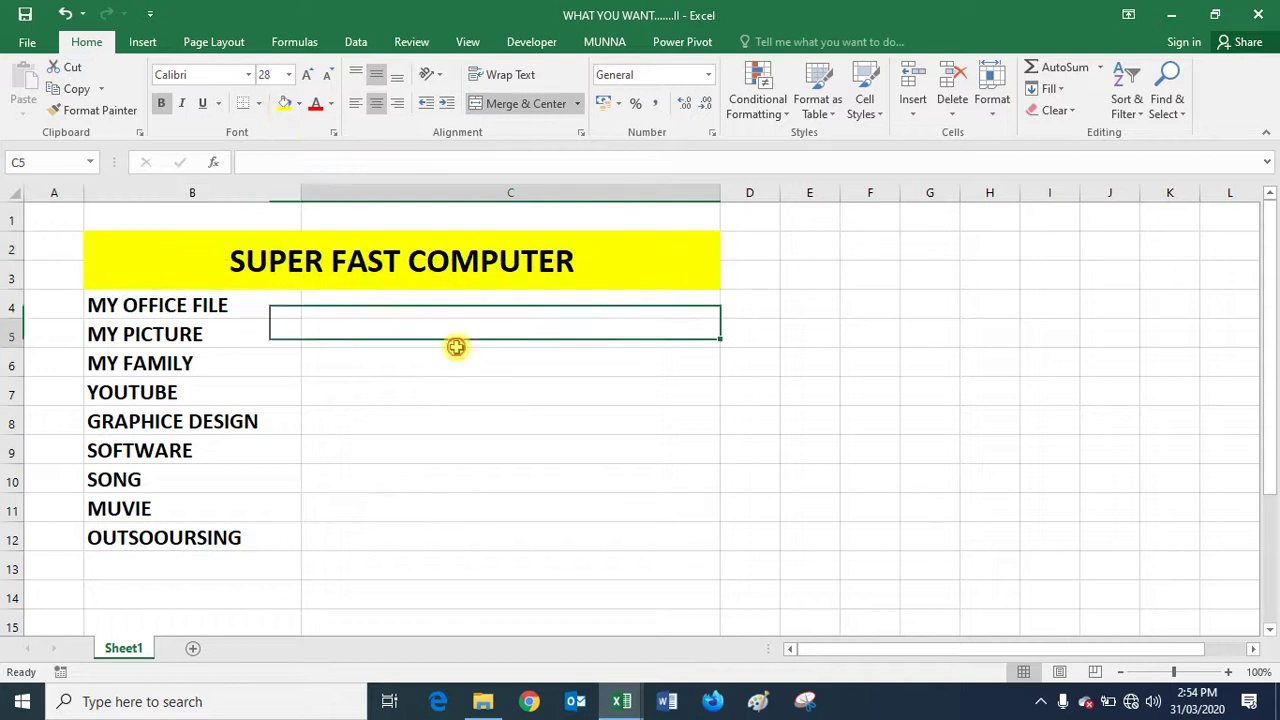
Apply All Borders to the B2:C12 table, from the yellow title through row 12.
mouse_move(257, 317)
mouse_down()
mouse_move(522, 329)
mouse_move(534, 537)
mouse_up()
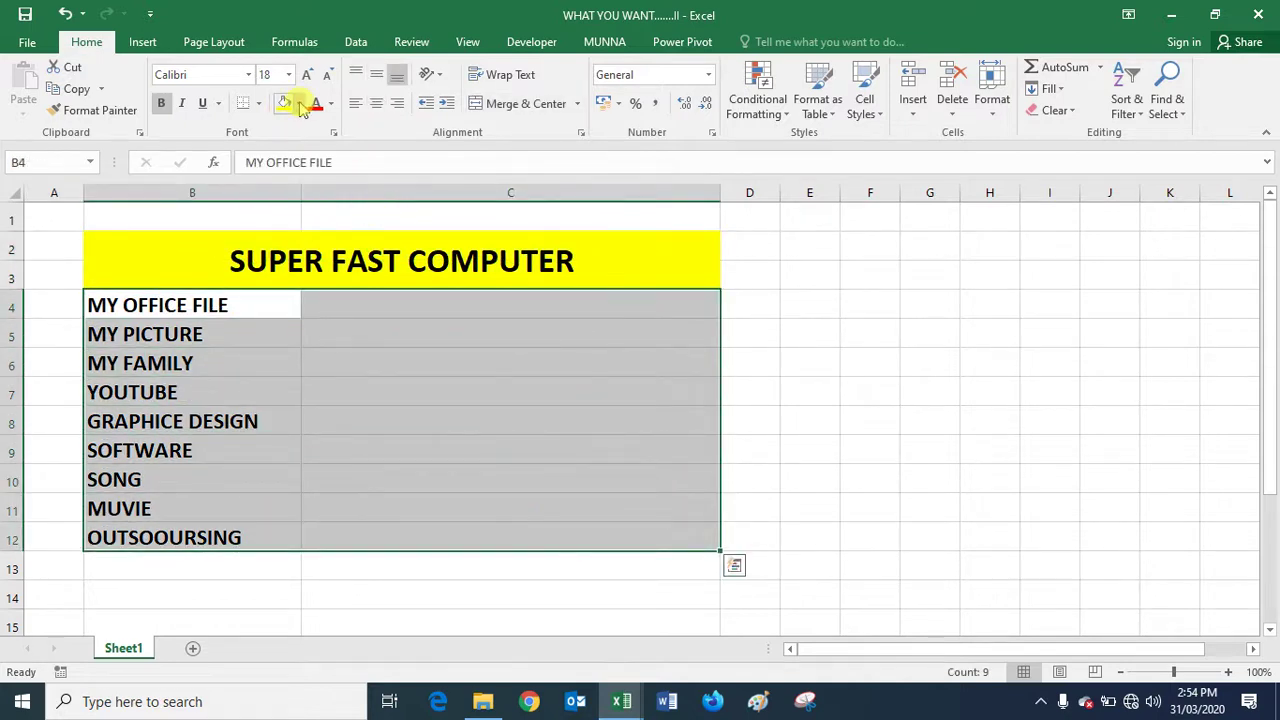
click(880, 398)
click(571, 311)
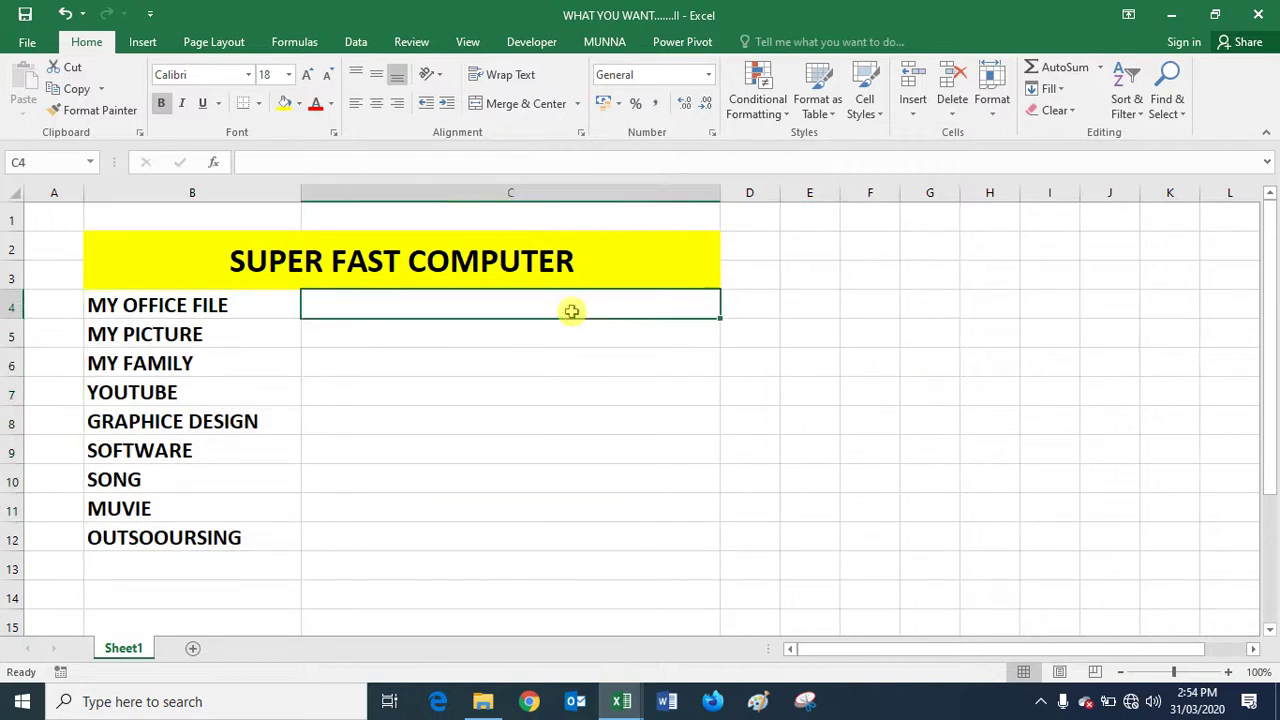
right_click(571, 311)
click(466, 303)
drag(197, 260, 174, 535)
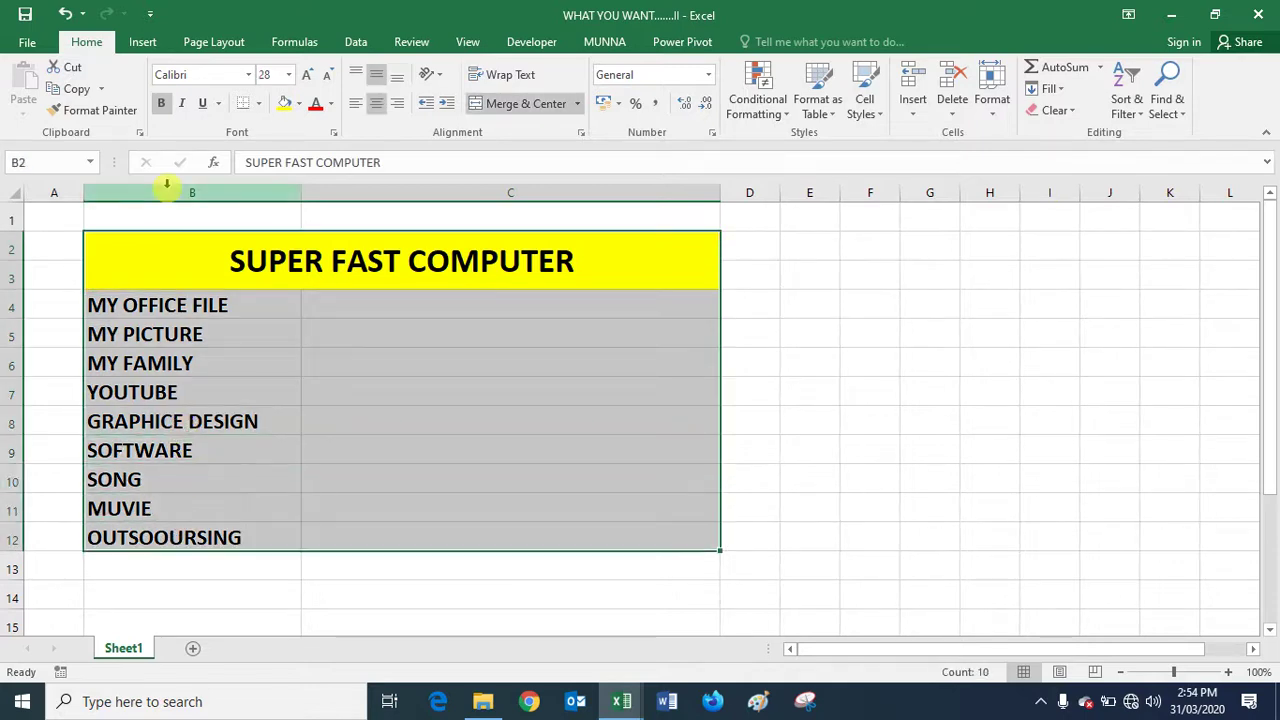
click(259, 108)
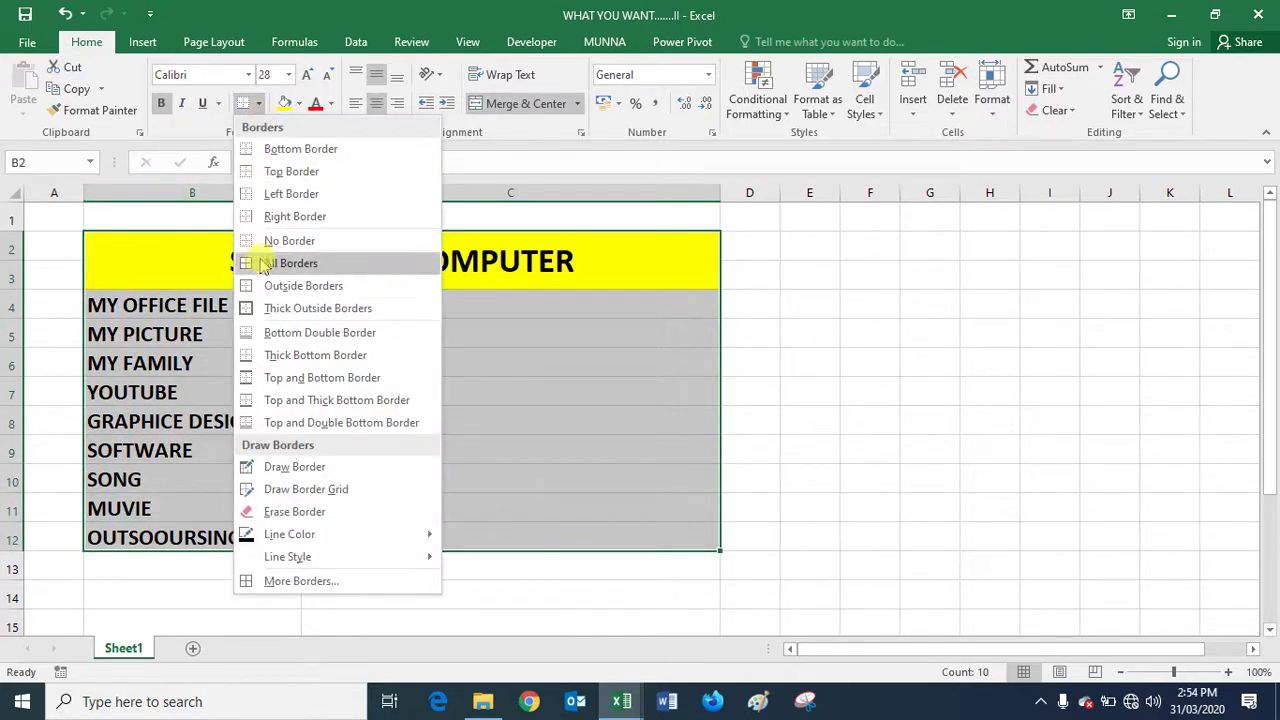
click(262, 263)
click(829, 359)
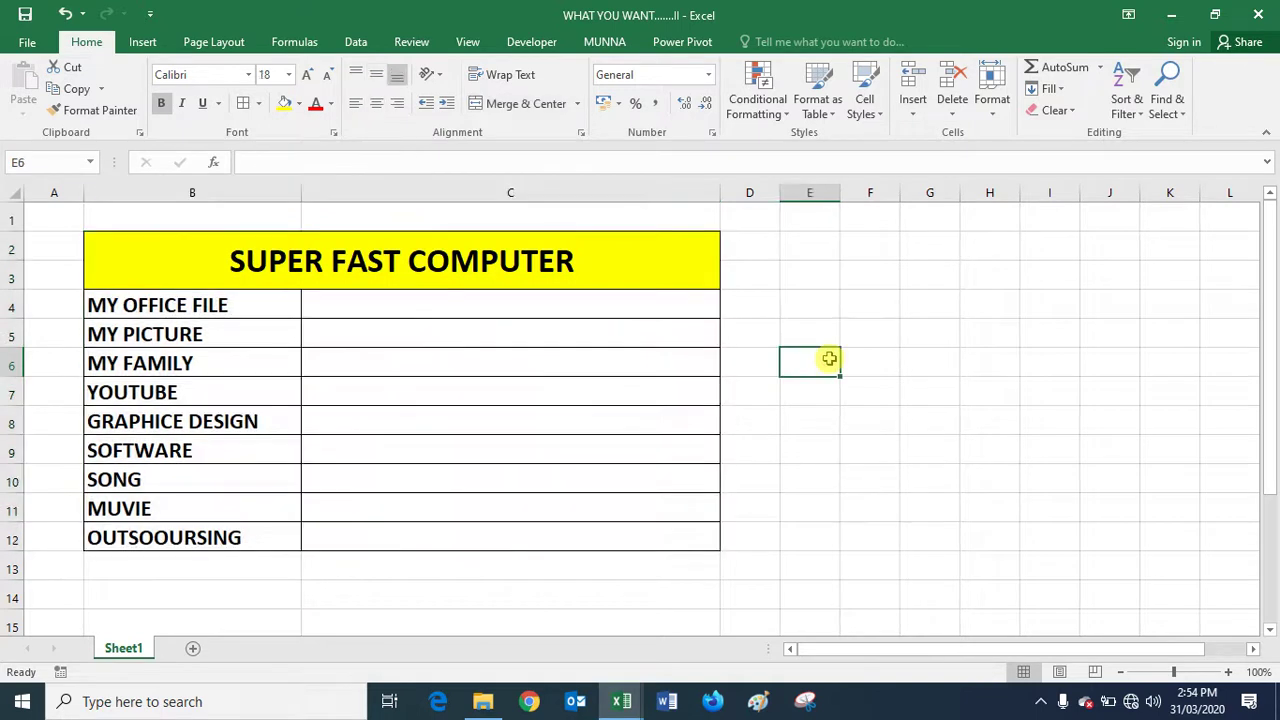
click(472, 310)
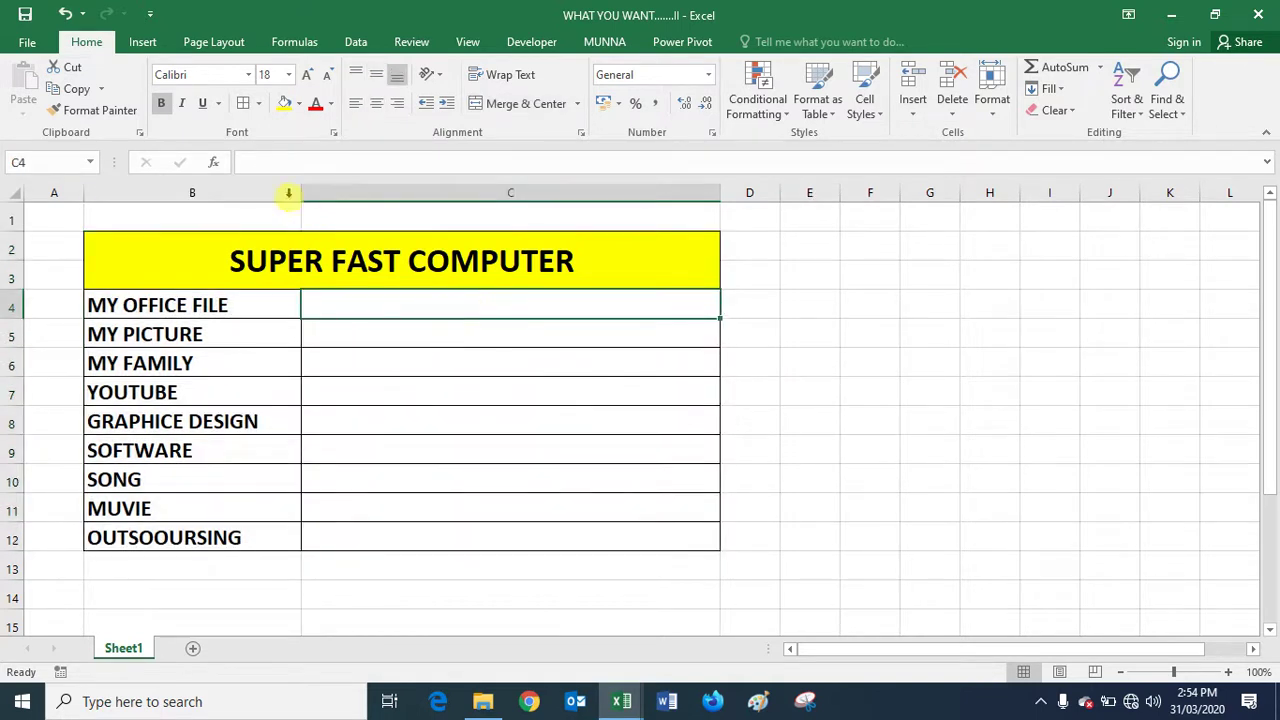
click(147, 42)
Insert a hyperlink in C4 pointing to the OFFICE folder on Local Disk (E:).
click(978, 100)
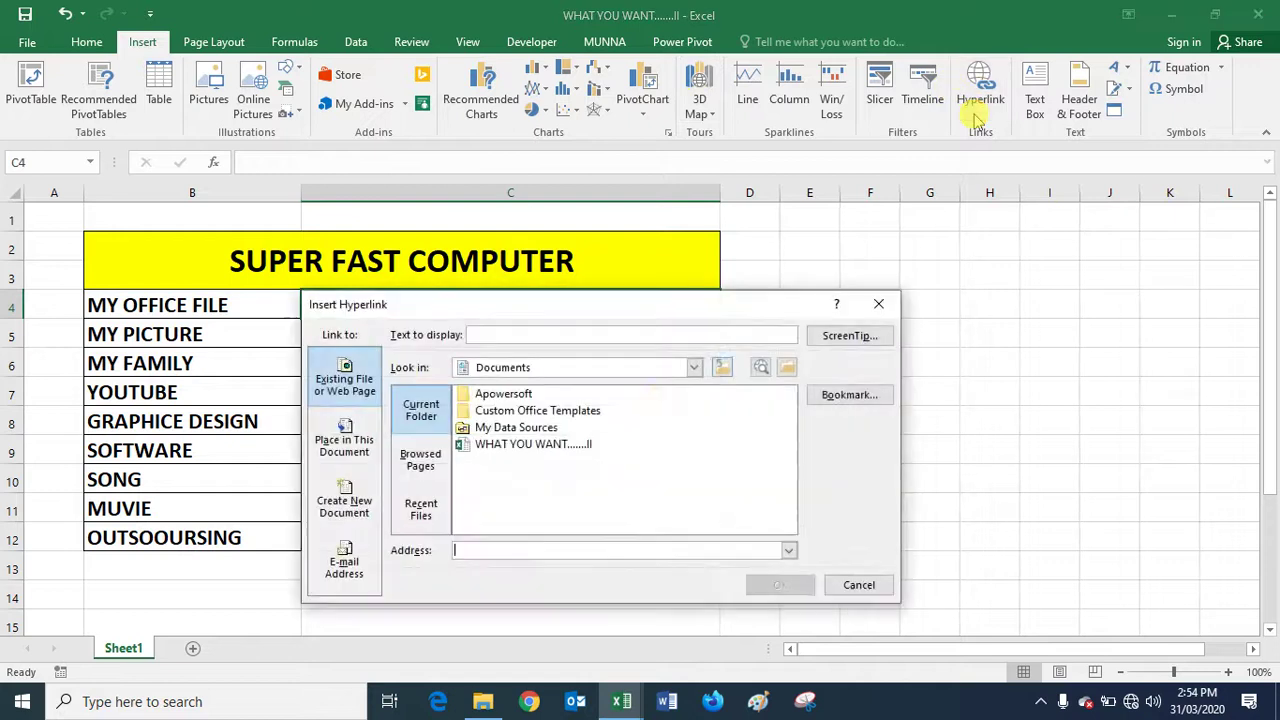
drag(580, 303, 817, 247)
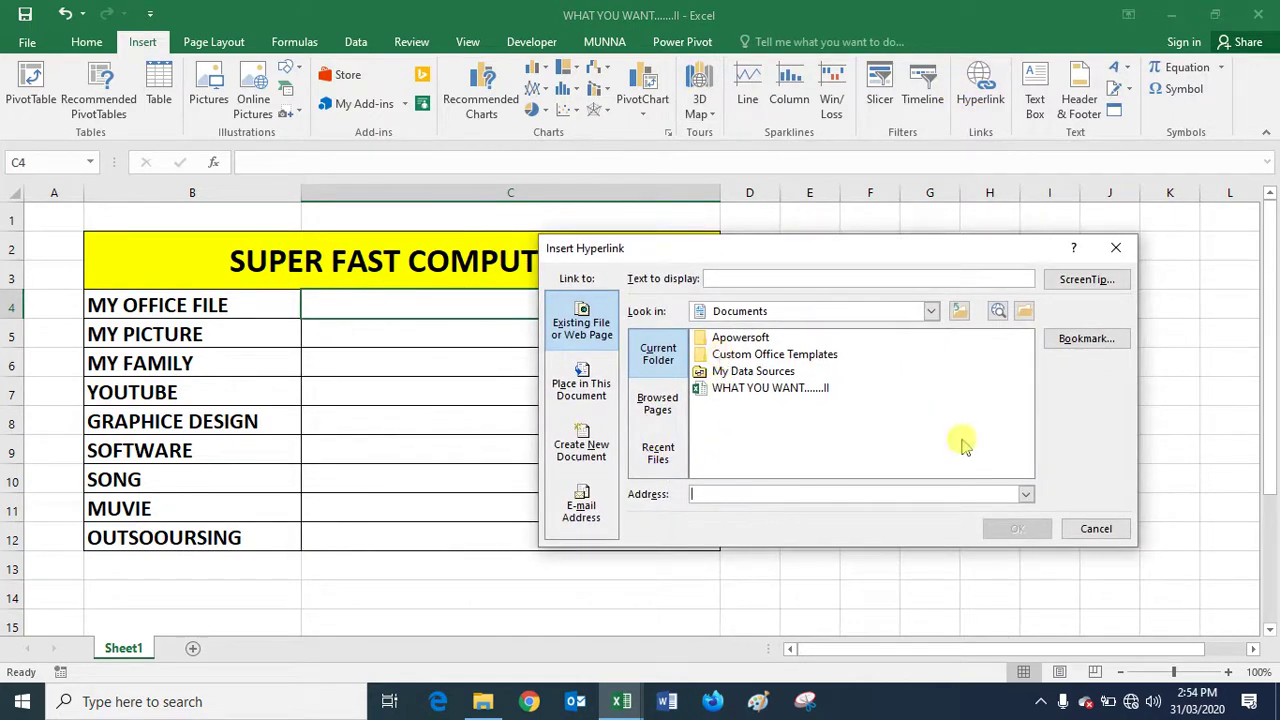
click(1025, 494)
click(1025, 494)
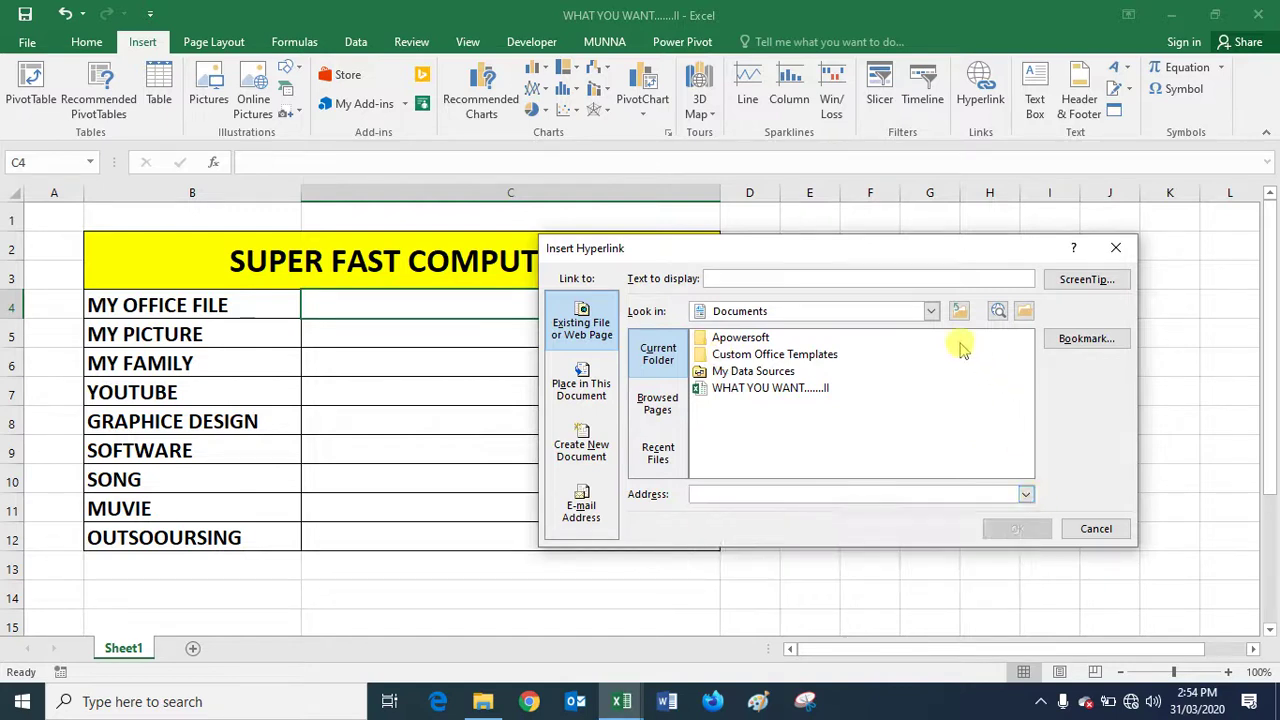
click(932, 312)
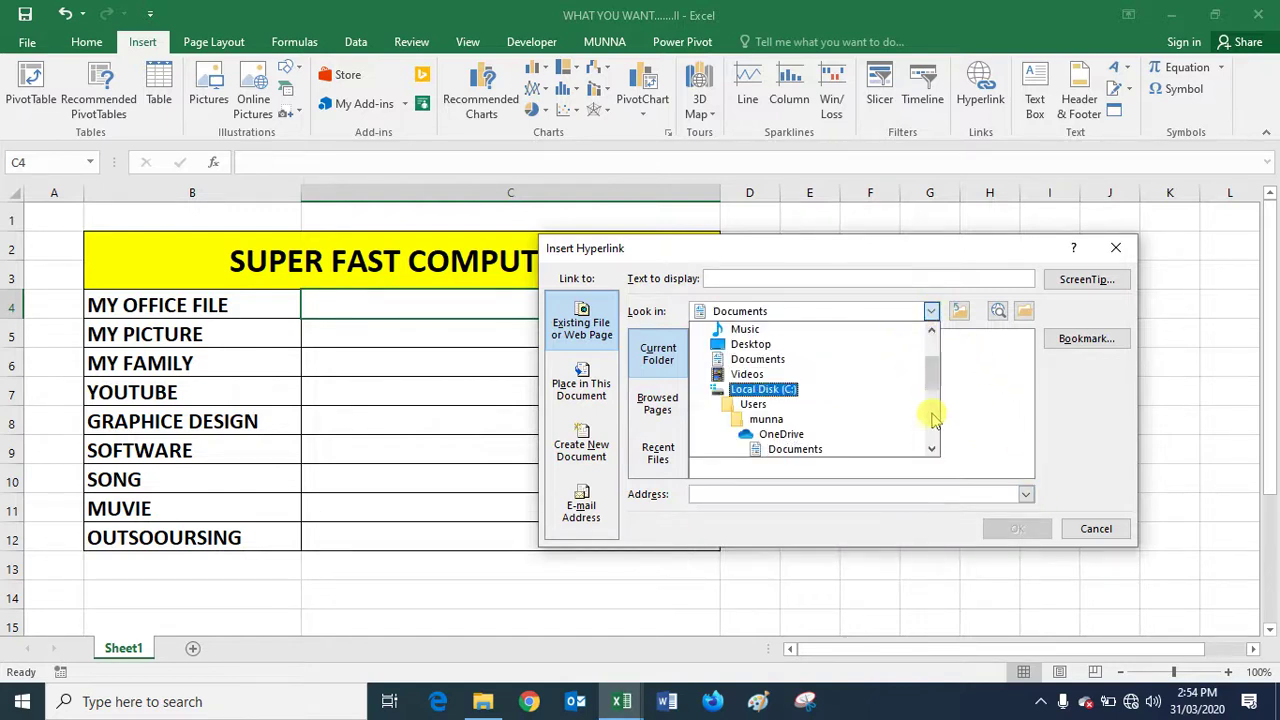
scroll(932, 447, down, 2)
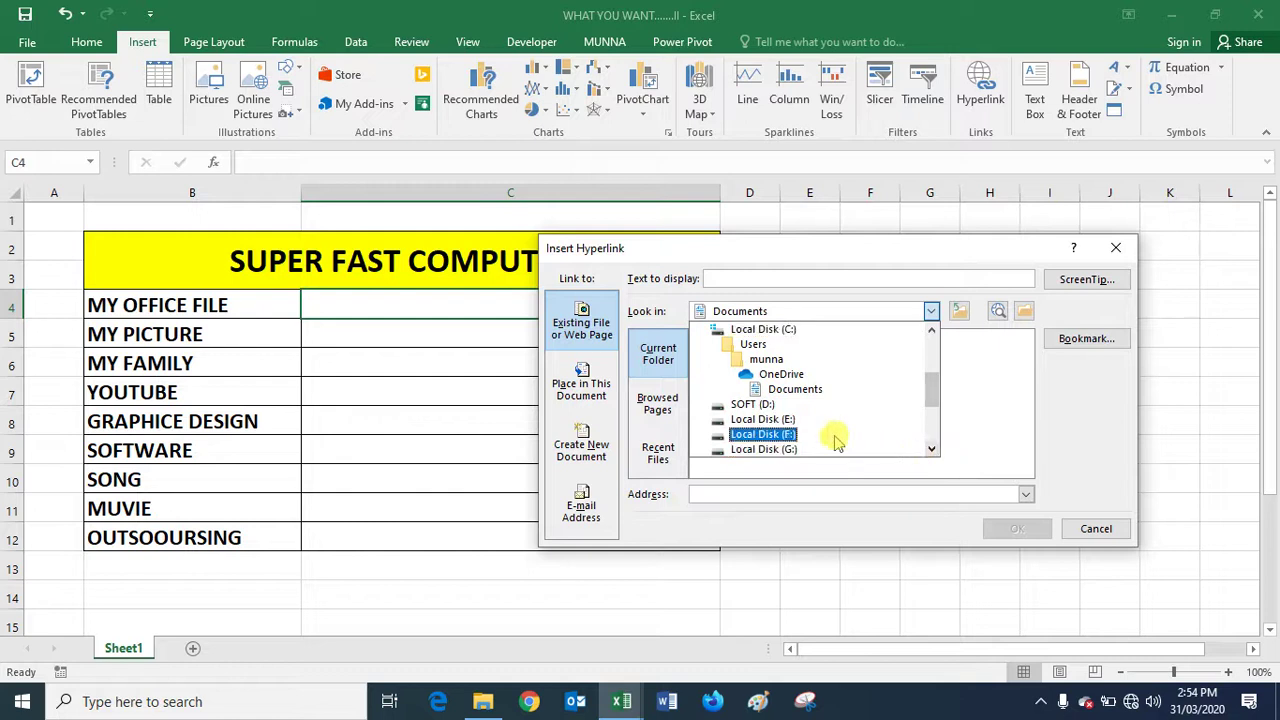
click(768, 420)
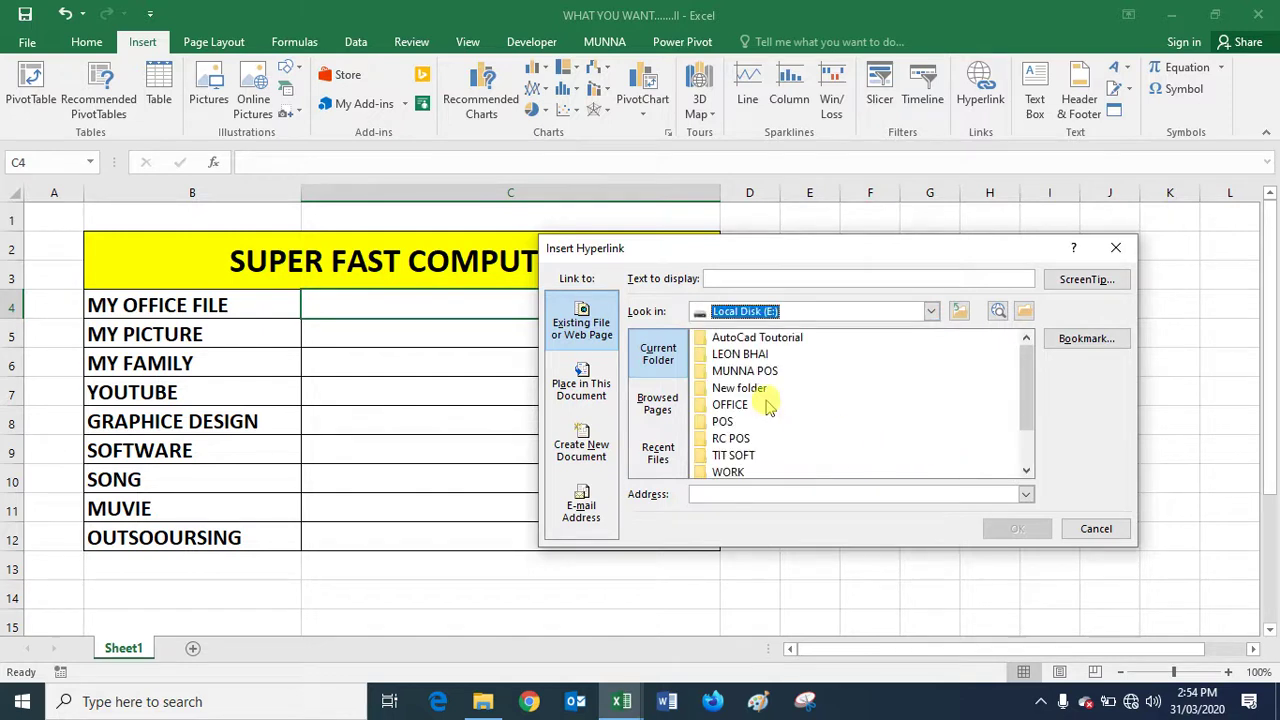
click(730, 404)
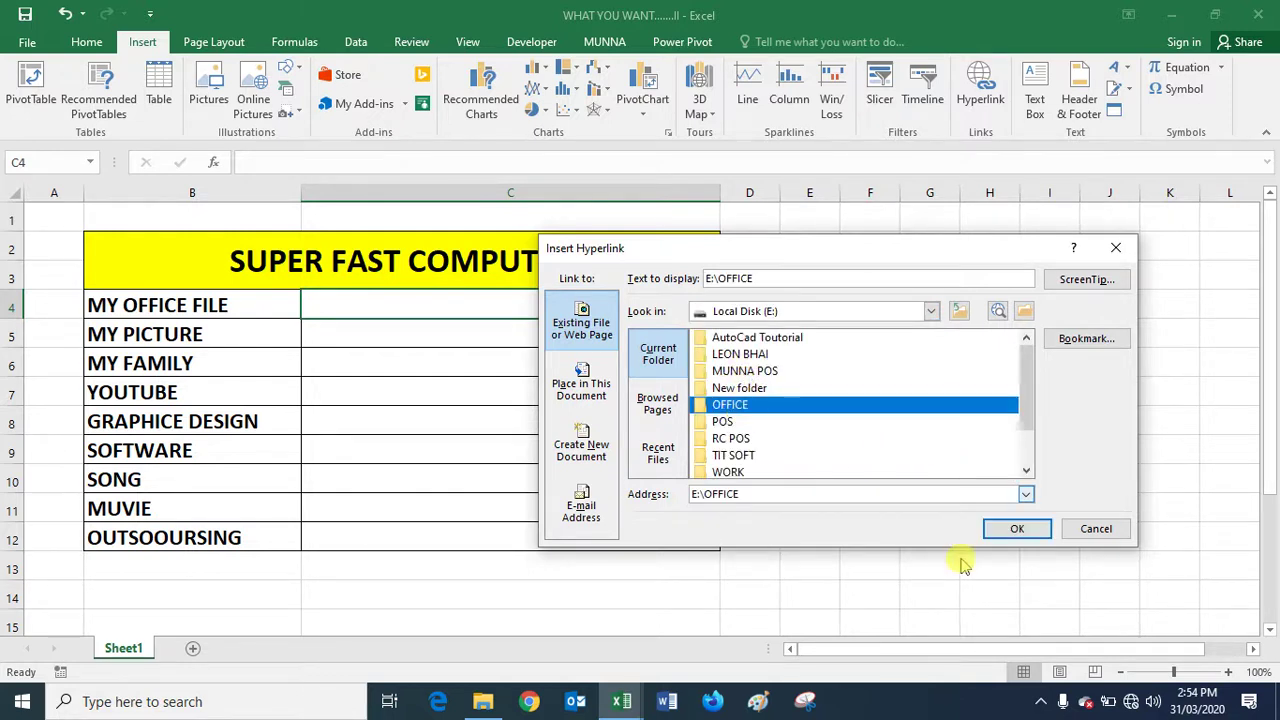
click(1006, 527)
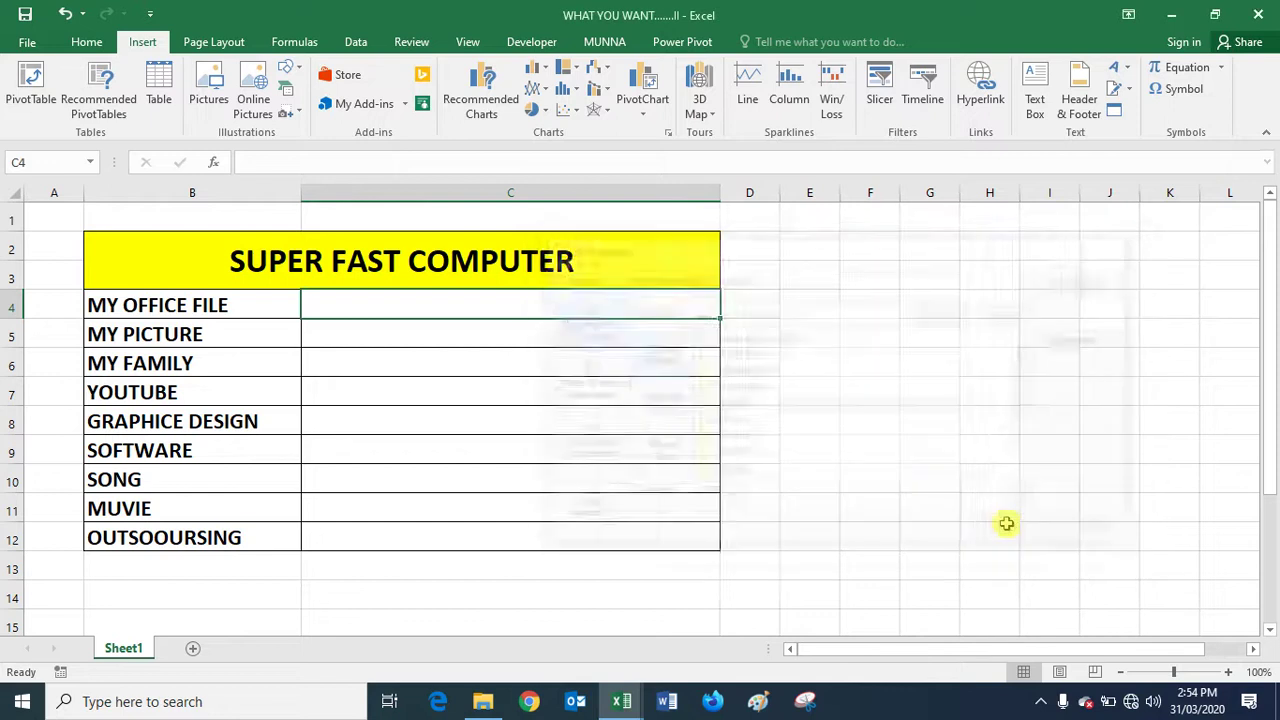
Hyperlink cell C5 to the G:\ALL MY PICTUER folder.
click(371, 337)
right_click(371, 337)
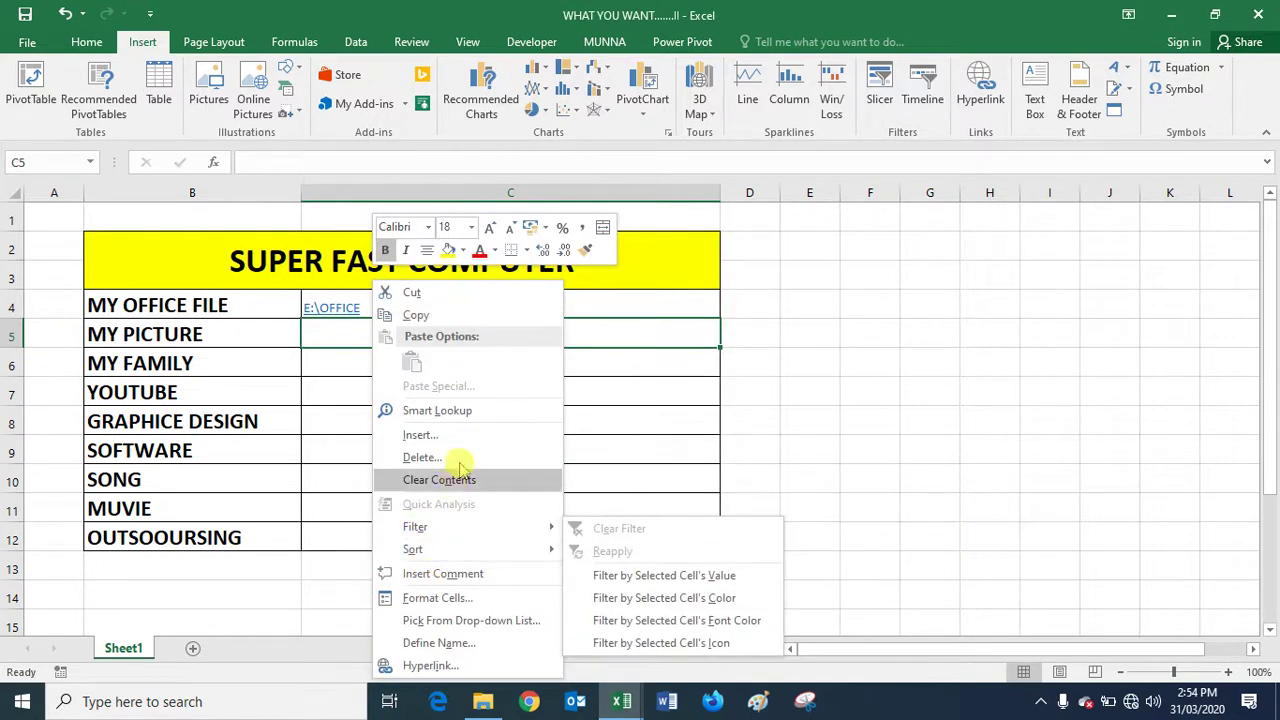
key(Escape)
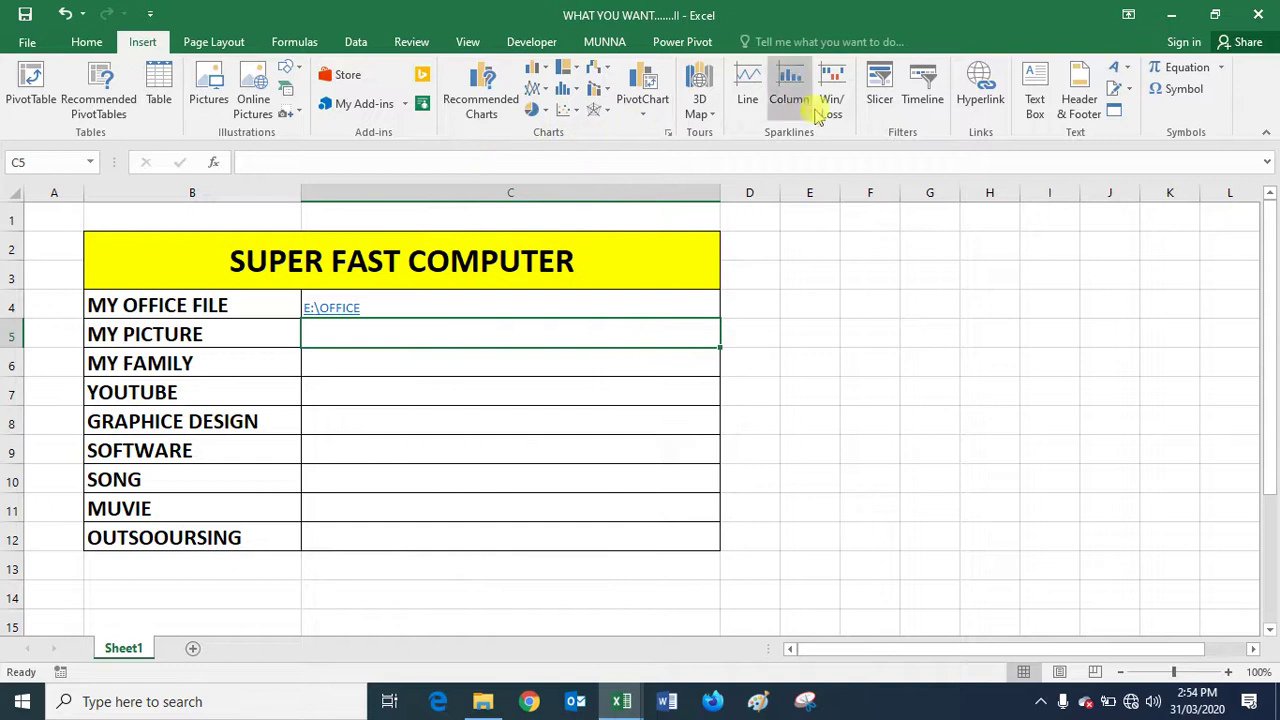
click(980, 95)
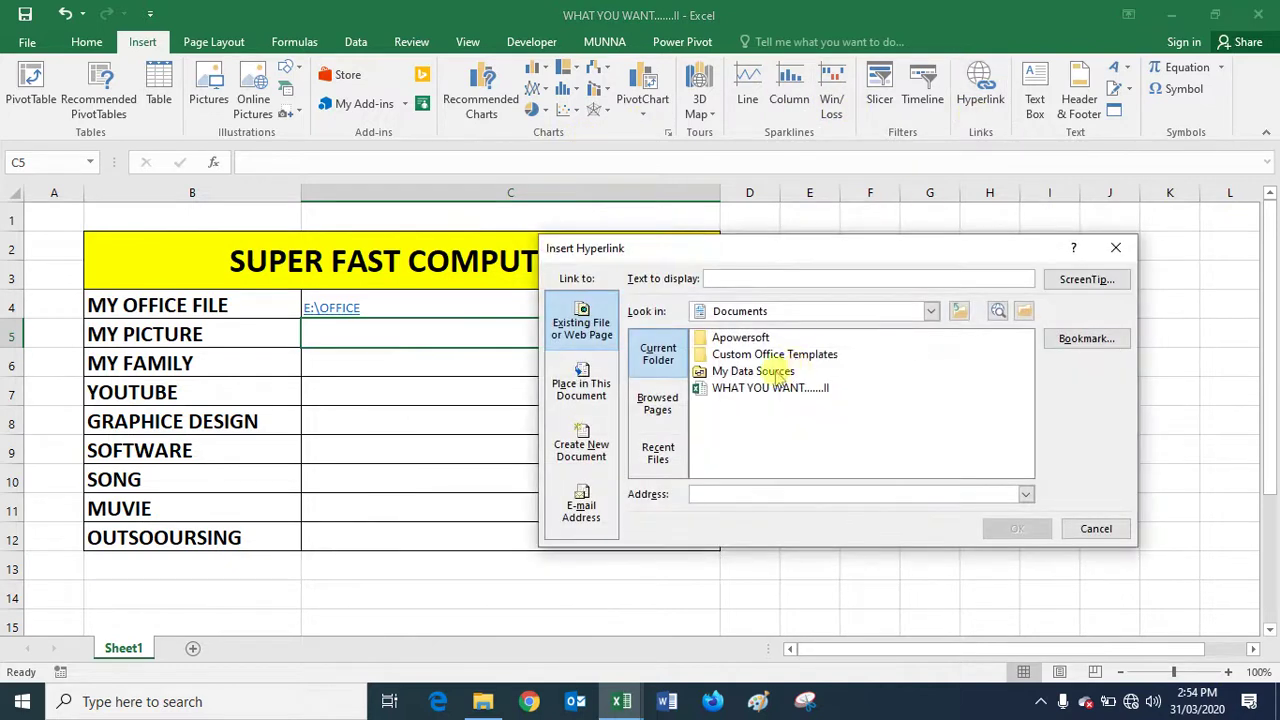
click(1022, 498)
click(1024, 500)
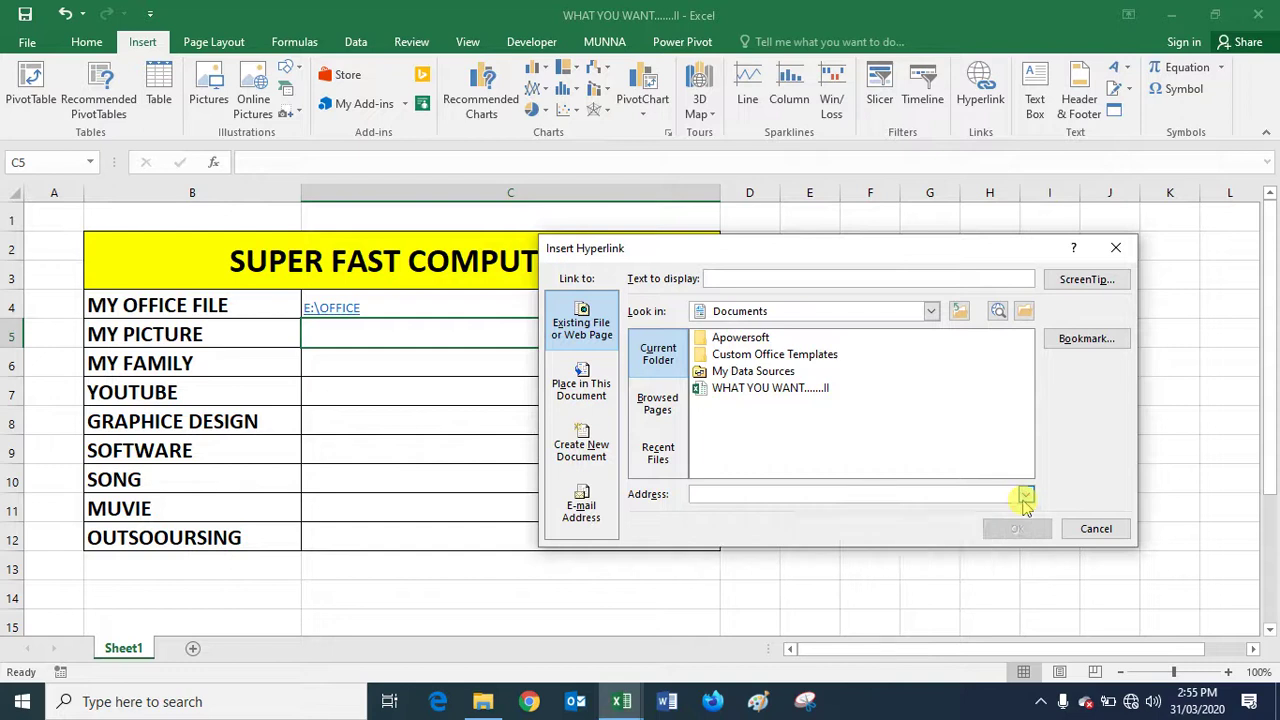
click(931, 311)
drag(929, 366, 931, 418)
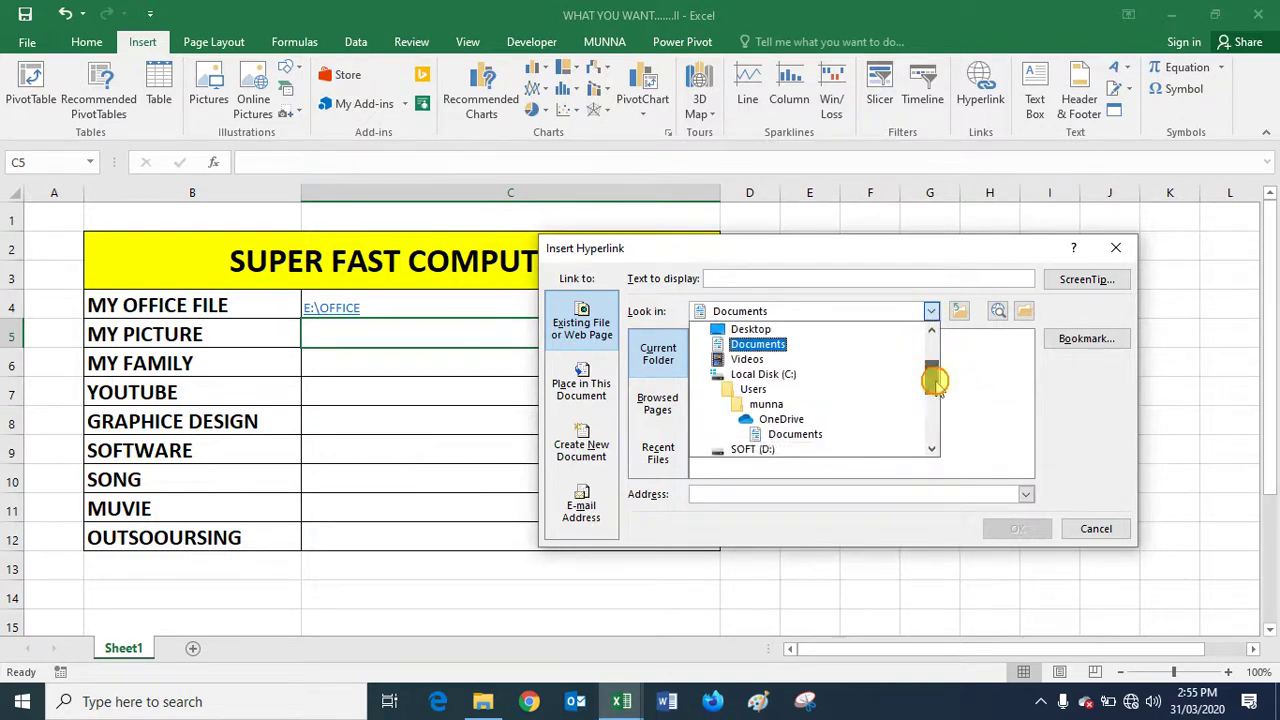
click(776, 387)
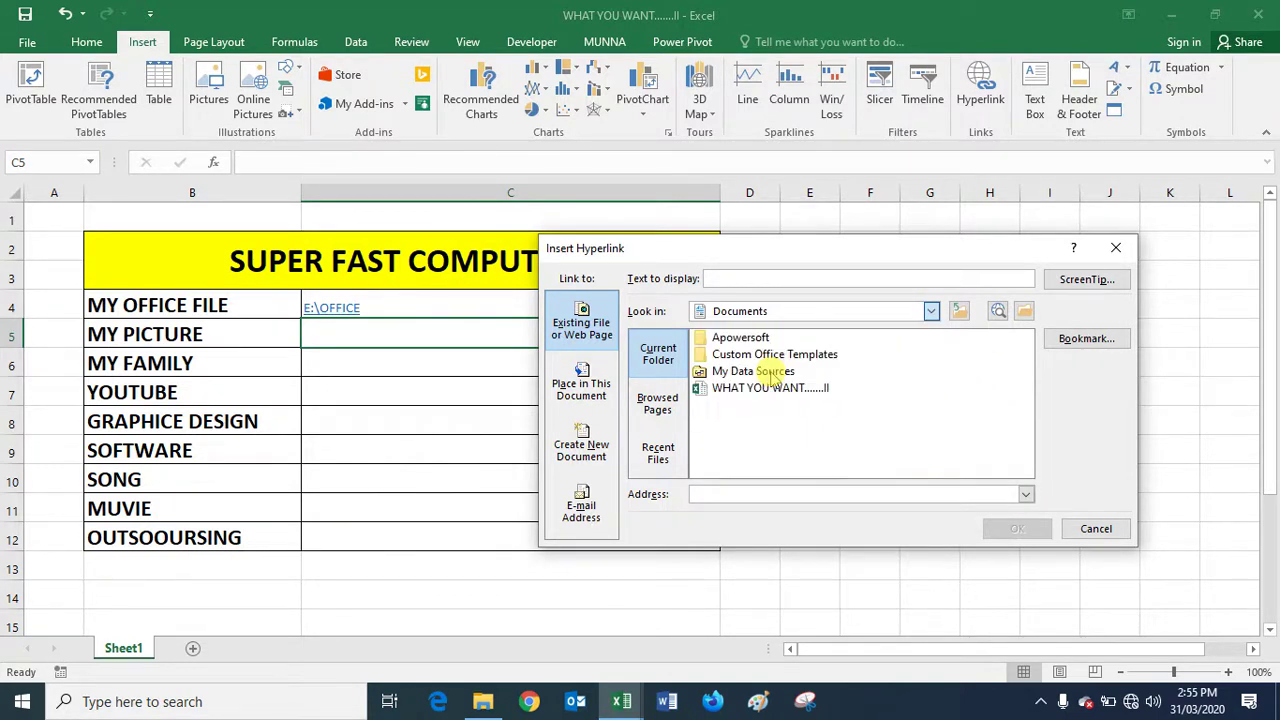
click(931, 311)
click(785, 440)
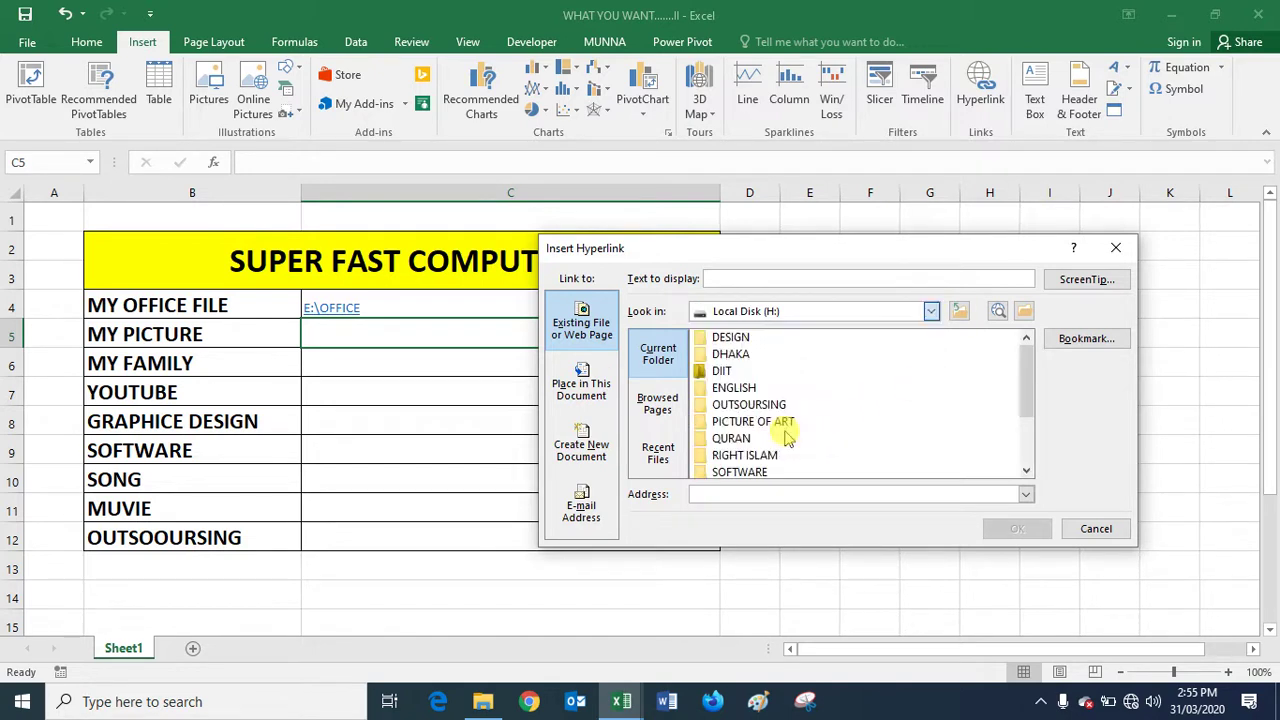
click(755, 355)
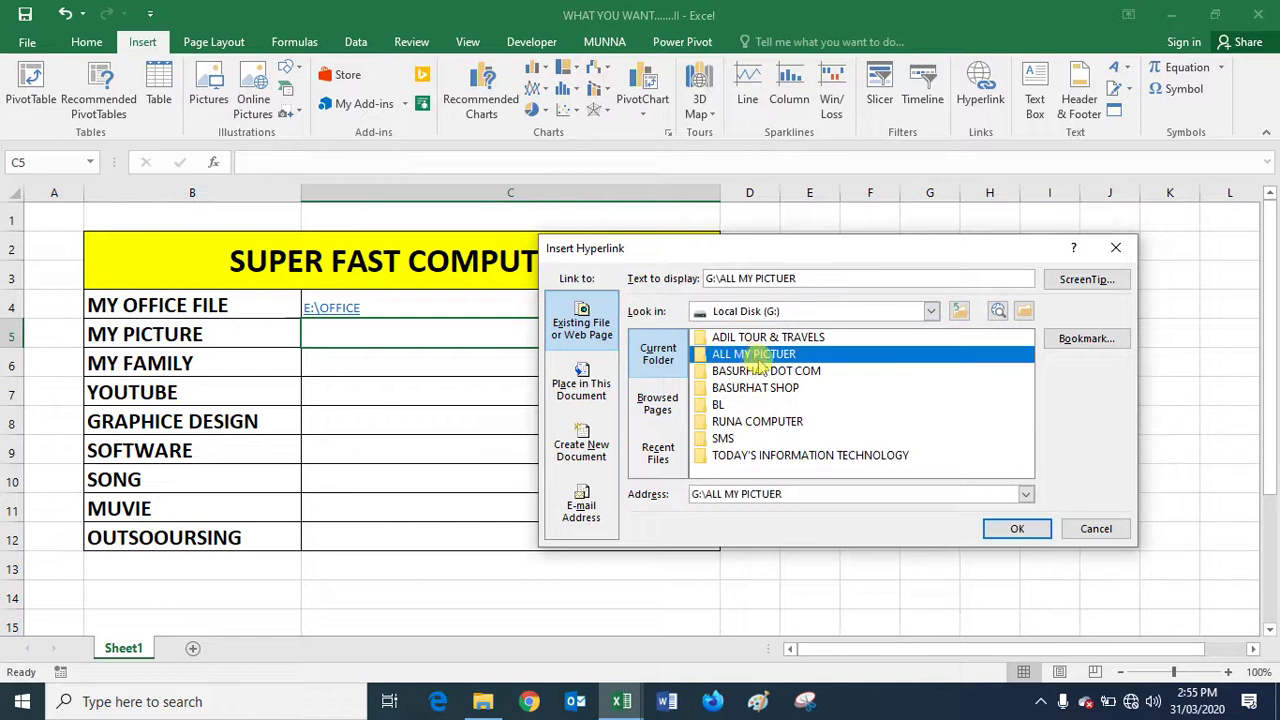
click(1015, 527)
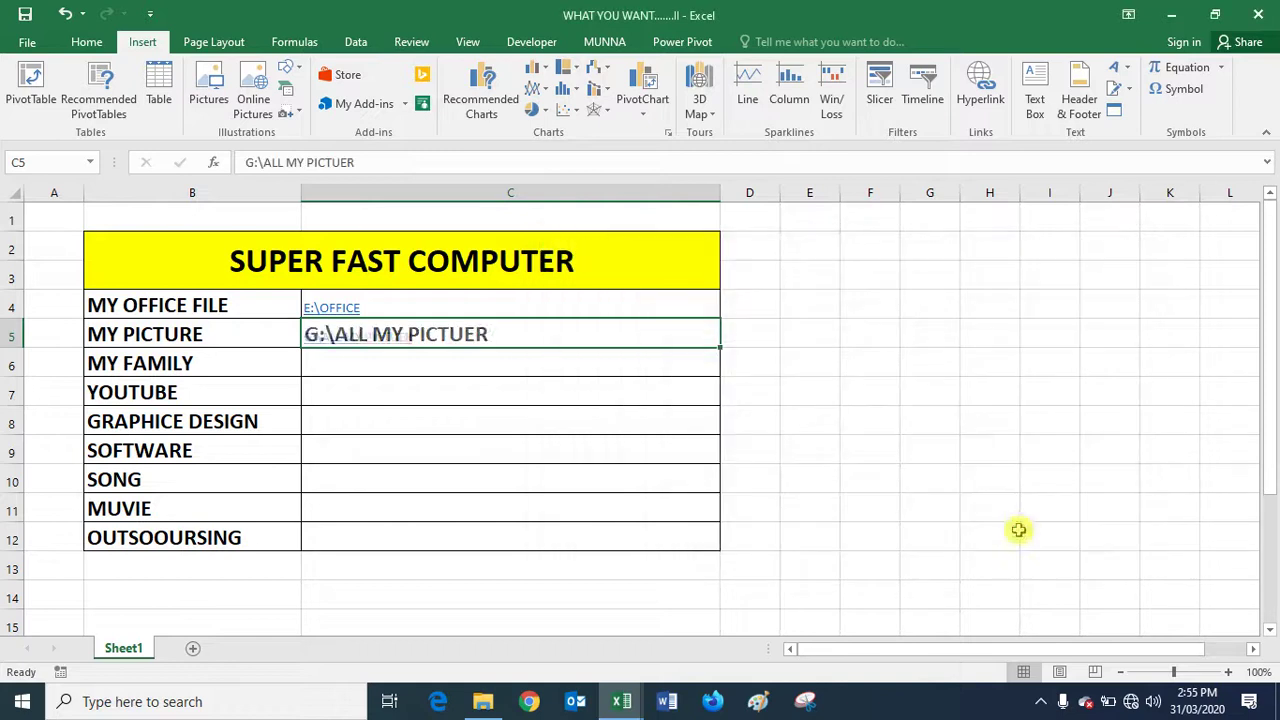
Hyperlink cell C7 beside YOUTUBE to the E:\YOUTUBE folder.
click(388, 364)
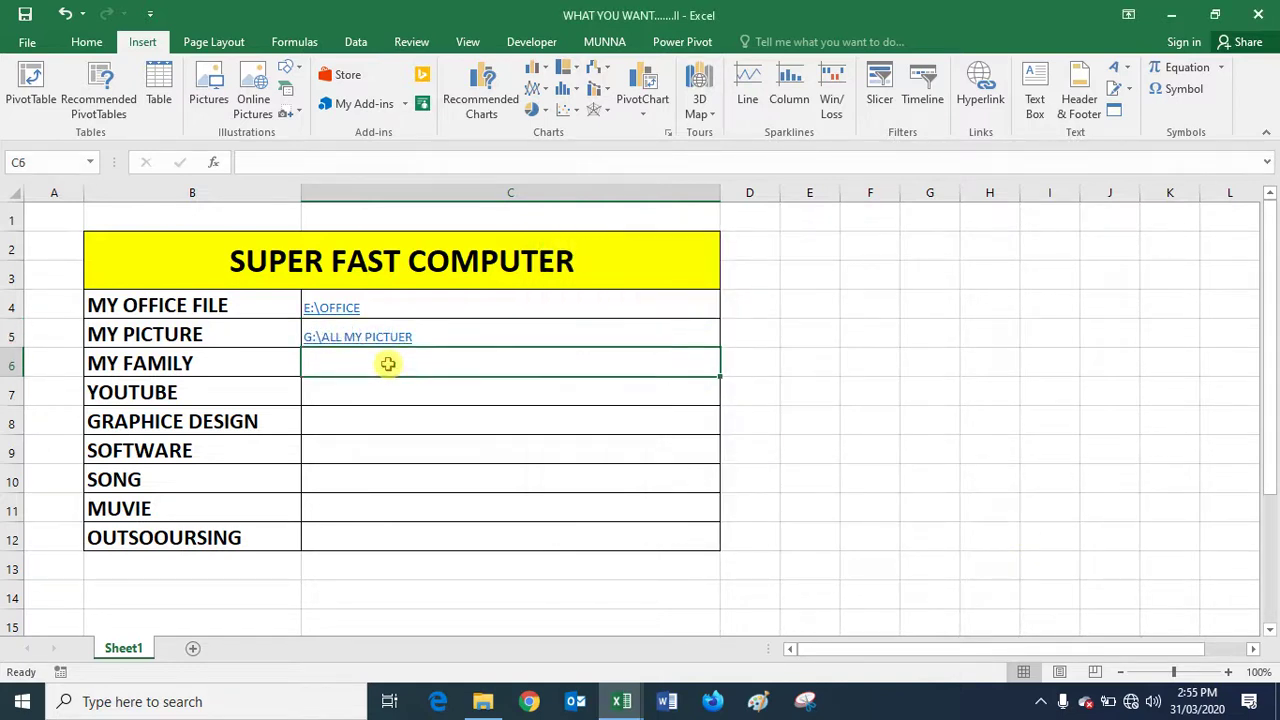
right_click(374, 400)
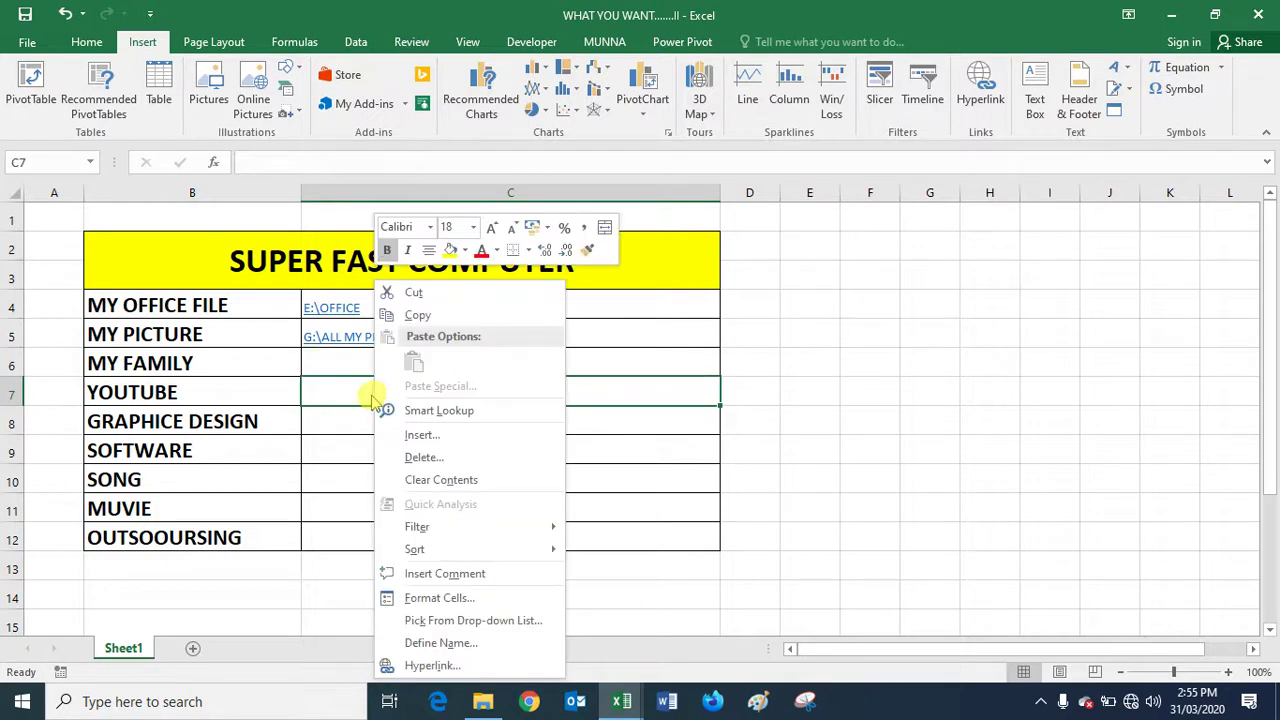
click(350, 396)
click(960, 107)
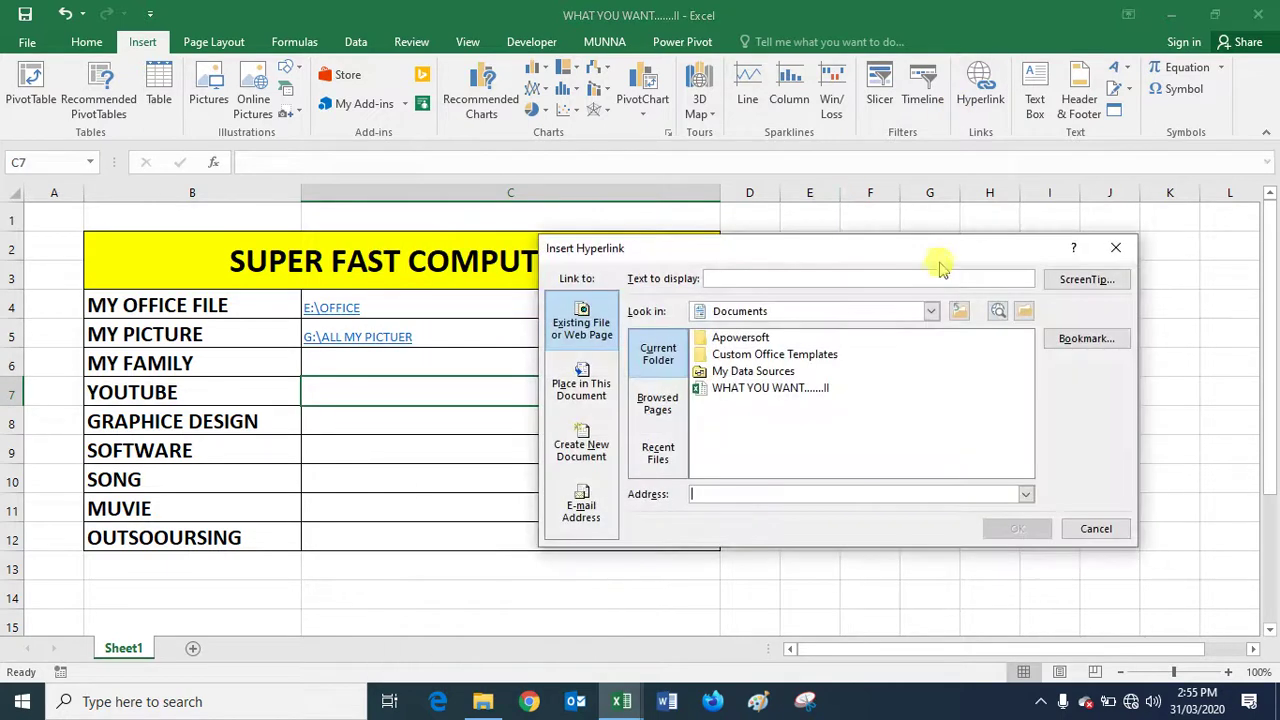
click(932, 311)
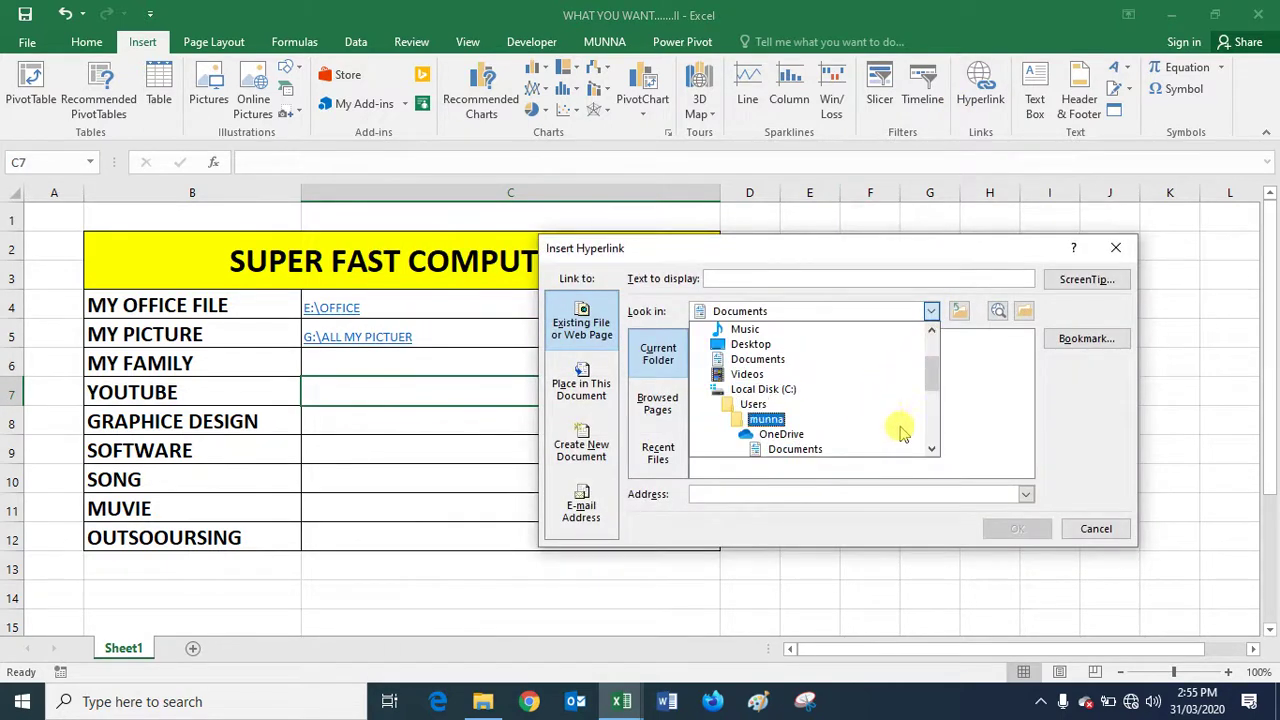
click(932, 448)
click(932, 448)
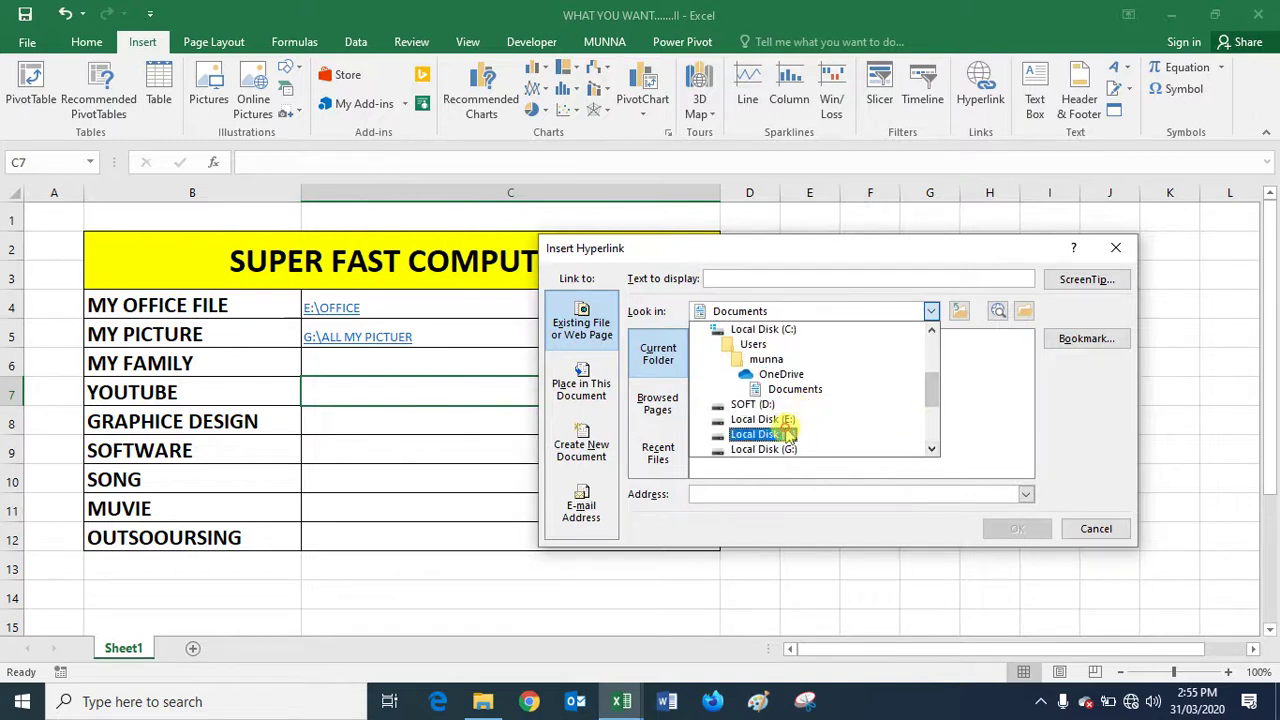
click(789, 435)
click(932, 311)
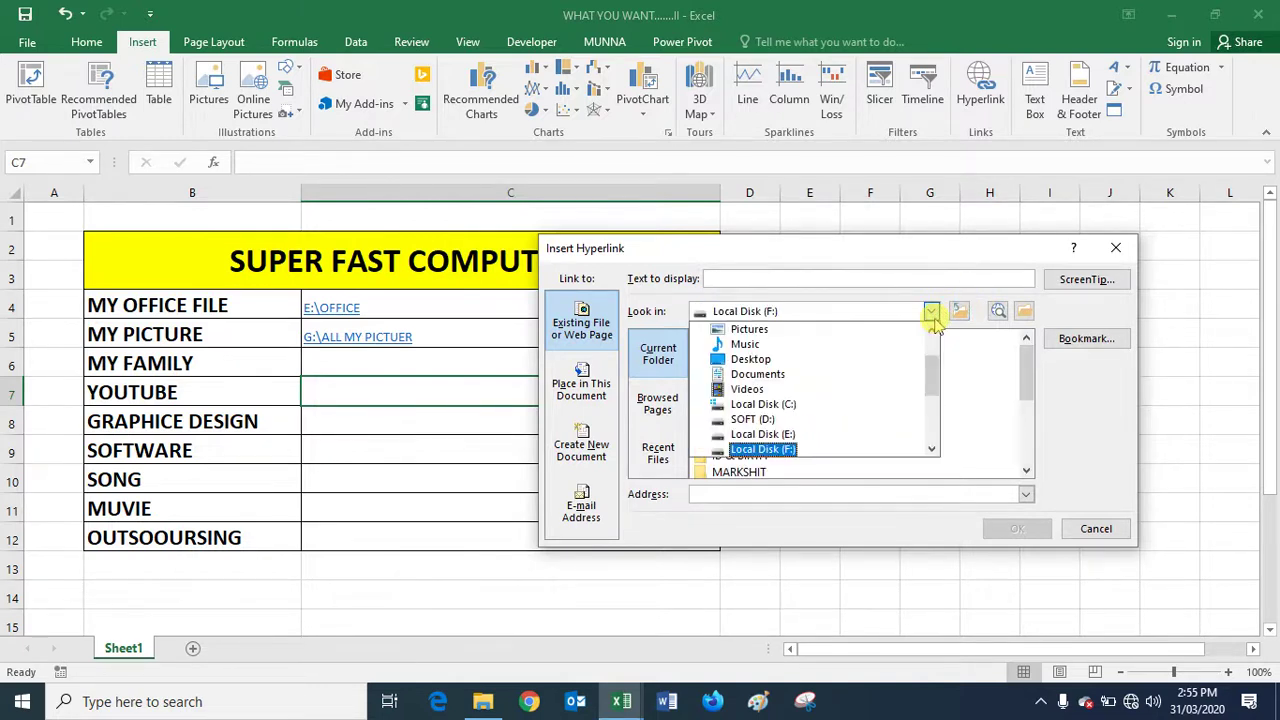
click(800, 434)
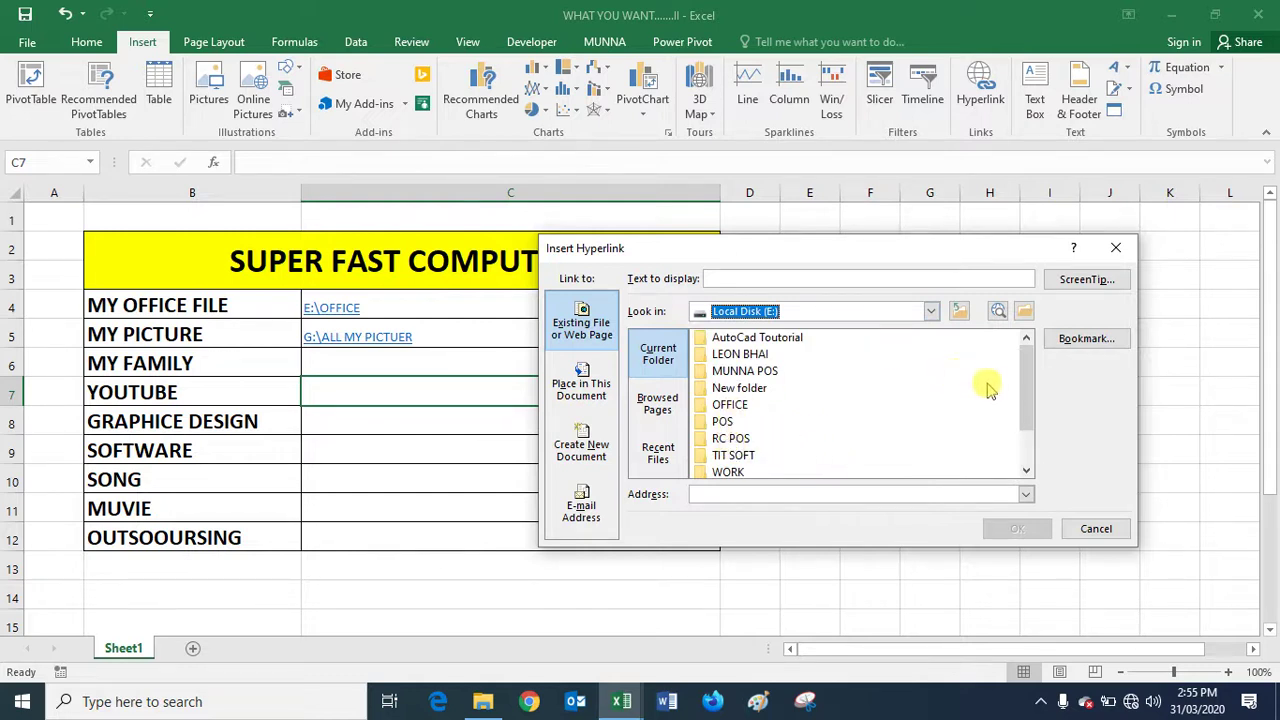
drag(1025, 397, 1025, 435)
click(718, 440)
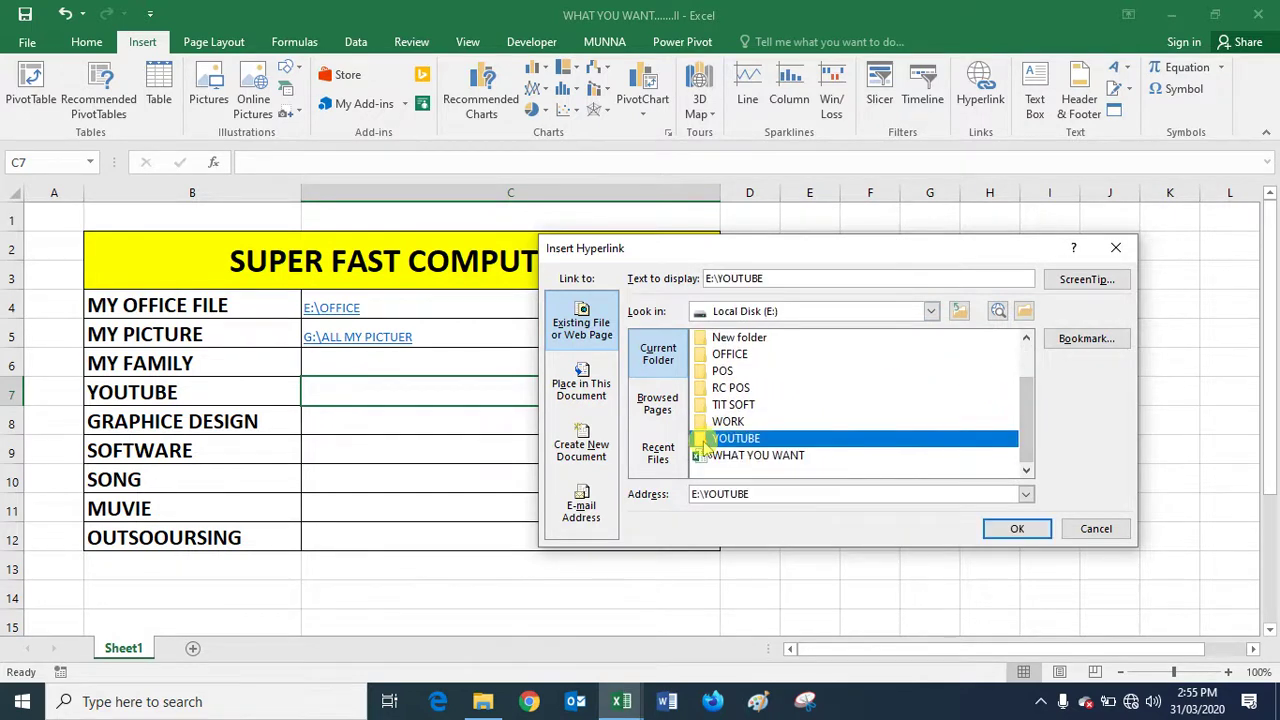
click(997, 530)
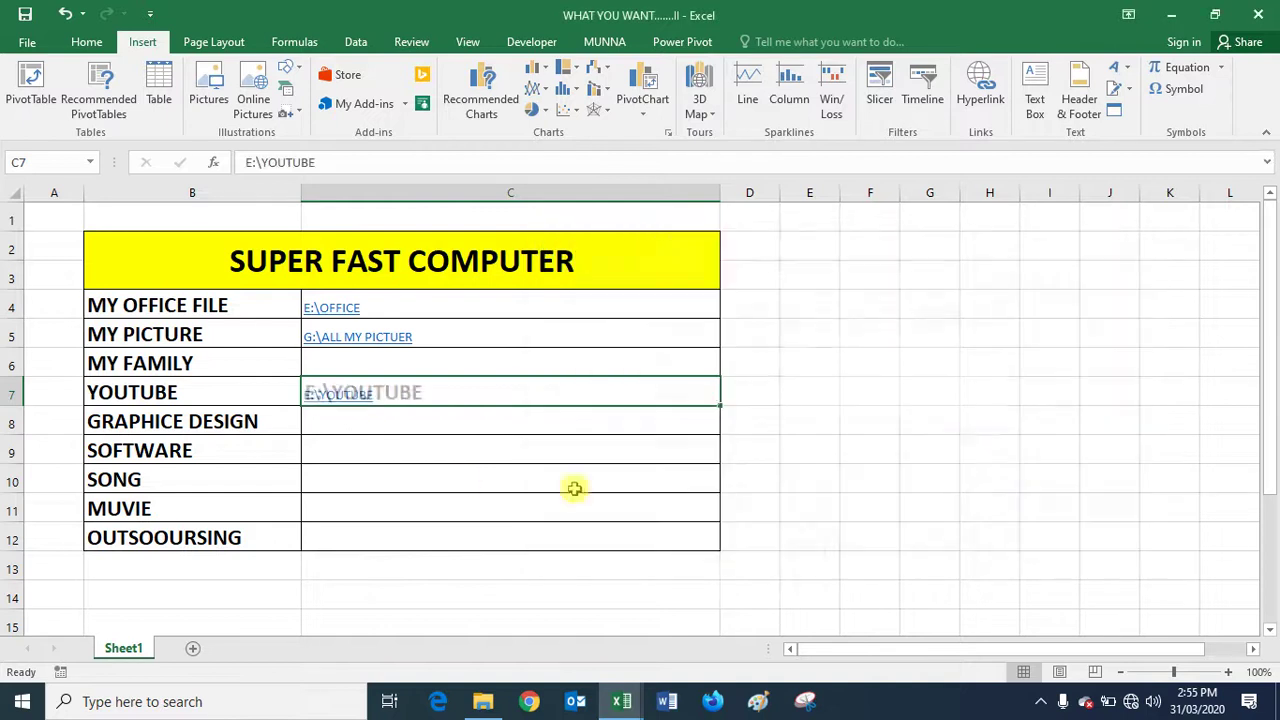
click(365, 422)
Link cell C8 to the H:\DESIGN folder through the right-click Hyperlink option.
right_click(364, 425)
click(362, 421)
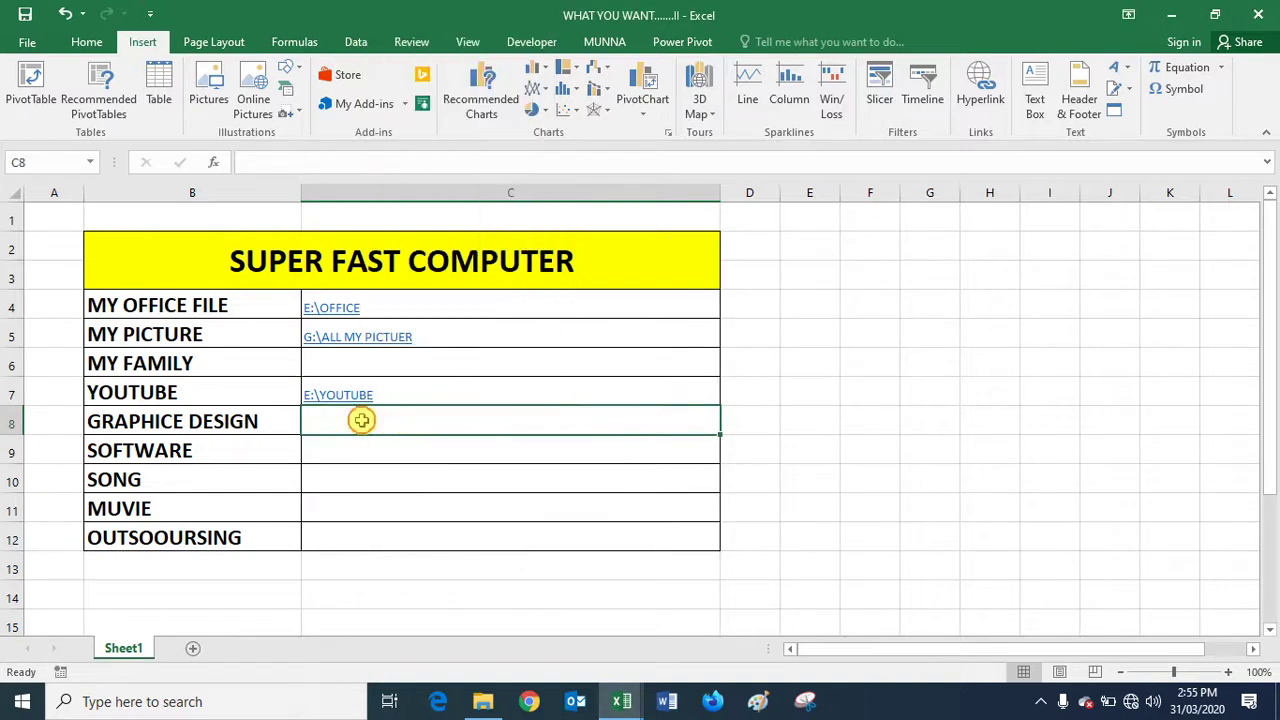
right_click(362, 421)
click(416, 406)
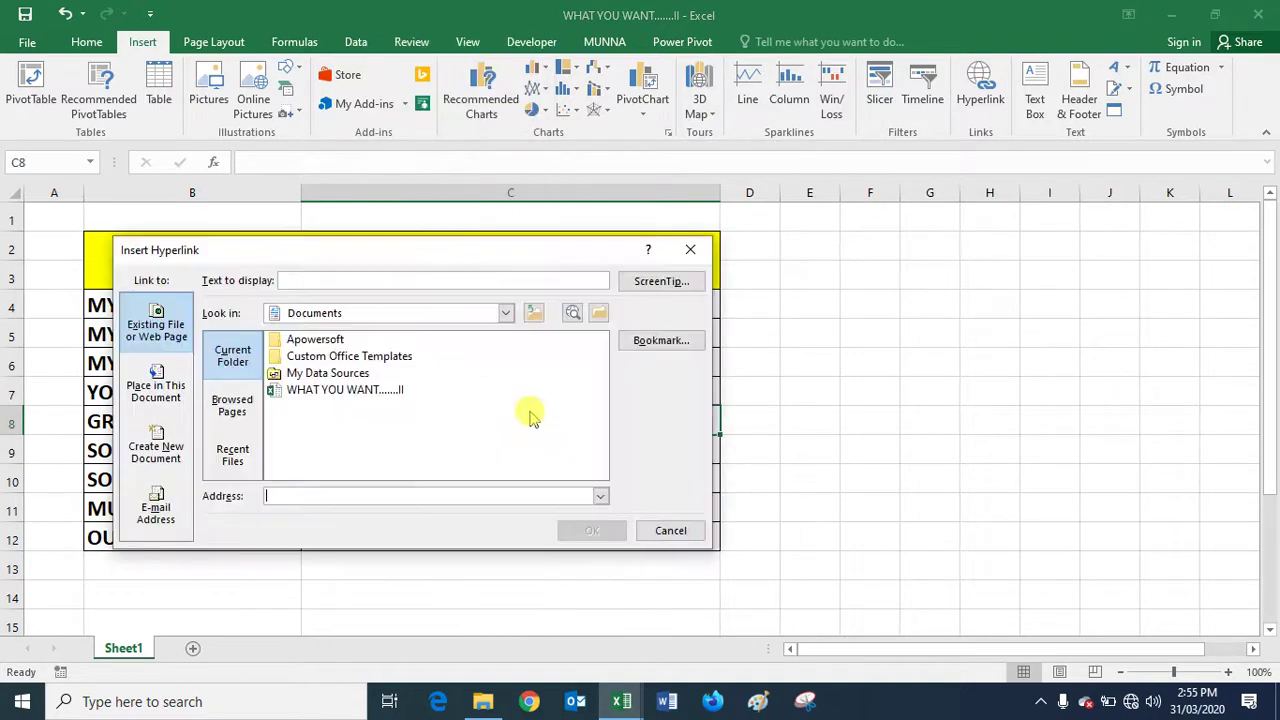
click(506, 313)
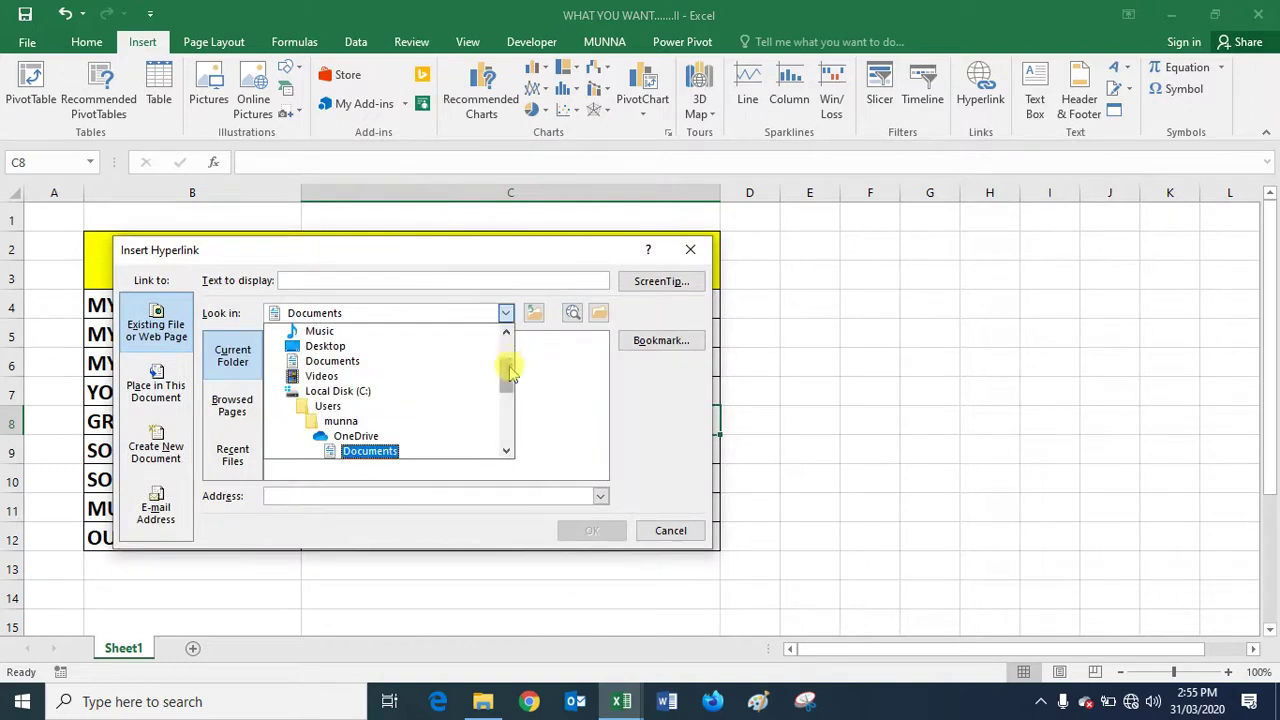
drag(507, 364, 510, 435)
click(345, 450)
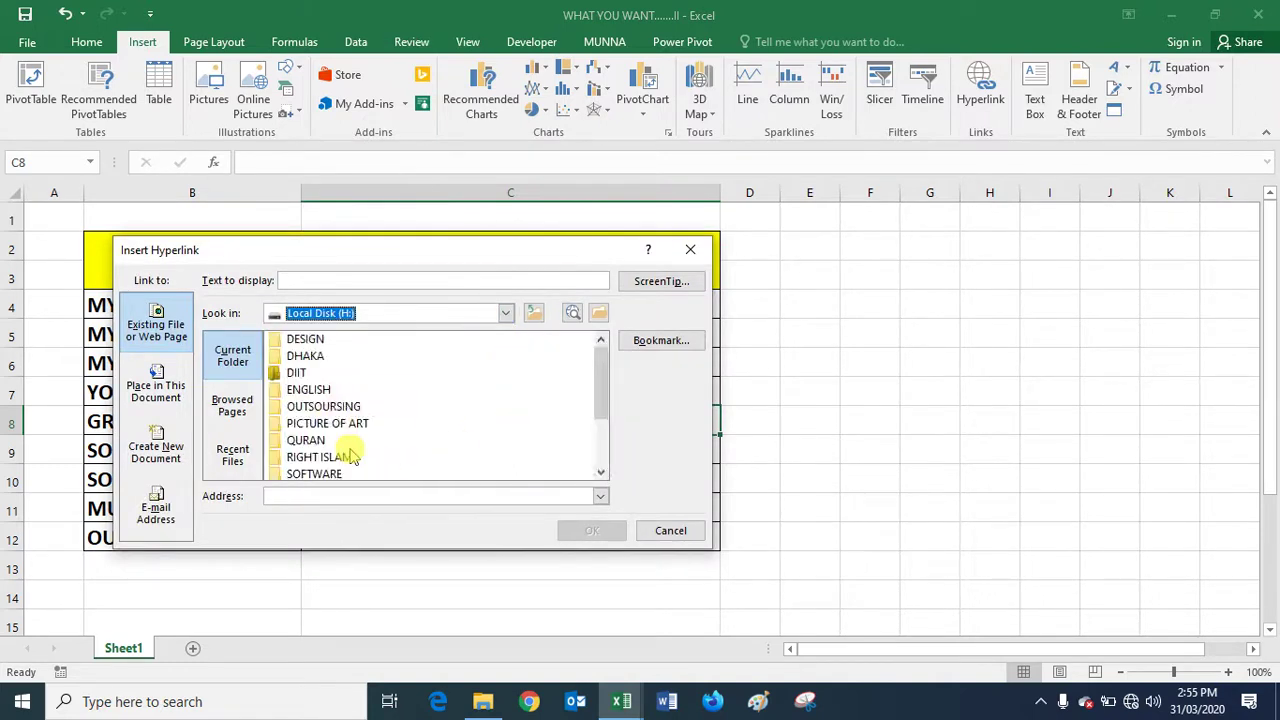
click(304, 339)
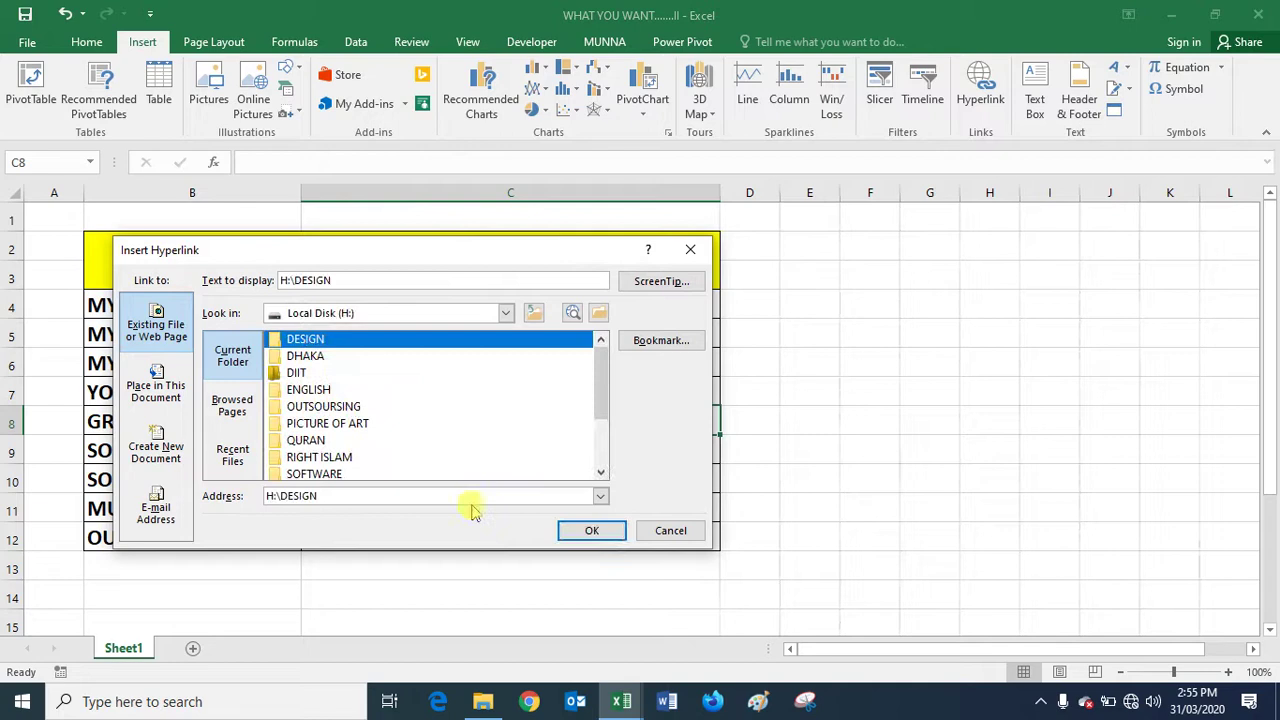
click(591, 530)
Link cell C9 beside SOFTWARE to the H:\SOFTWARE folder.
click(340, 450)
right_click(340, 450)
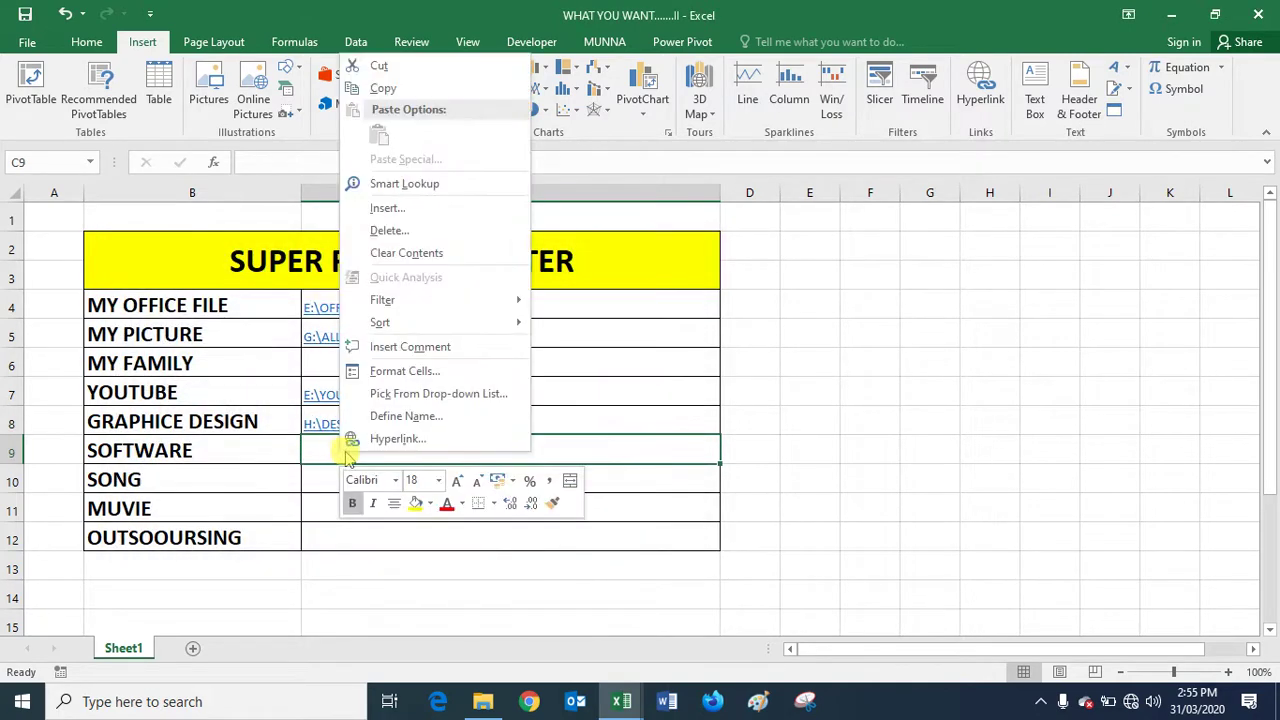
click(390, 447)
click(484, 353)
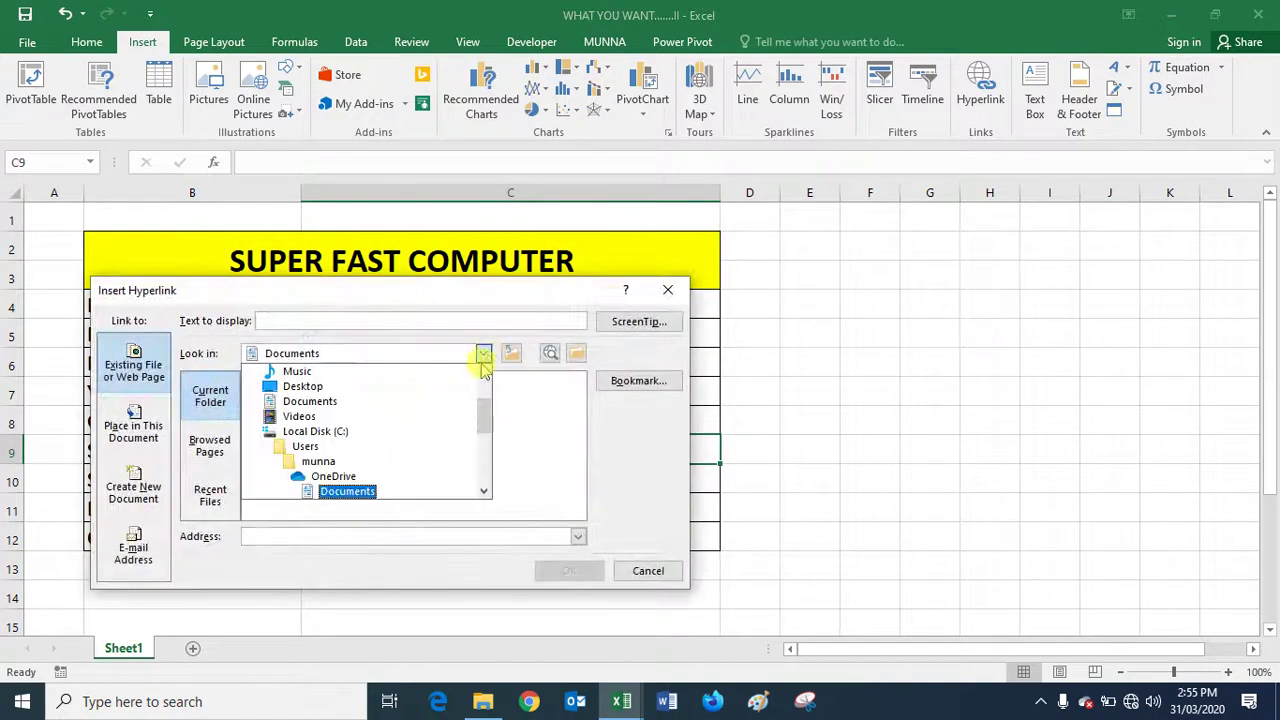
drag(484, 385, 482, 470)
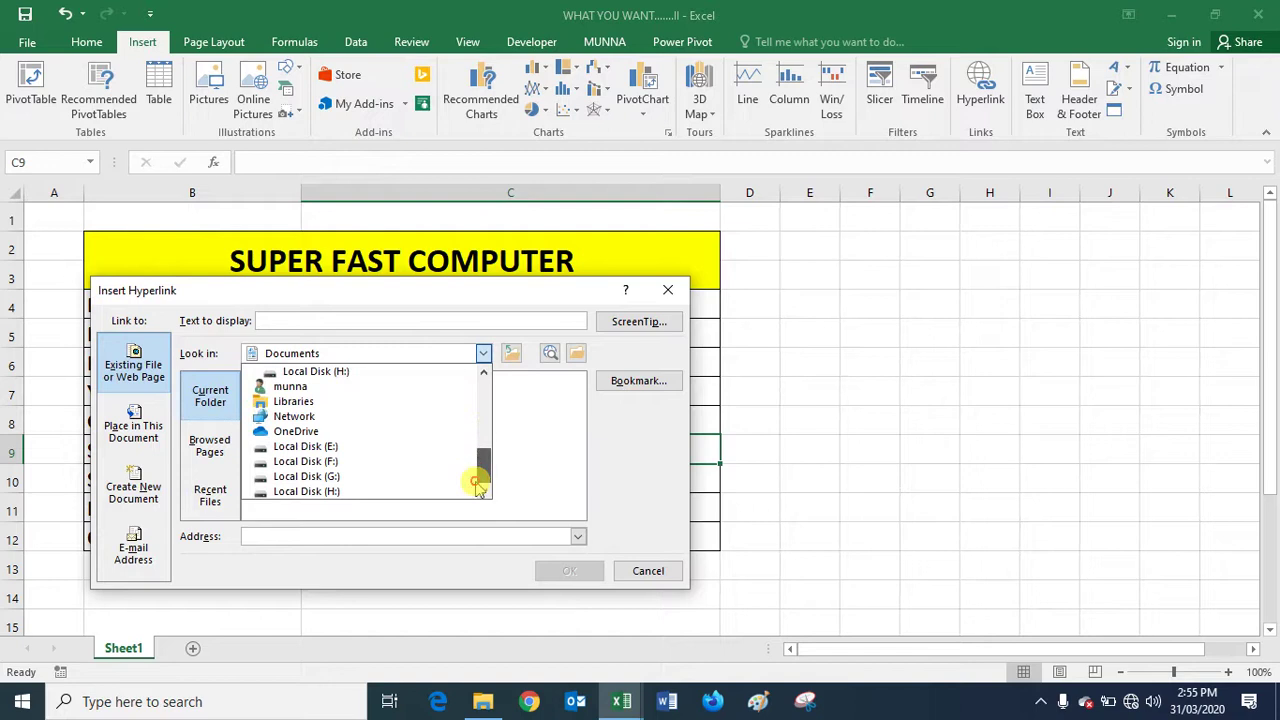
click(345, 492)
click(291, 514)
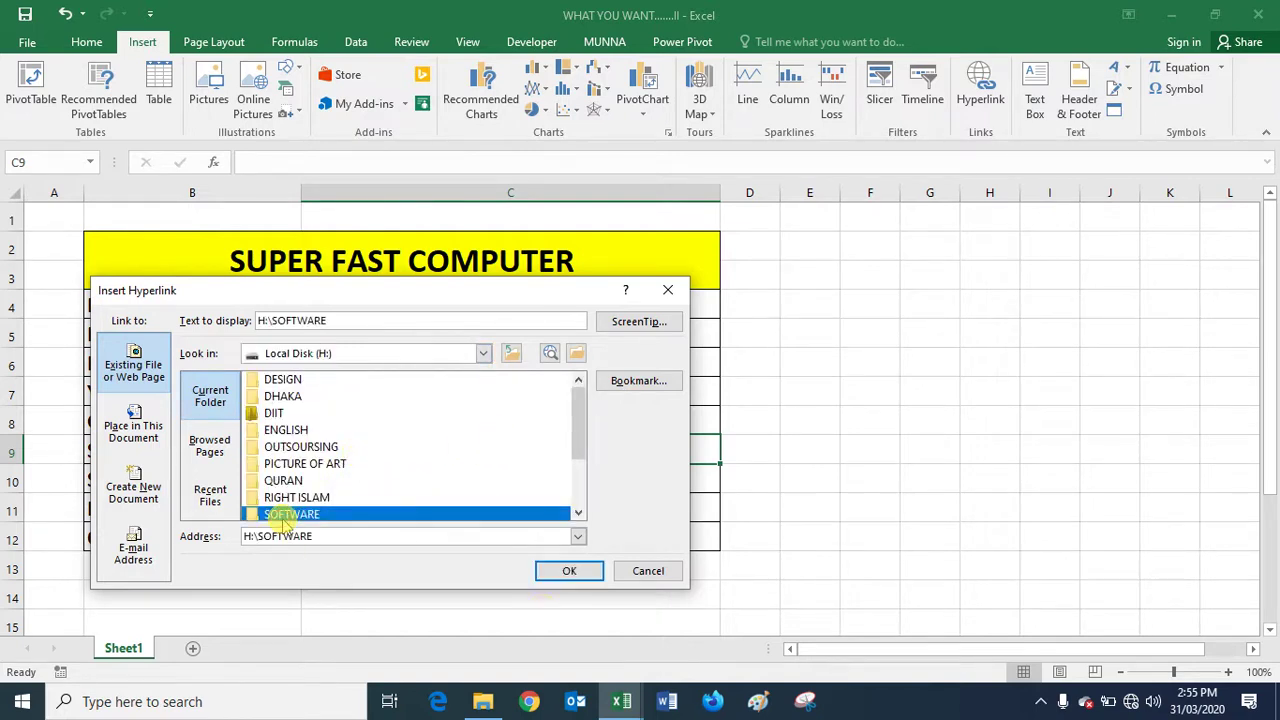
click(569, 570)
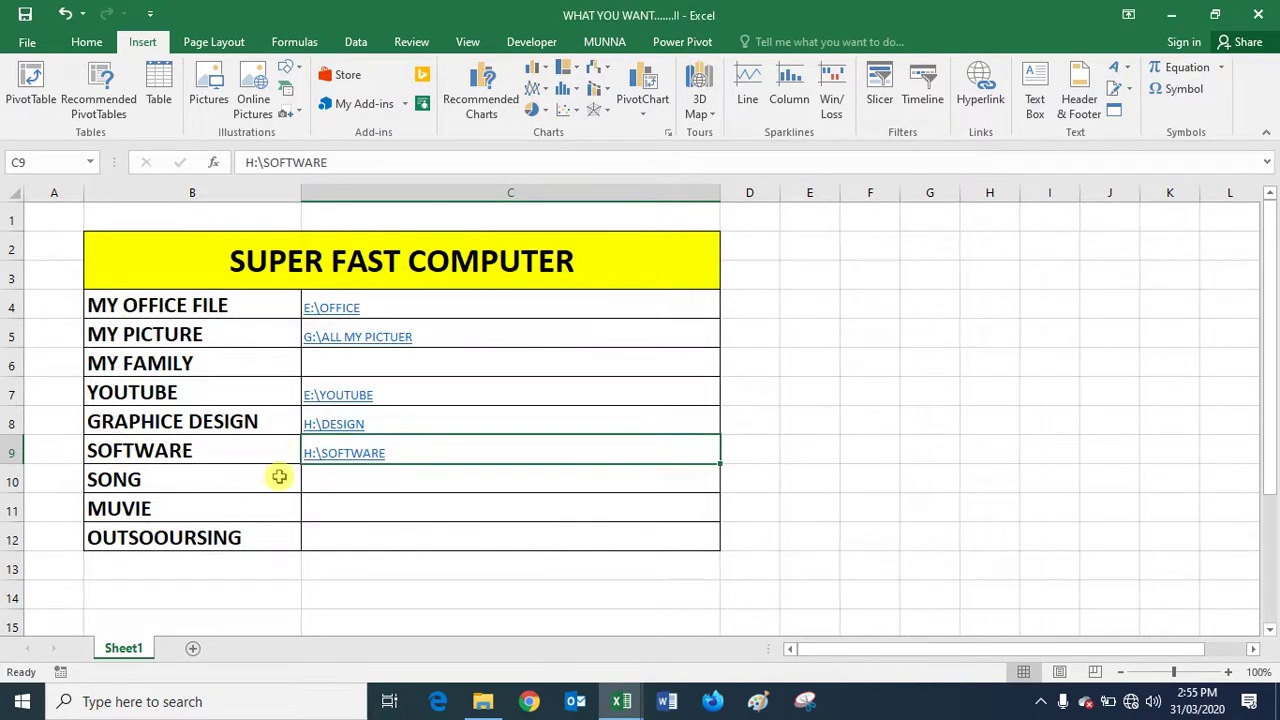
Link cell C10 beside SONG to the H:\SONG folder.
click(331, 481)
right_click(334, 482)
click(360, 549)
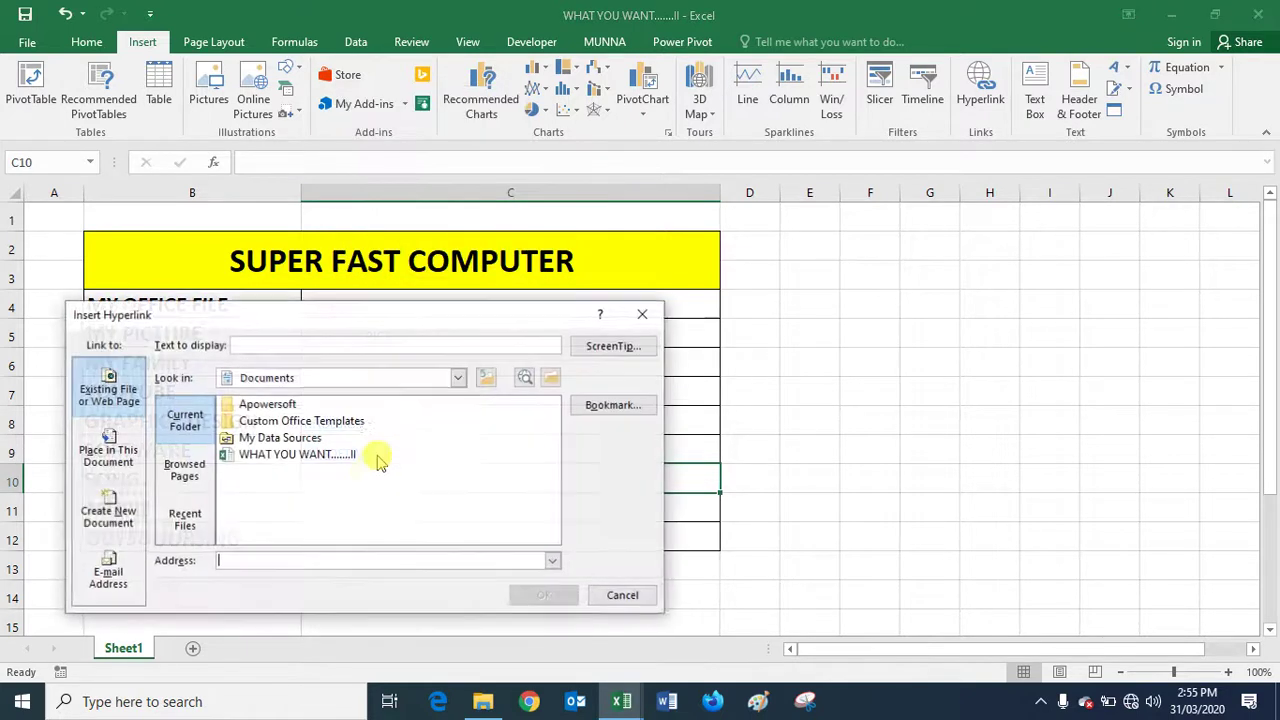
click(455, 378)
drag(458, 415, 466, 510)
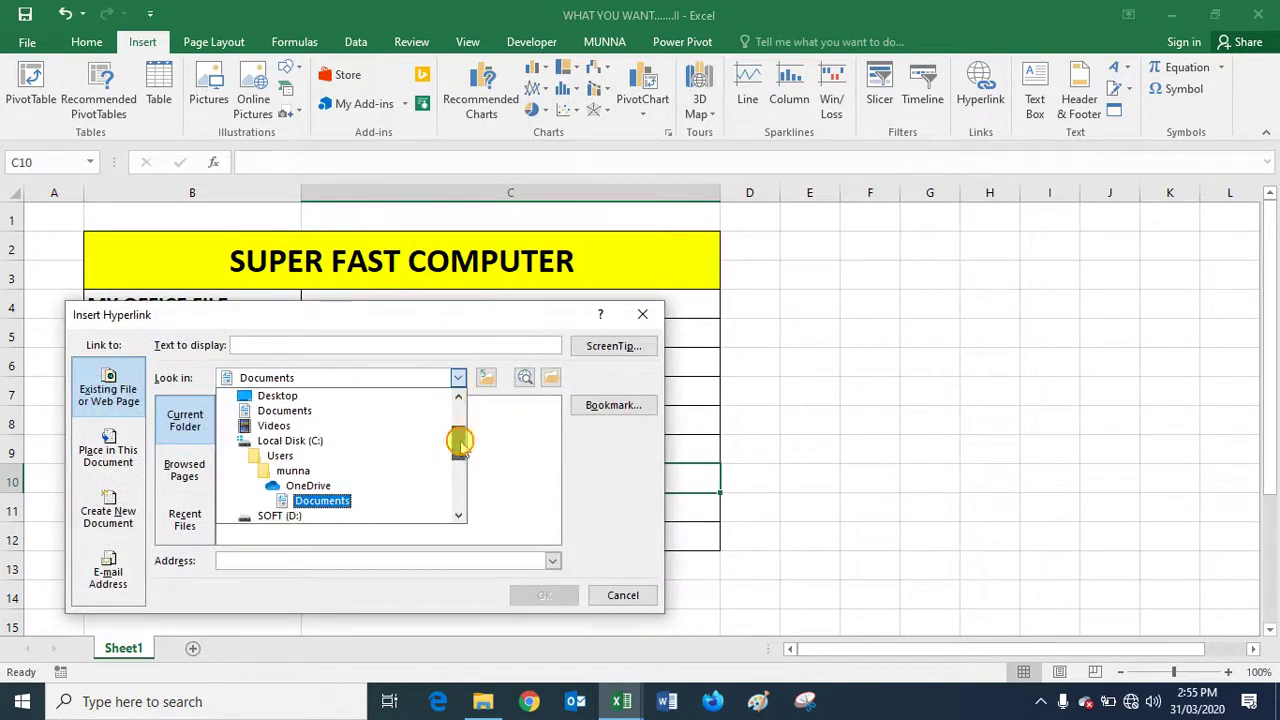
click(405, 518)
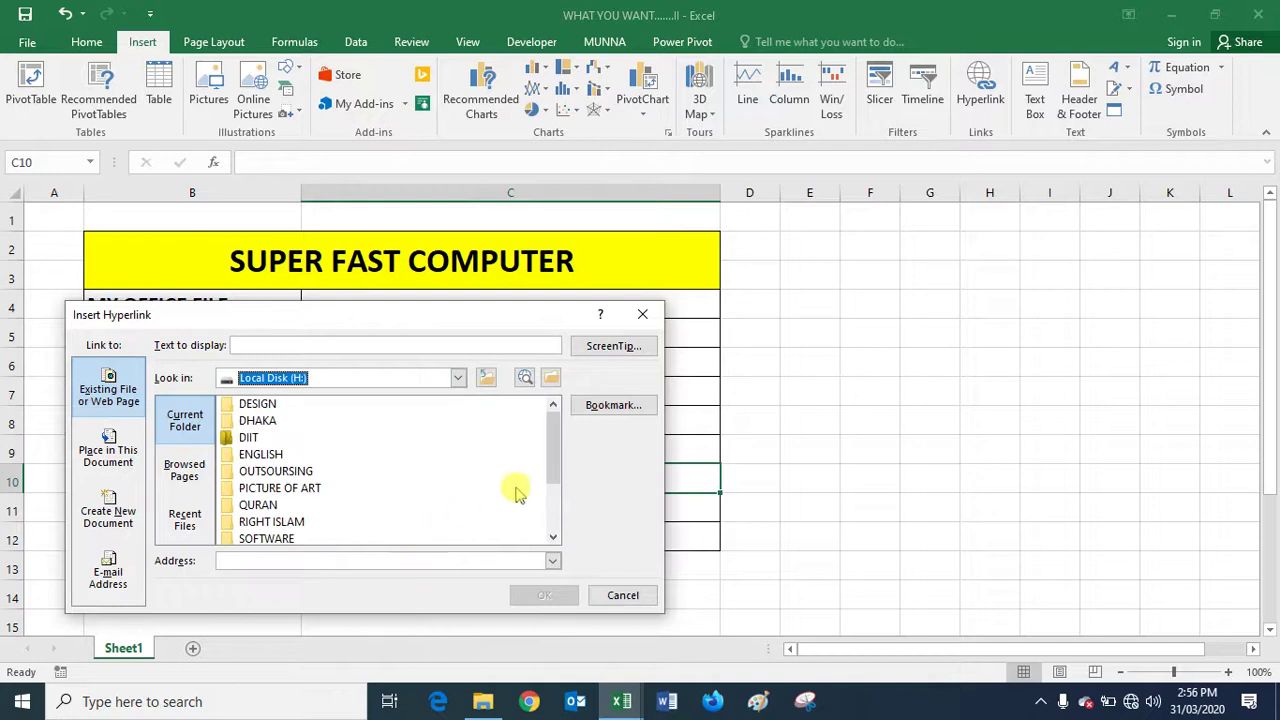
scroll(552, 507, down, 2)
scroll(552, 507, down, 1)
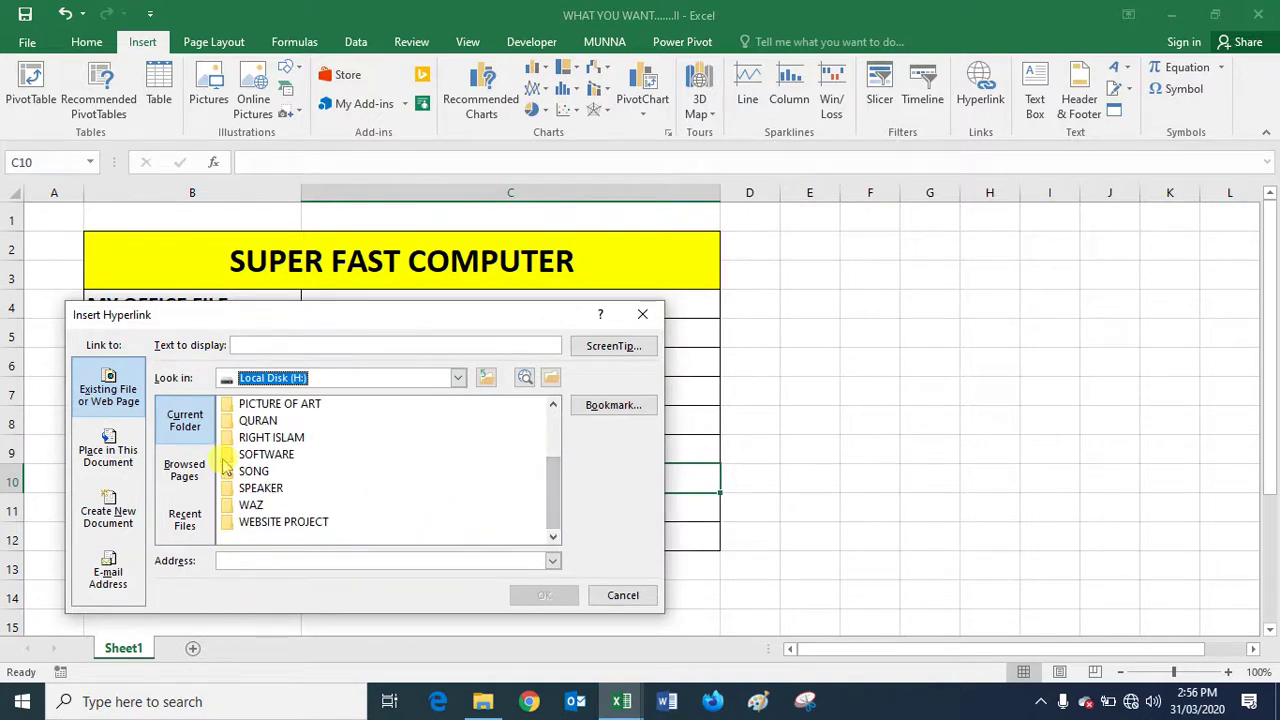
click(250, 471)
click(531, 594)
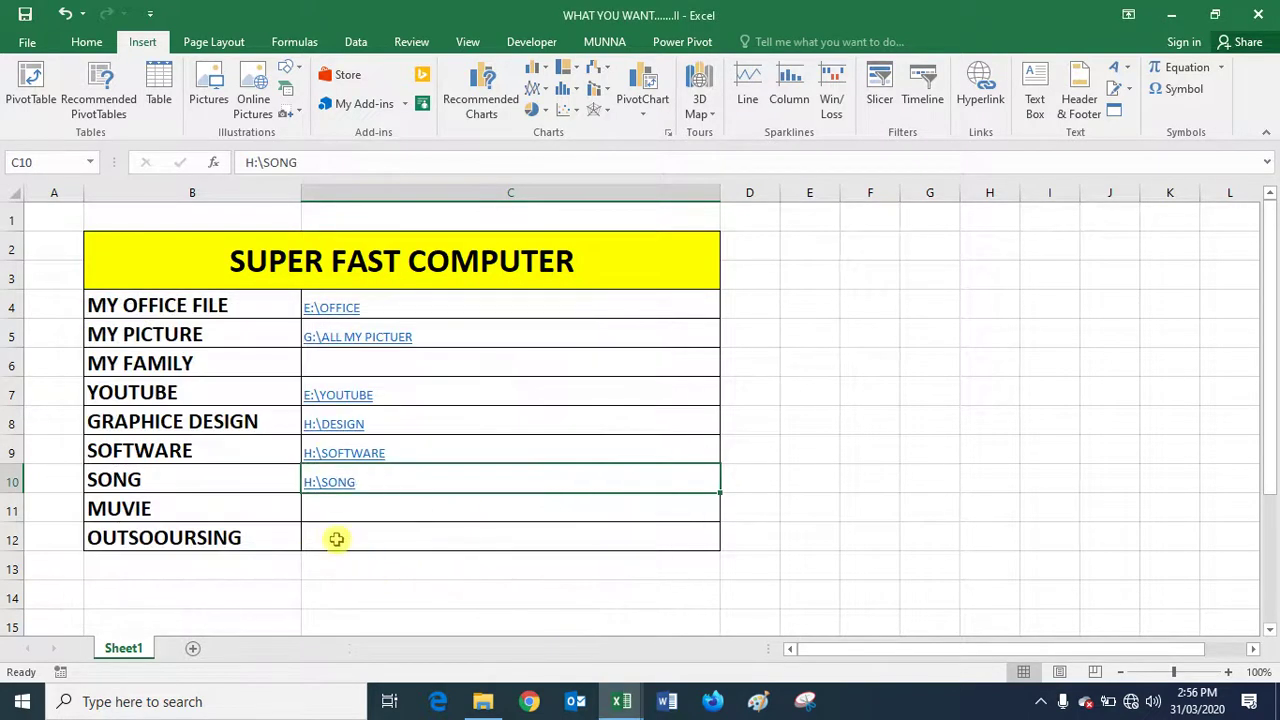
Link cell C11 beside MUVIE to the H:\SONG\MOVIES folder.
click(370, 517)
right_click(370, 517)
click(414, 500)
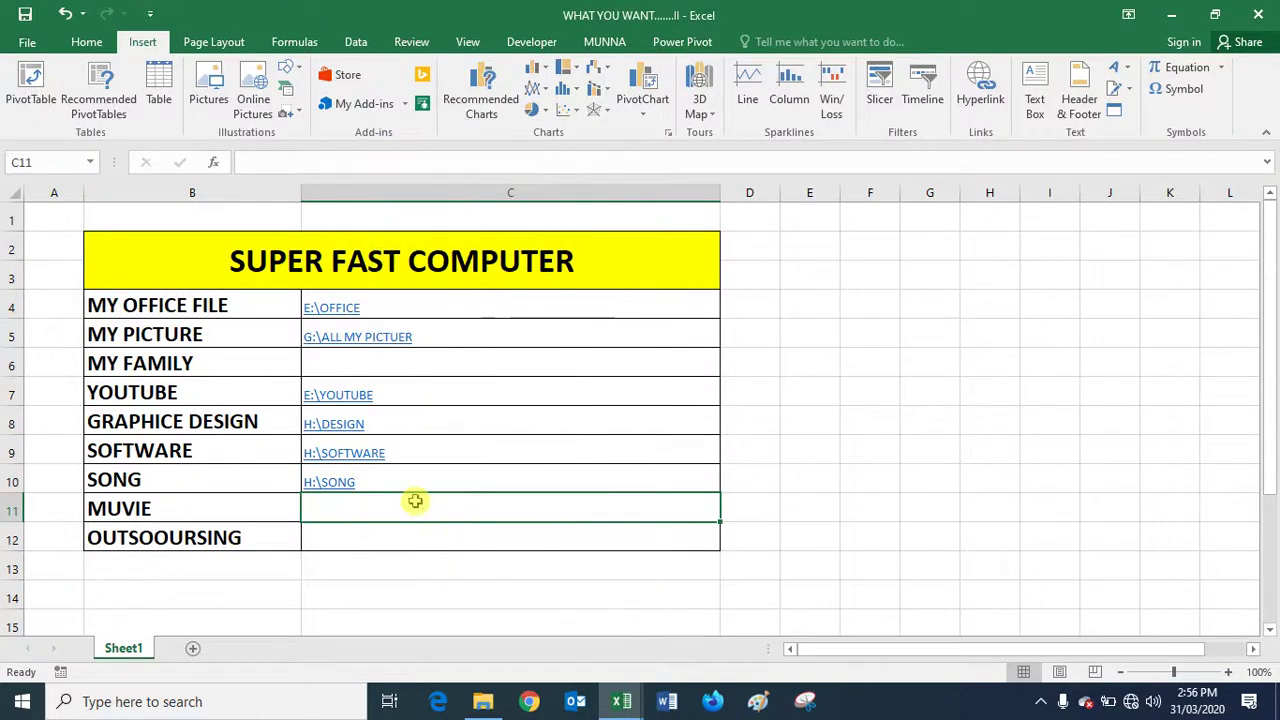
click(507, 409)
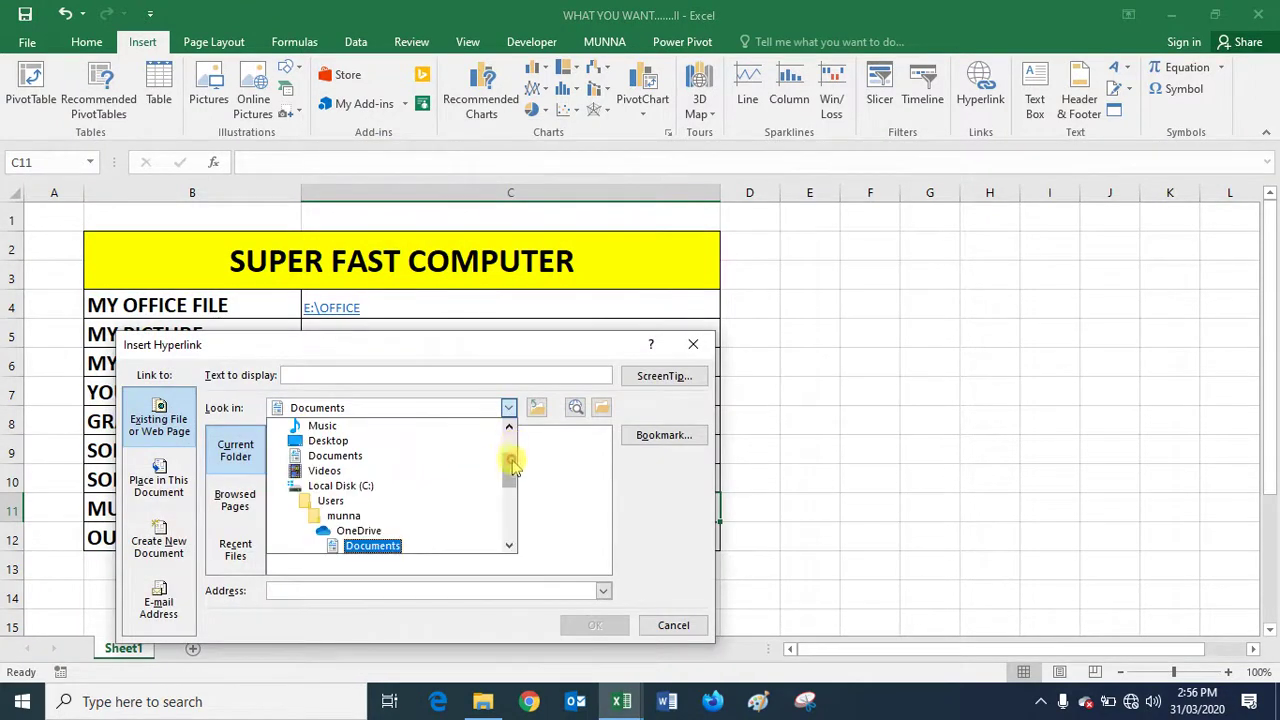
drag(511, 462, 474, 531)
click(394, 546)
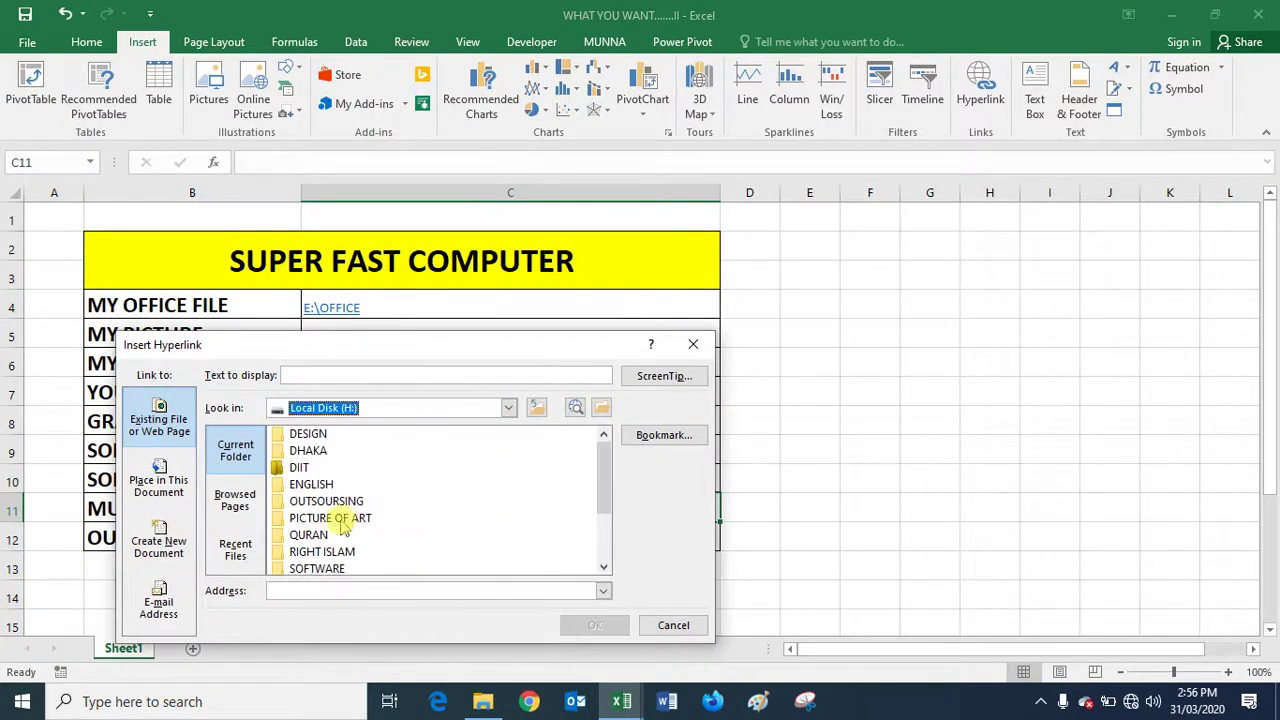
click(318, 552)
key(Down)
key(Down)
key(Down)
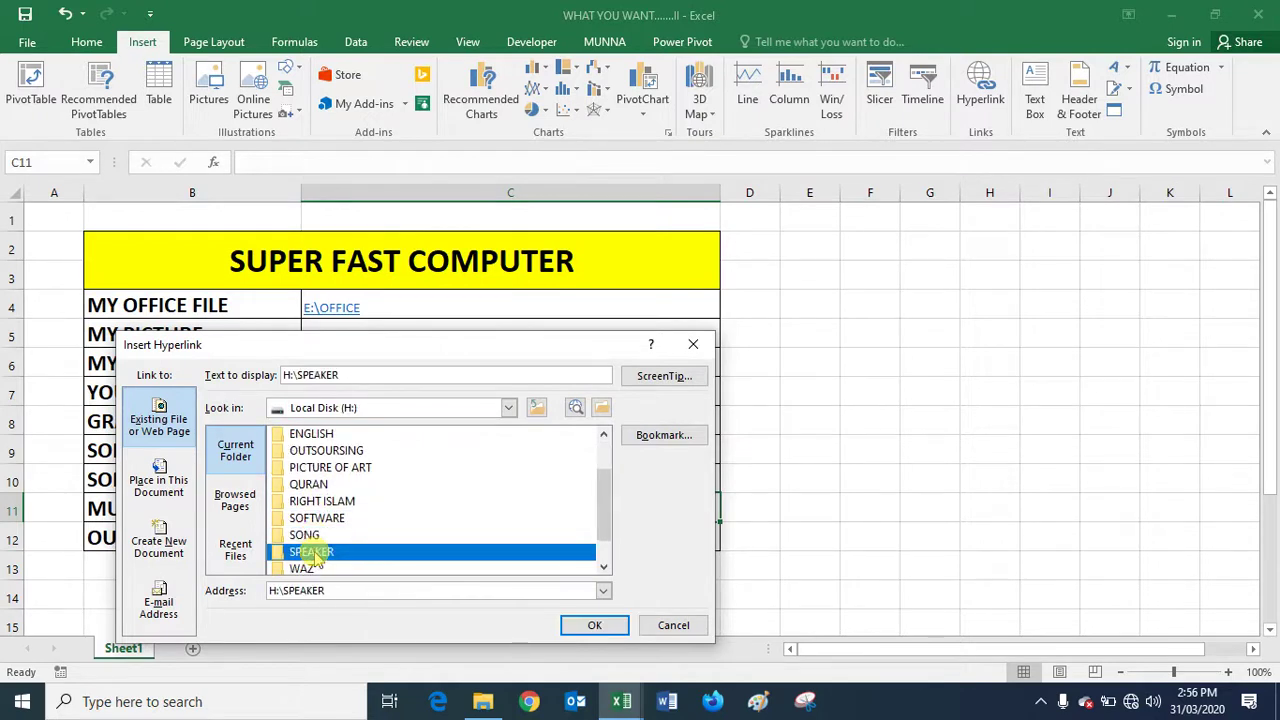
double_click(313, 545)
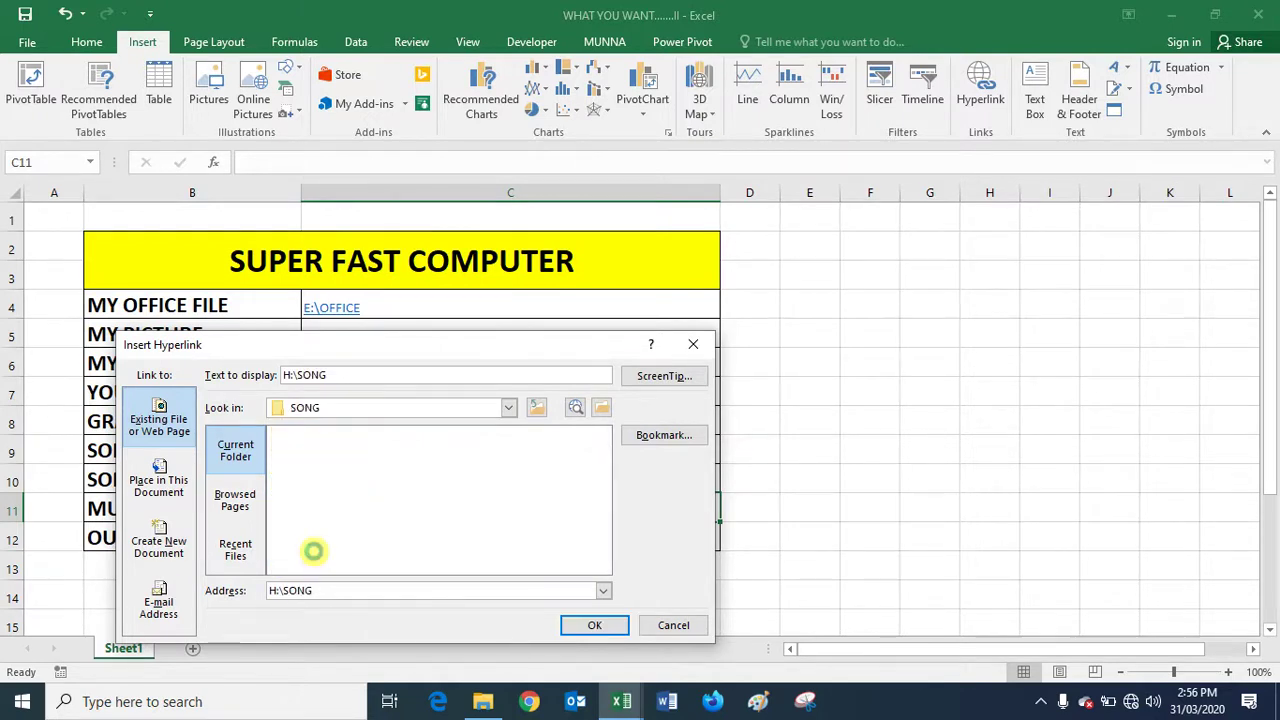
key(Down)
key(Down)
key(Down)
key(Down)
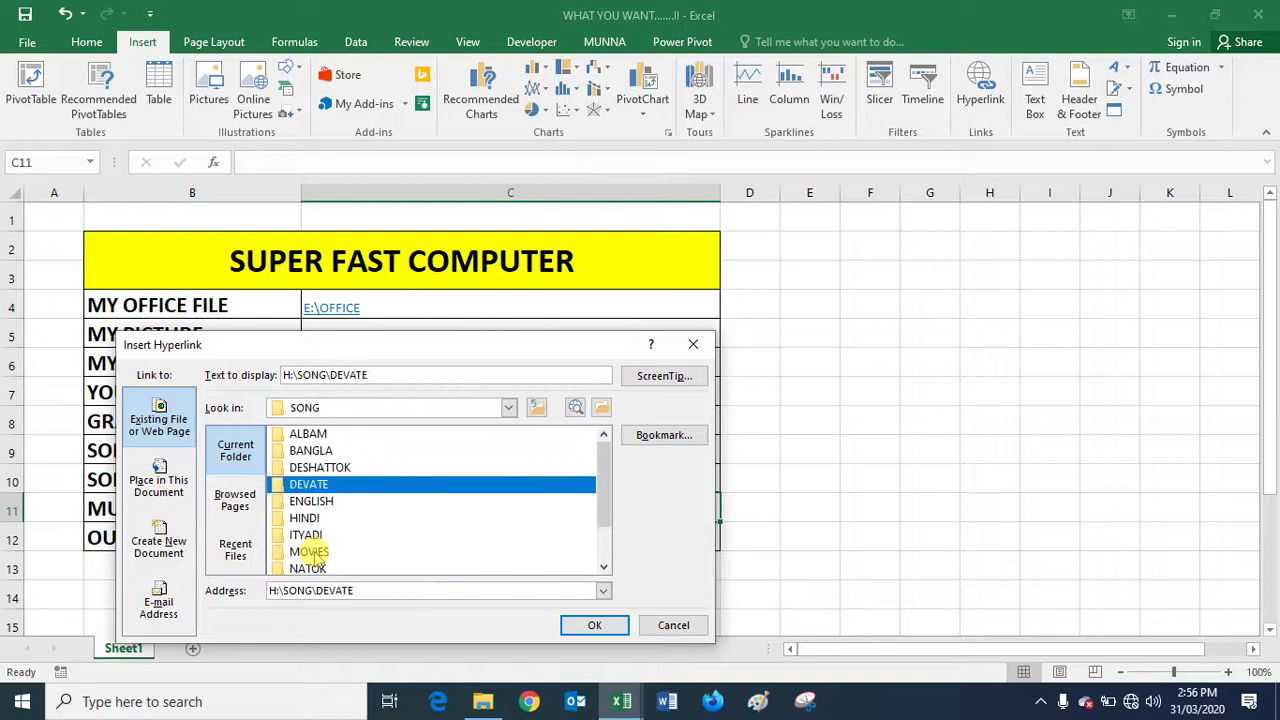
key(Down)
key(Down)
key(Down)
key(Down)
key(Down)
key(Down)
key(Down)
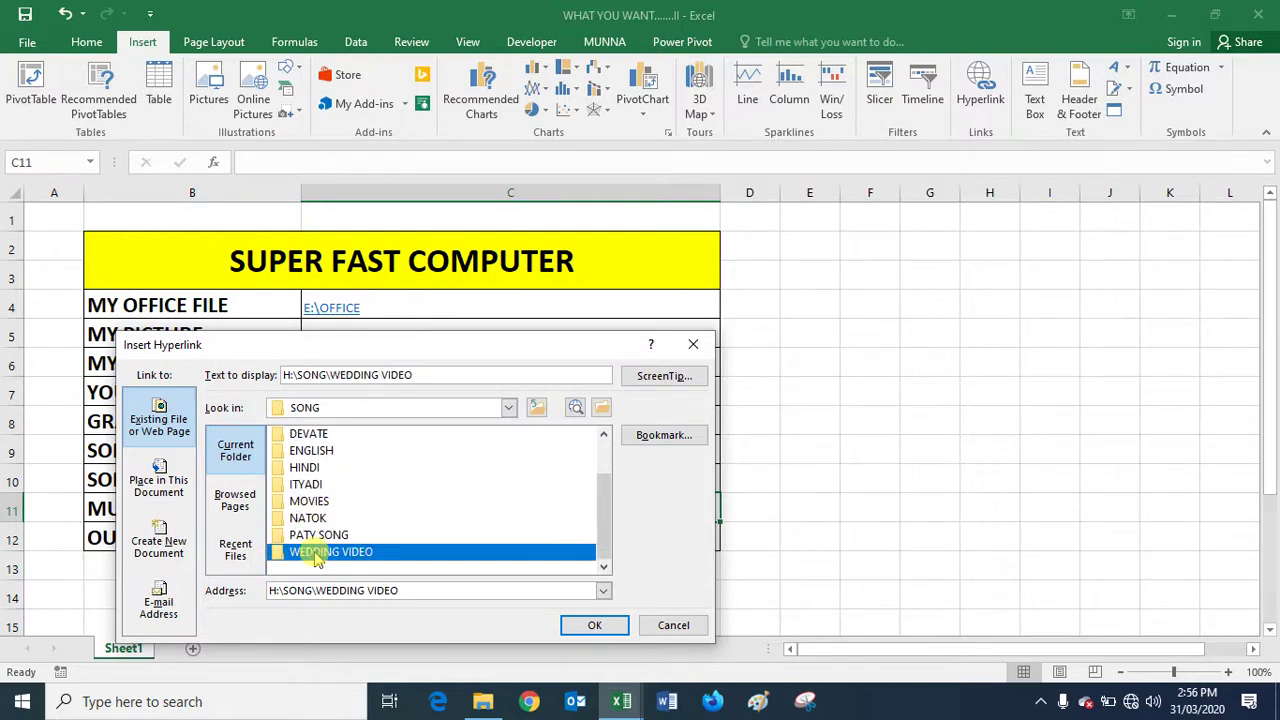
key(Up)
key(Up)
key(Up)
key(Return)
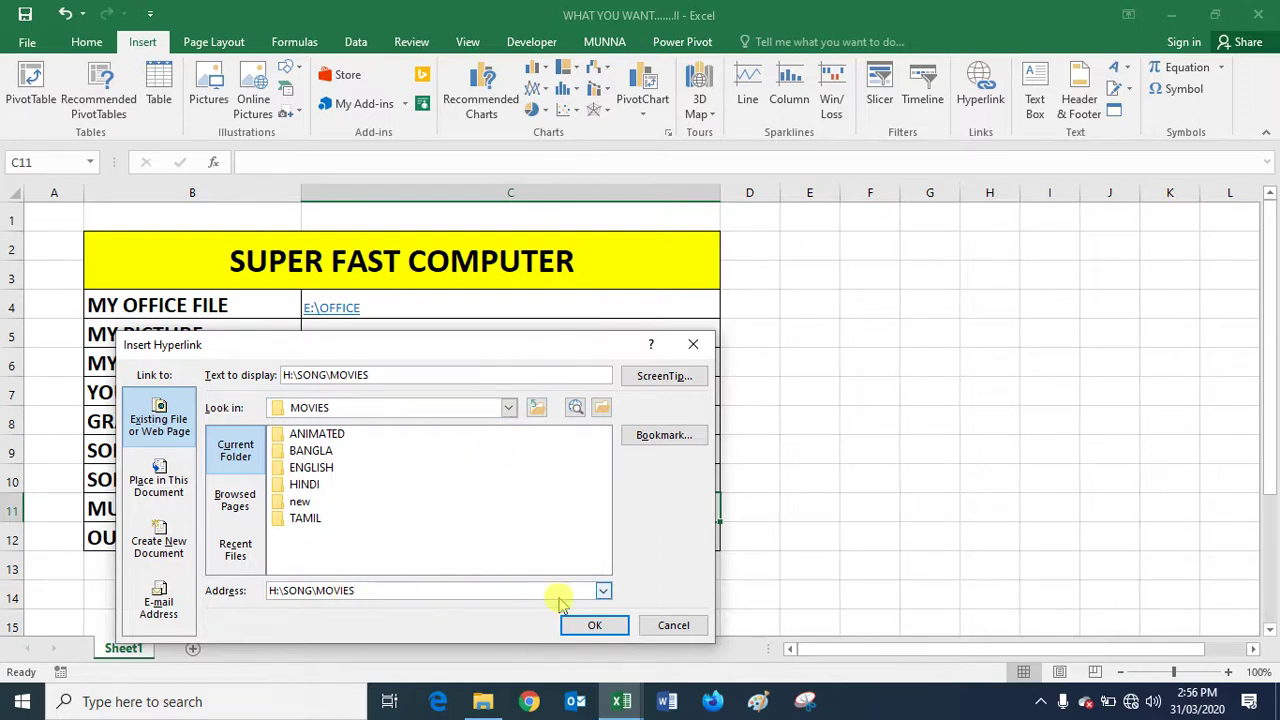
click(590, 623)
Link cell C12 beside OUTSOOURSING to the H:\OUTSOURSING folder.
click(337, 531)
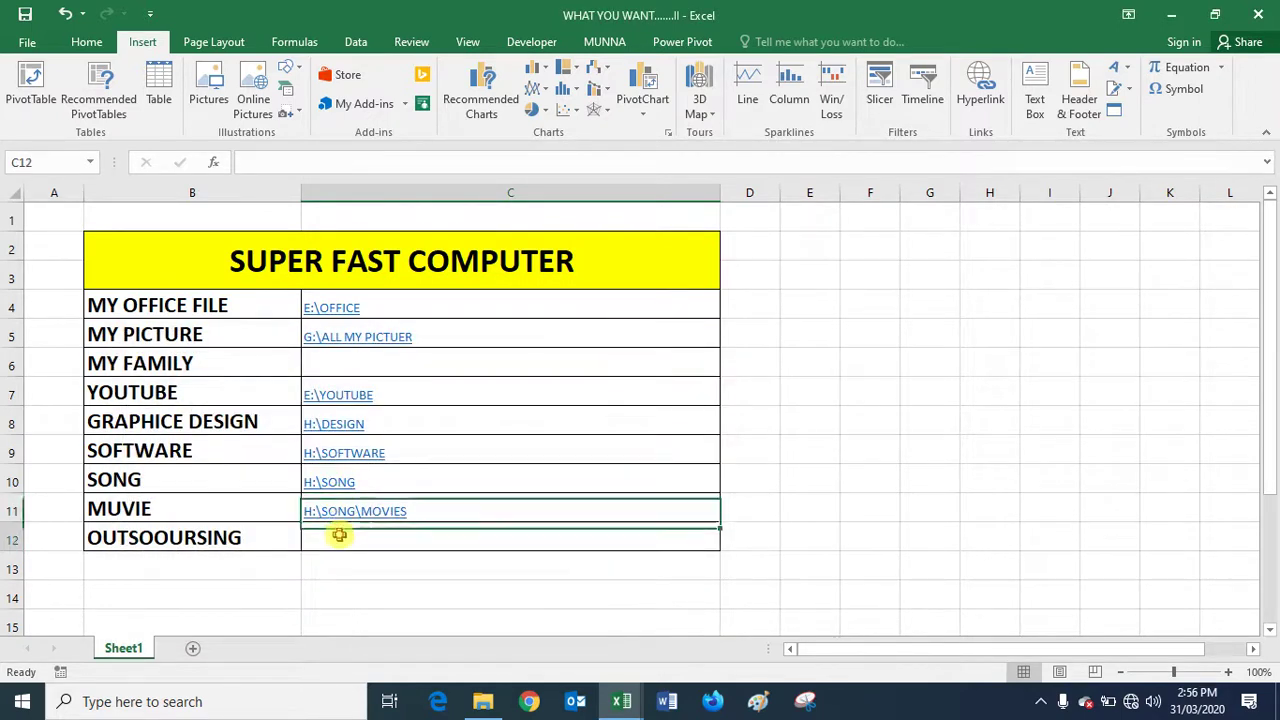
right_click(337, 531)
click(370, 521)
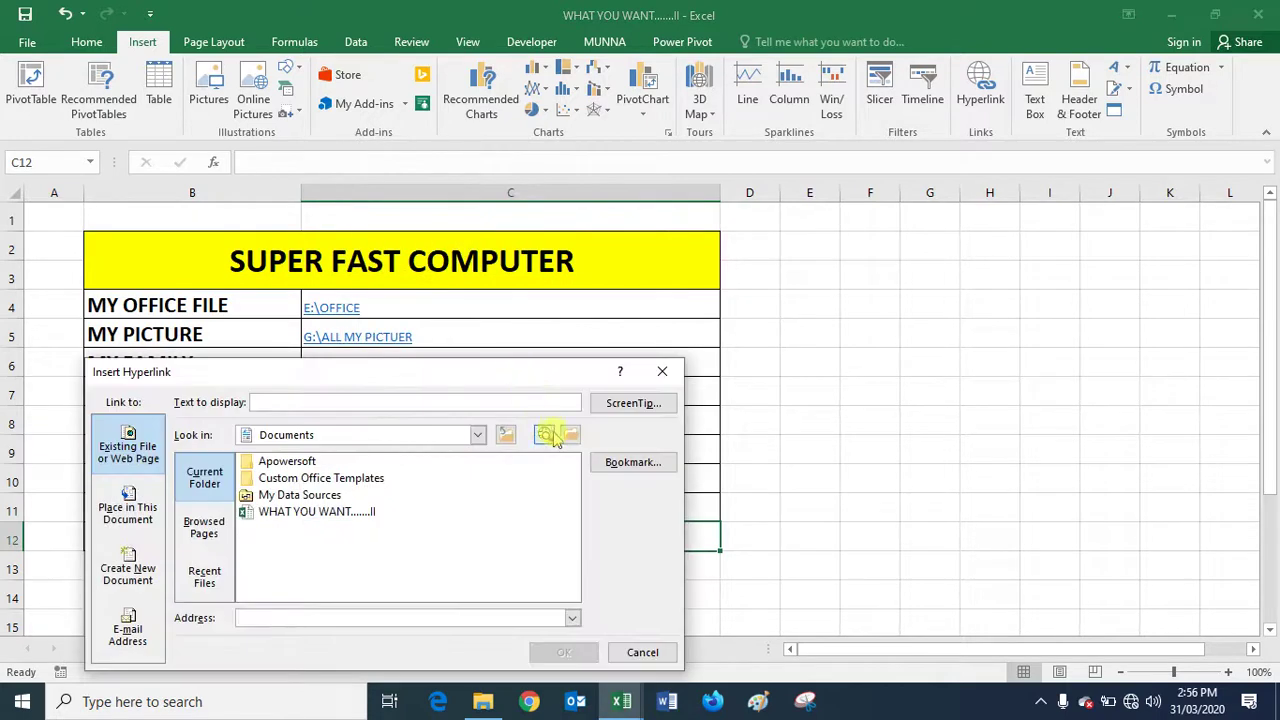
click(478, 436)
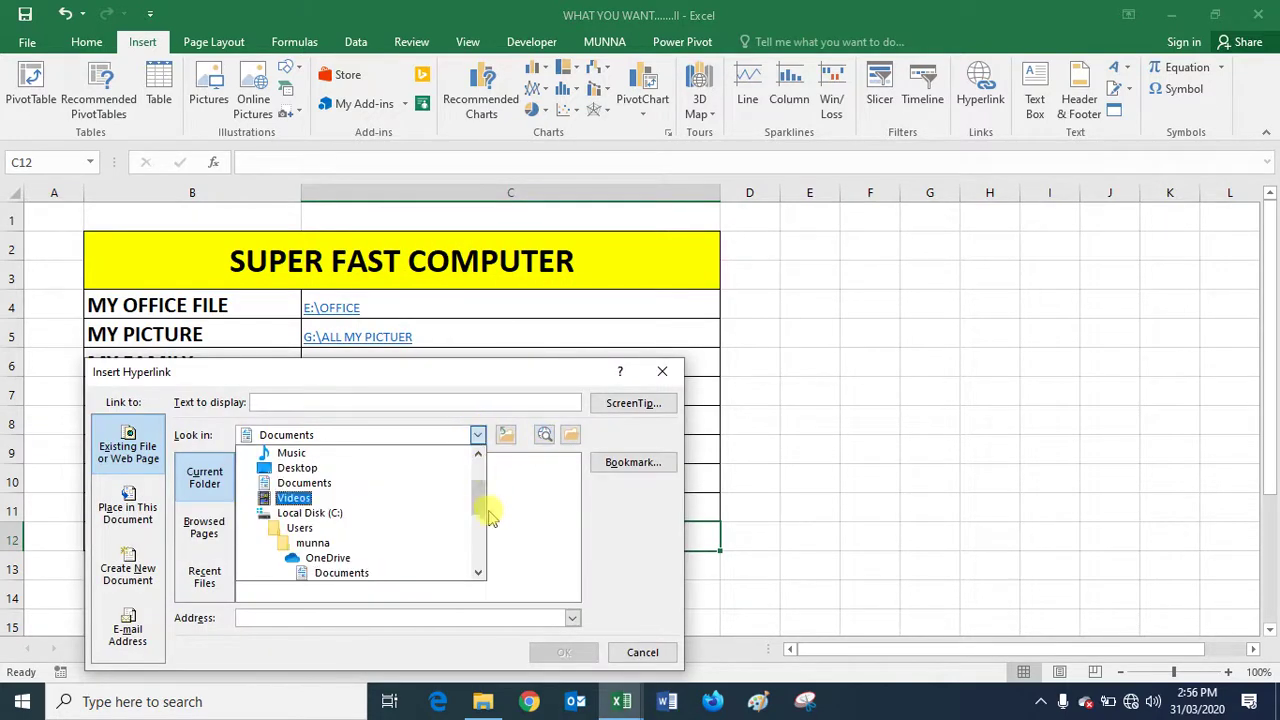
drag(478, 500, 470, 562)
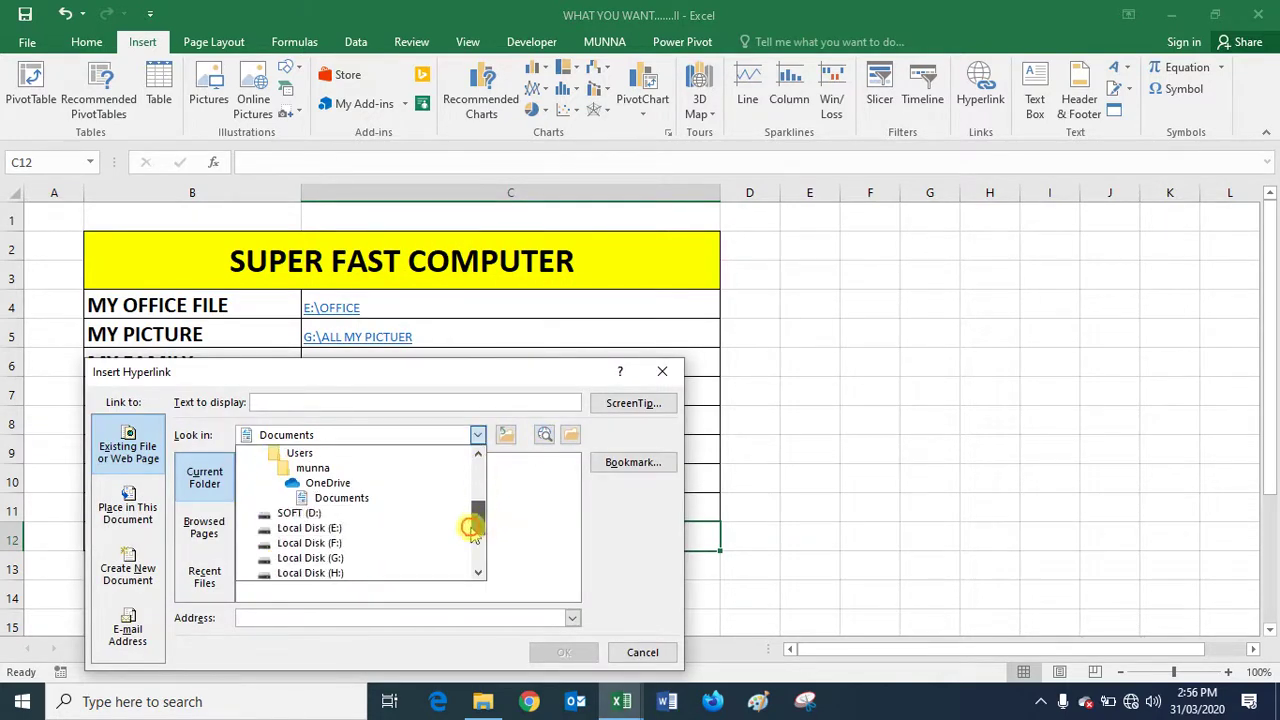
click(320, 572)
click(308, 528)
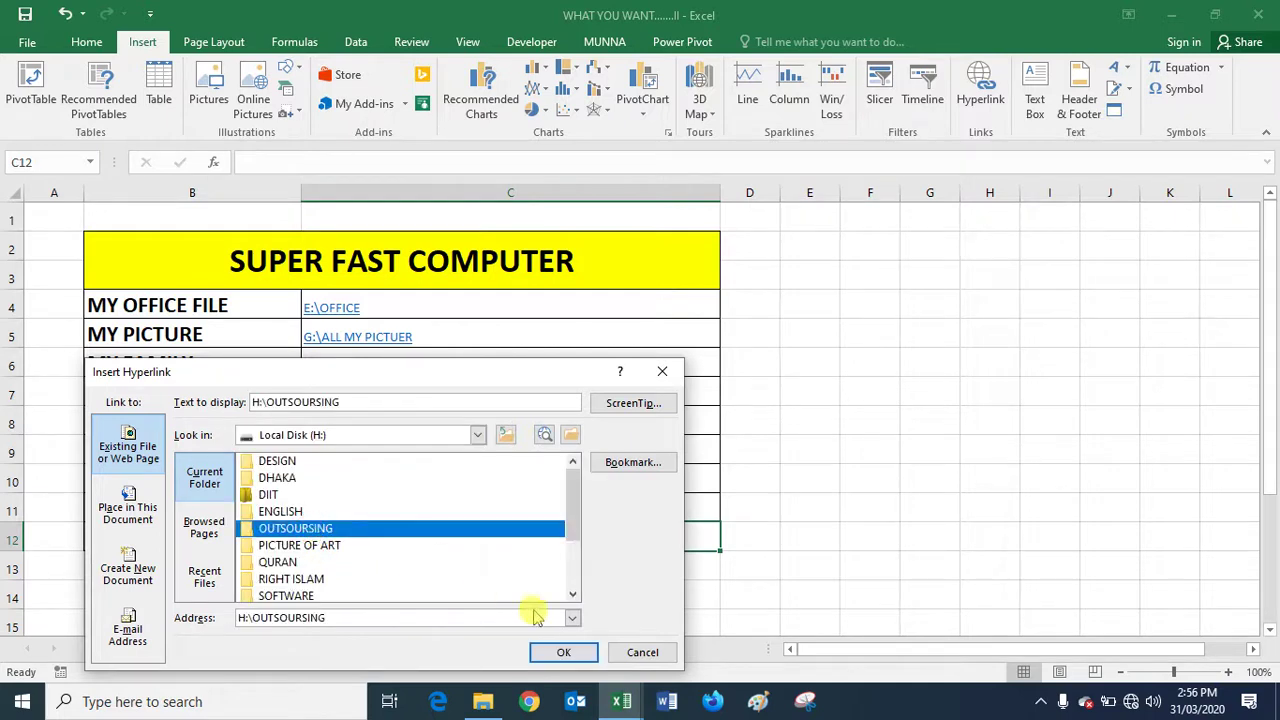
click(562, 652)
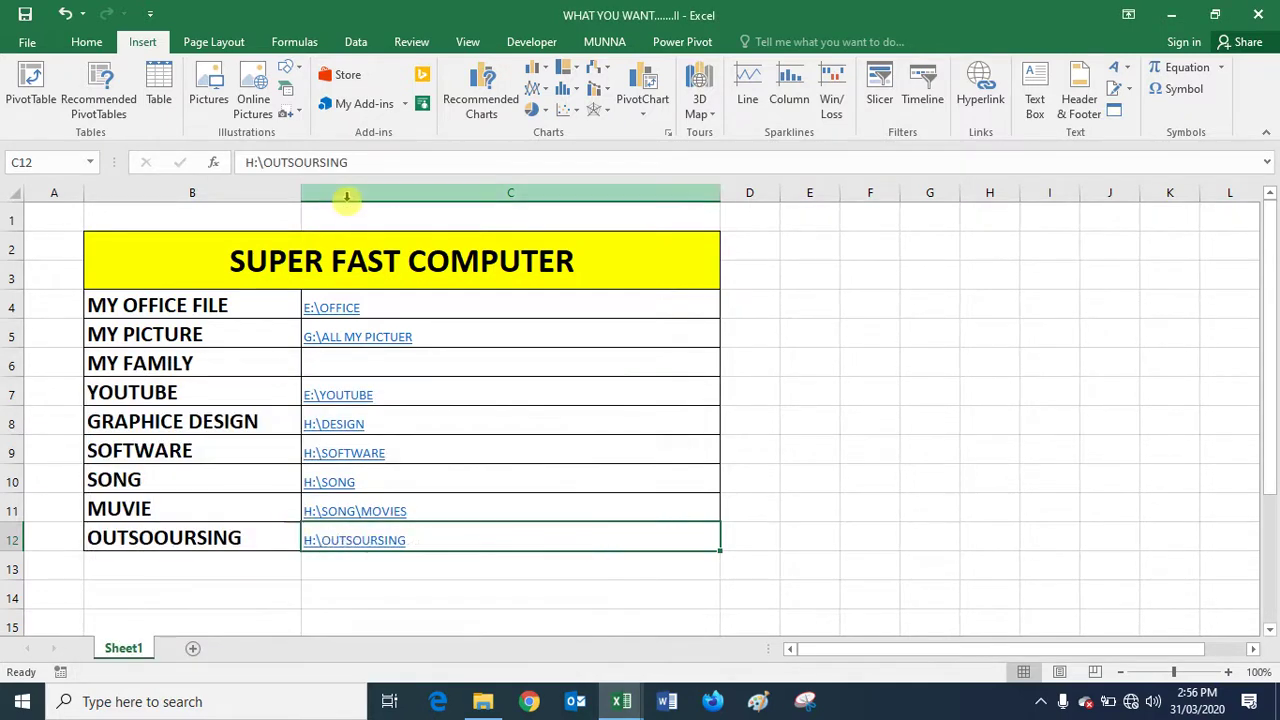
click(197, 360)
text(MY DOCUMENT)
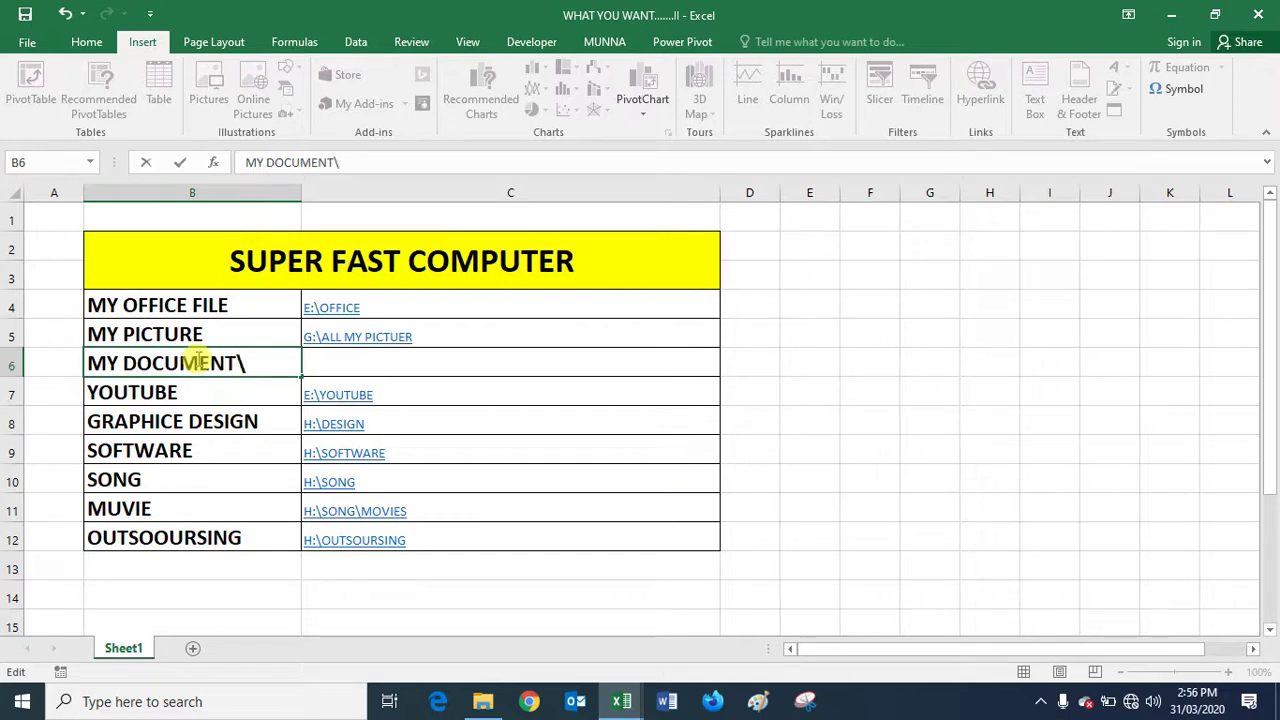
Confirm the MY DOCUMENT label in B6 and browse C6's new hyperlink to Local Disk (F:).
key(Return)
ctrl+scroll(206, 354, up, 1)
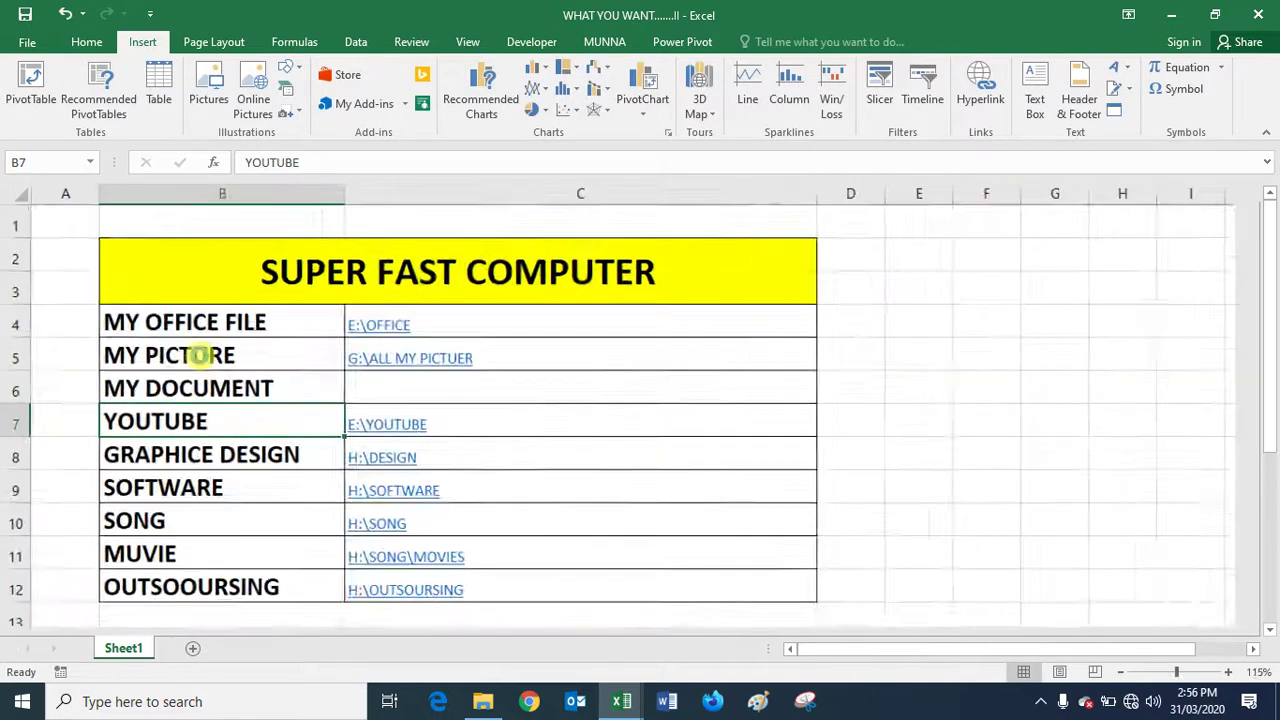
ctrl+scroll(392, 386, up, 4)
click(469, 392)
right_click(469, 392)
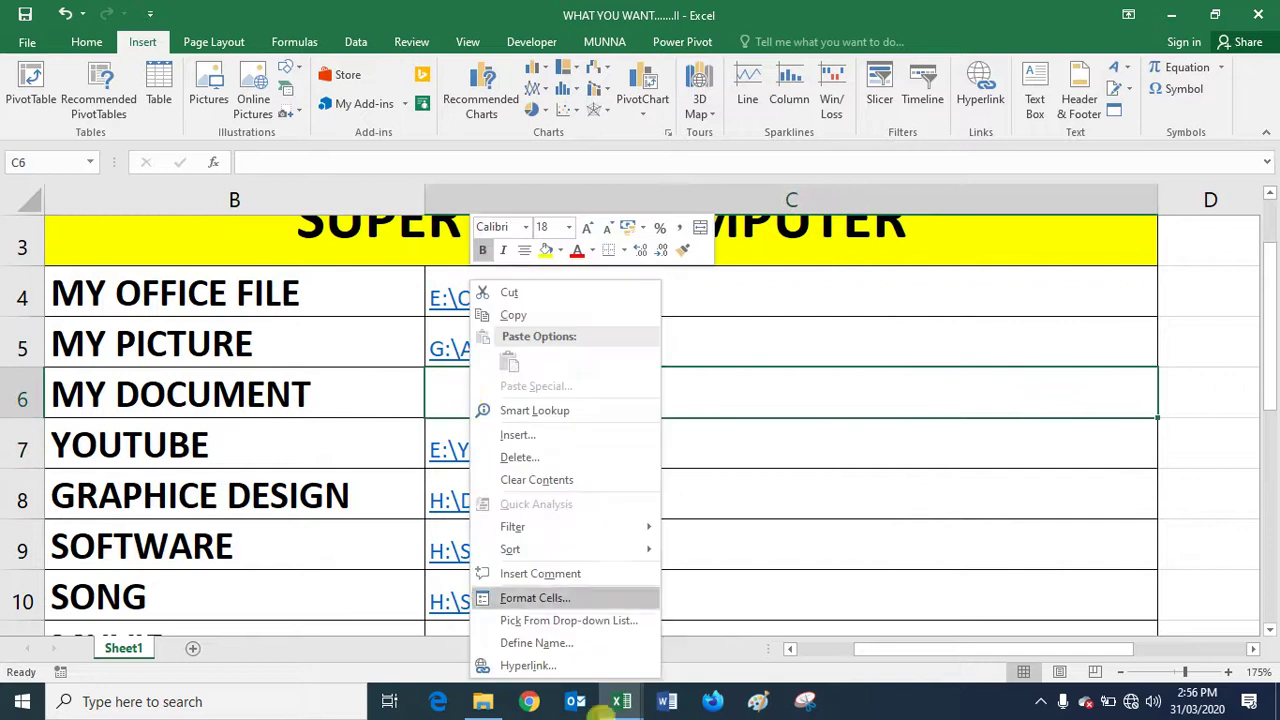
click(596, 667)
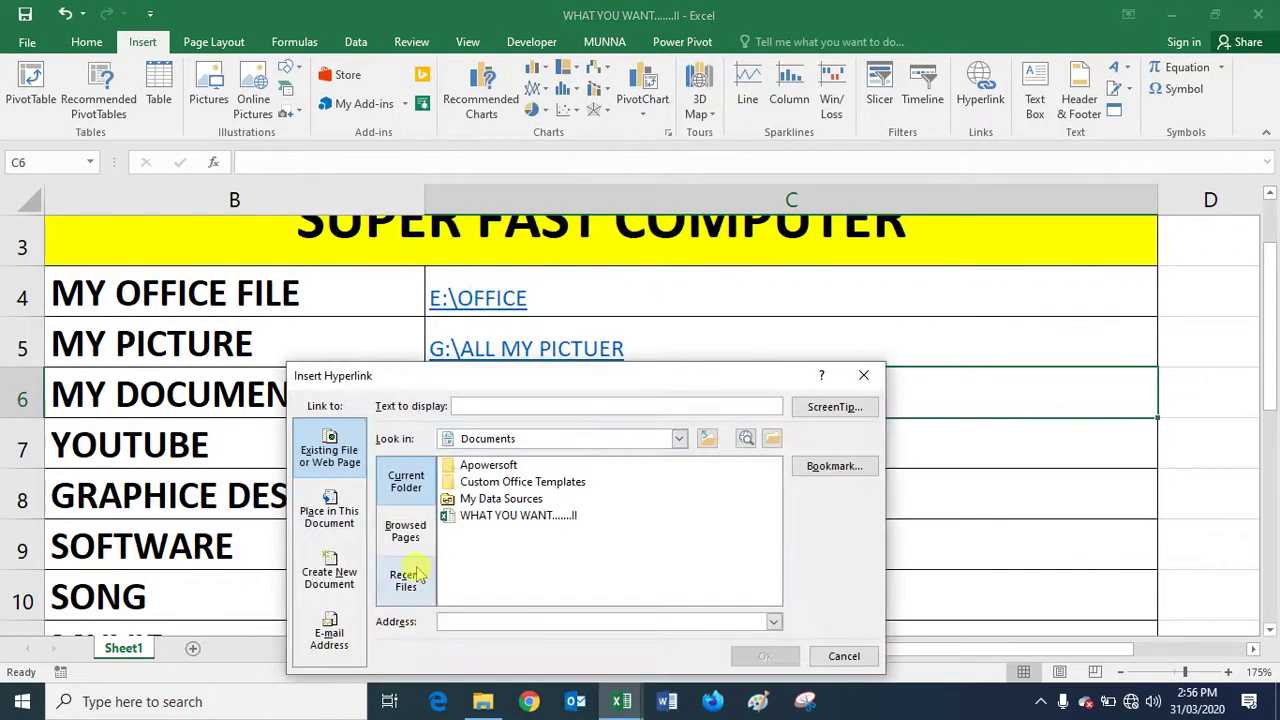
click(680, 441)
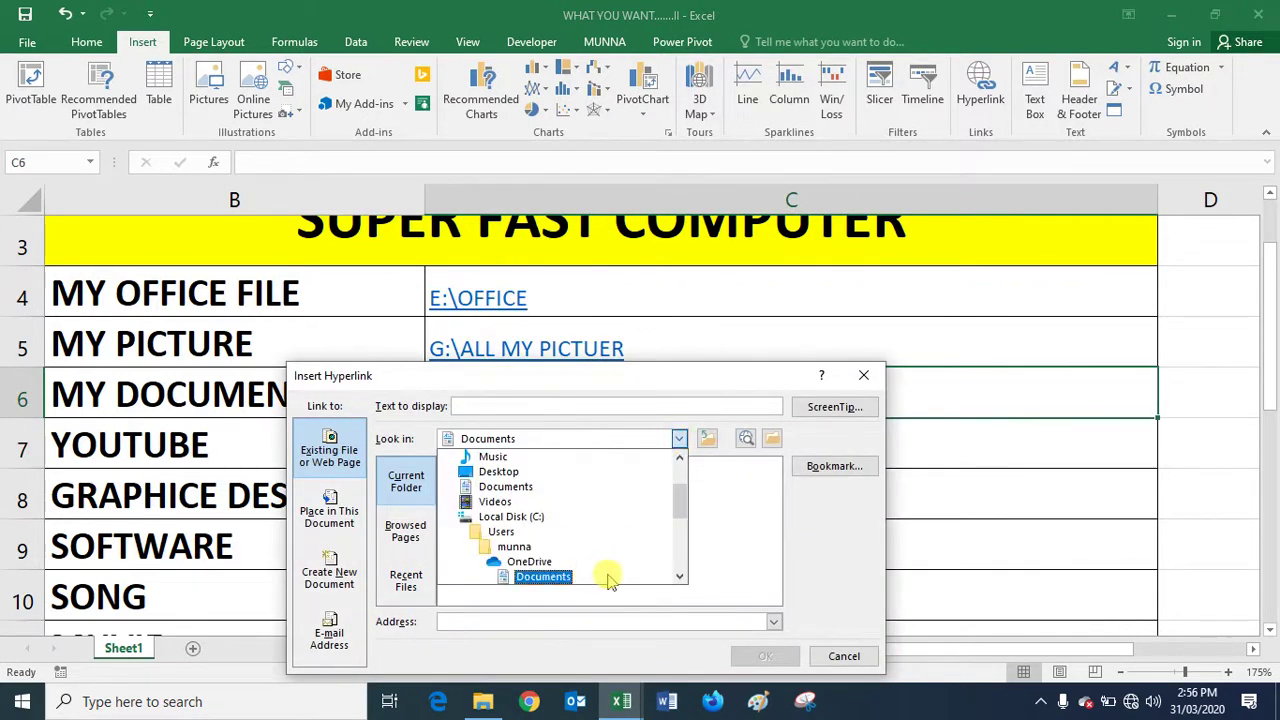
click(680, 578)
click(680, 578)
click(680, 578)
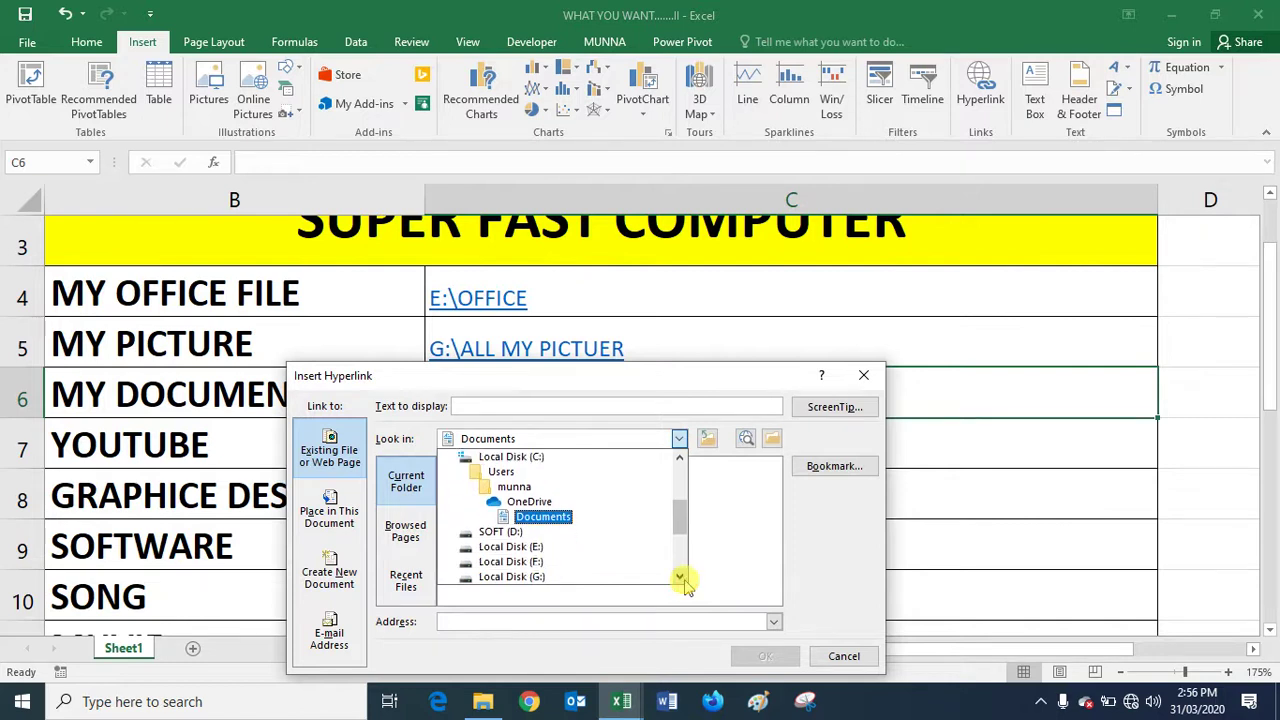
click(510, 546)
click(510, 561)
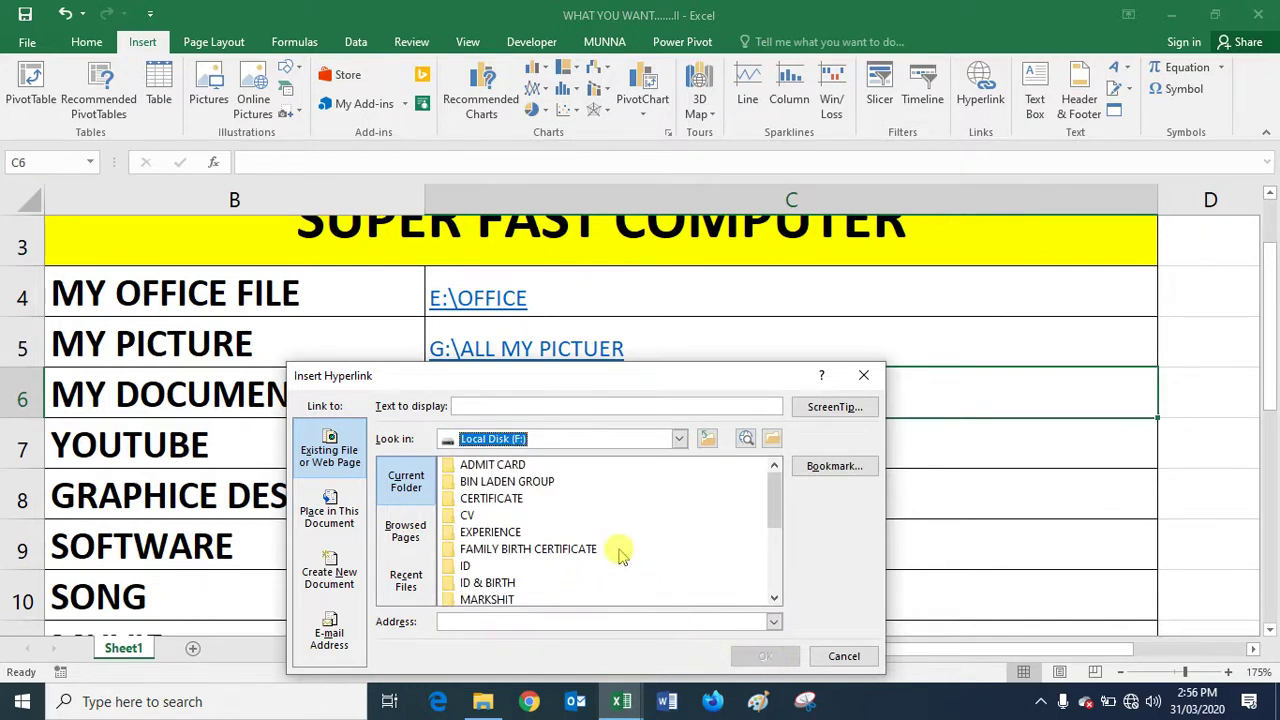
Enter F:\ as C6's hyperlink address and confirm the link.
click(552, 442)
click(551, 442)
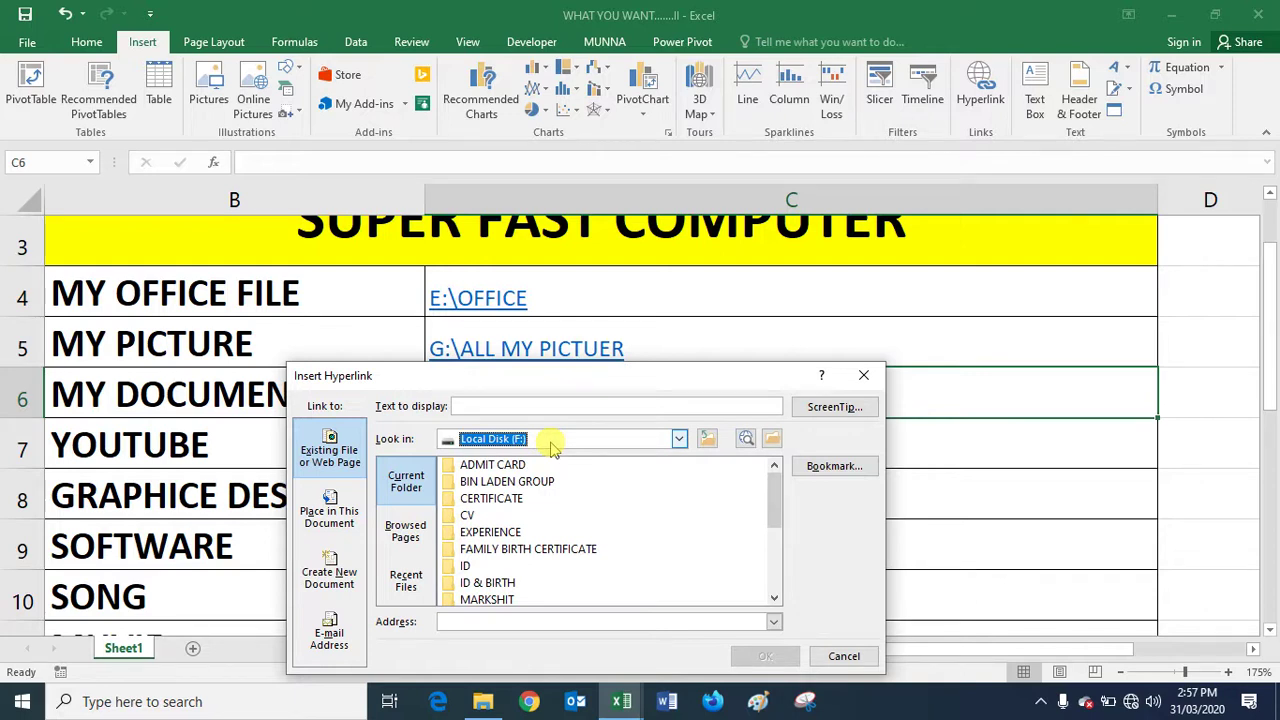
click(771, 524)
click(768, 485)
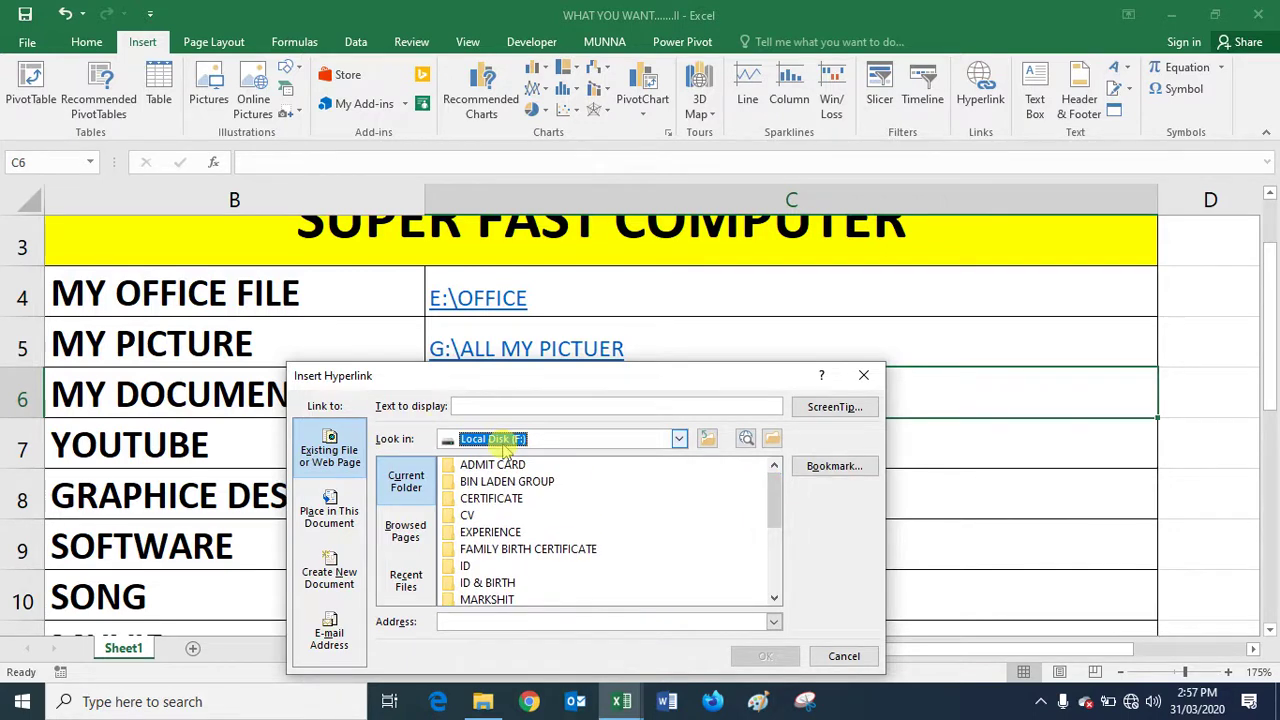
click(487, 625)
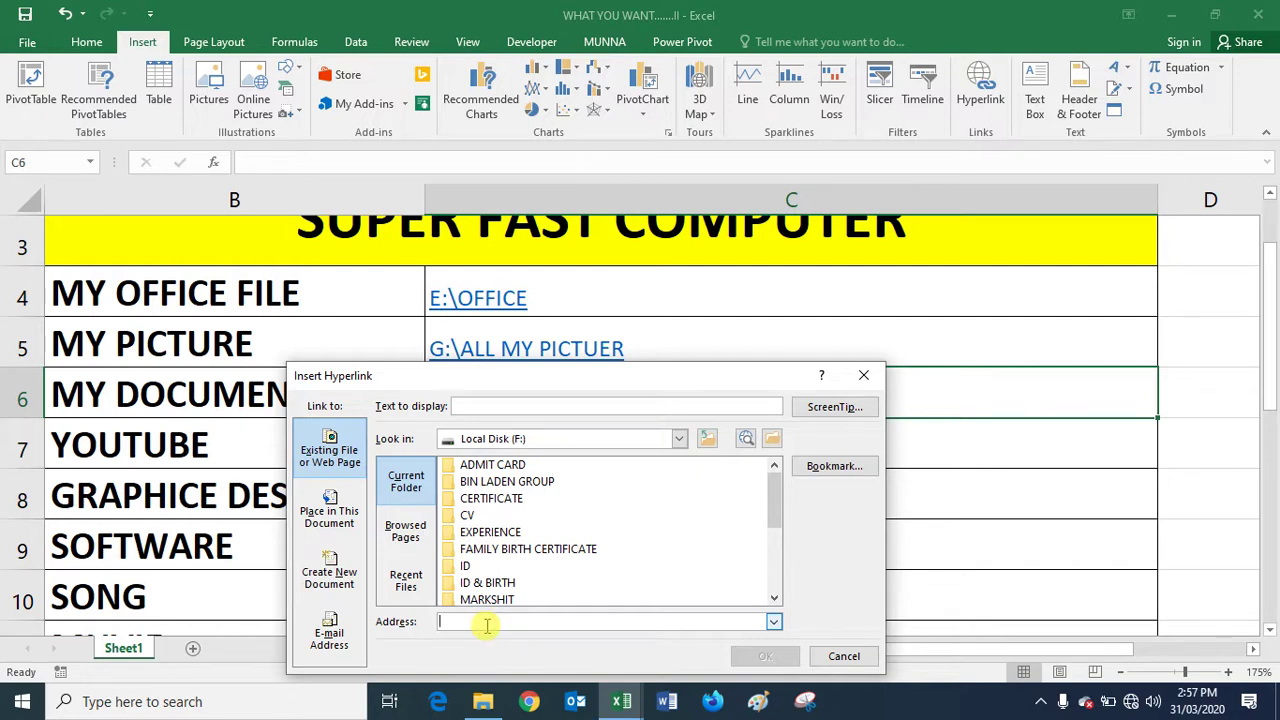
text(F:\)
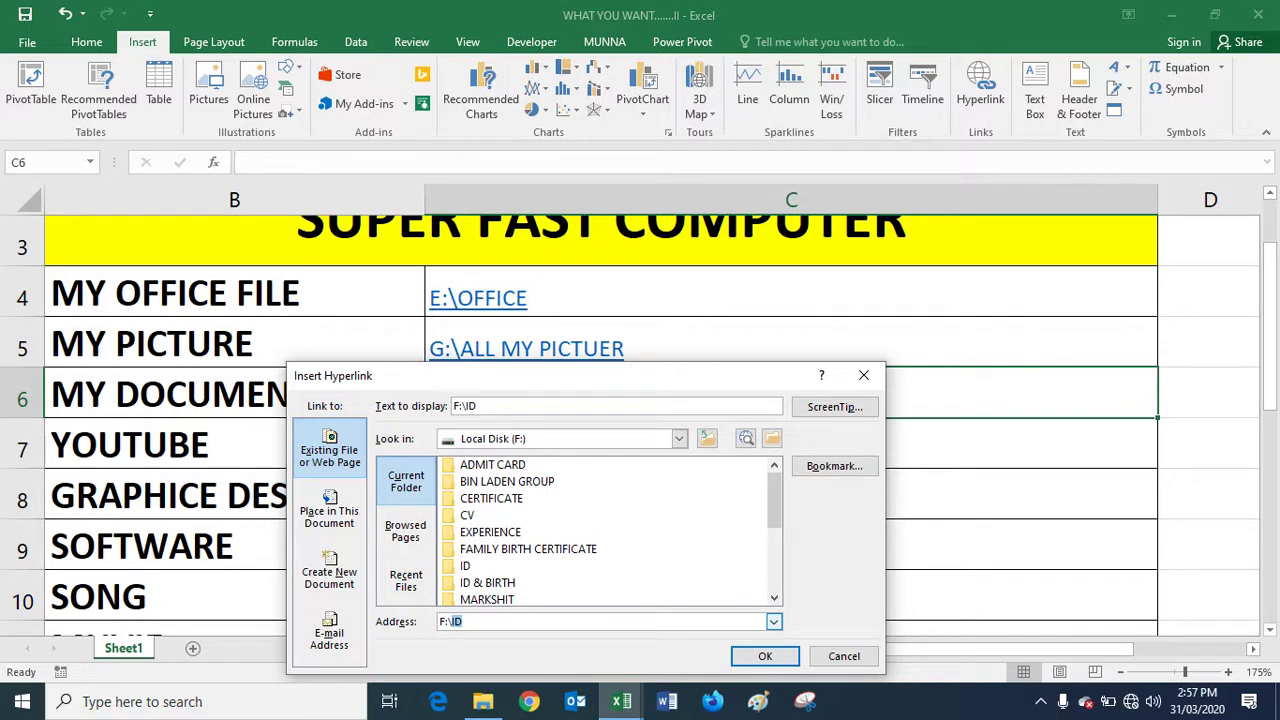
click(748, 655)
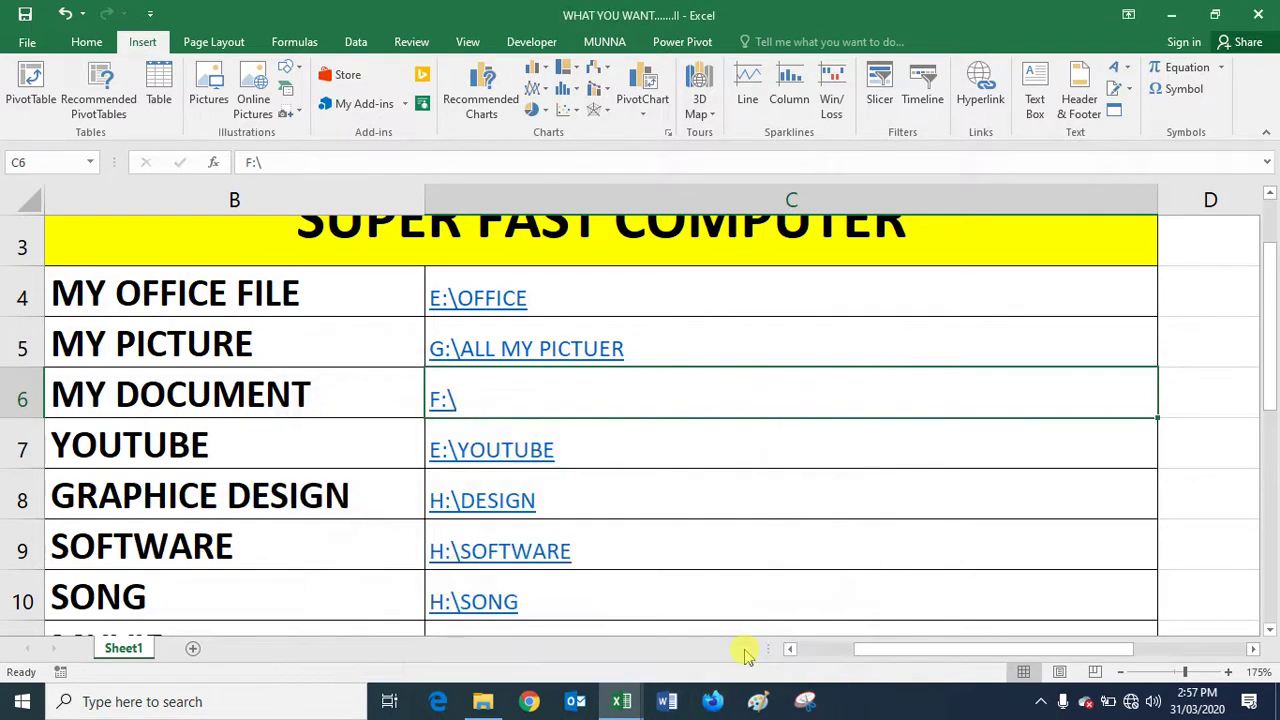
Test the C6 link by opening drive F, then close that window.
click(443, 405)
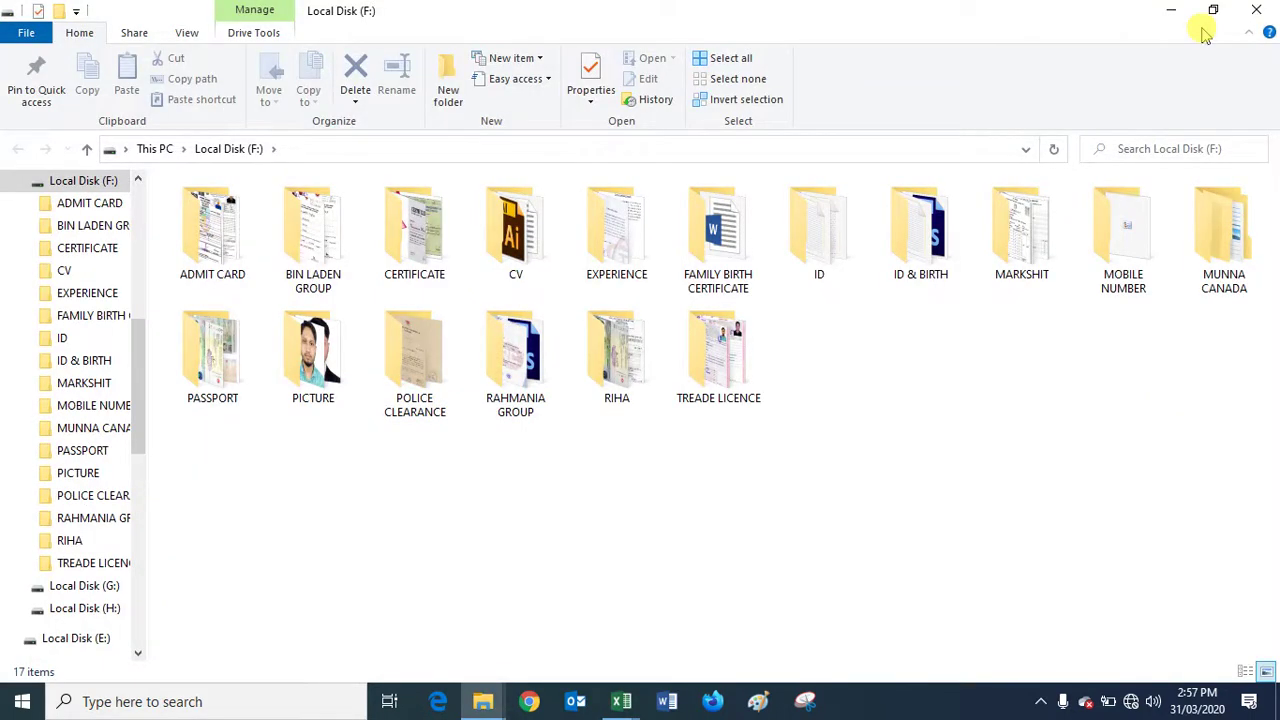
click(1256, 10)
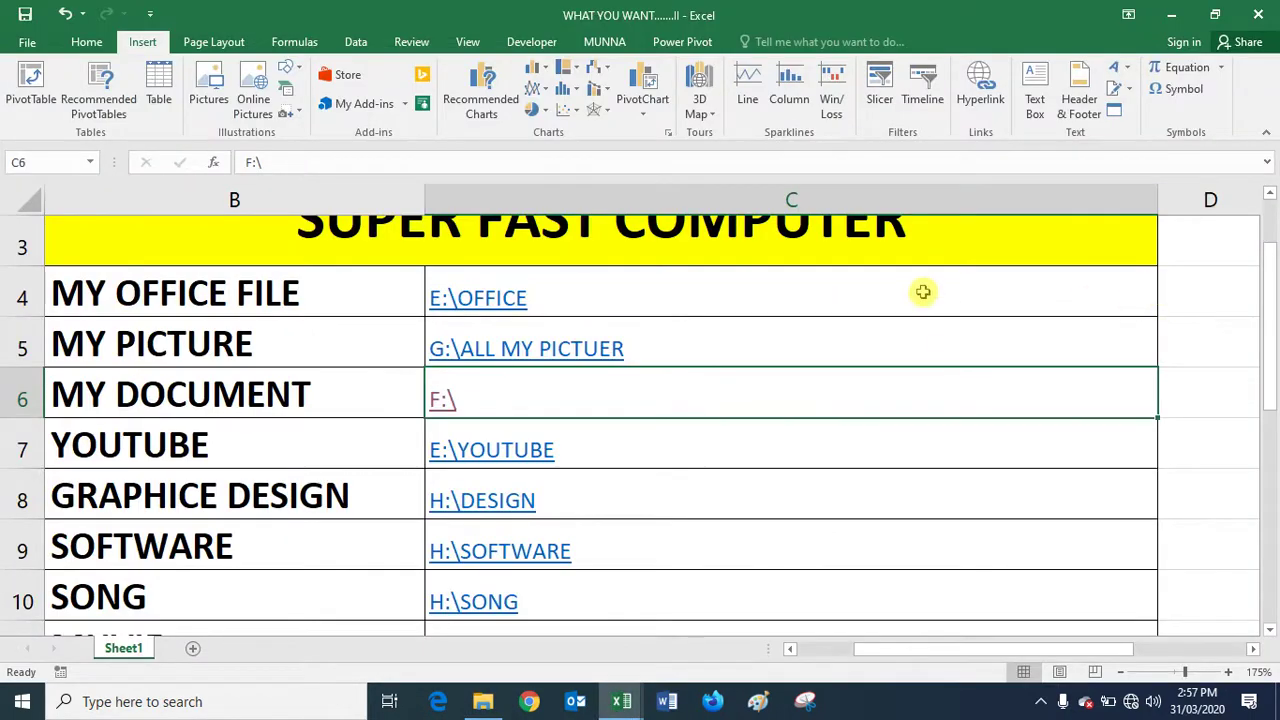
drag(923, 292, 825, 530)
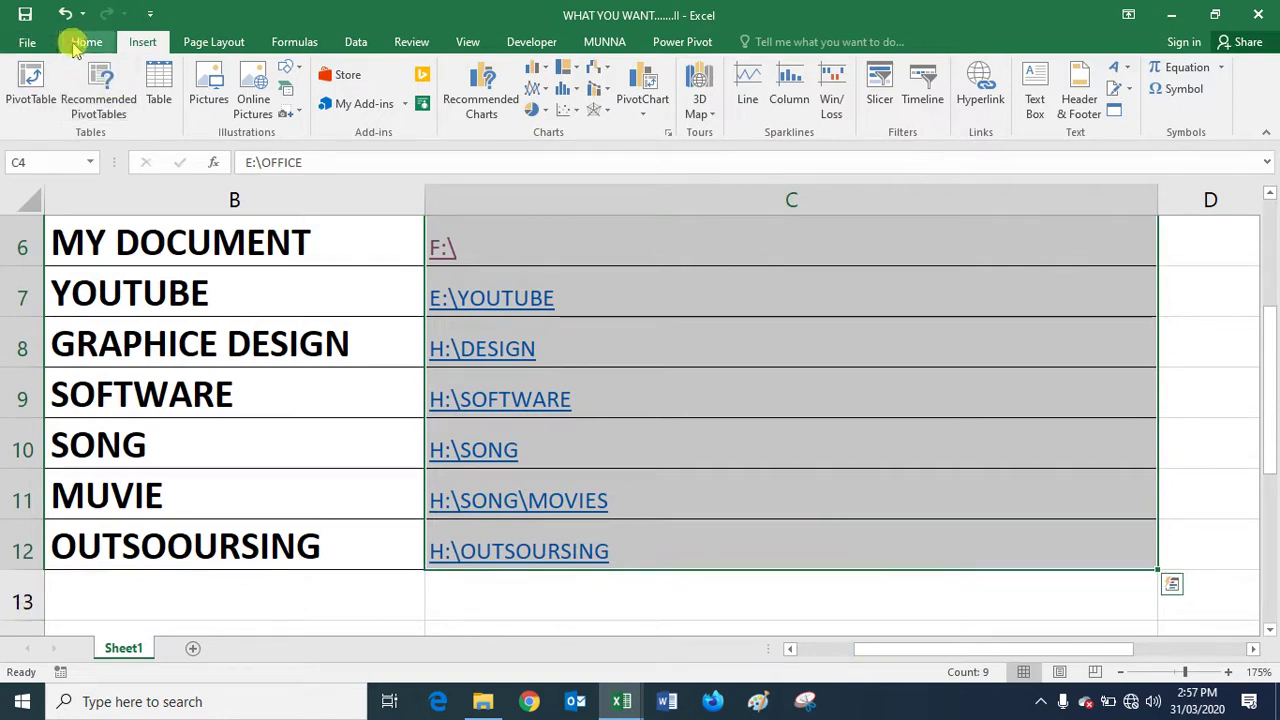
Enlarge the column C link text and set the whole table's text to size 18.
click(80, 44)
click(305, 77)
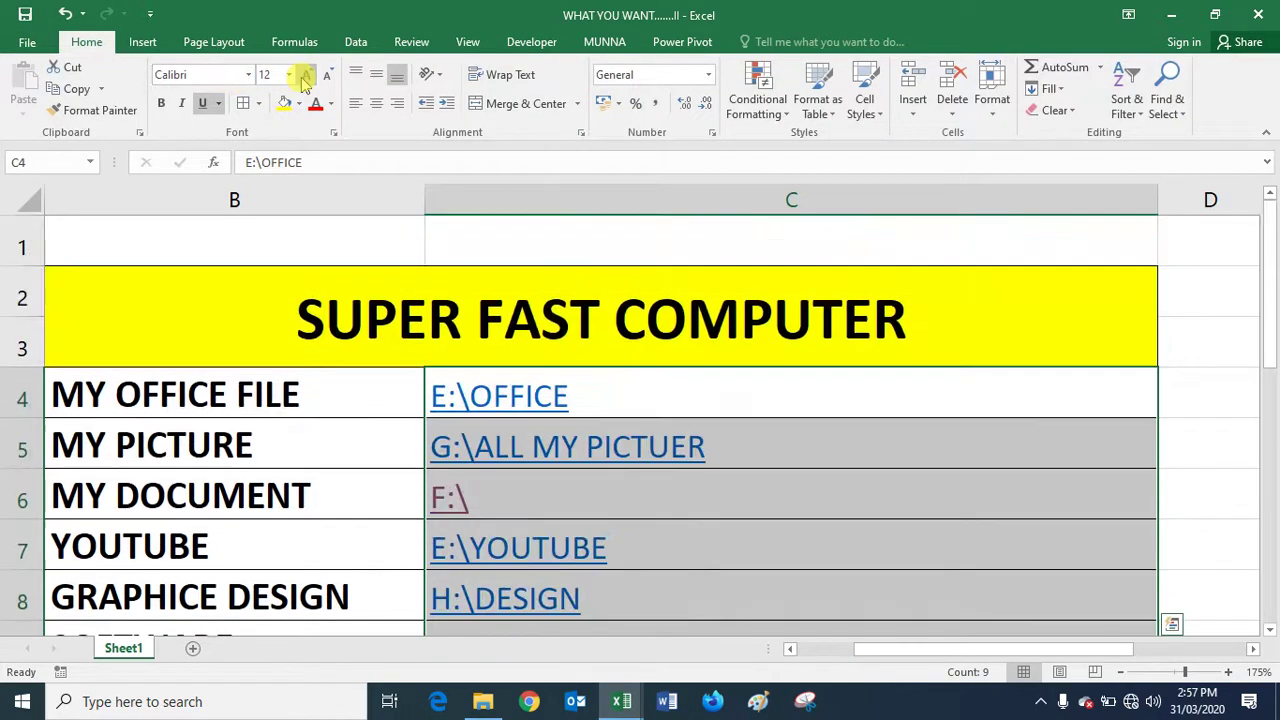
click(247, 402)
click(316, 308)
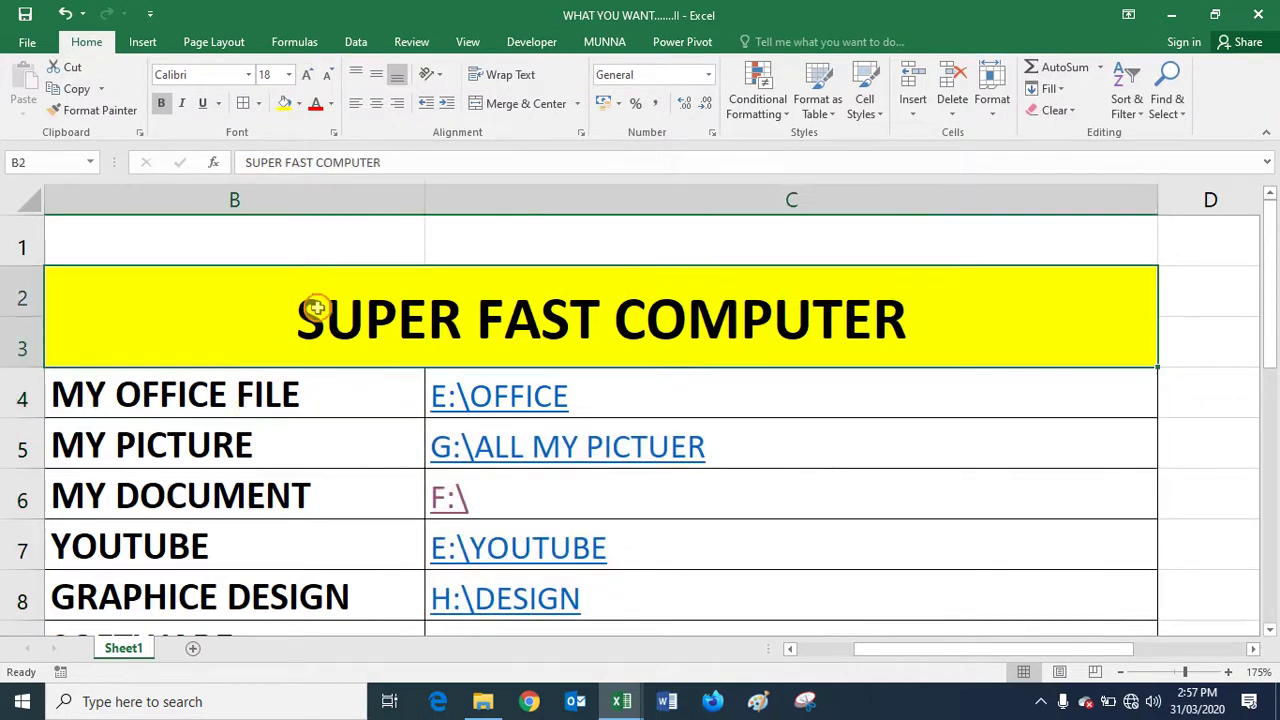
drag(316, 308, 356, 550)
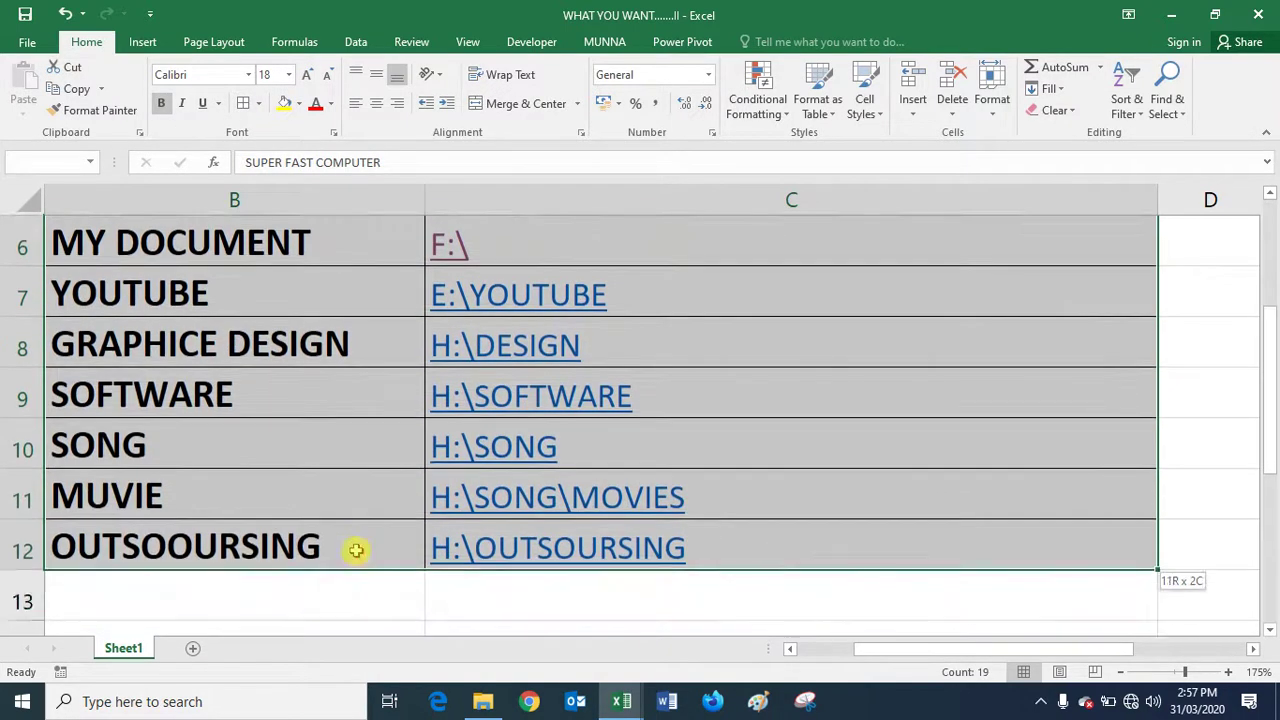
click(289, 75)
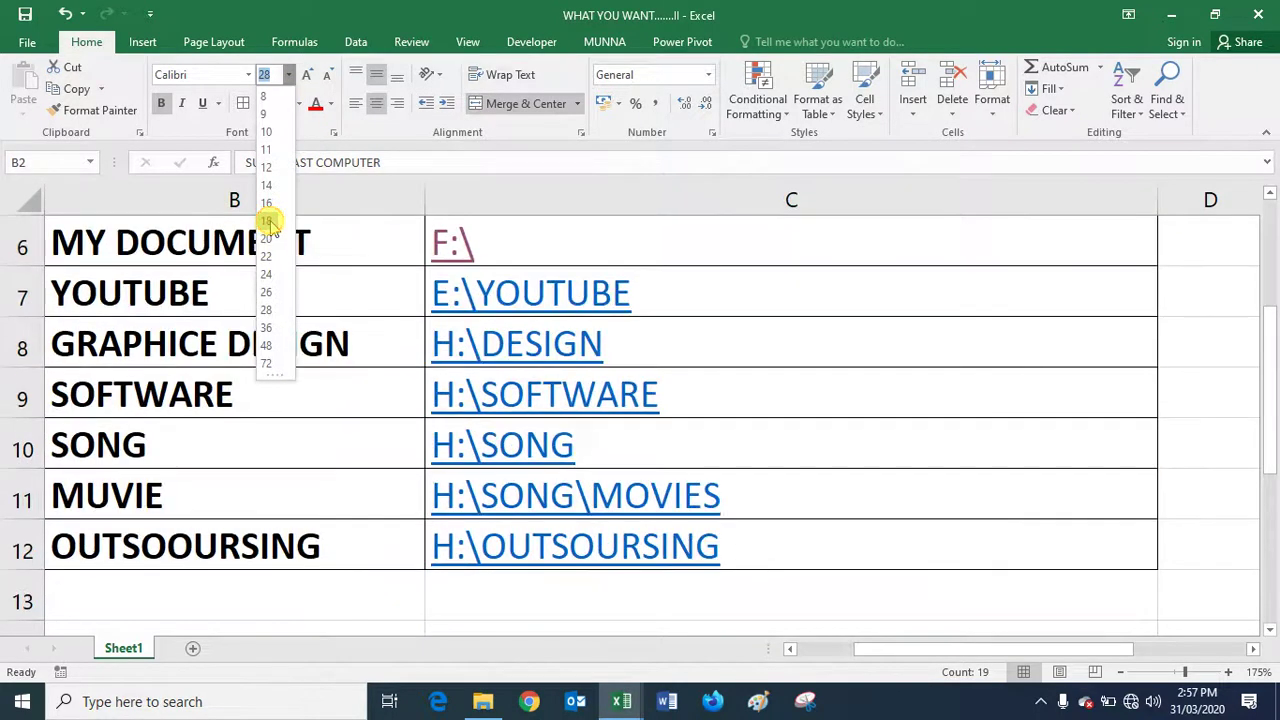
click(267, 220)
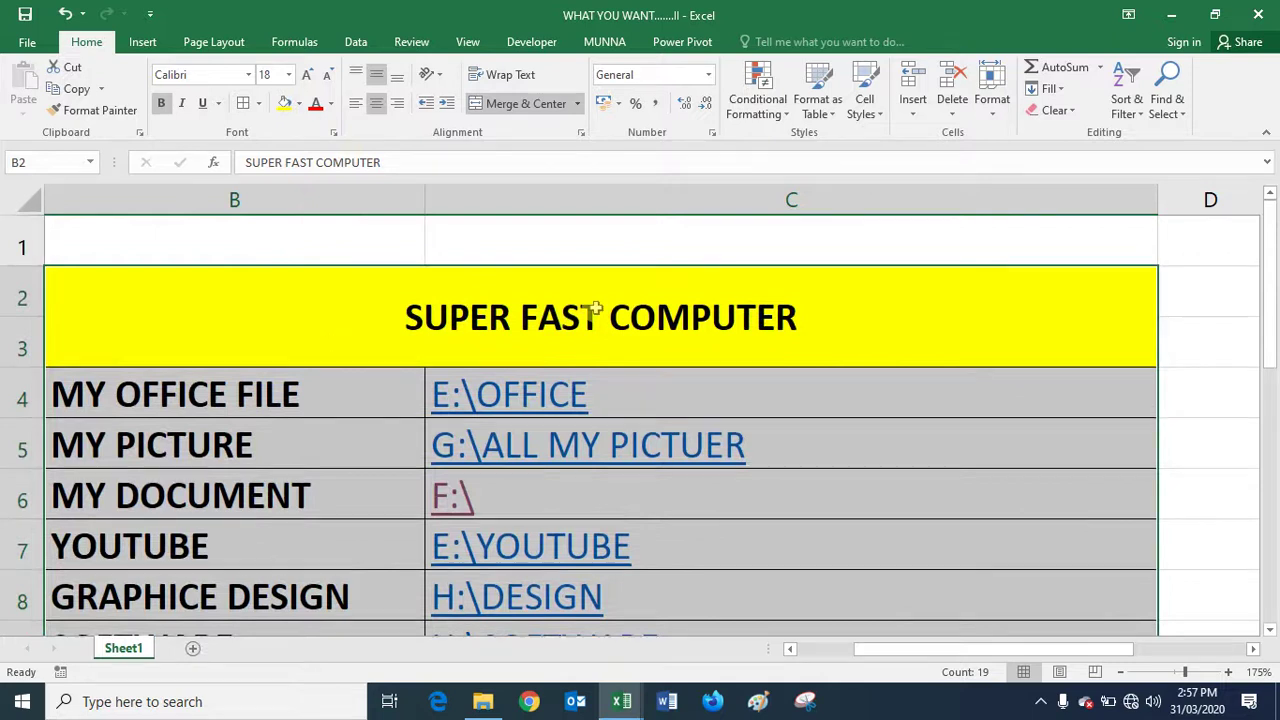
click(1200, 380)
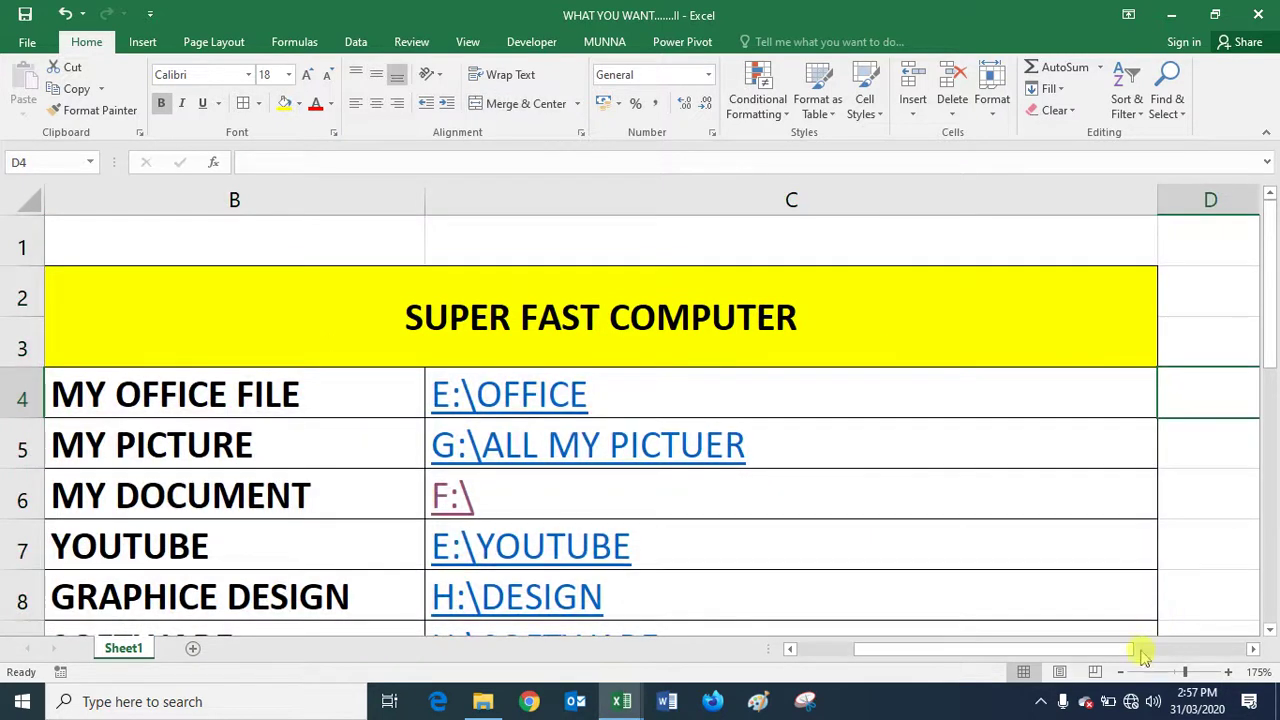
Zoom out and make the SUPER FAST COMPUTER title larger still.
click(1120, 671)
click(1120, 671)
click(1120, 671)
click(1120, 671)
click(1120, 671)
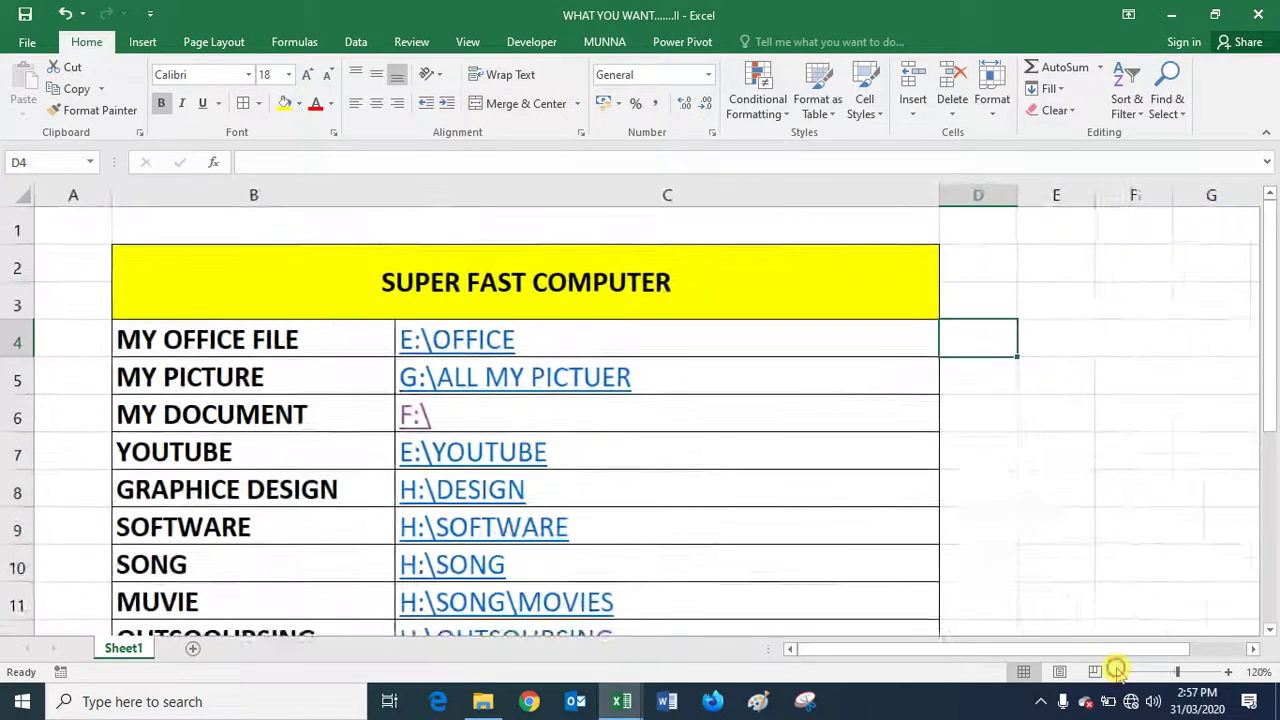
click(1120, 671)
drag(1268, 430, 1272, 410)
click(757, 285)
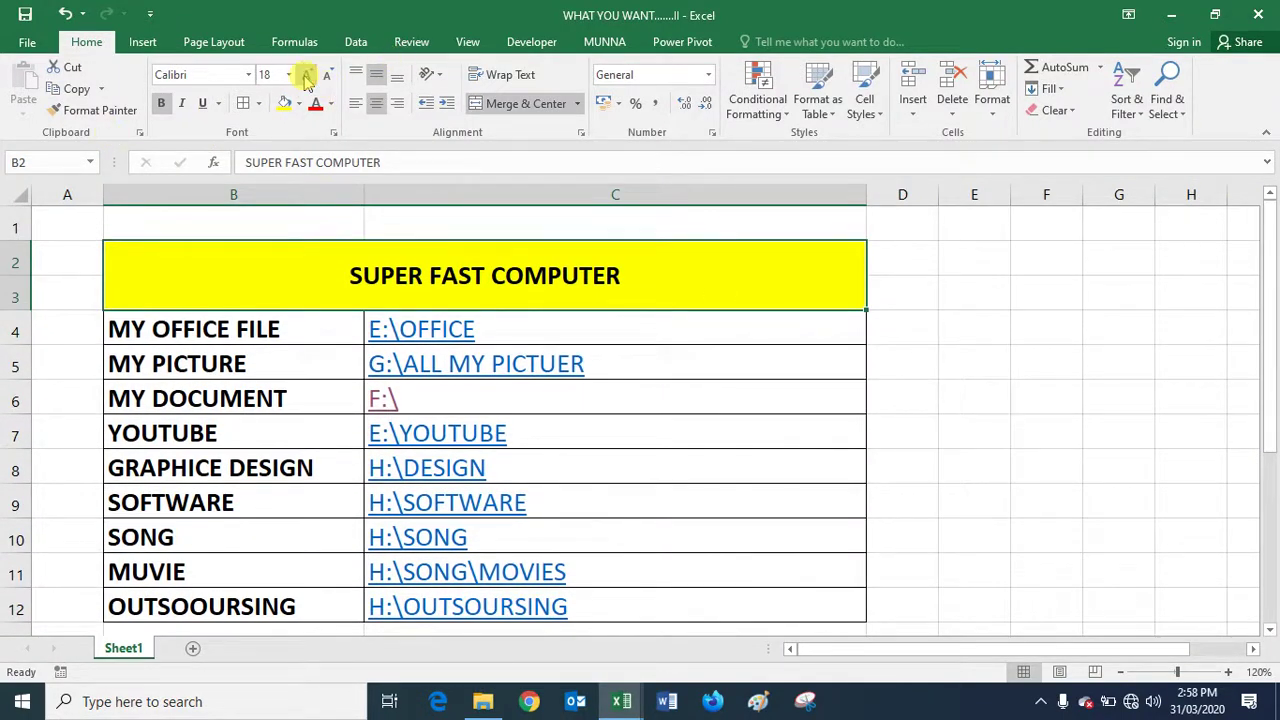
click(306, 76)
click(306, 76)
click(306, 76)
click(306, 76)
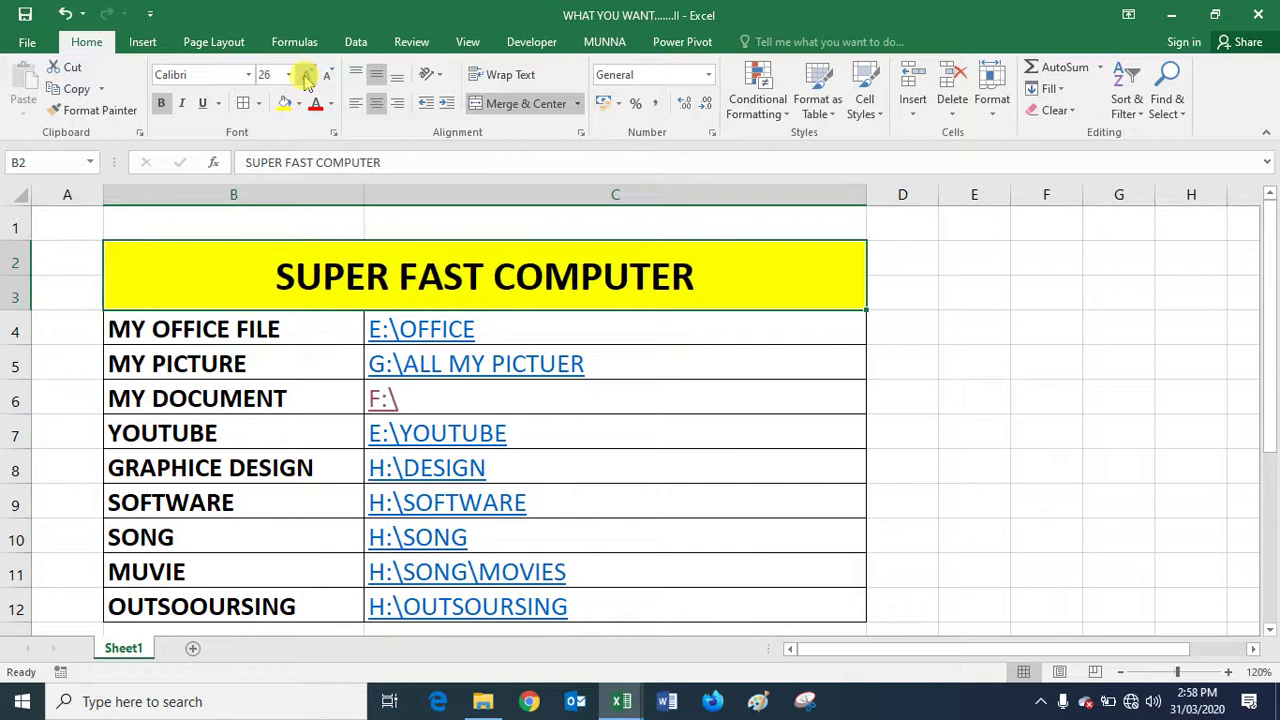
click(1100, 396)
mouse_move(1270, 368)
mouse_down()
mouse_move(1272, 412)
mouse_move(1271, 394)
mouse_up()
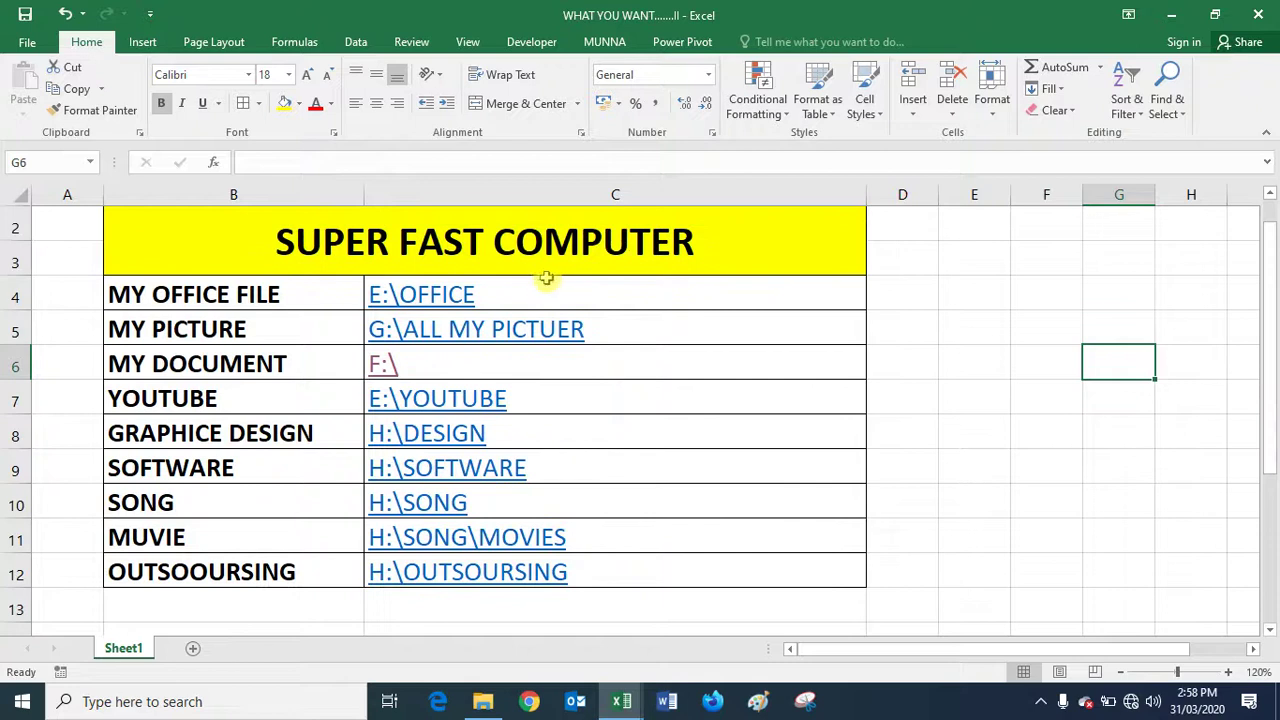
Review the table's labels and links, save the workbook, and select an empty cell.
drag(538, 289, 497, 583)
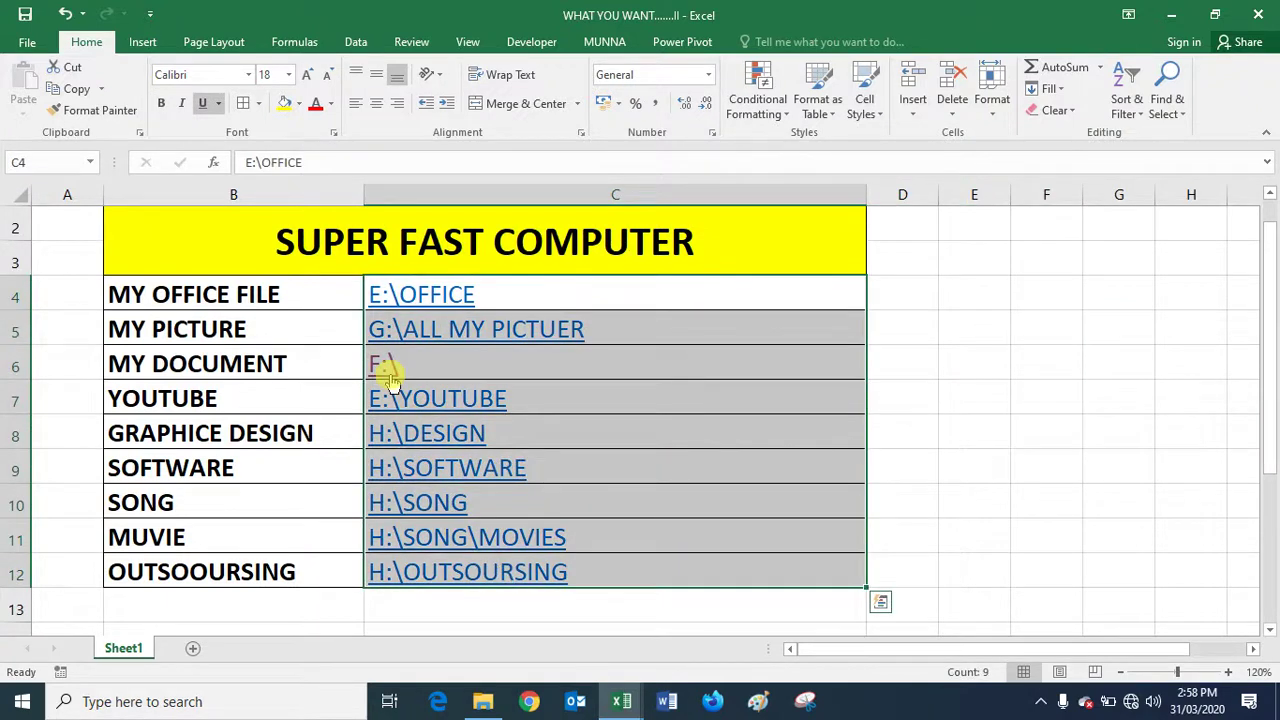
click(967, 376)
drag(214, 290, 705, 585)
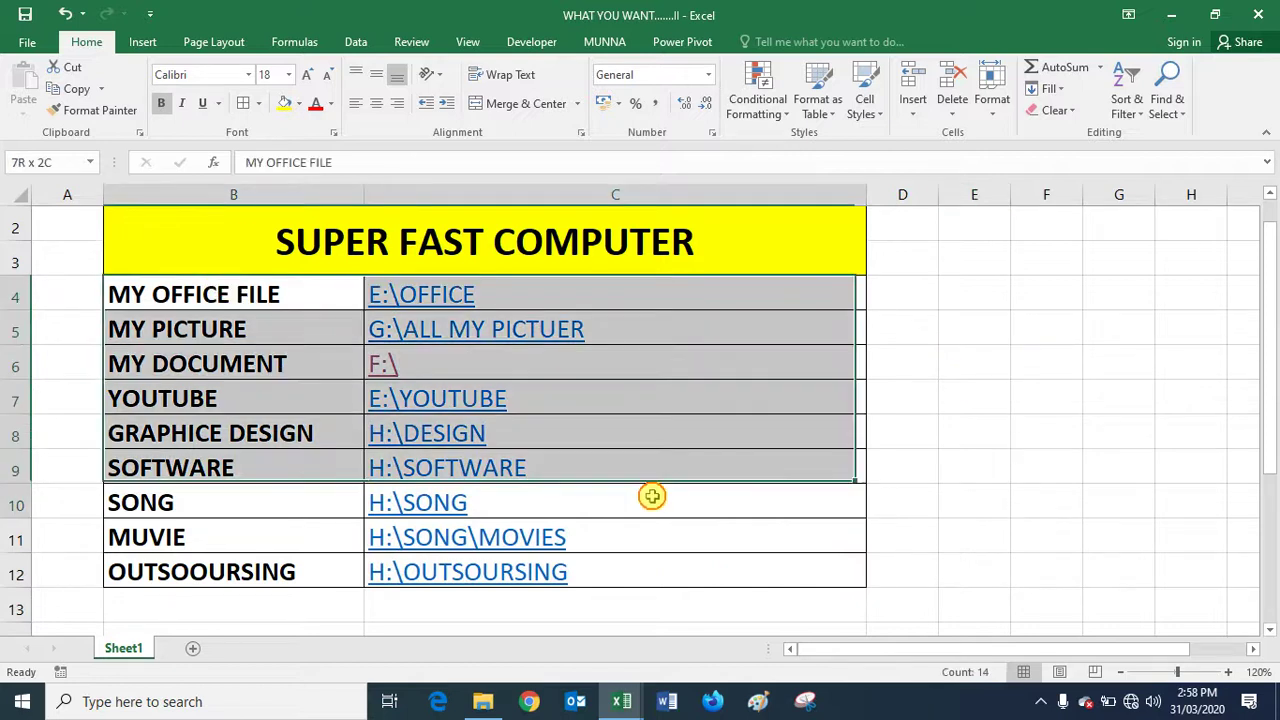
click(1097, 466)
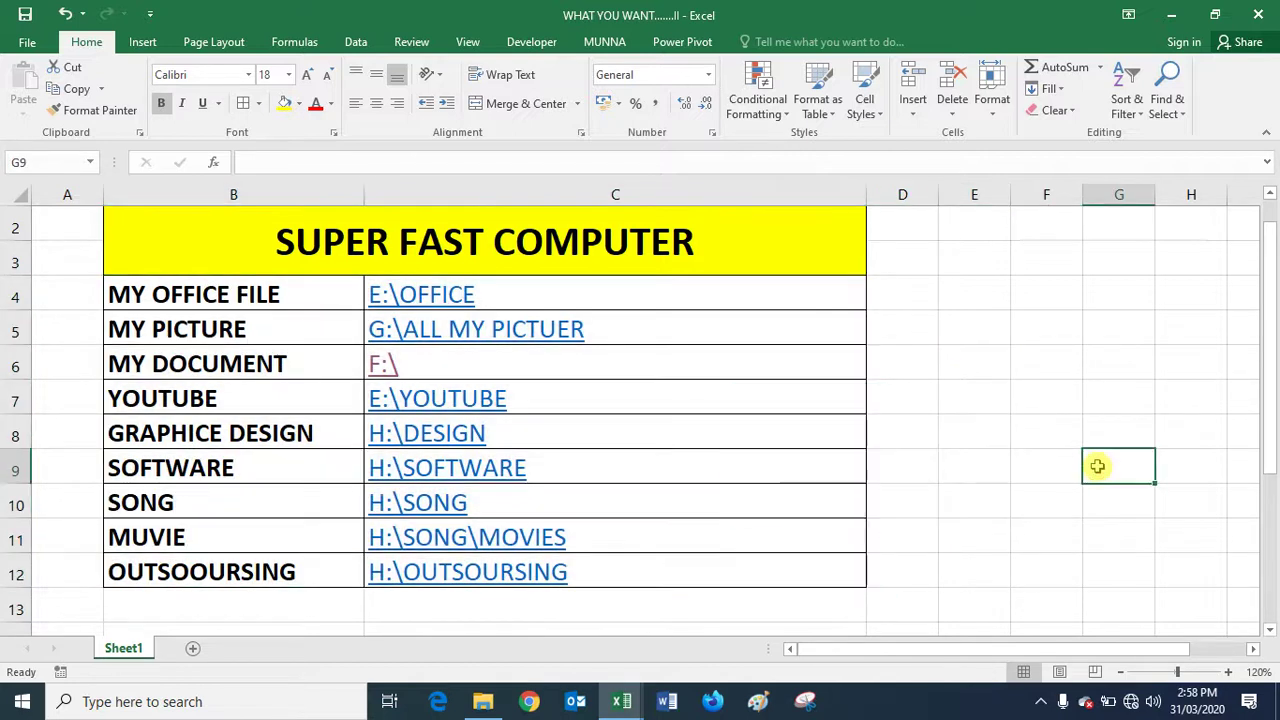
click(727, 490)
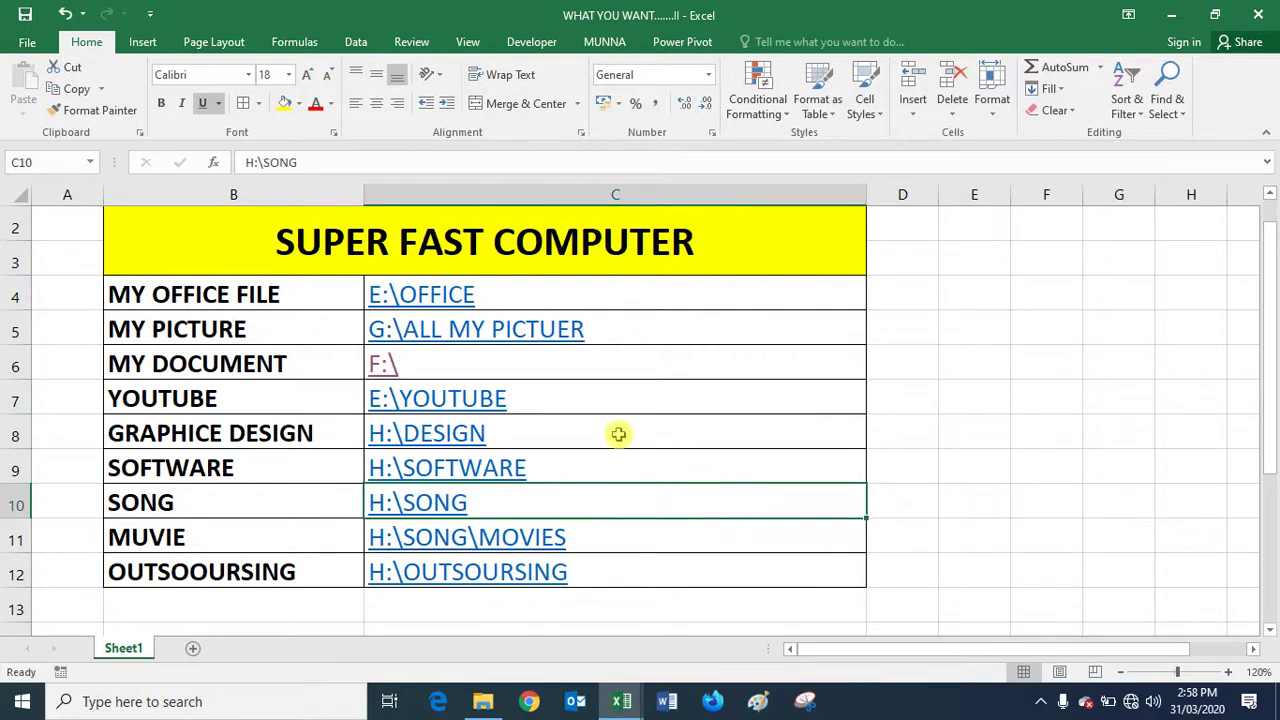
click(26, 13)
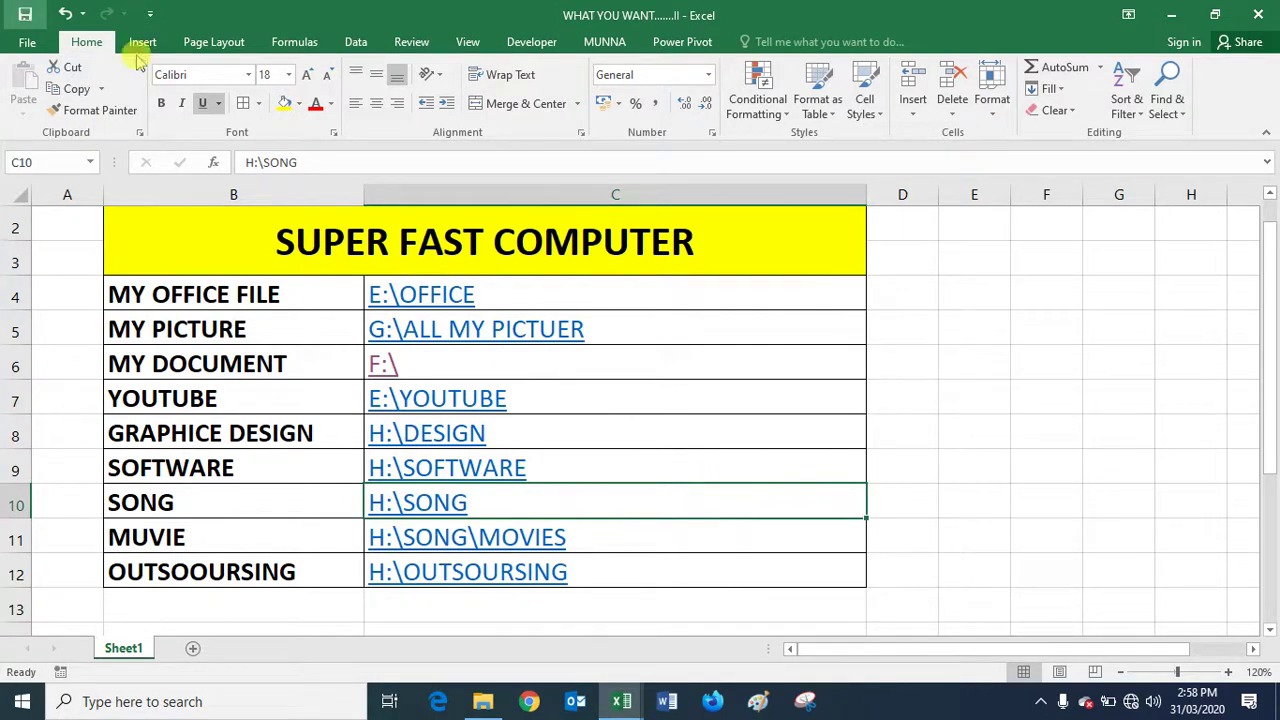
click(752, 393)
click(940, 371)
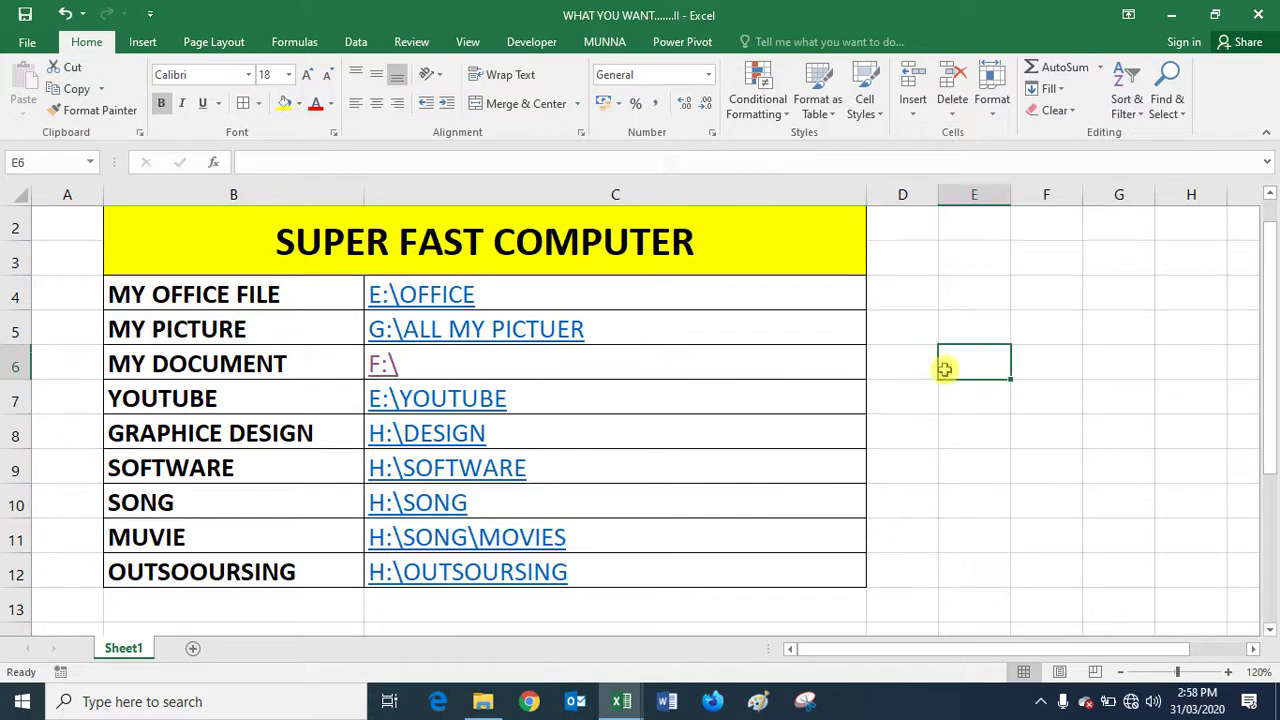
Open and close the E:\OFFICE, G:\ALL MY PICTUER, E:\YOUTUBE, H:\DESIGN and H:\SOFTWARE links.
click(420, 296)
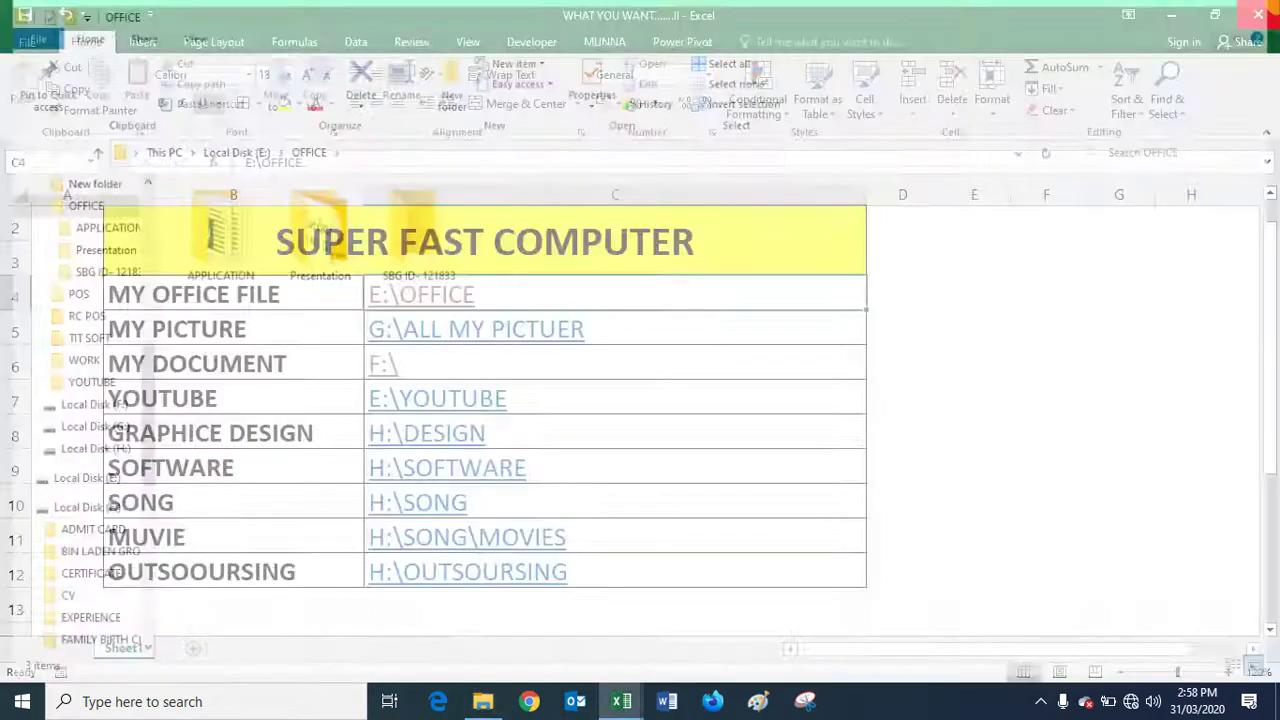
click(1256, 10)
click(406, 340)
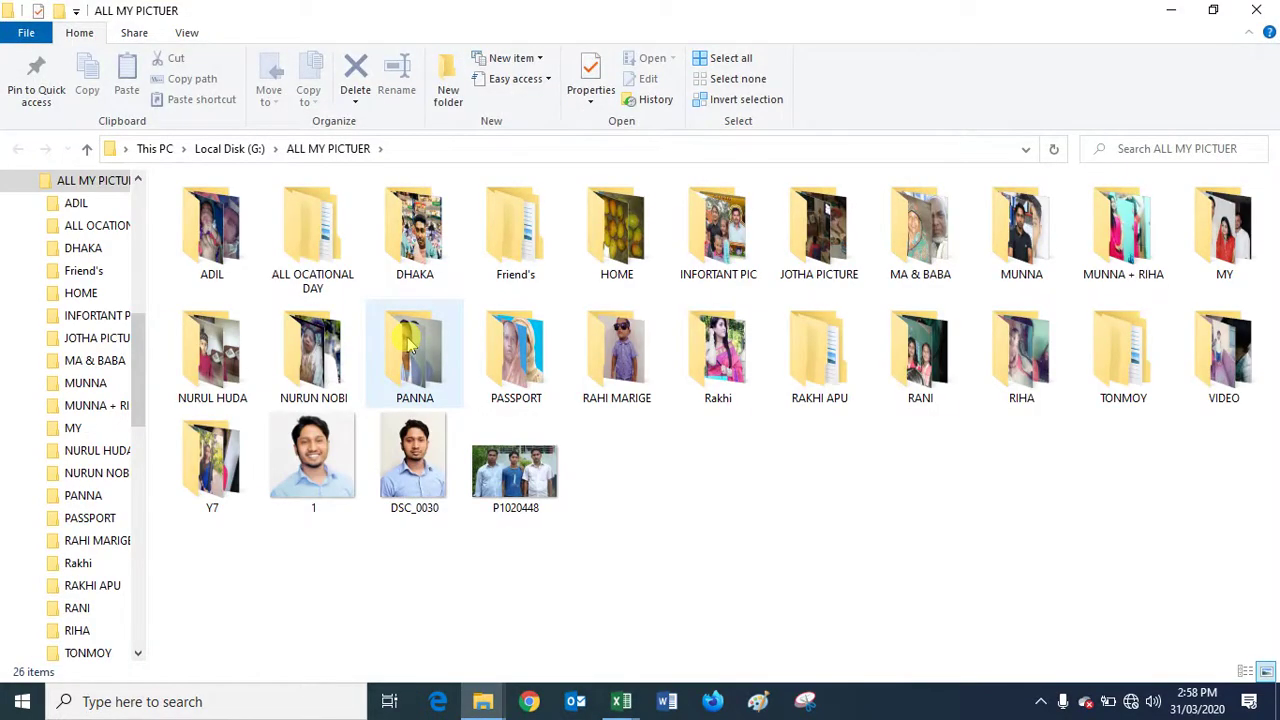
click(1256, 10)
click(470, 400)
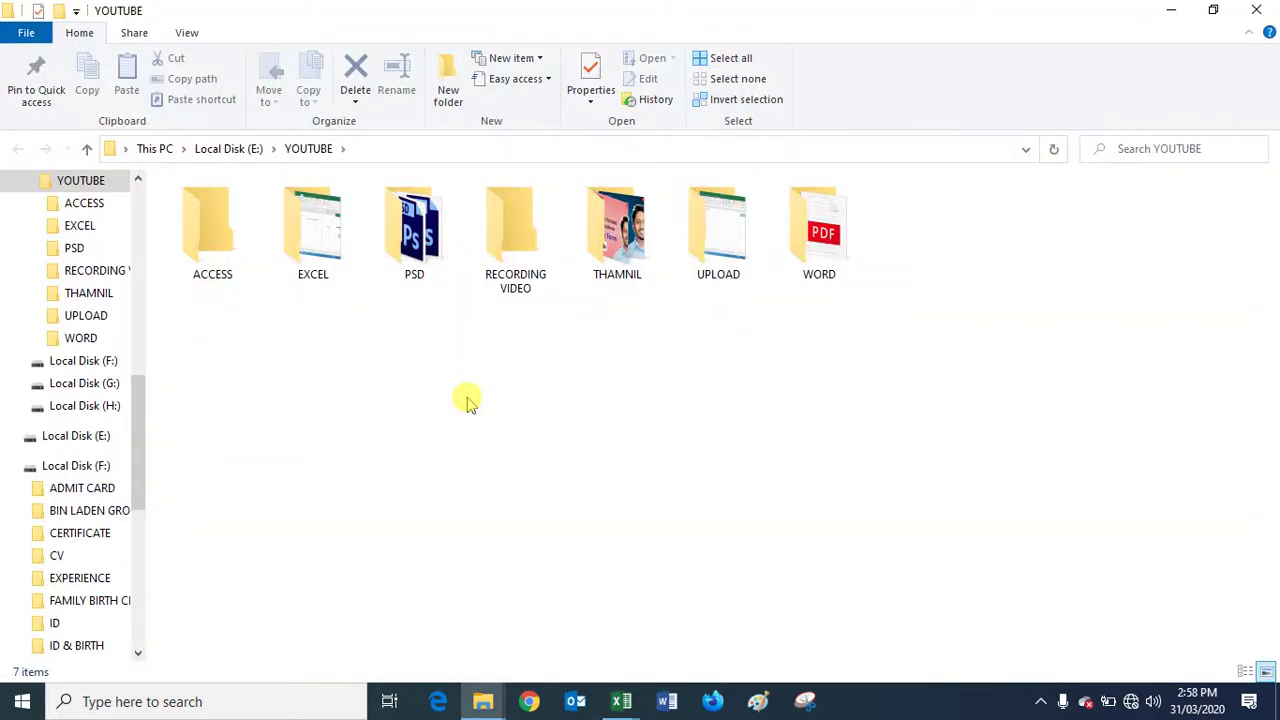
click(1256, 10)
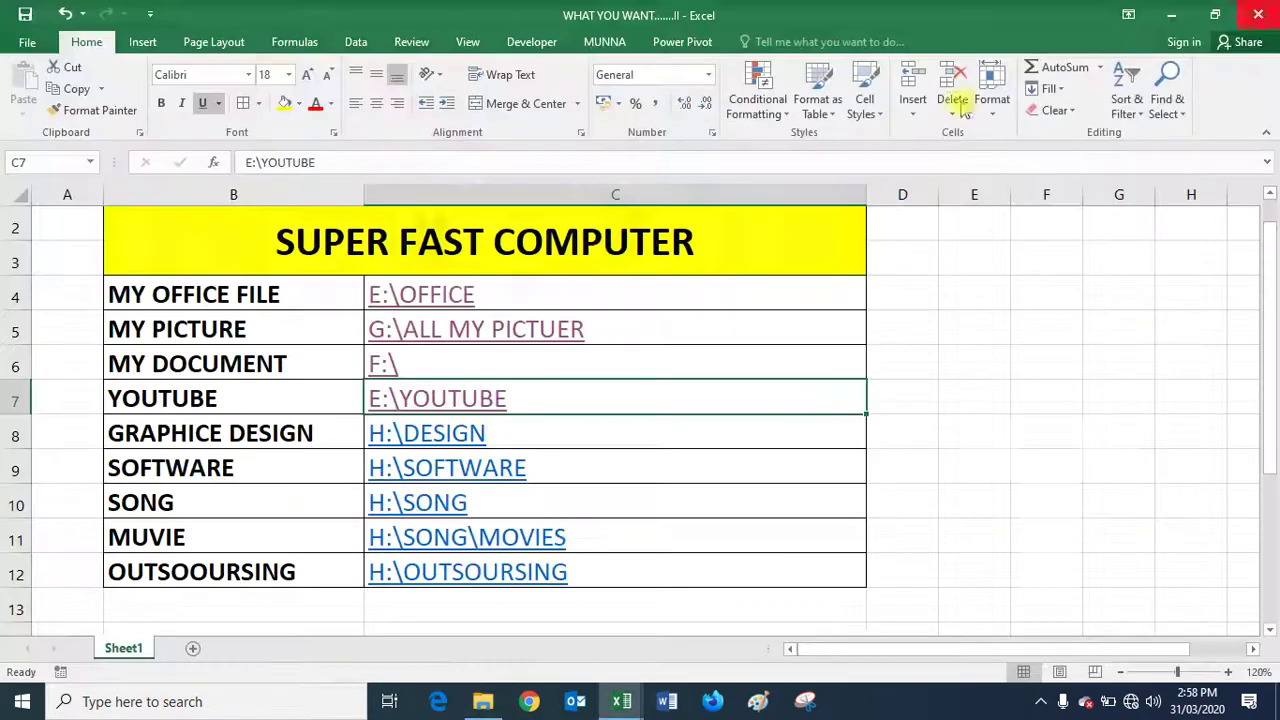
click(457, 438)
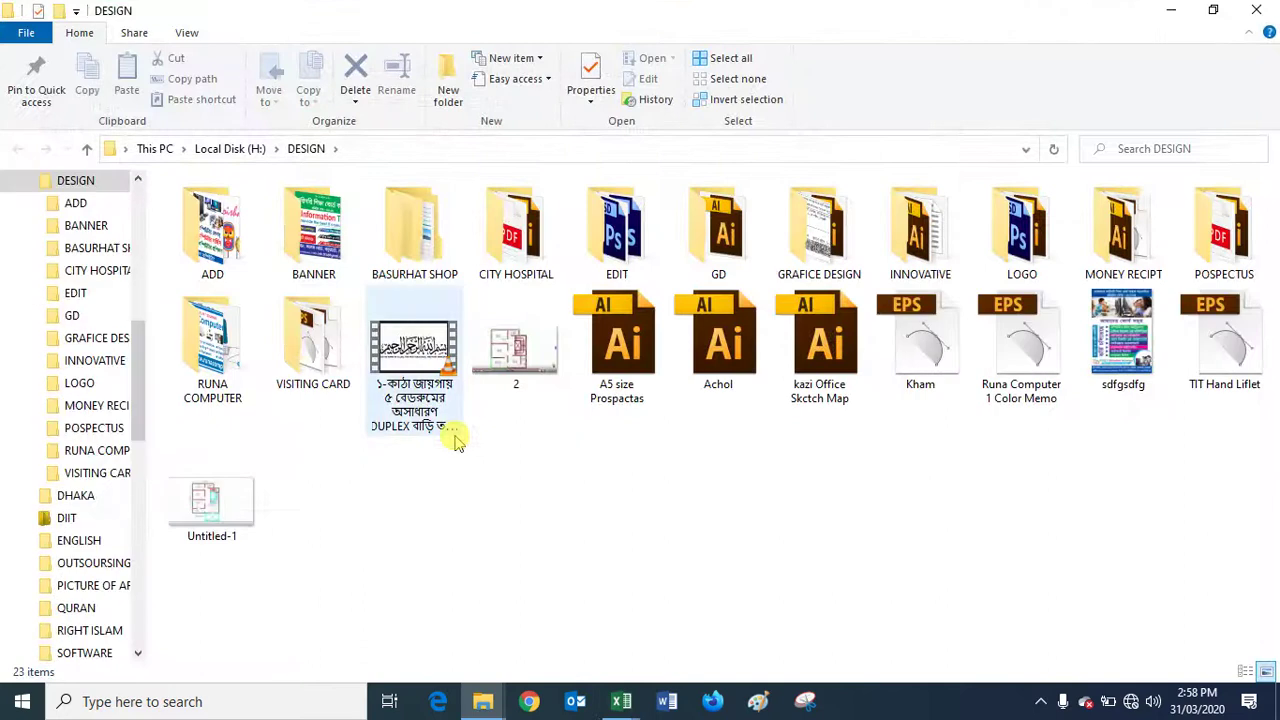
click(1256, 10)
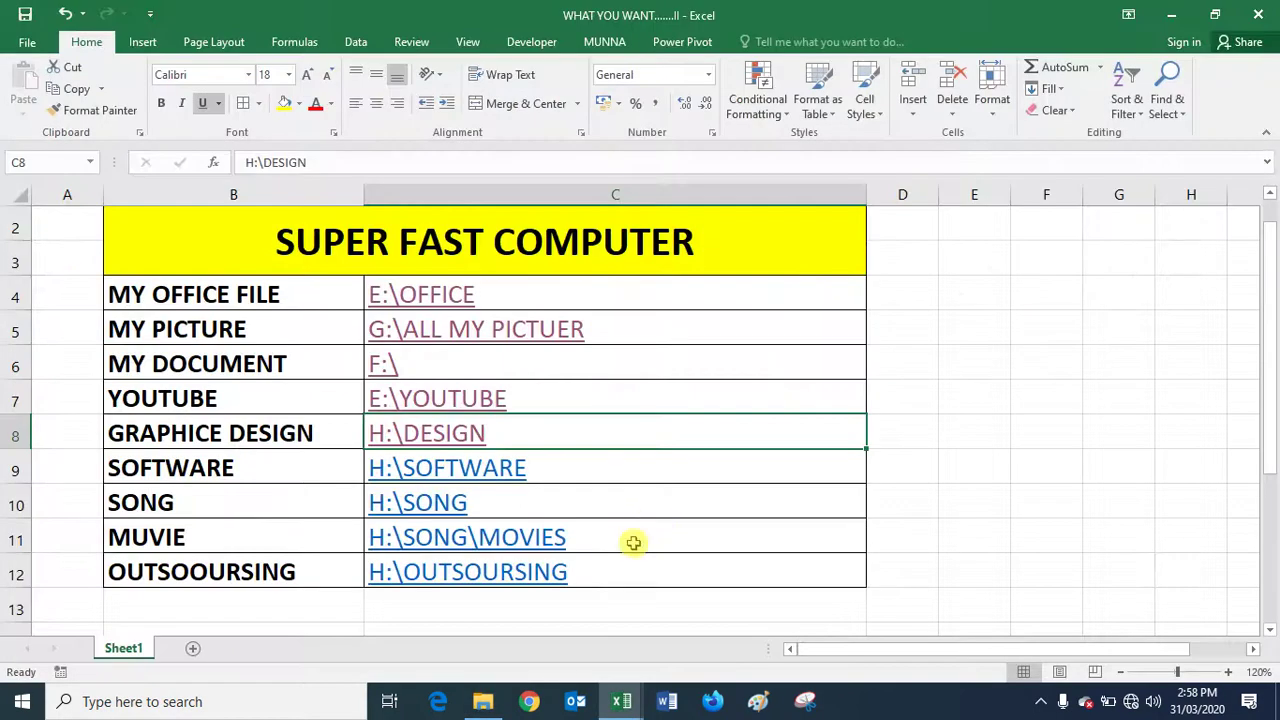
click(488, 480)
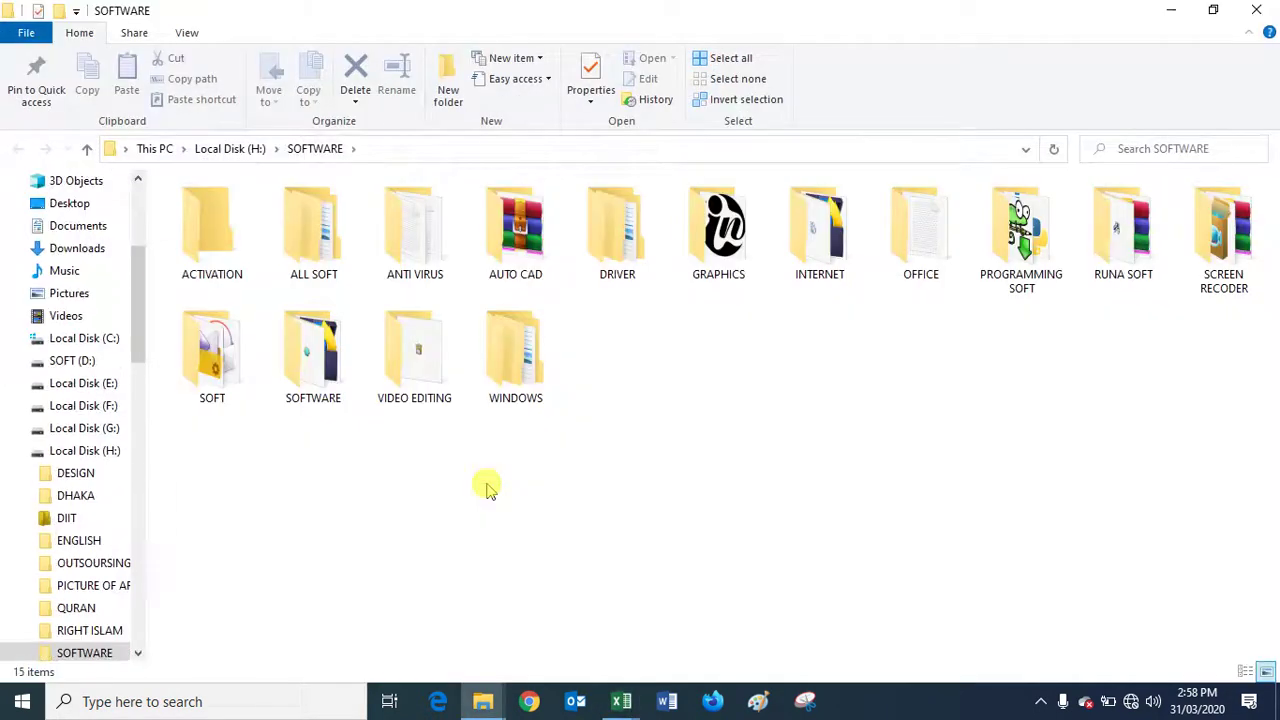
click(1256, 10)
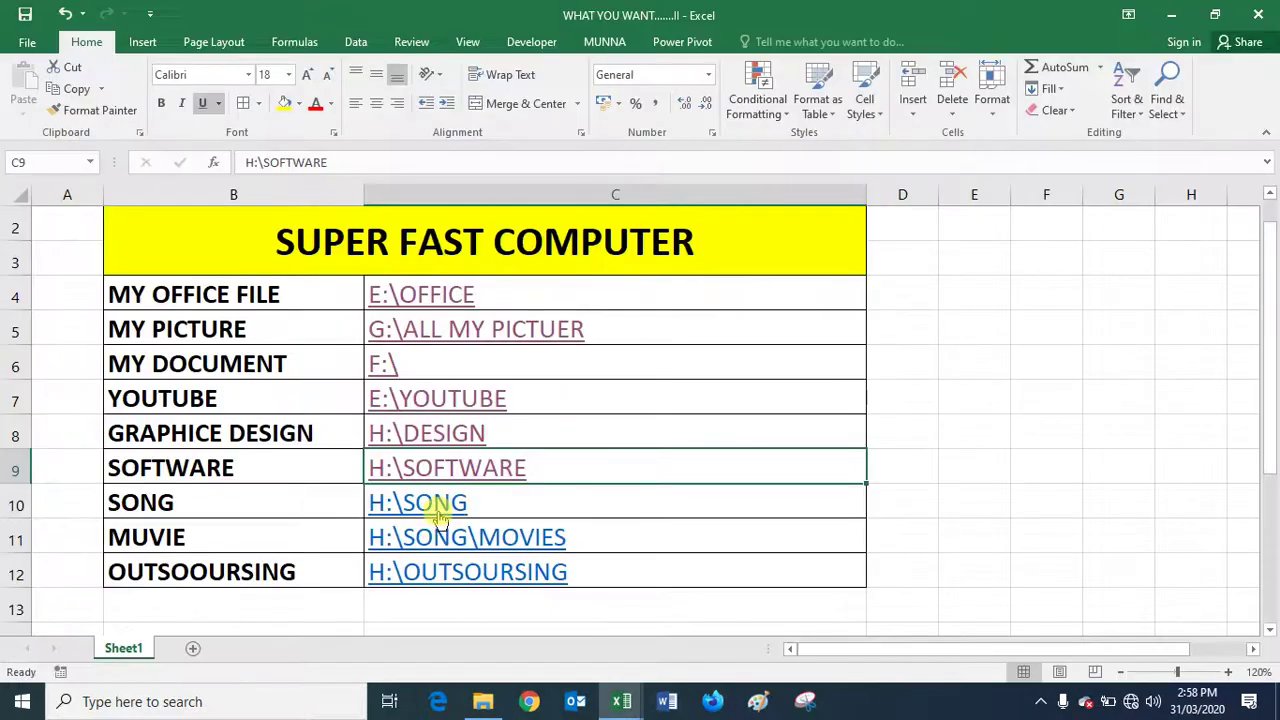
Open and close the H:\SONG, H:\SONG\MOVIES and H:\OUTSOURSING links, including the FILE Out Sourcing subfolder.
click(432, 510)
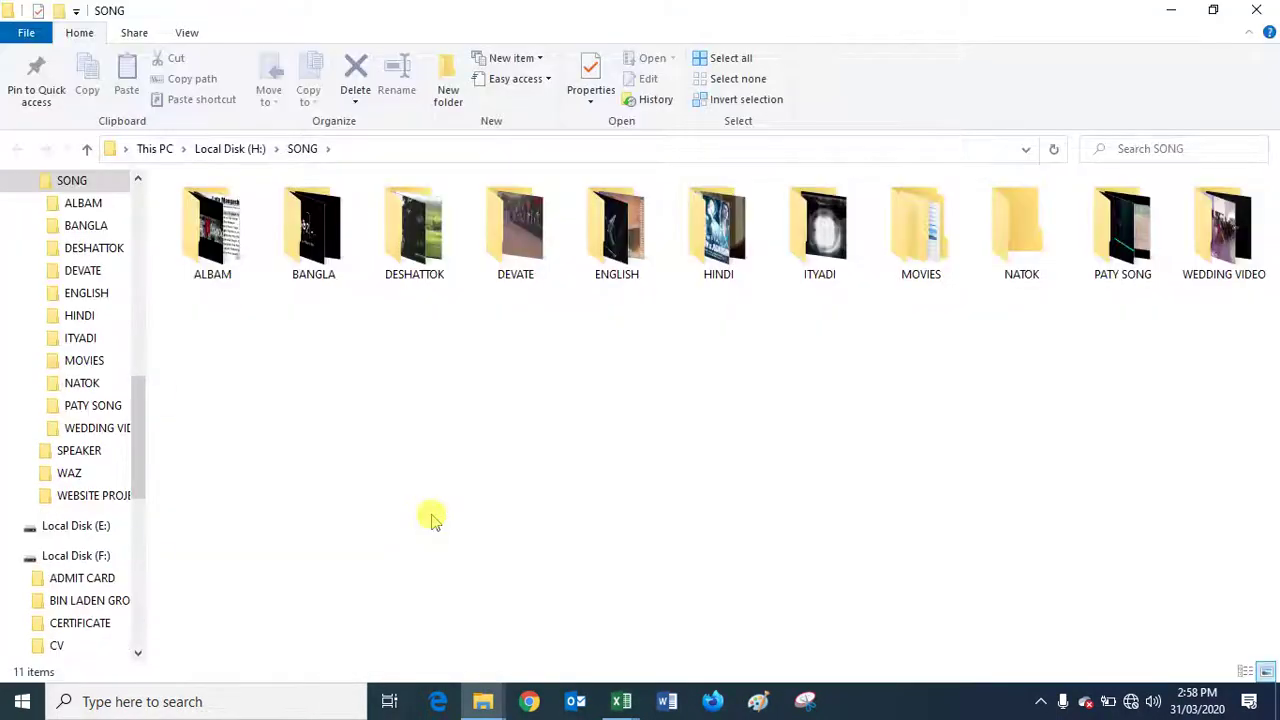
key(alt+F4)
click(503, 540)
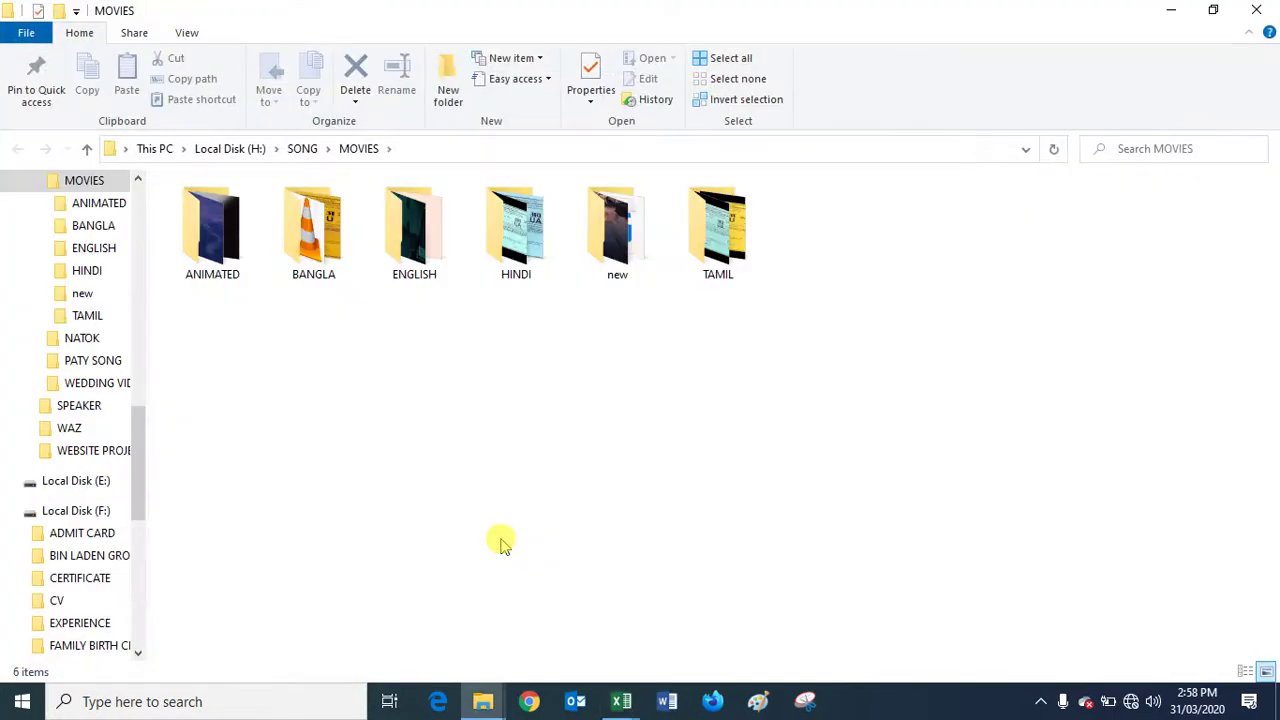
key(alt+F4)
click(483, 585)
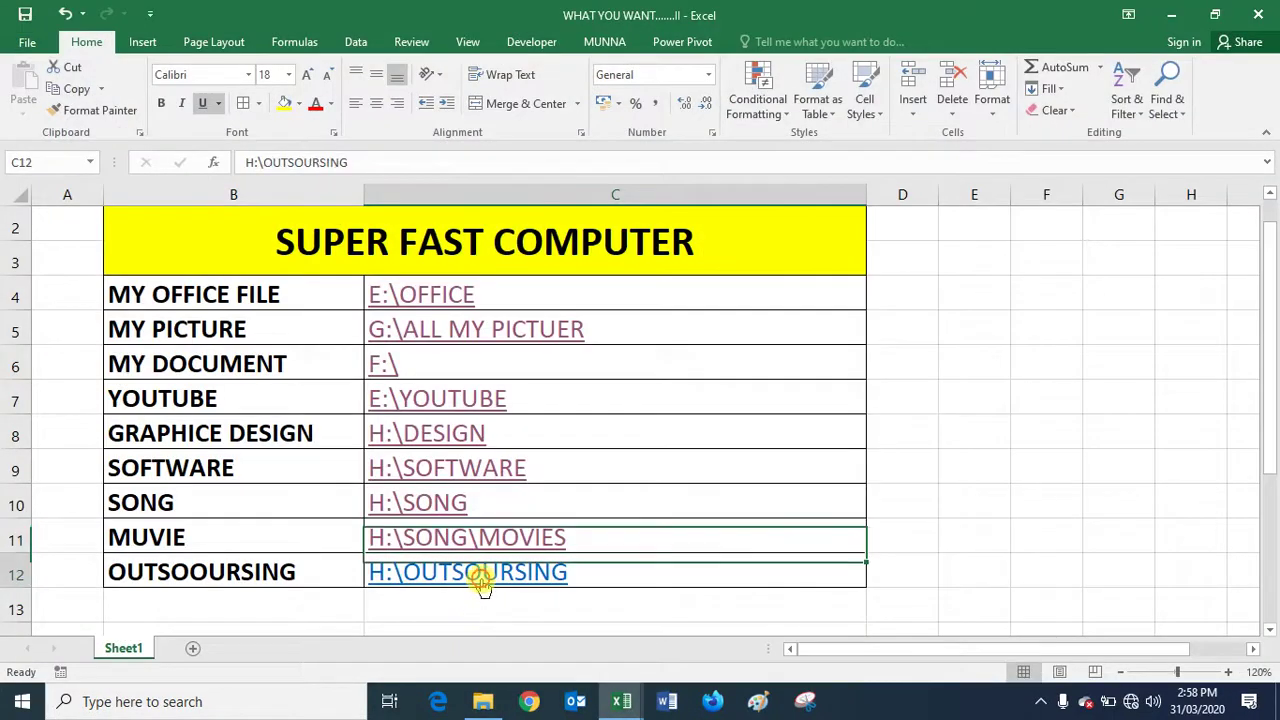
click(483, 585)
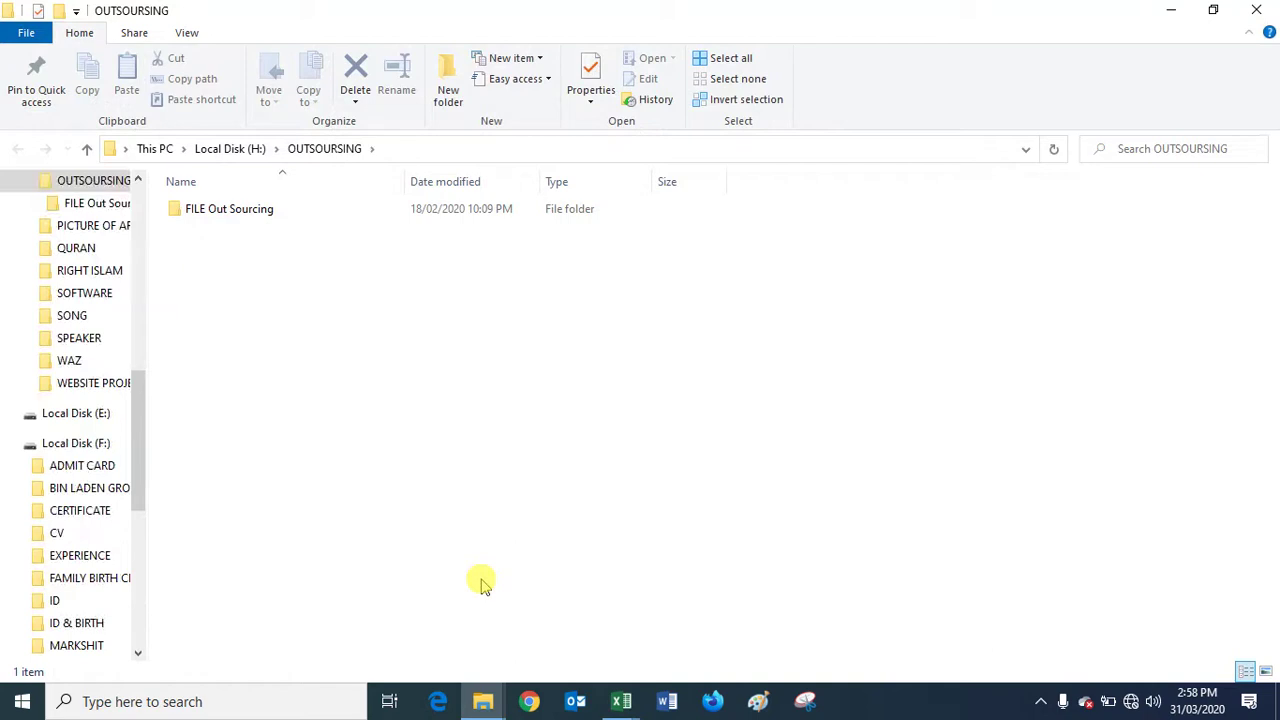
double_click(360, 209)
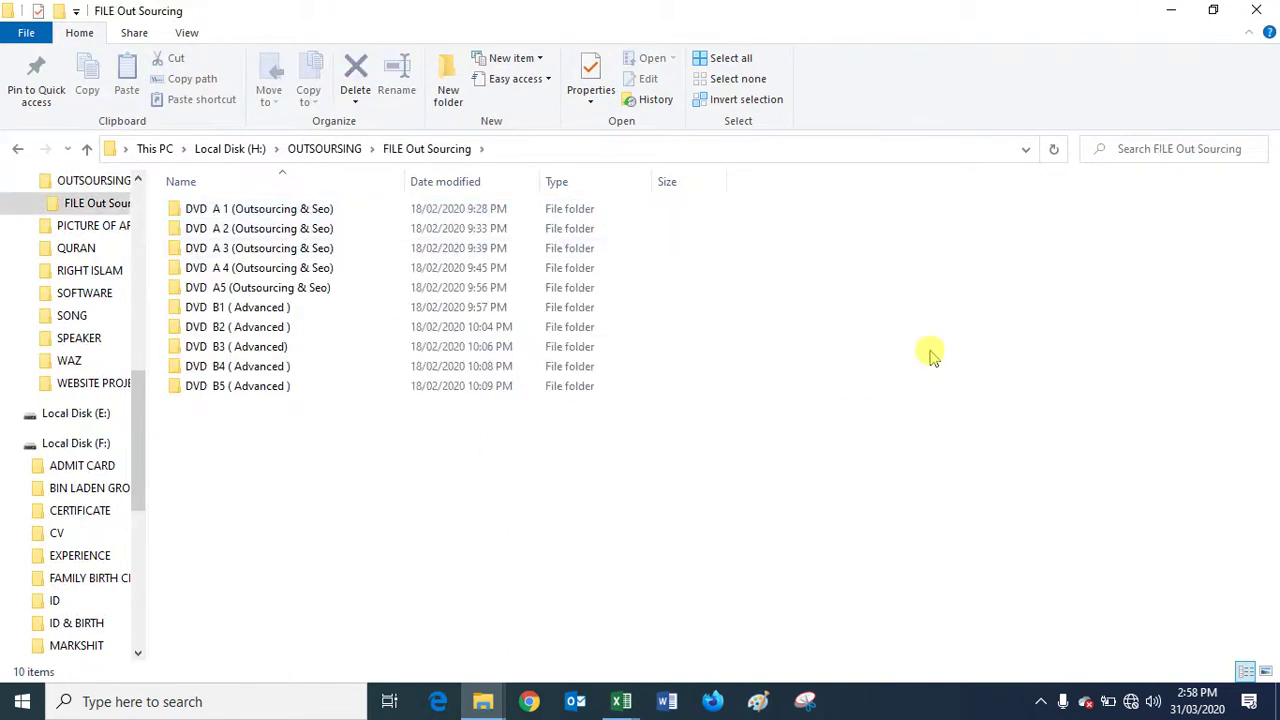
click(1256, 10)
click(1036, 262)
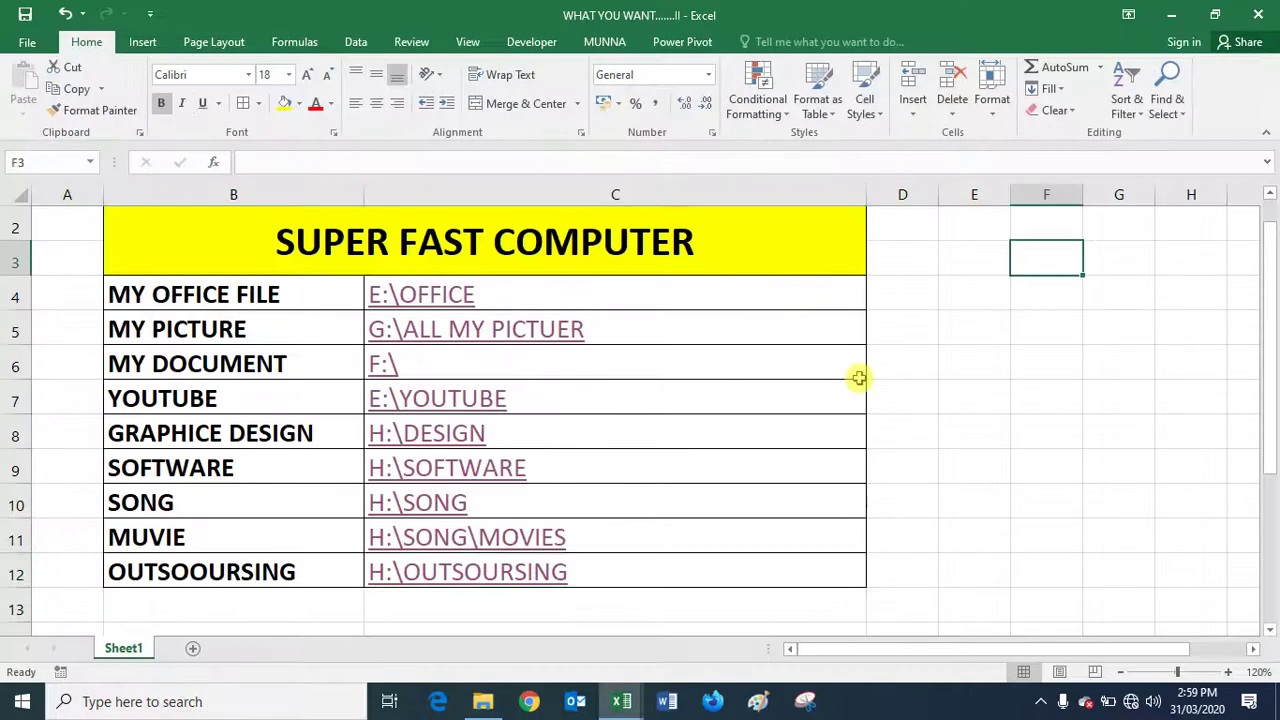
click(859, 378)
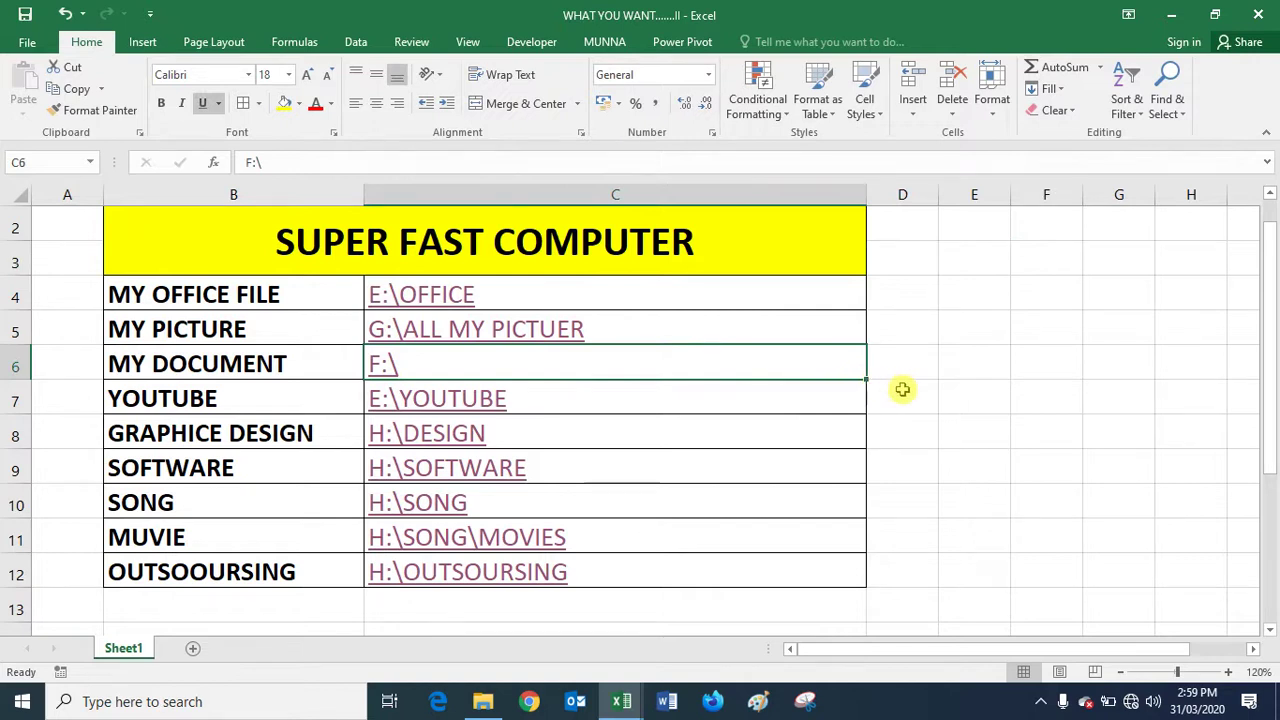
click(904, 390)
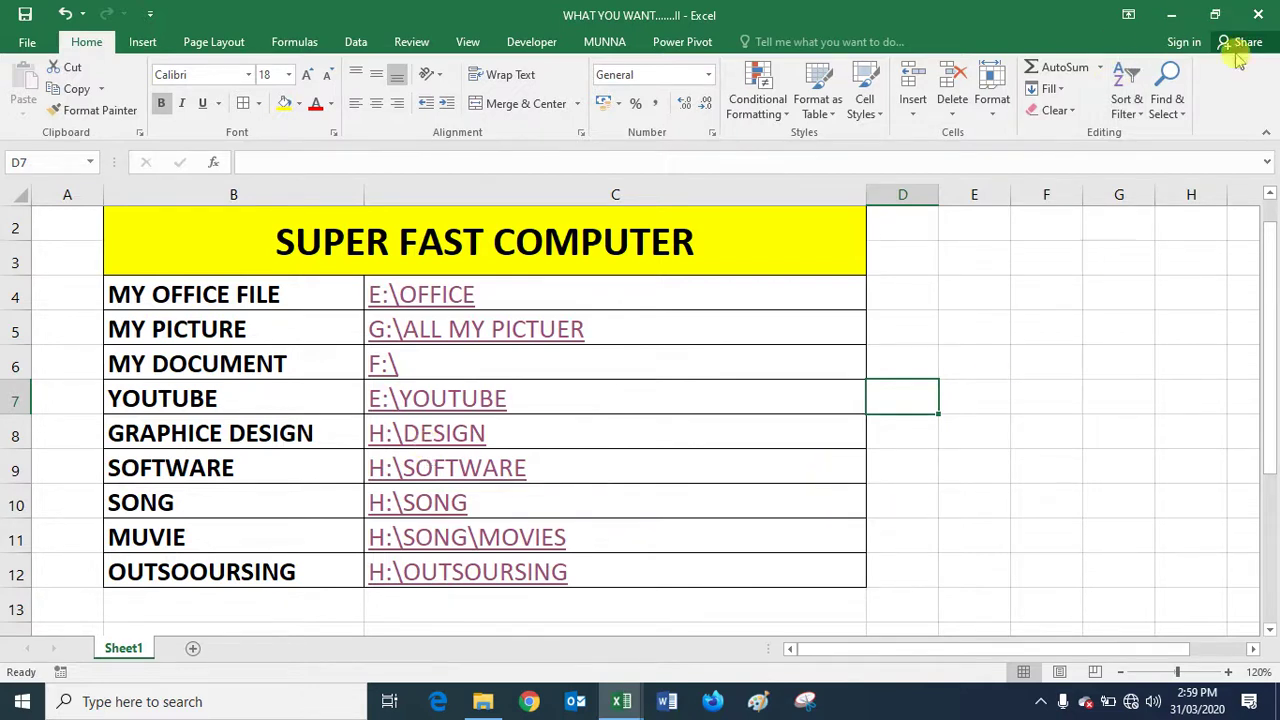
click(1258, 14)
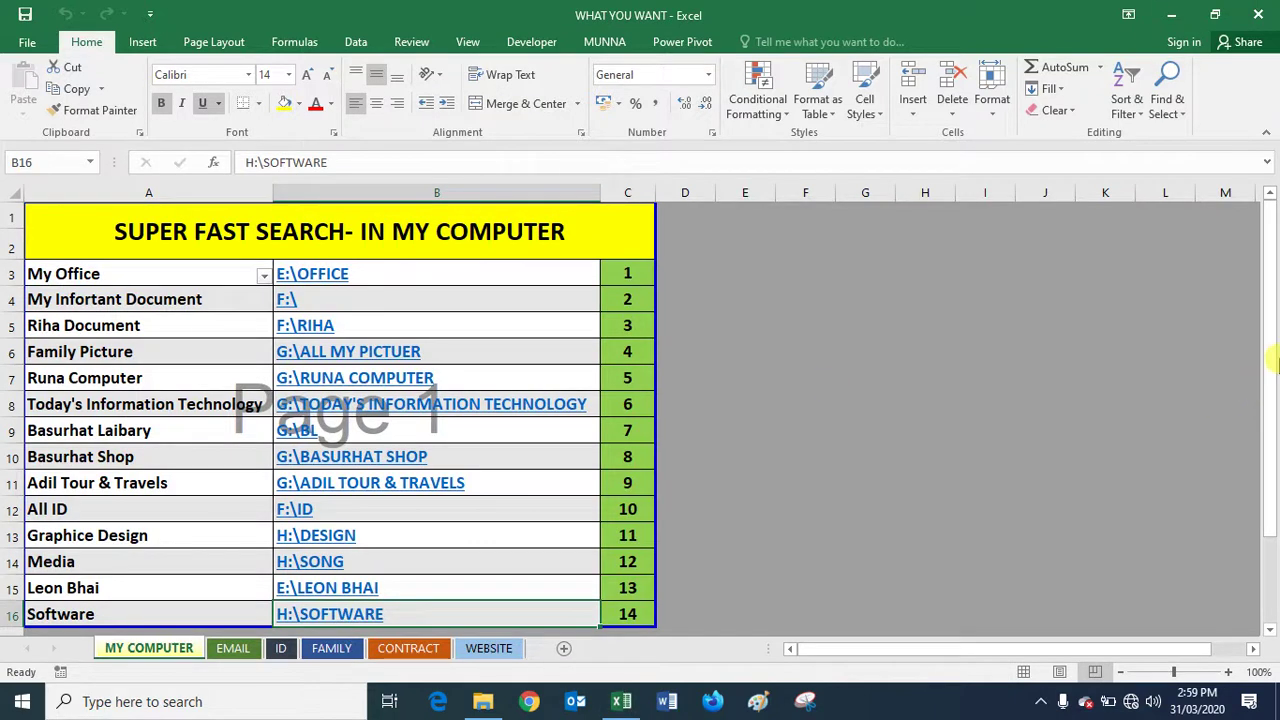
drag(1275, 362, 1275, 364)
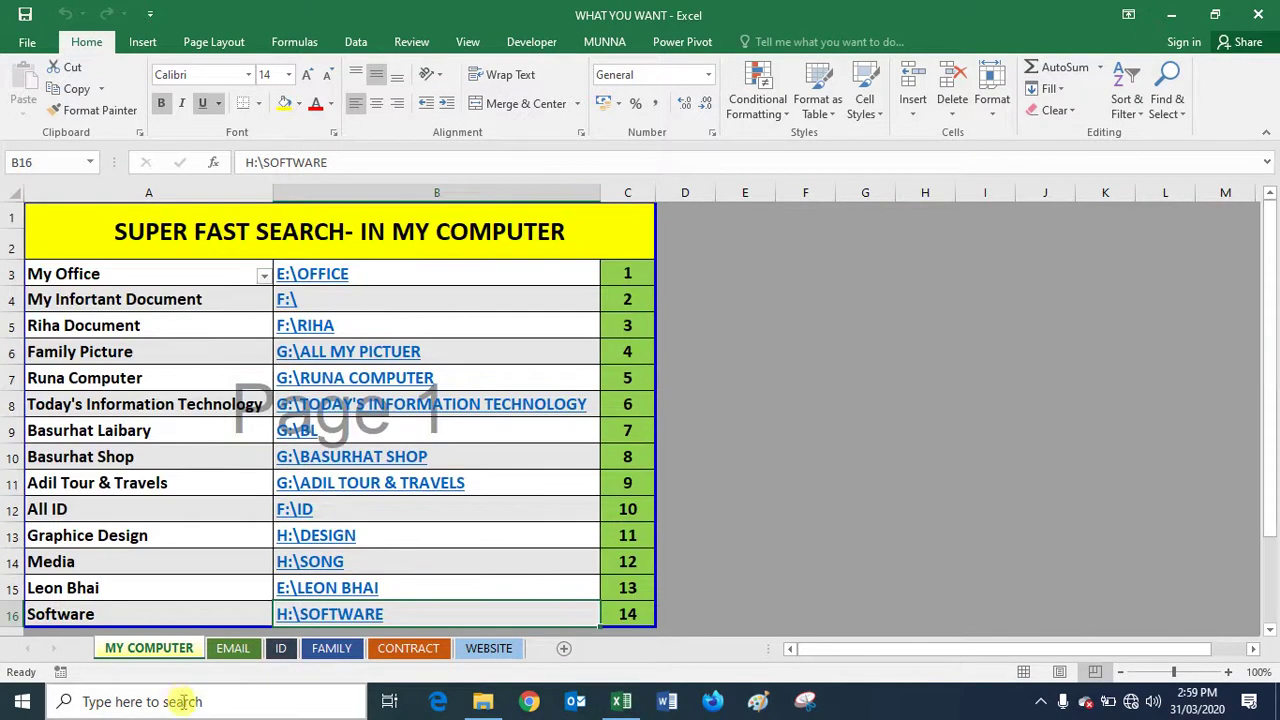
click(233, 648)
click(281, 648)
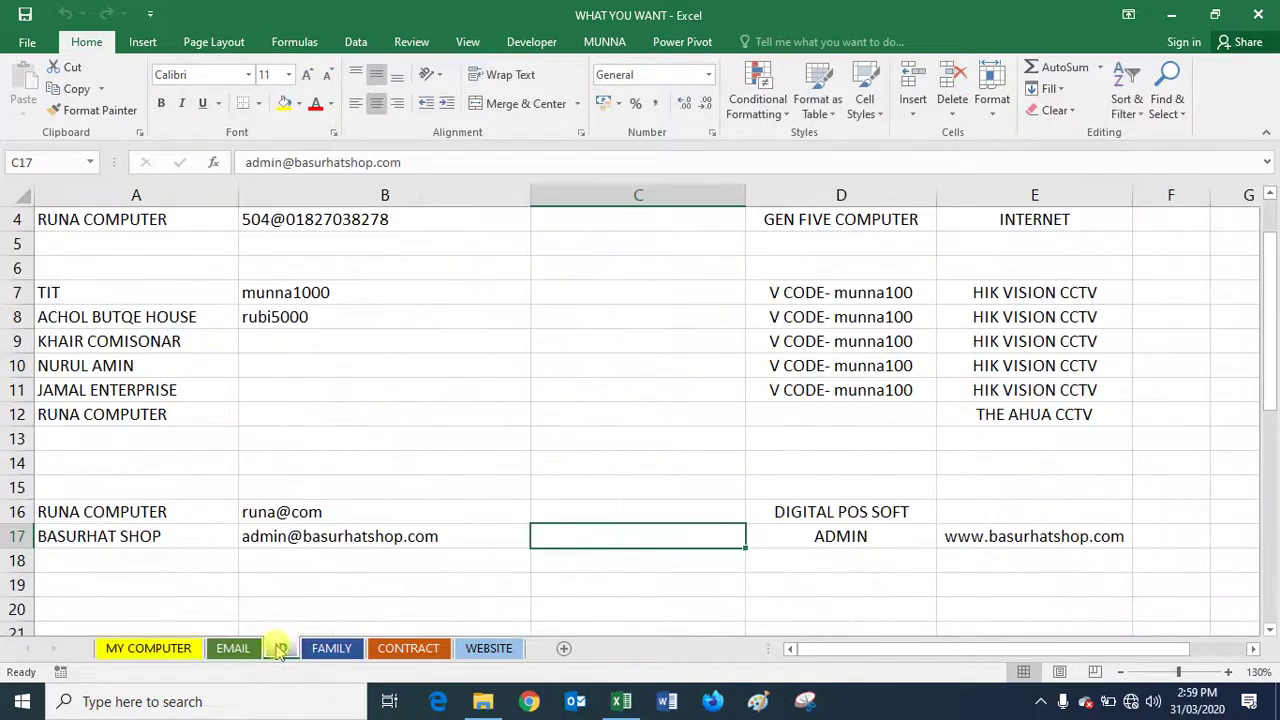
click(331, 648)
click(400, 648)
click(466, 648)
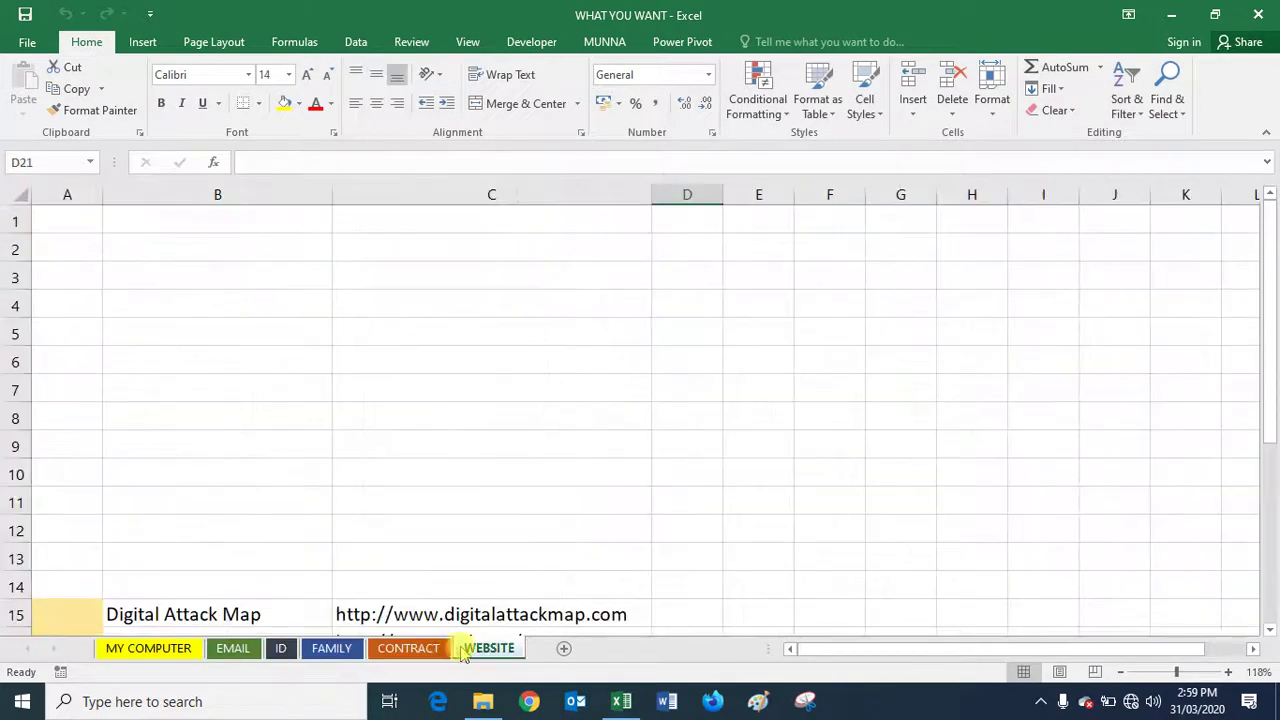
click(110, 648)
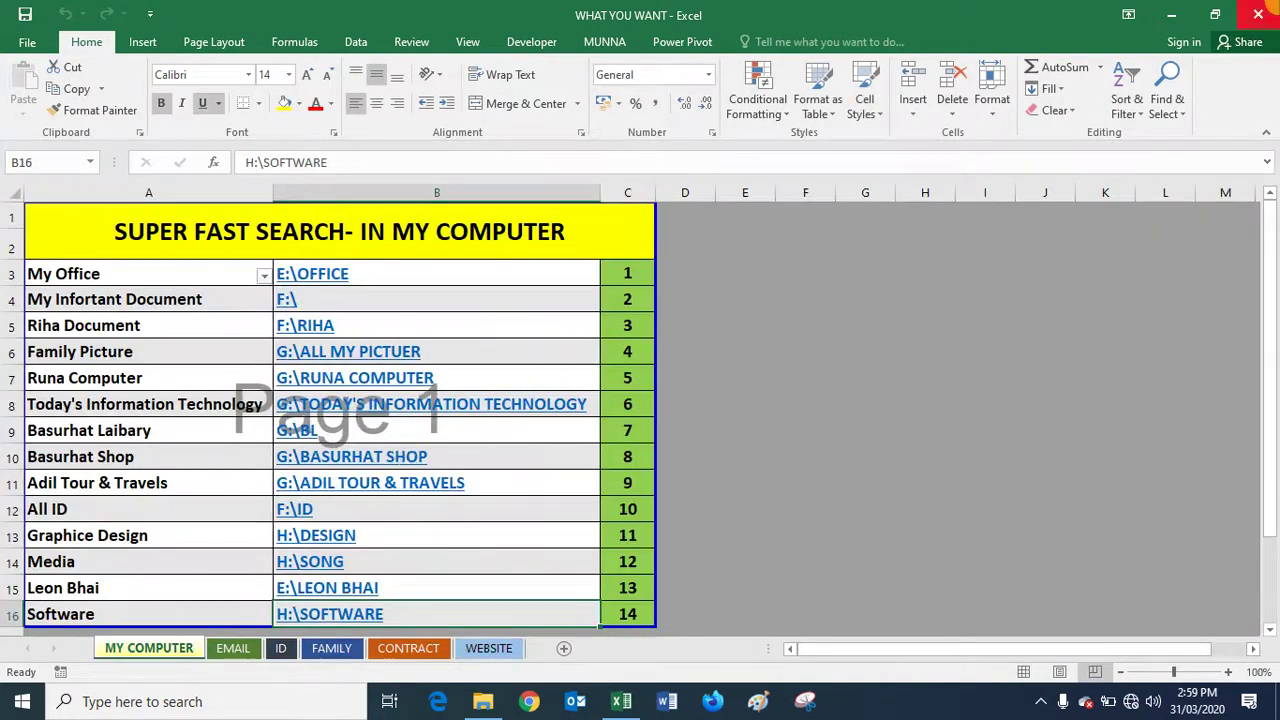
click(1258, 14)
drag(494, 357, 408, 292)
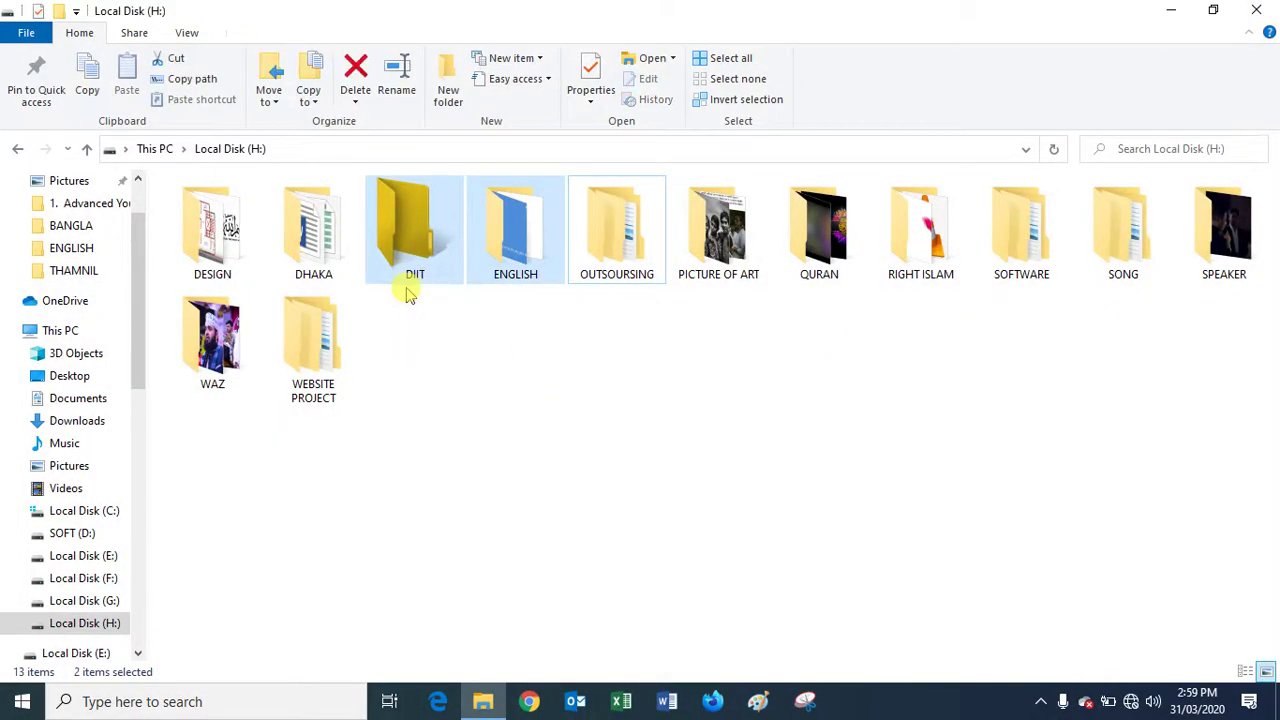
click(490, 362)
click(1256, 10)
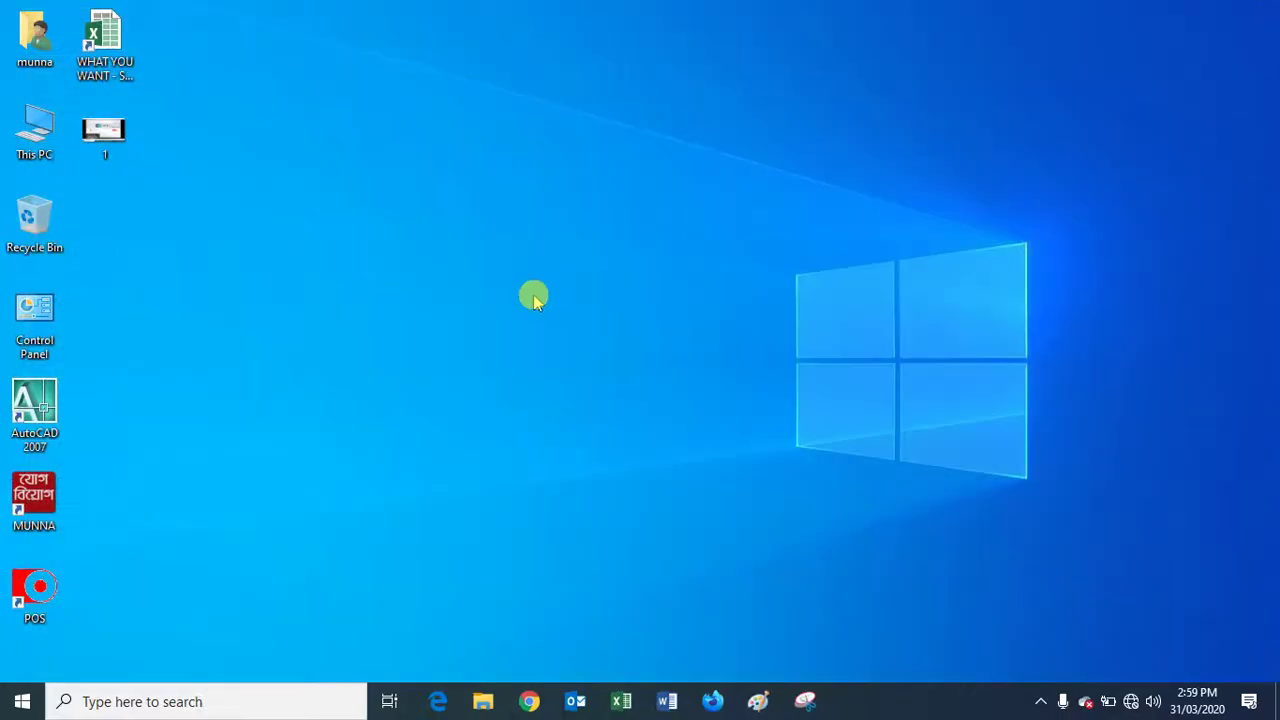
click(121, 39)
double_click(121, 39)
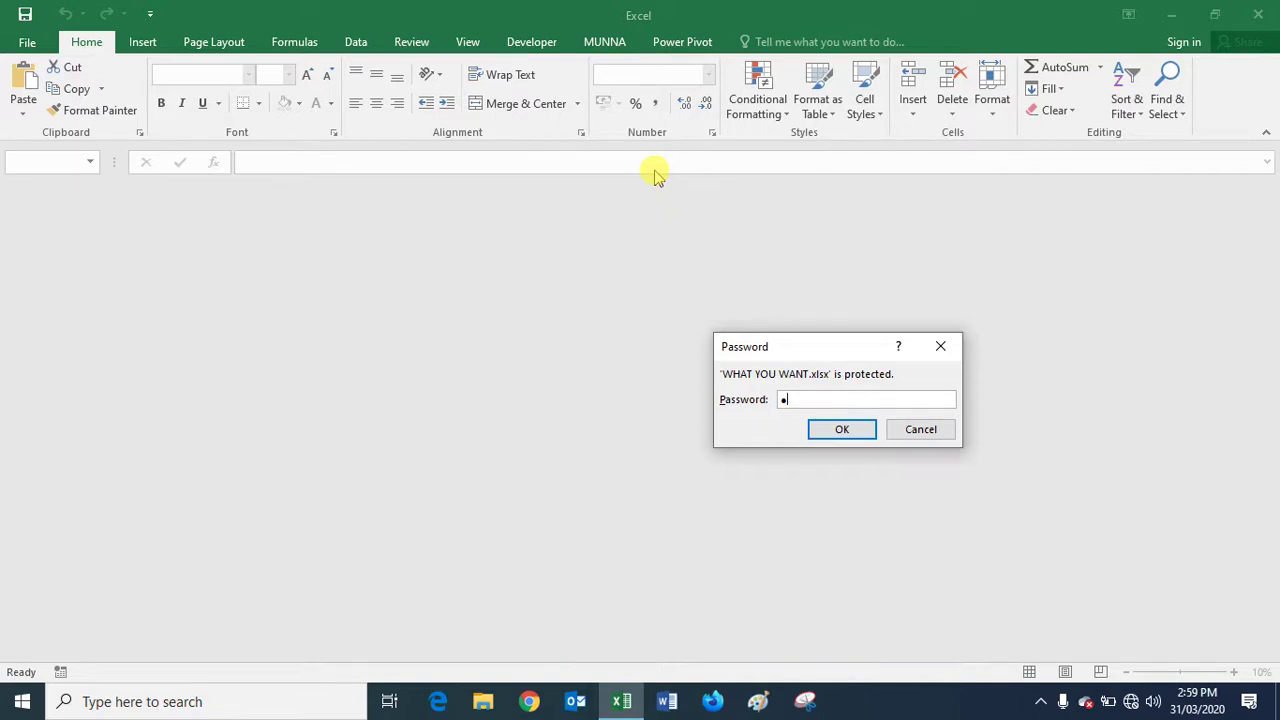
key(Return)
key(Return)
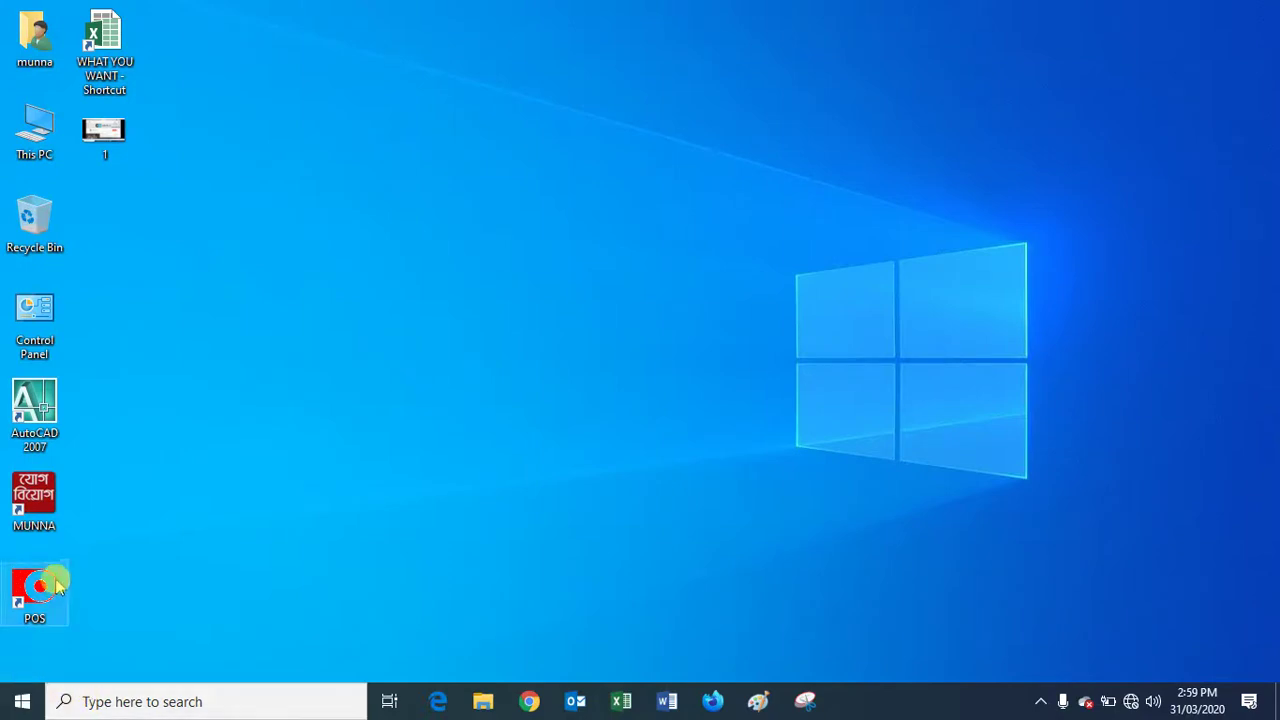
double_click(34, 128)
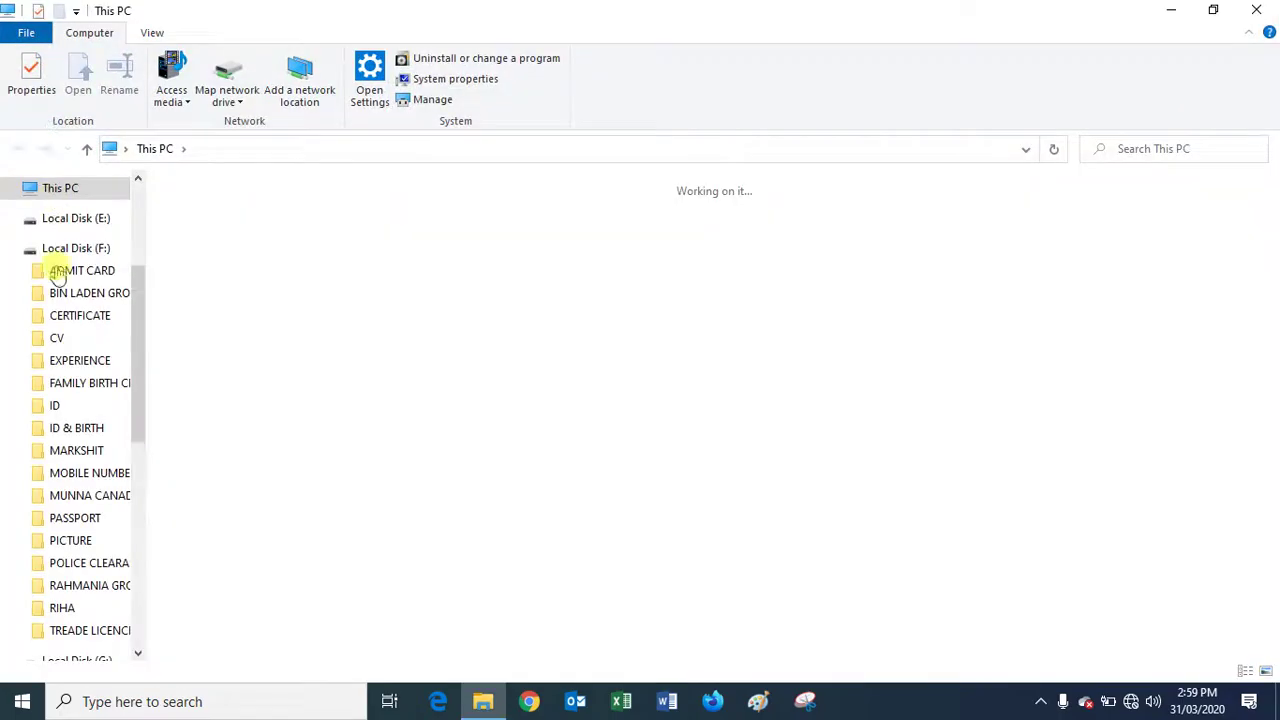
click(88, 258)
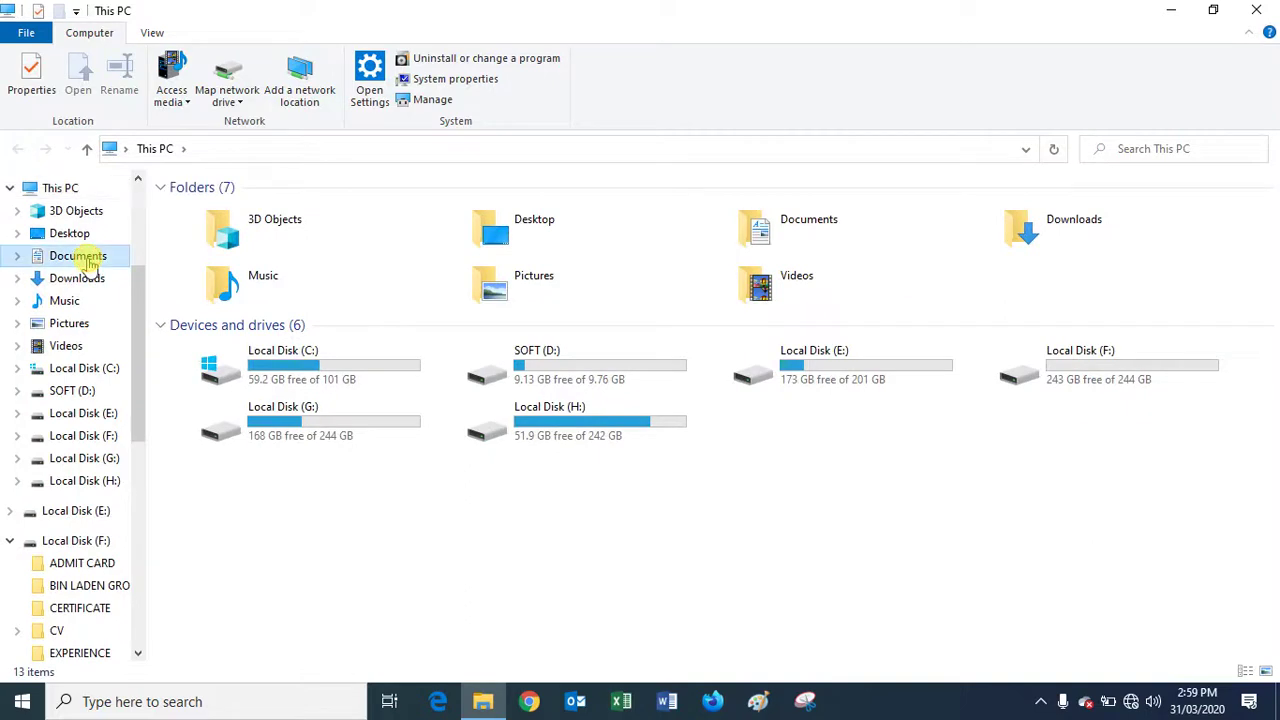
click(538, 258)
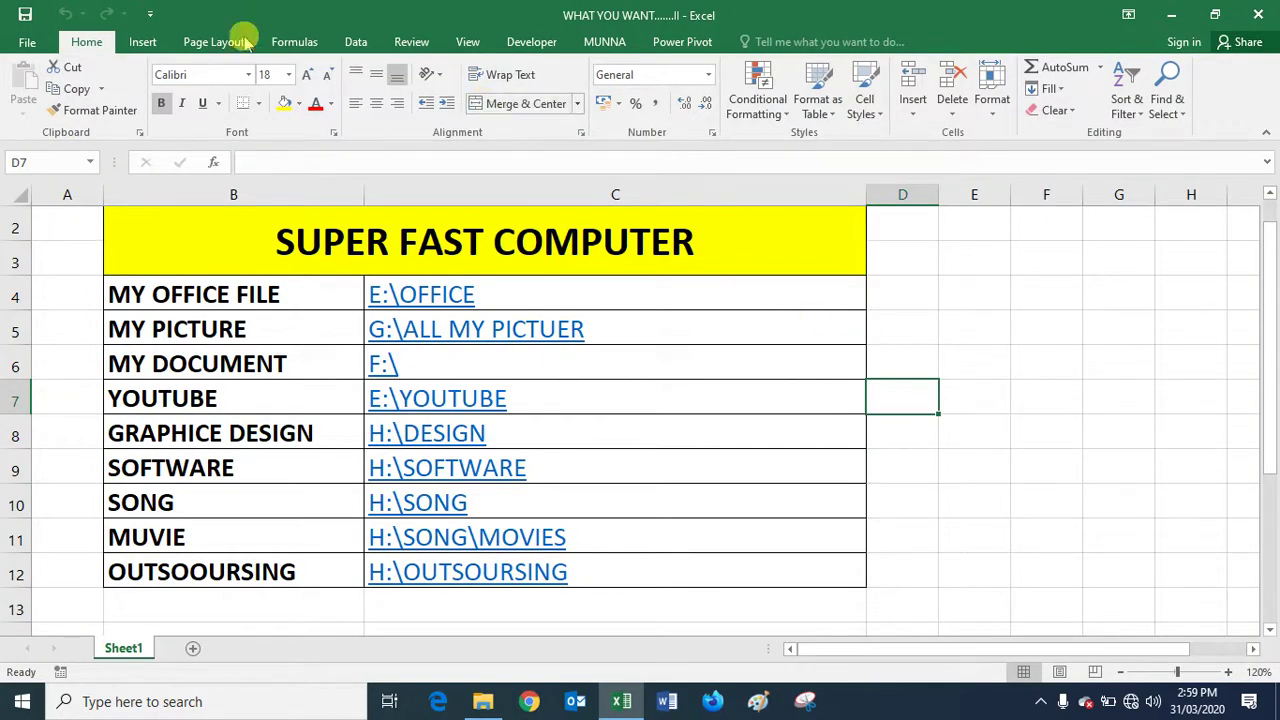
Save the workbook to Documents with a password to open, replacing the existing file.
click(30, 43)
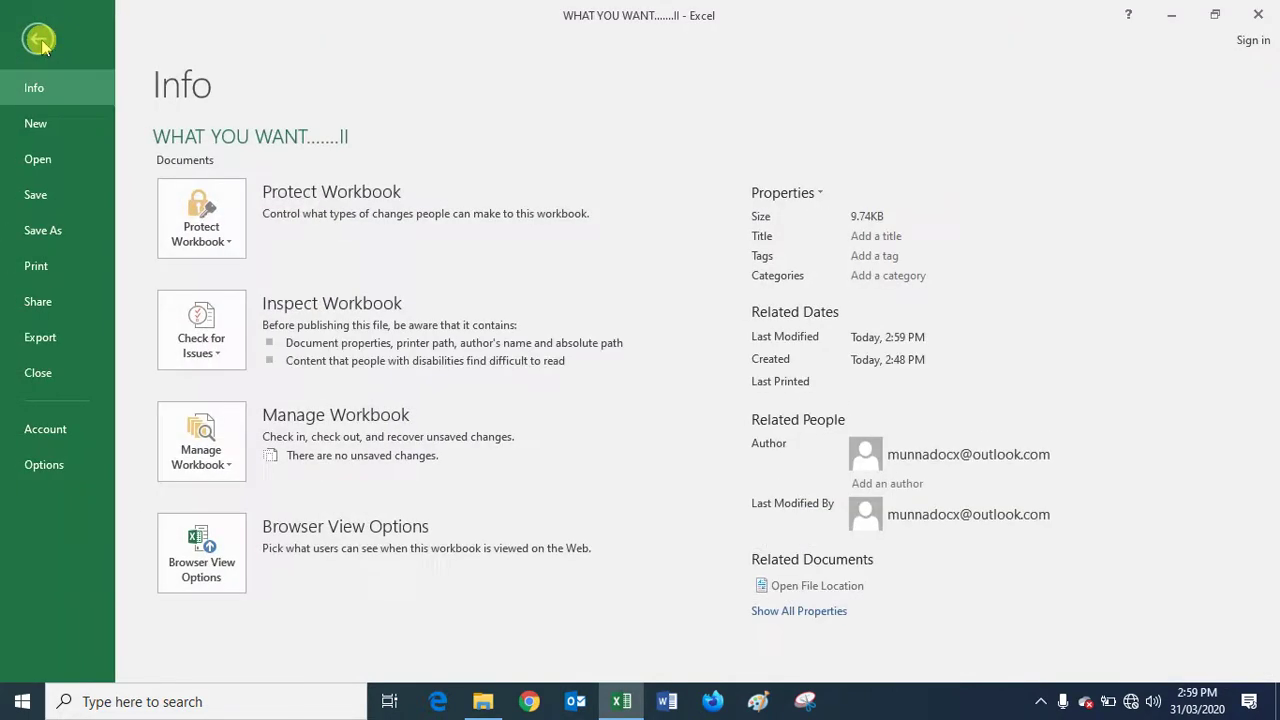
click(55, 230)
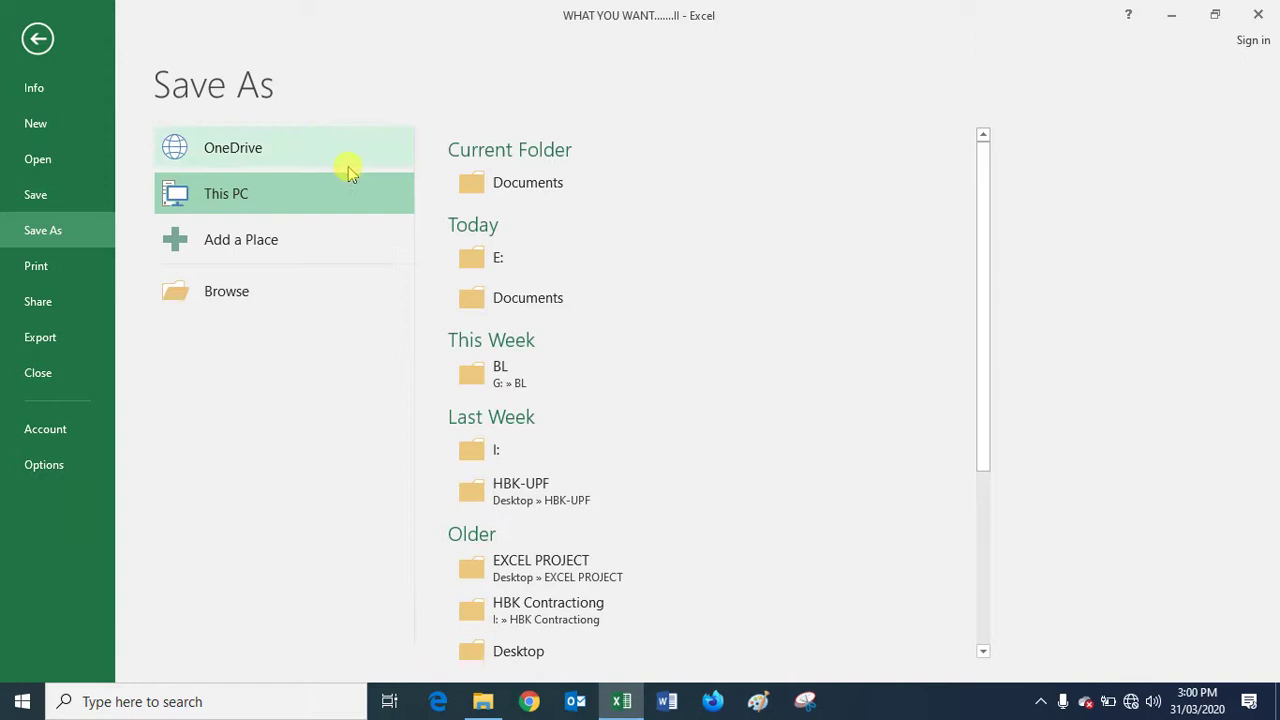
click(540, 183)
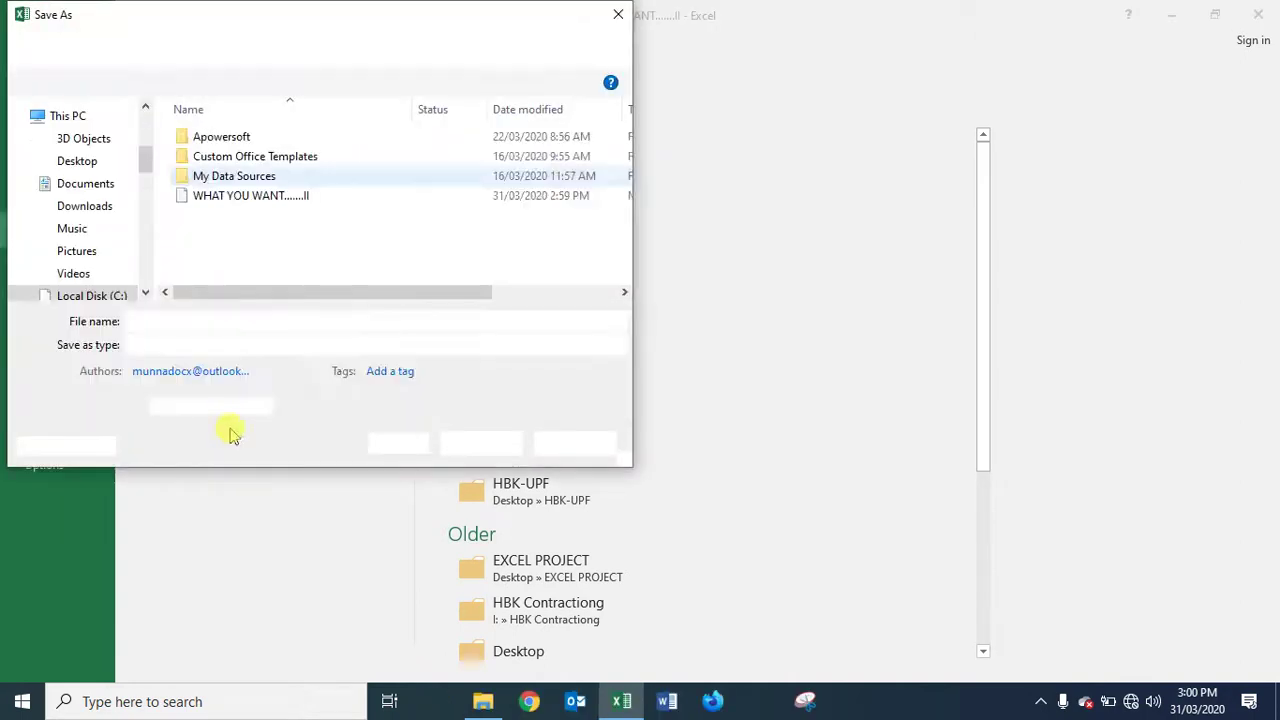
click(390, 443)
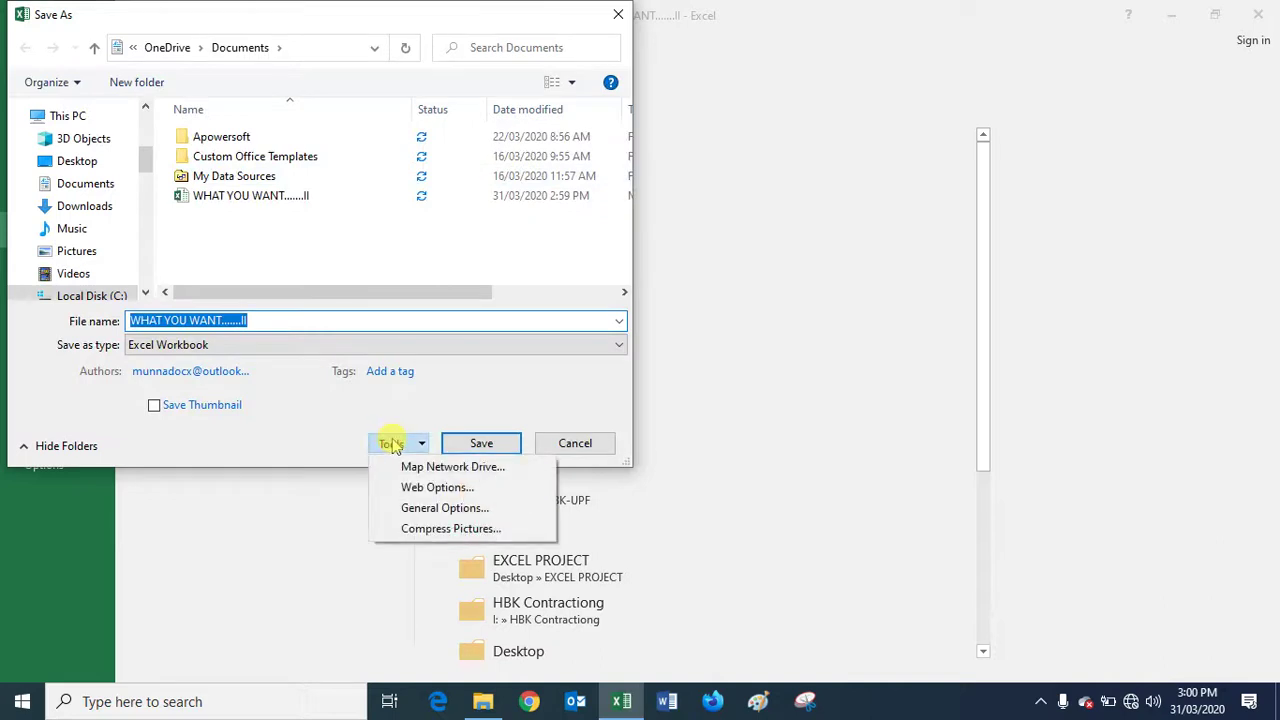
click(427, 508)
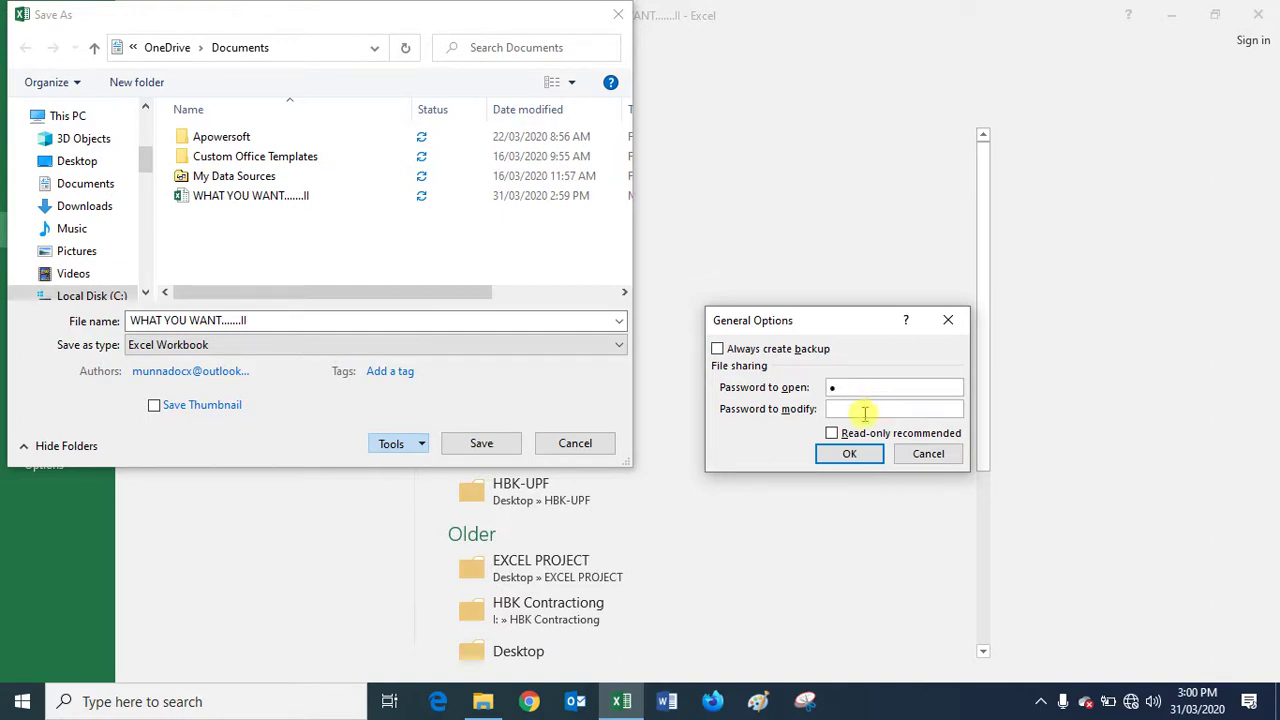
click(849, 455)
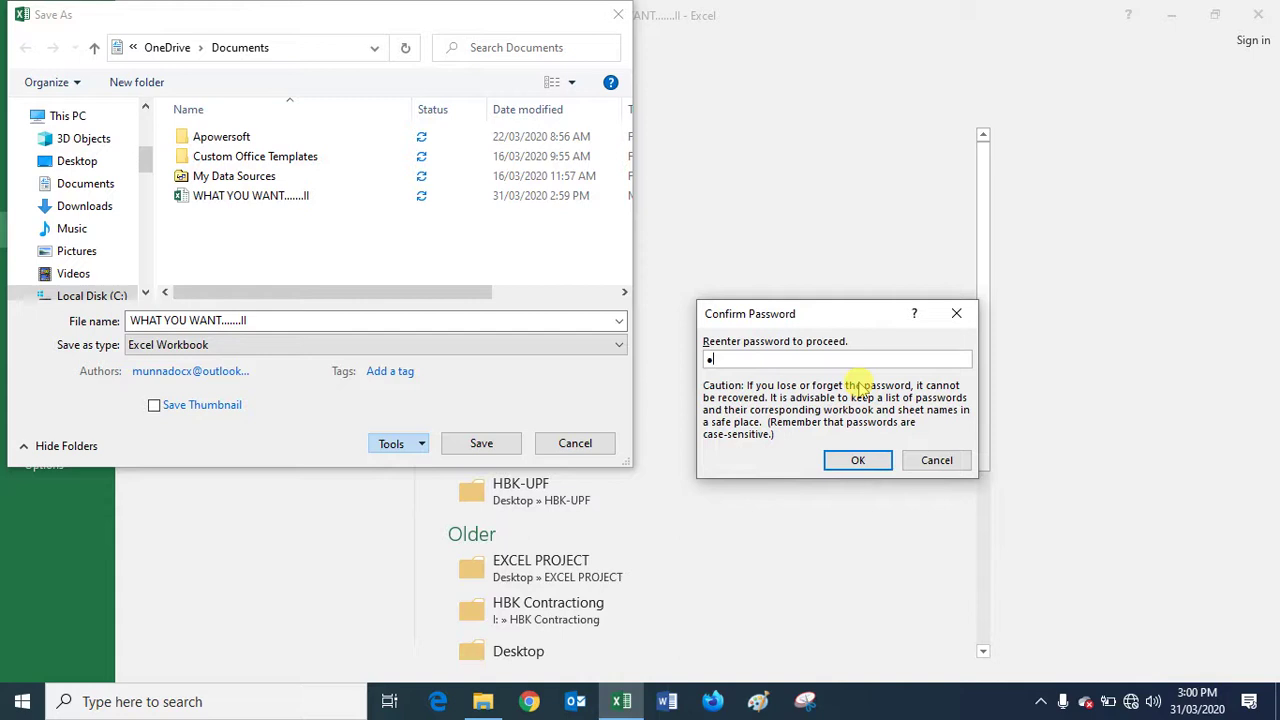
click(857, 457)
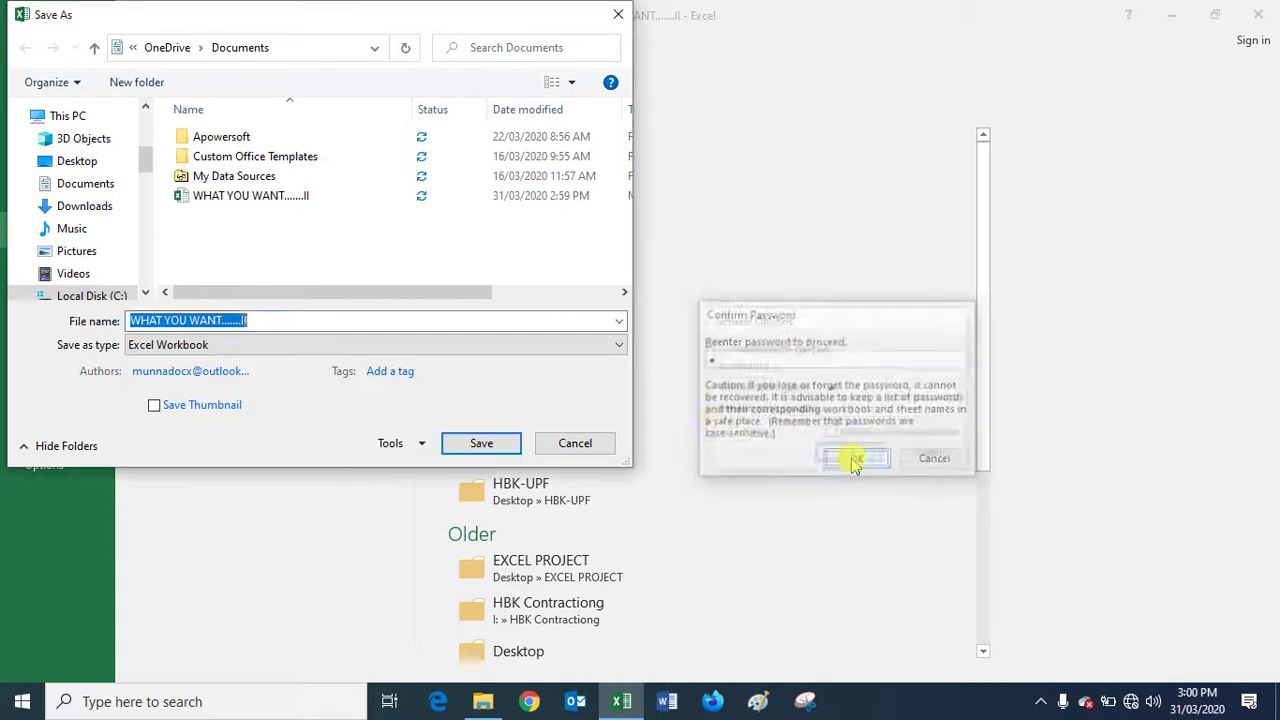
click(480, 443)
click(698, 358)
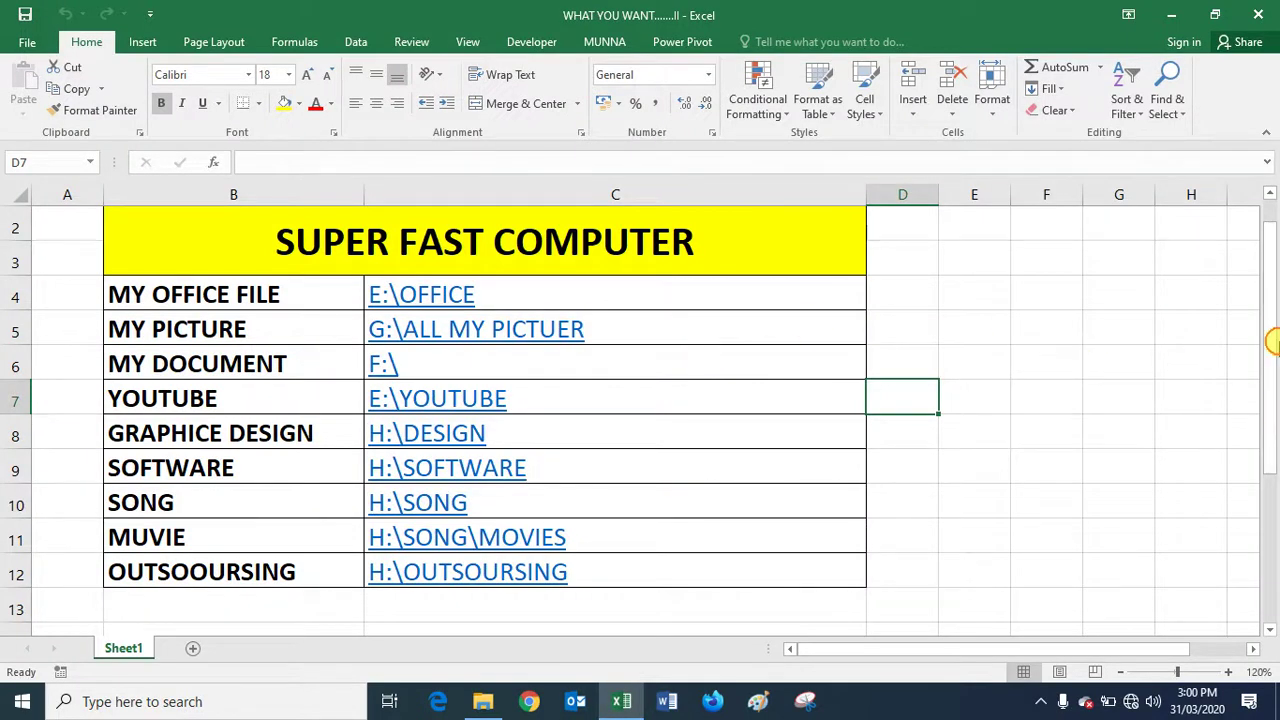
Save and close the workbook, then reopen it from Explorer with its password.
drag(1272, 465, 1270, 215)
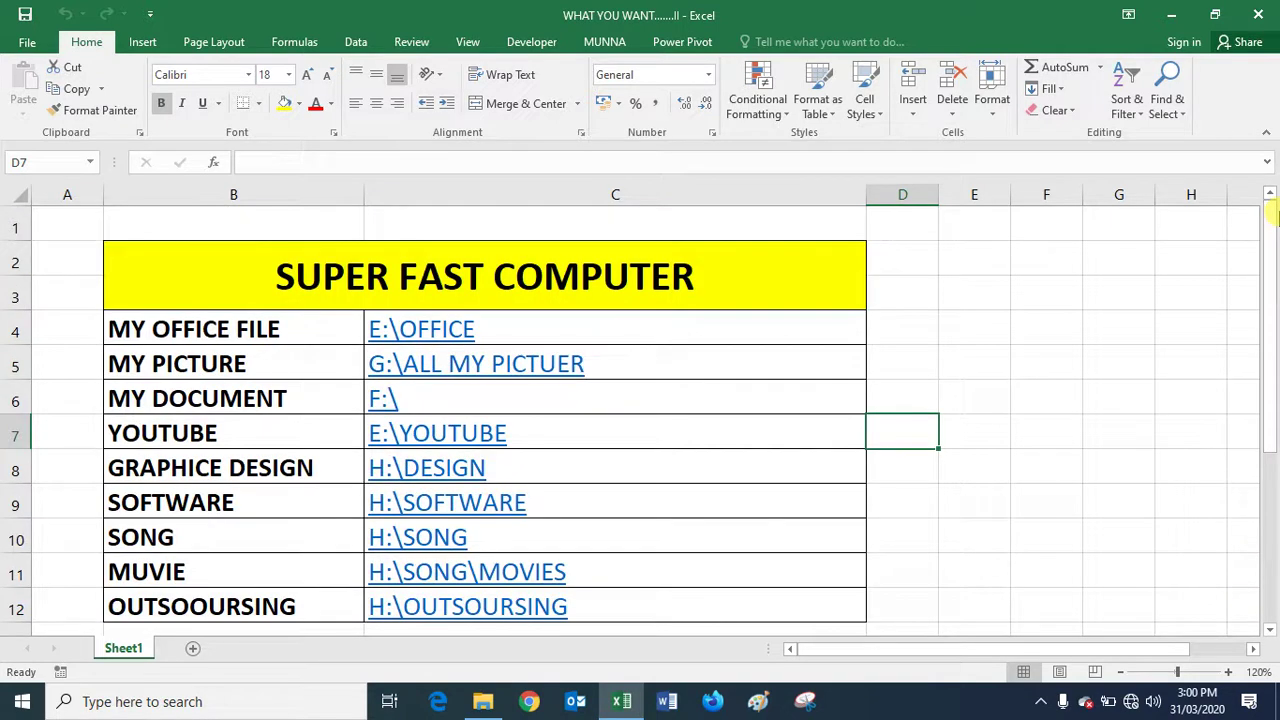
click(25, 14)
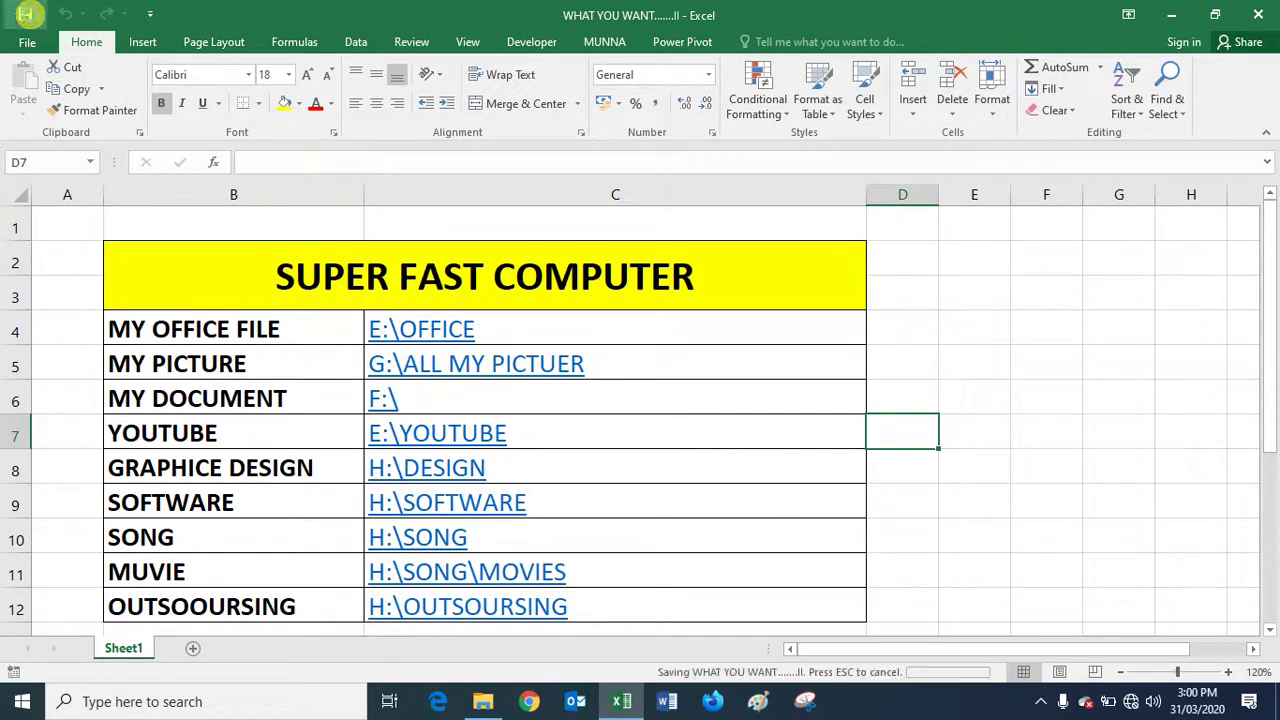
click(1258, 14)
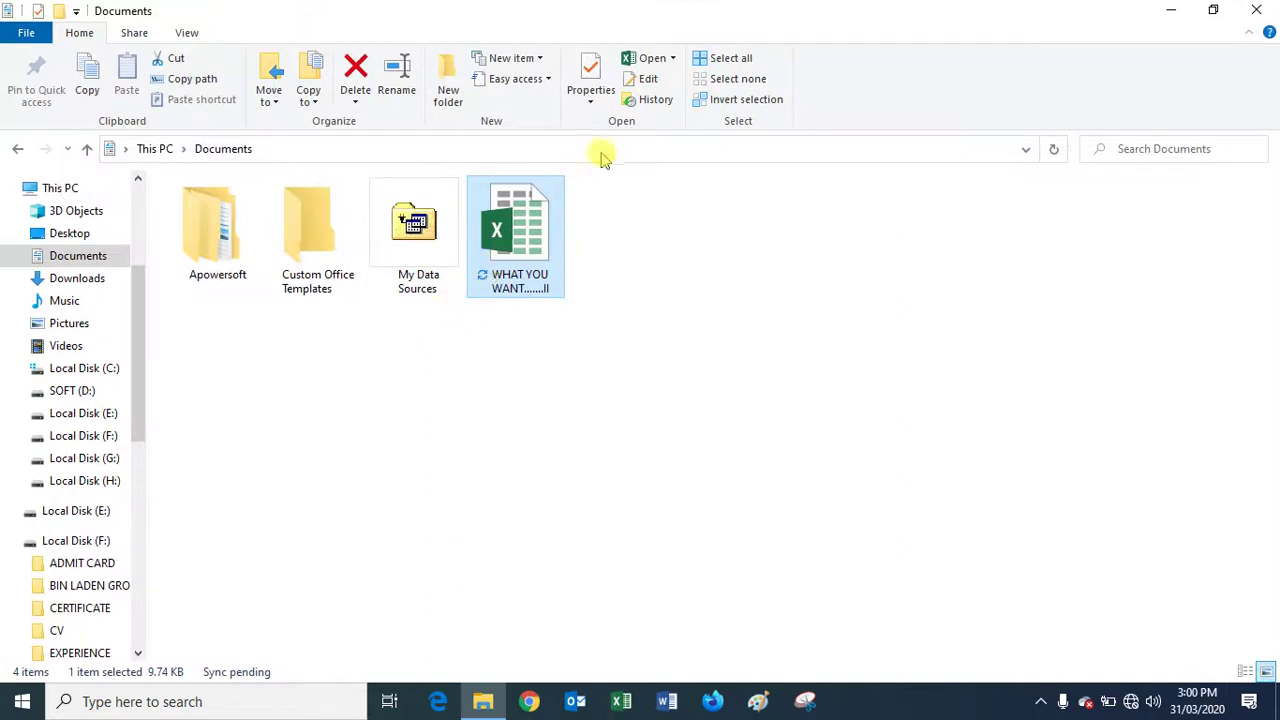
click(533, 210)
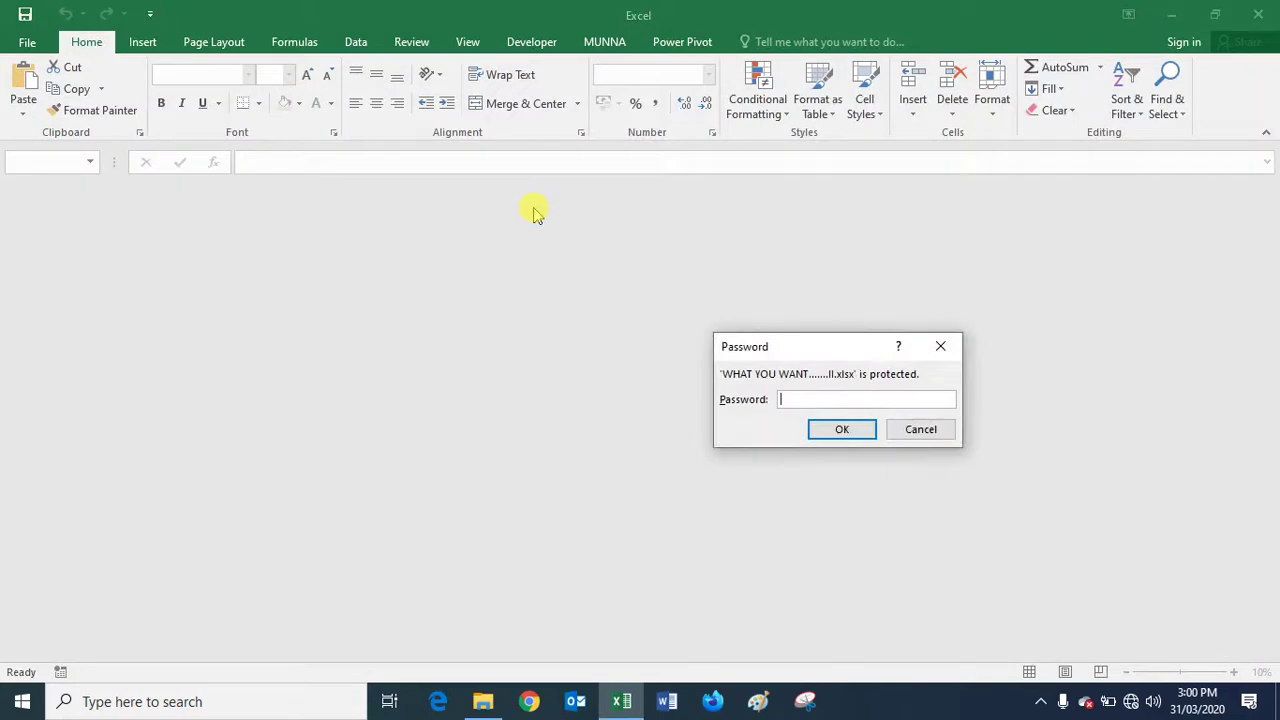
key(Return)
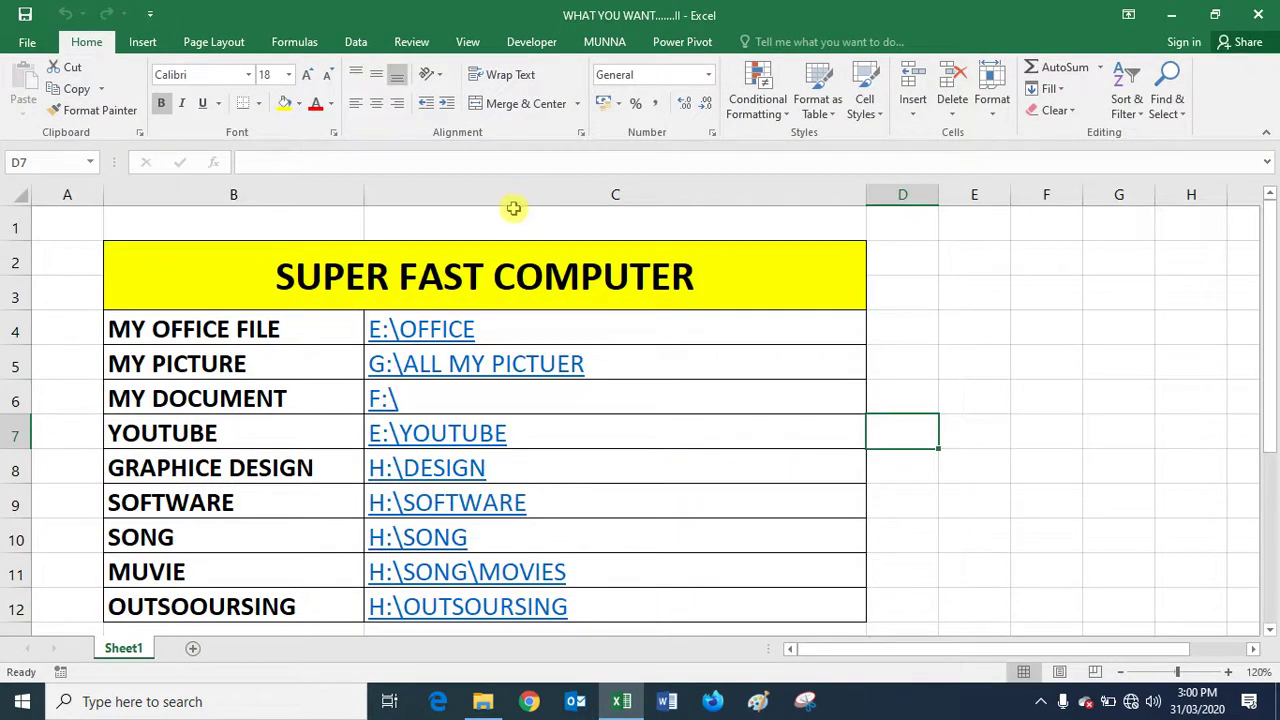
Follow the G:\ALL MY PICTUER, H:\SOFTWARE, H:\SONG\MOVIES and H:\OUTSOURSING links, then close Excel.
click(417, 372)
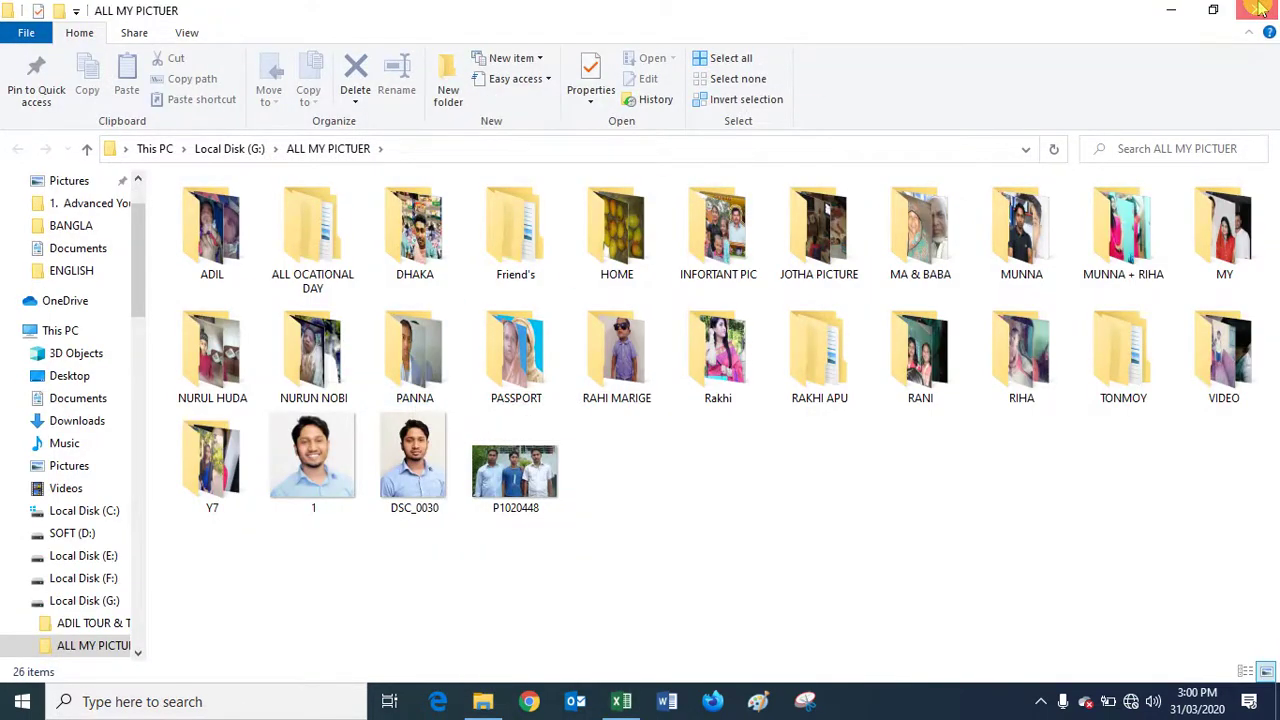
key(alt+F4)
click(465, 510)
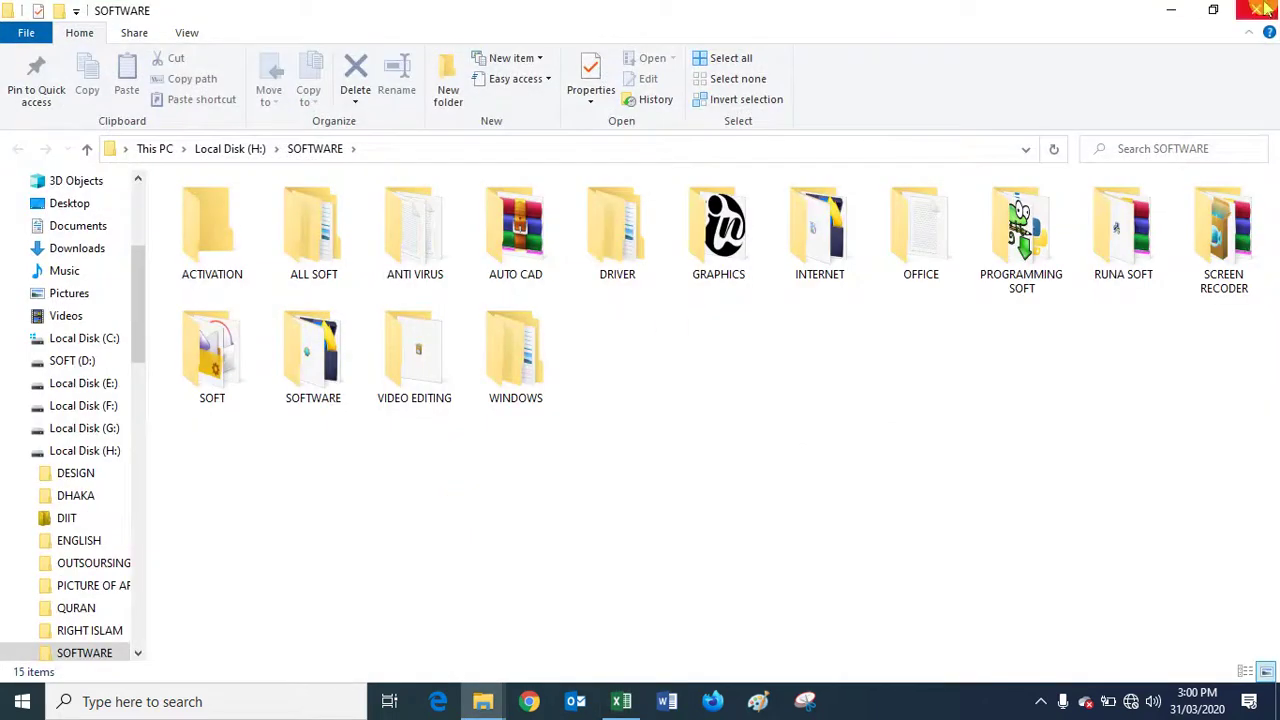
click(1258, 10)
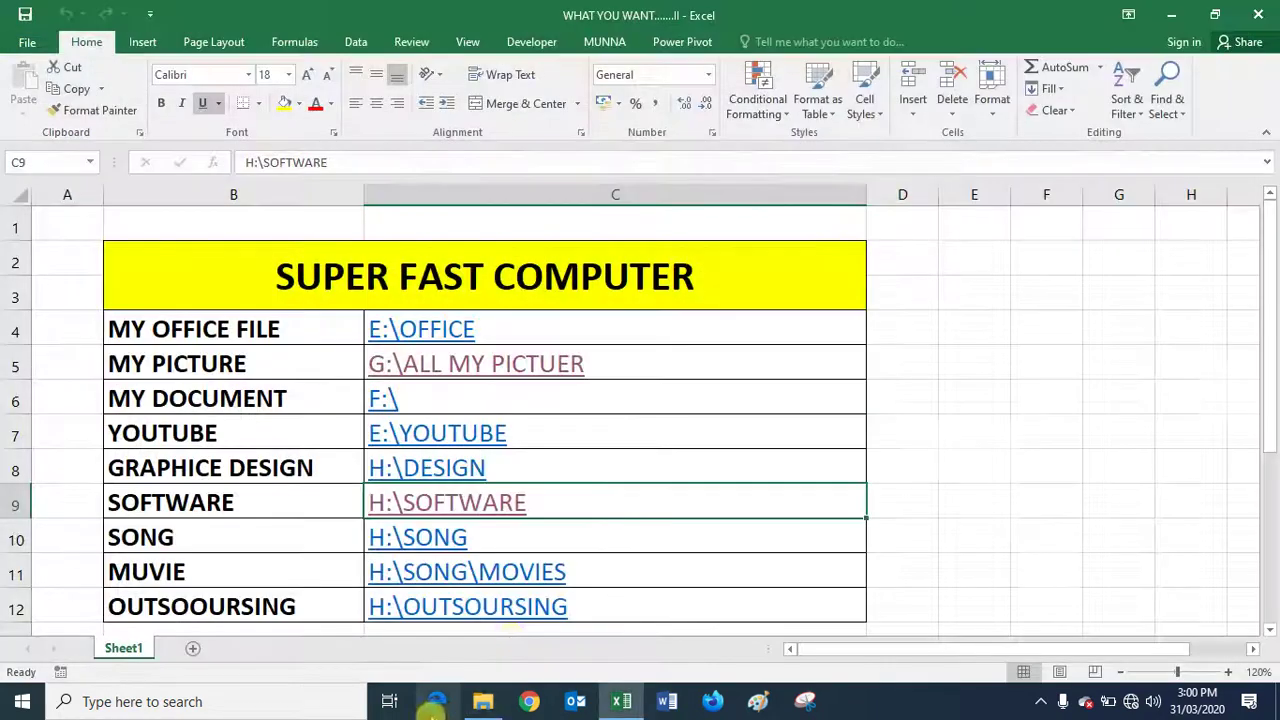
click(487, 580)
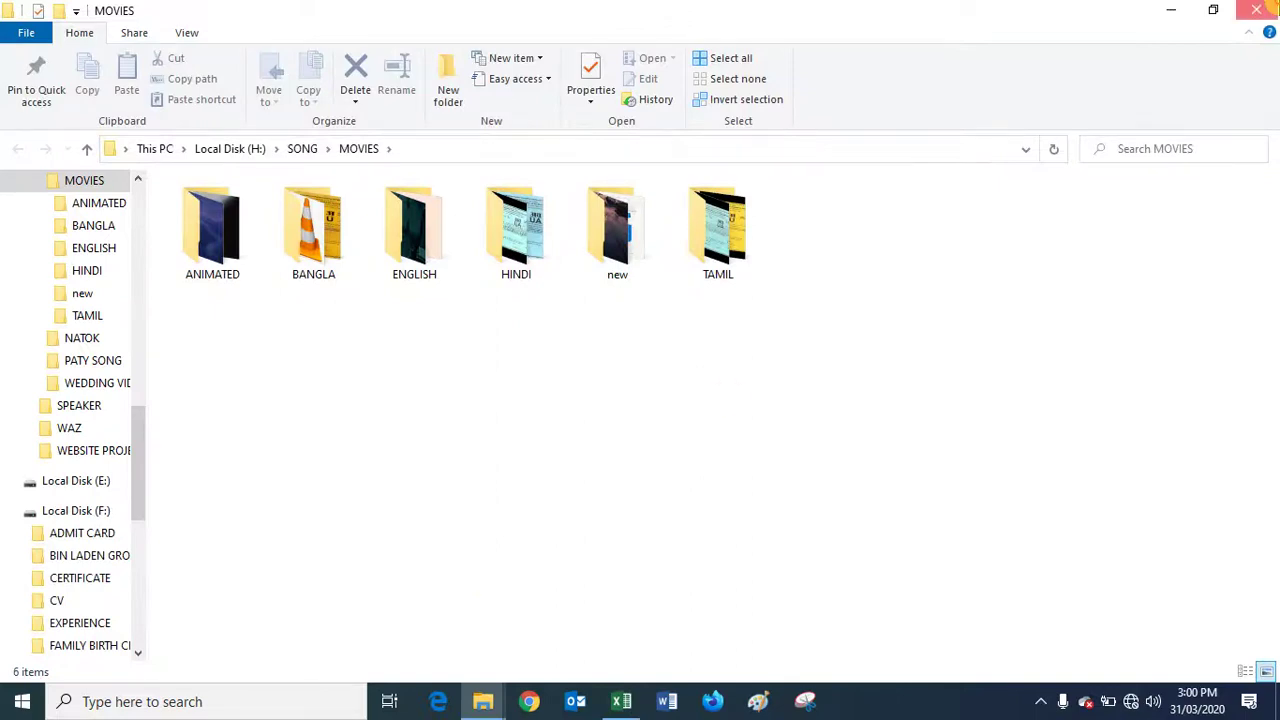
click(1256, 9)
click(490, 607)
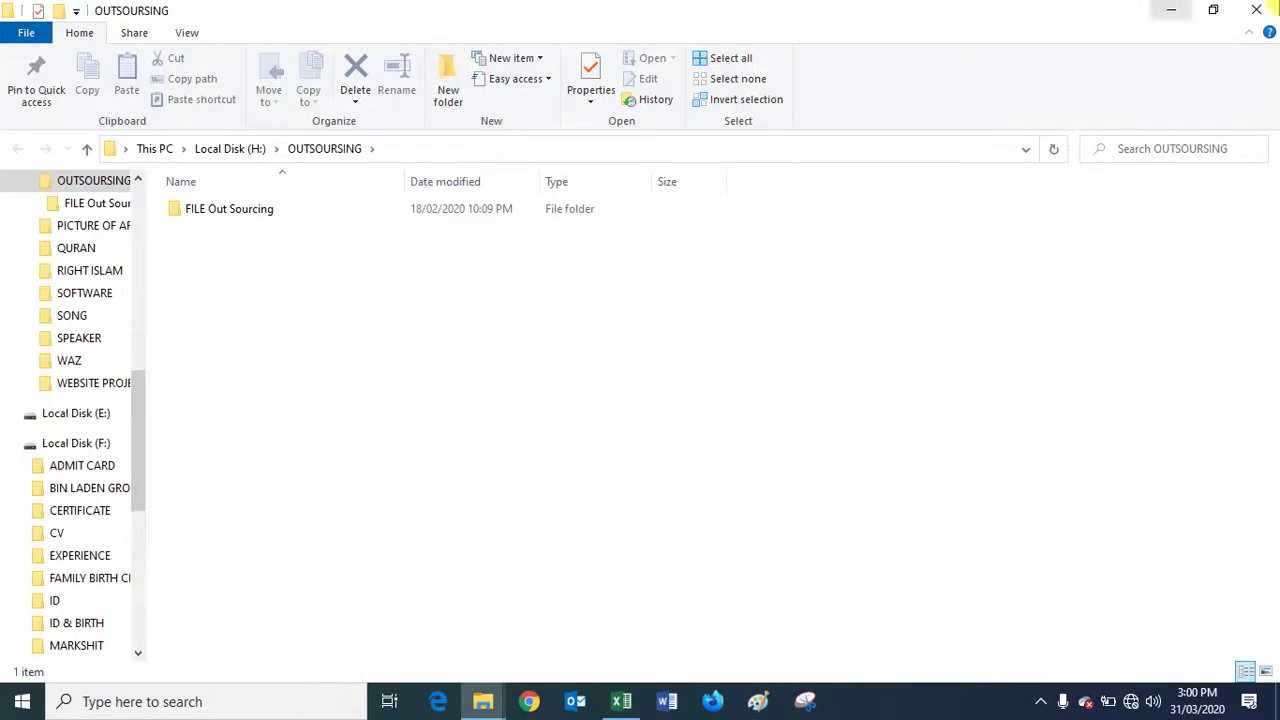
click(1257, 12)
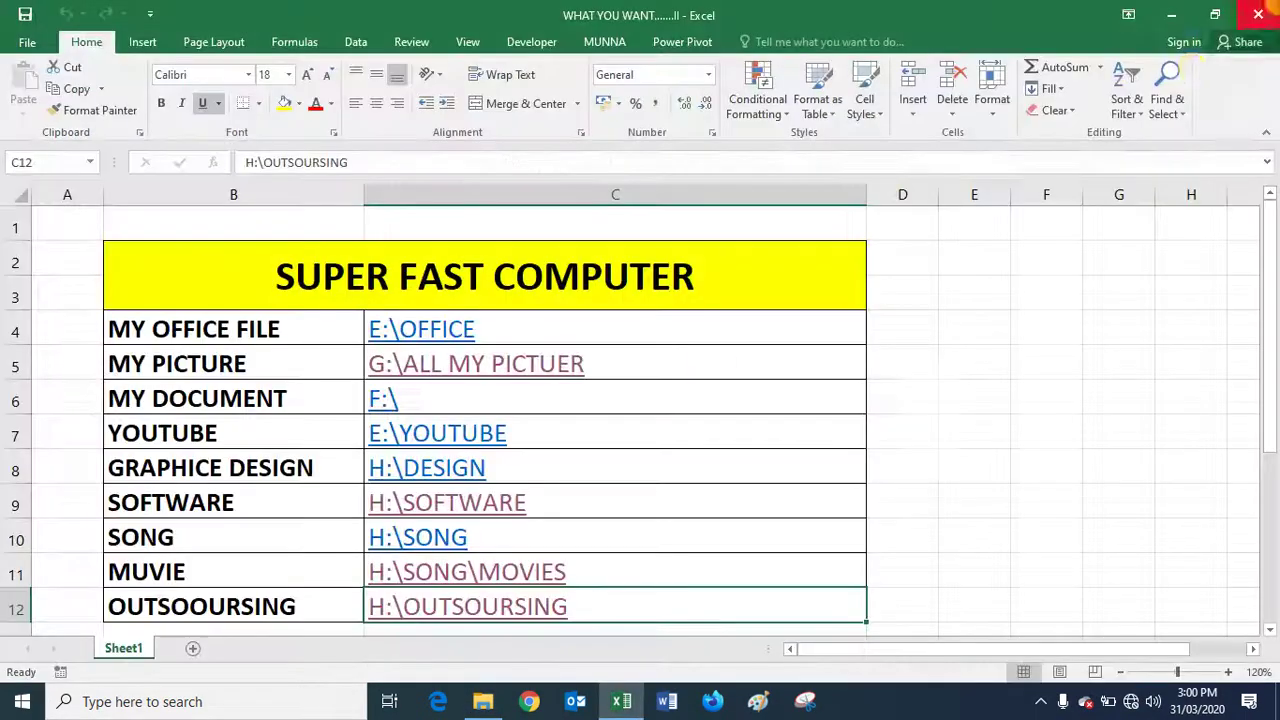
click(1257, 12)
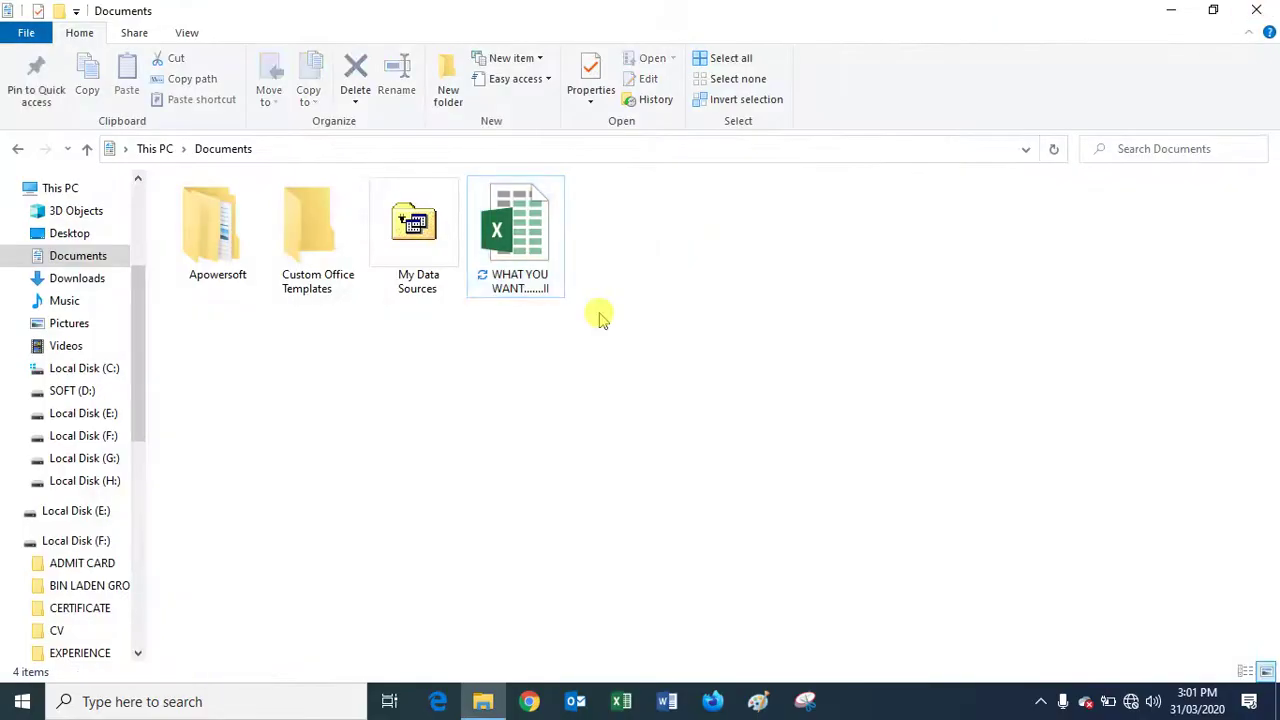
Refresh the Documents folder, select the saved workbook, and close the window.
right_click(600, 316)
click(643, 390)
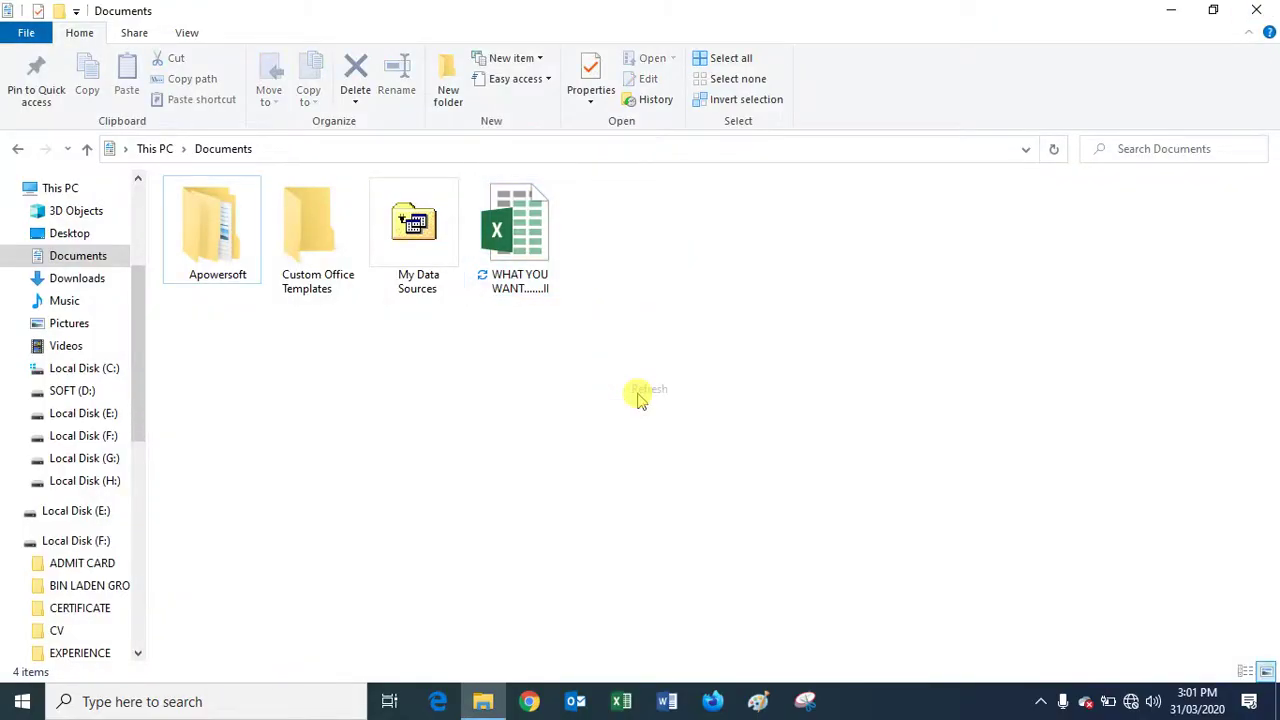
click(533, 284)
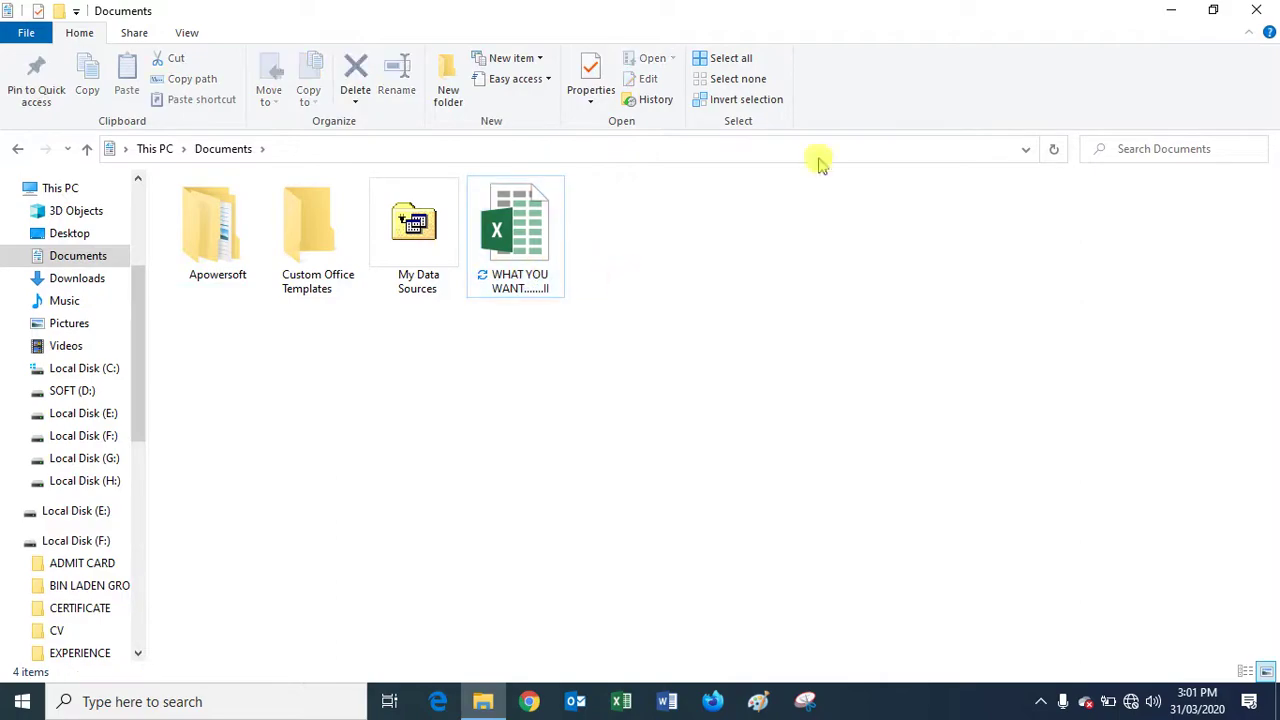
click(1257, 11)
Refresh the desktop and bring up the screen recorder's options from the system tray.
right_click(397, 214)
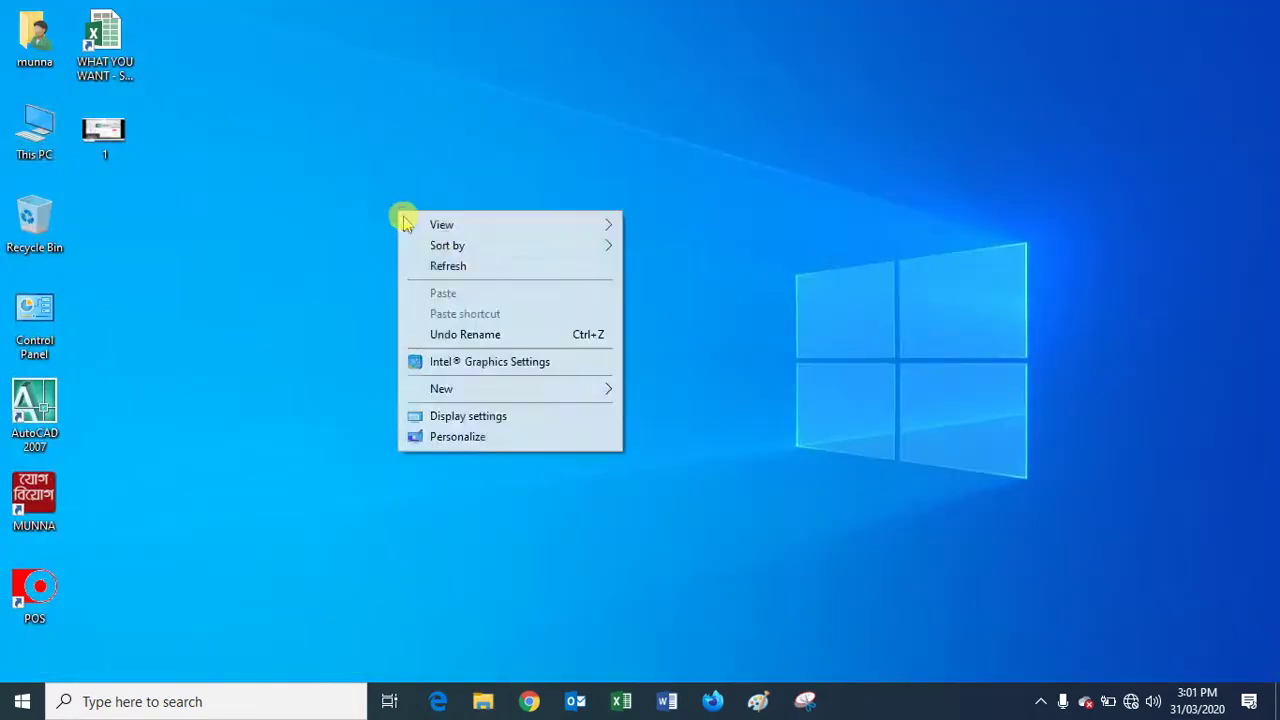
click(446, 267)
click(1040, 701)
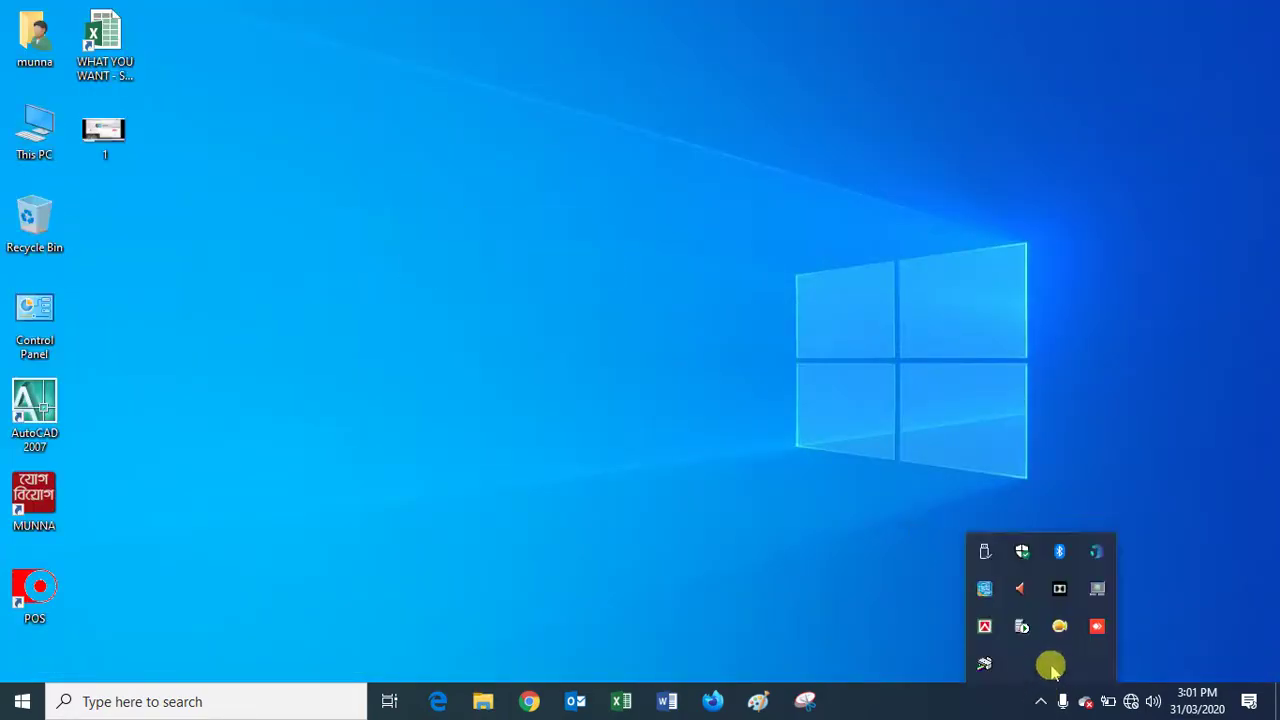
right_click(1058, 628)
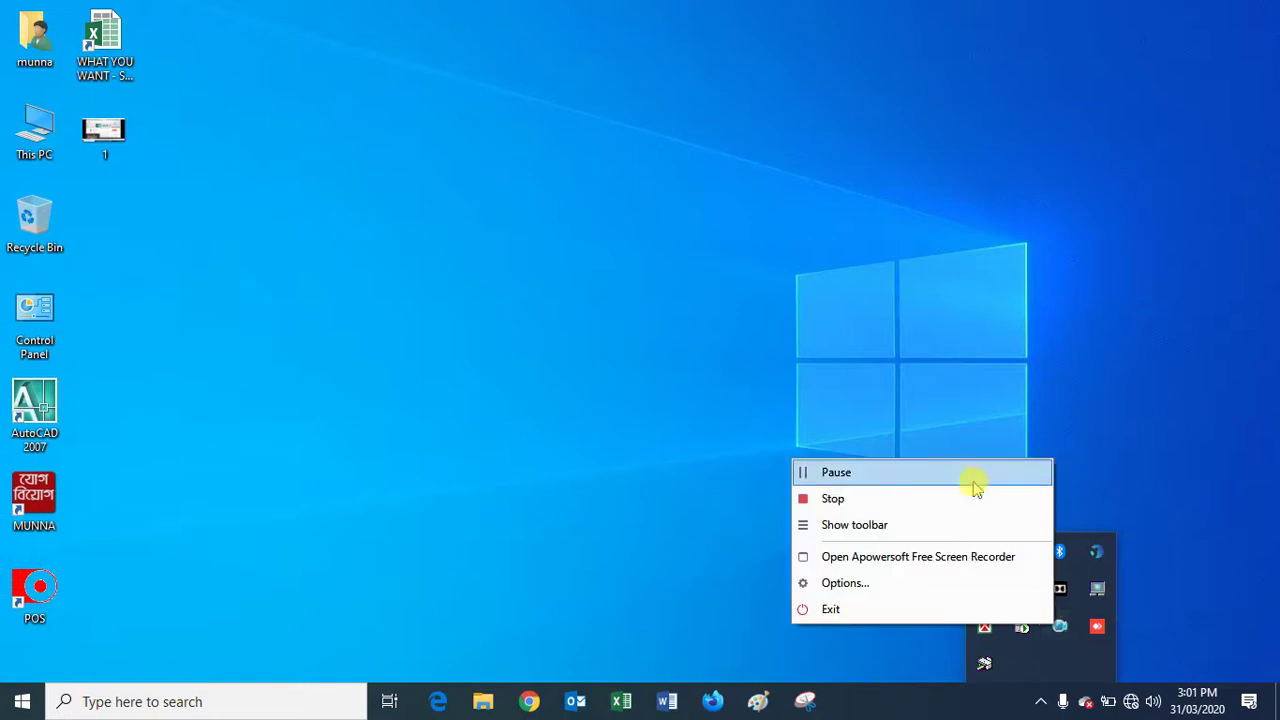